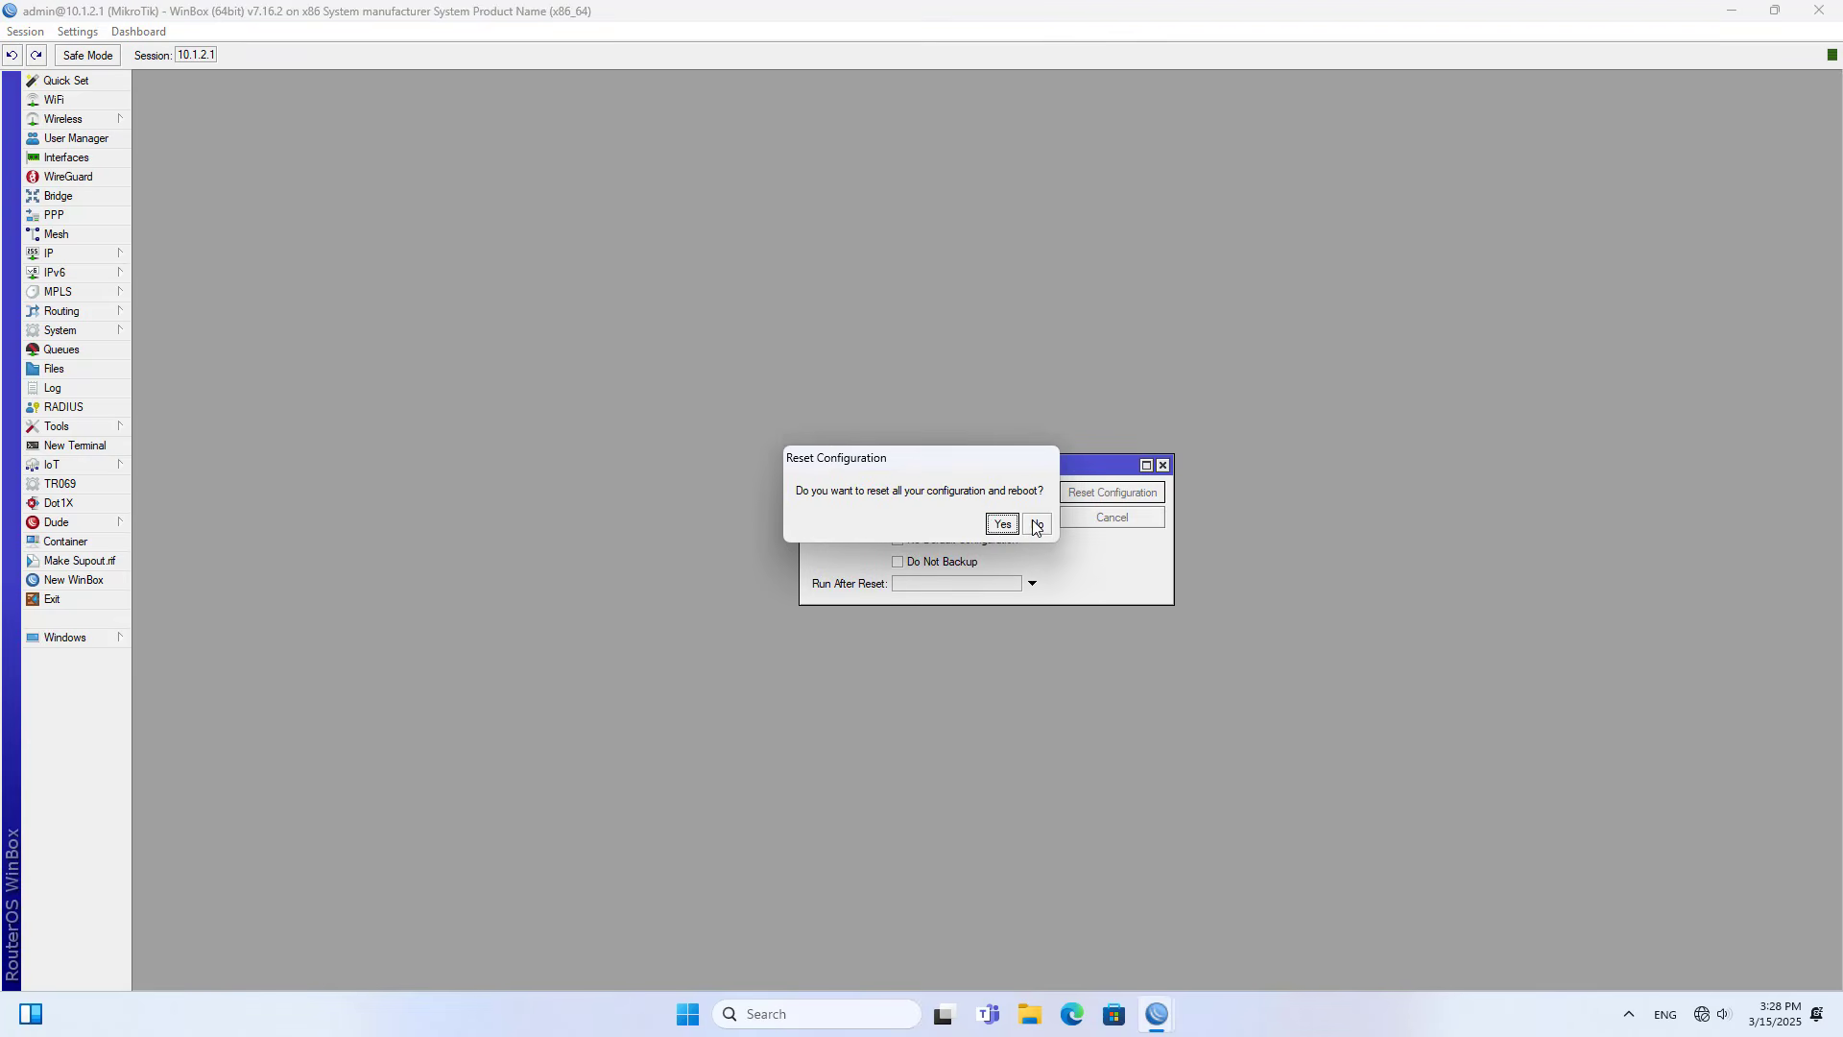
- Confirm resetting the router's configuration with reboot, and cancel the automatic reconnection attempt
{"action": "left_click", "coordinate": [993, 522]}
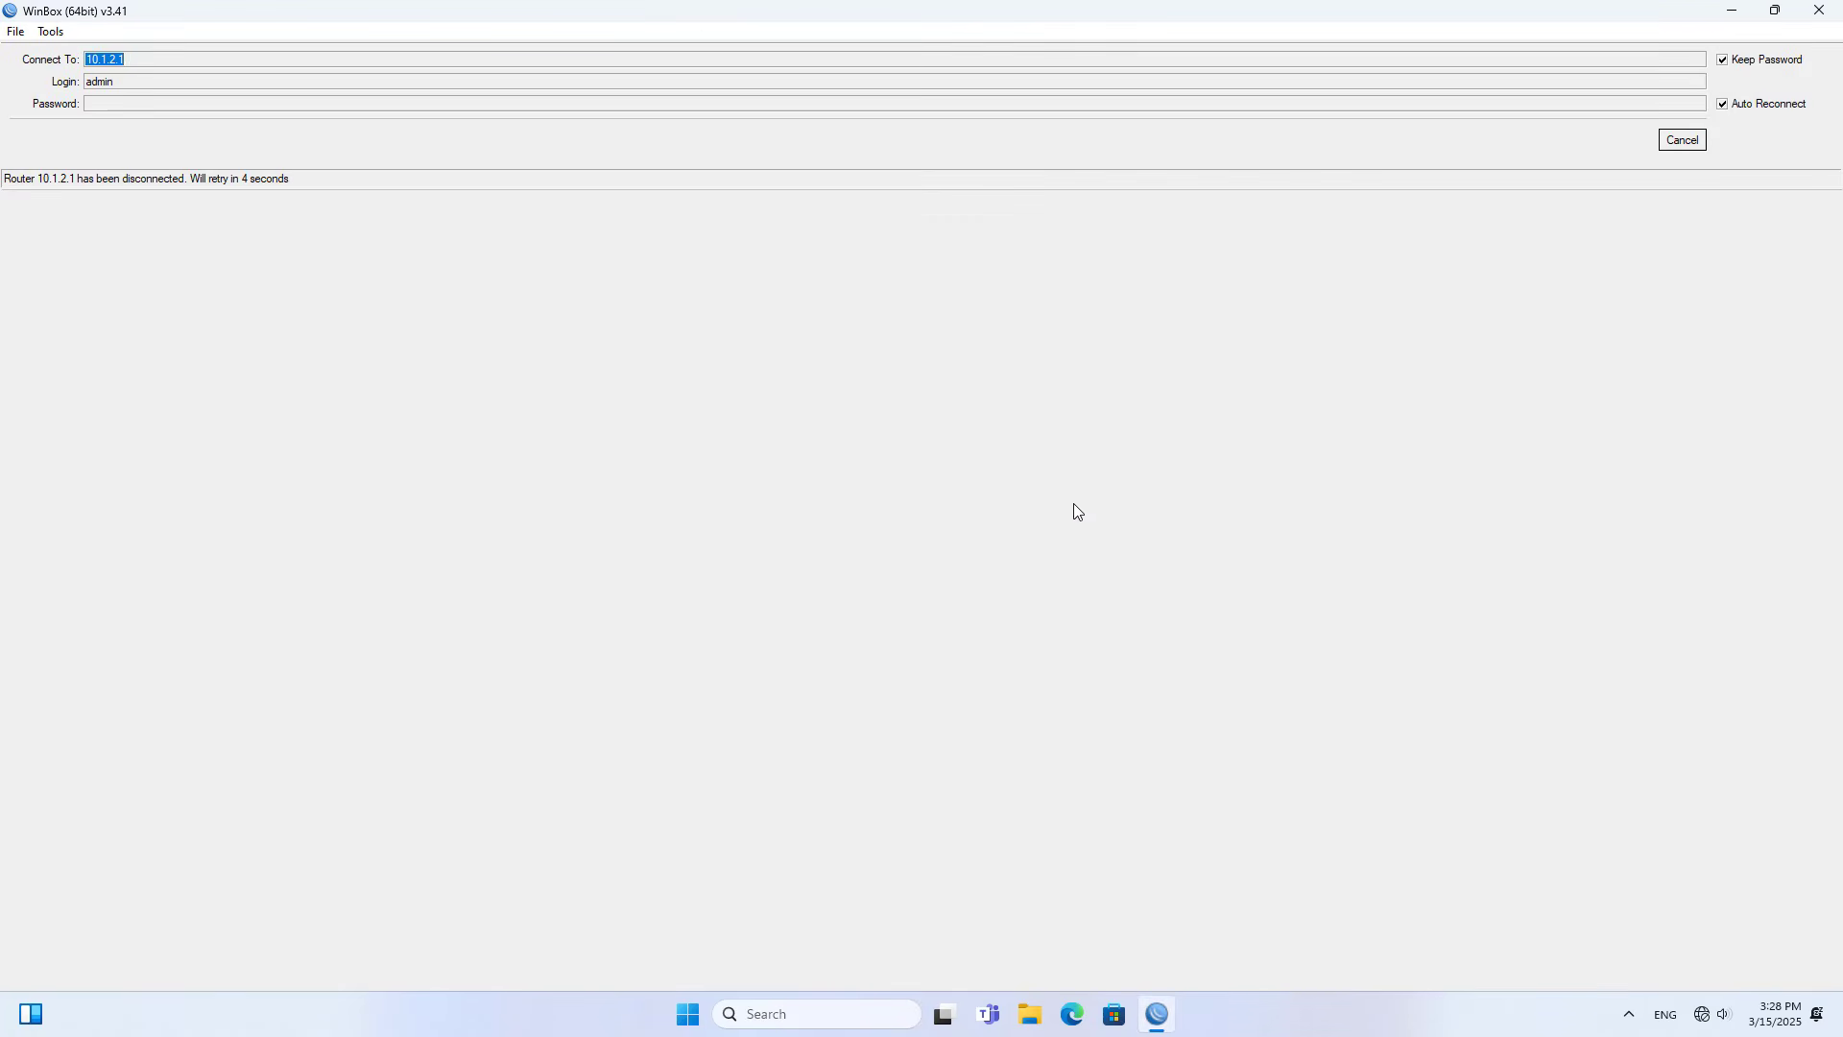
{"action": "left_click", "coordinate": [1682, 141]}
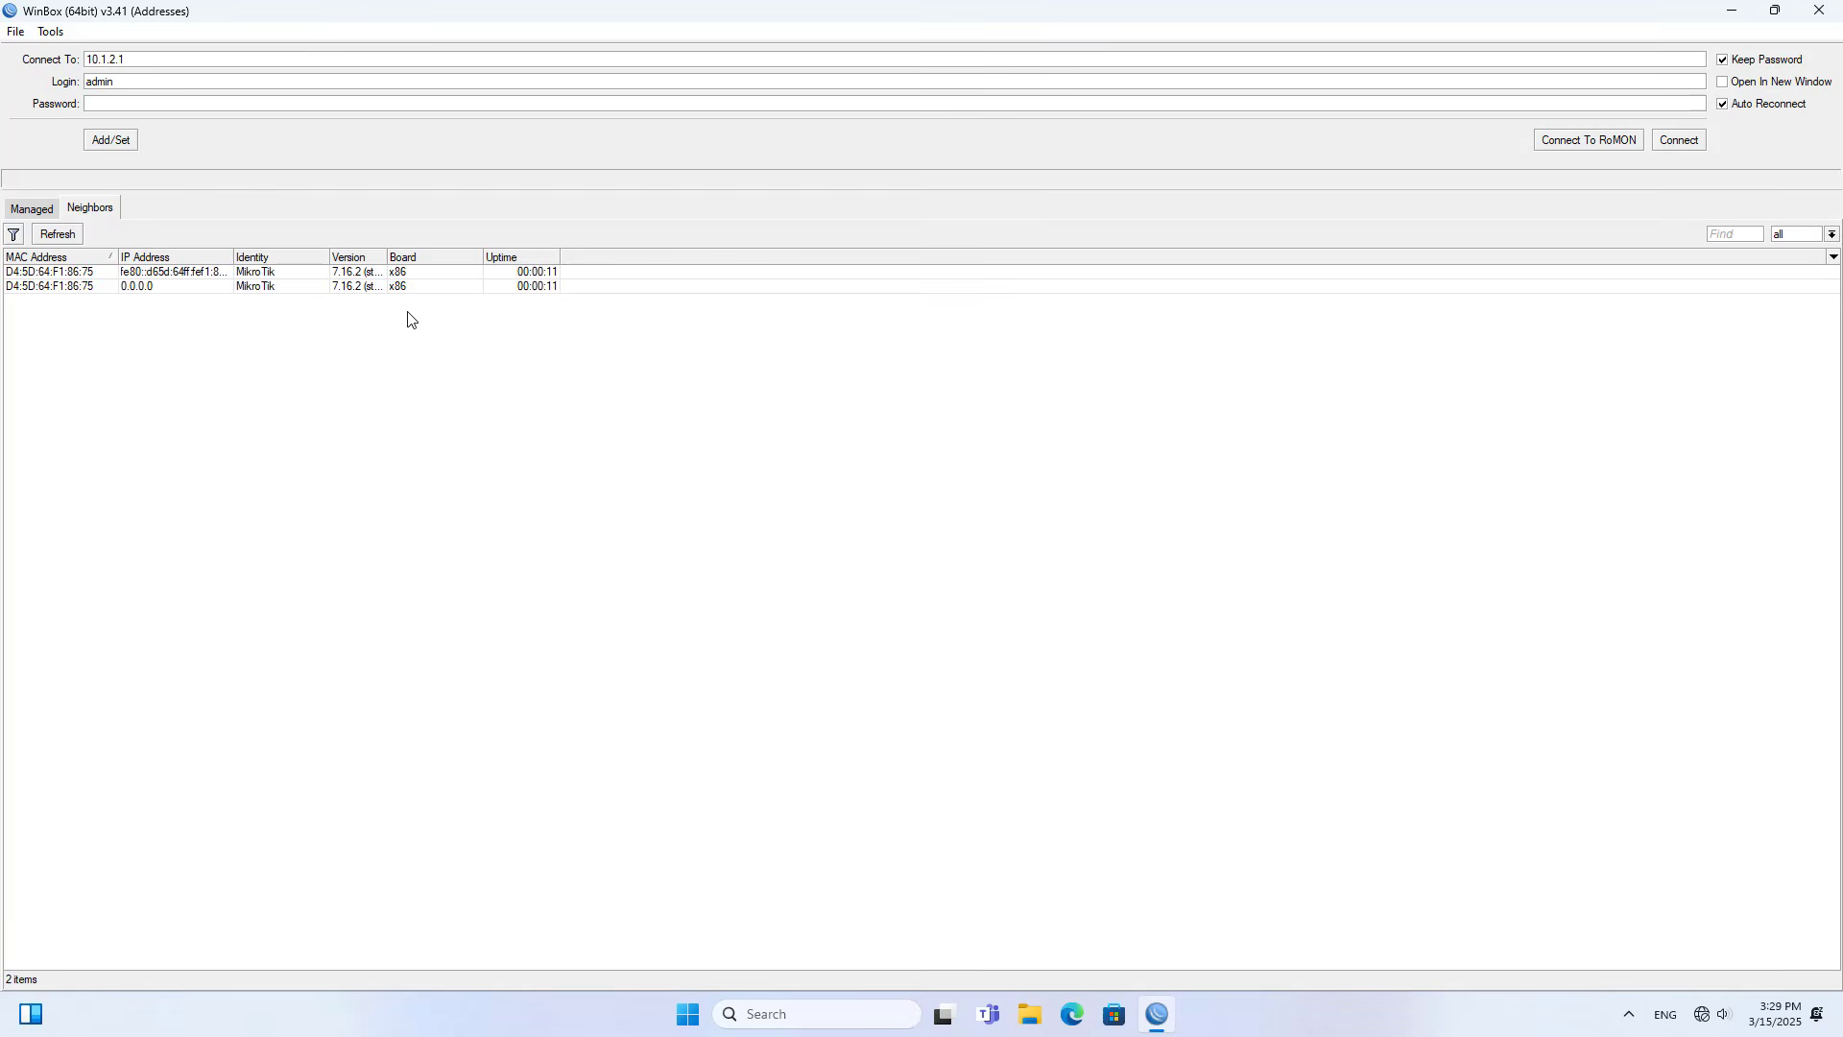
- Try to connect to the discovered router through its IPv6 link-local neighbor entry
{"action": "left_click", "coordinate": [144, 274]}
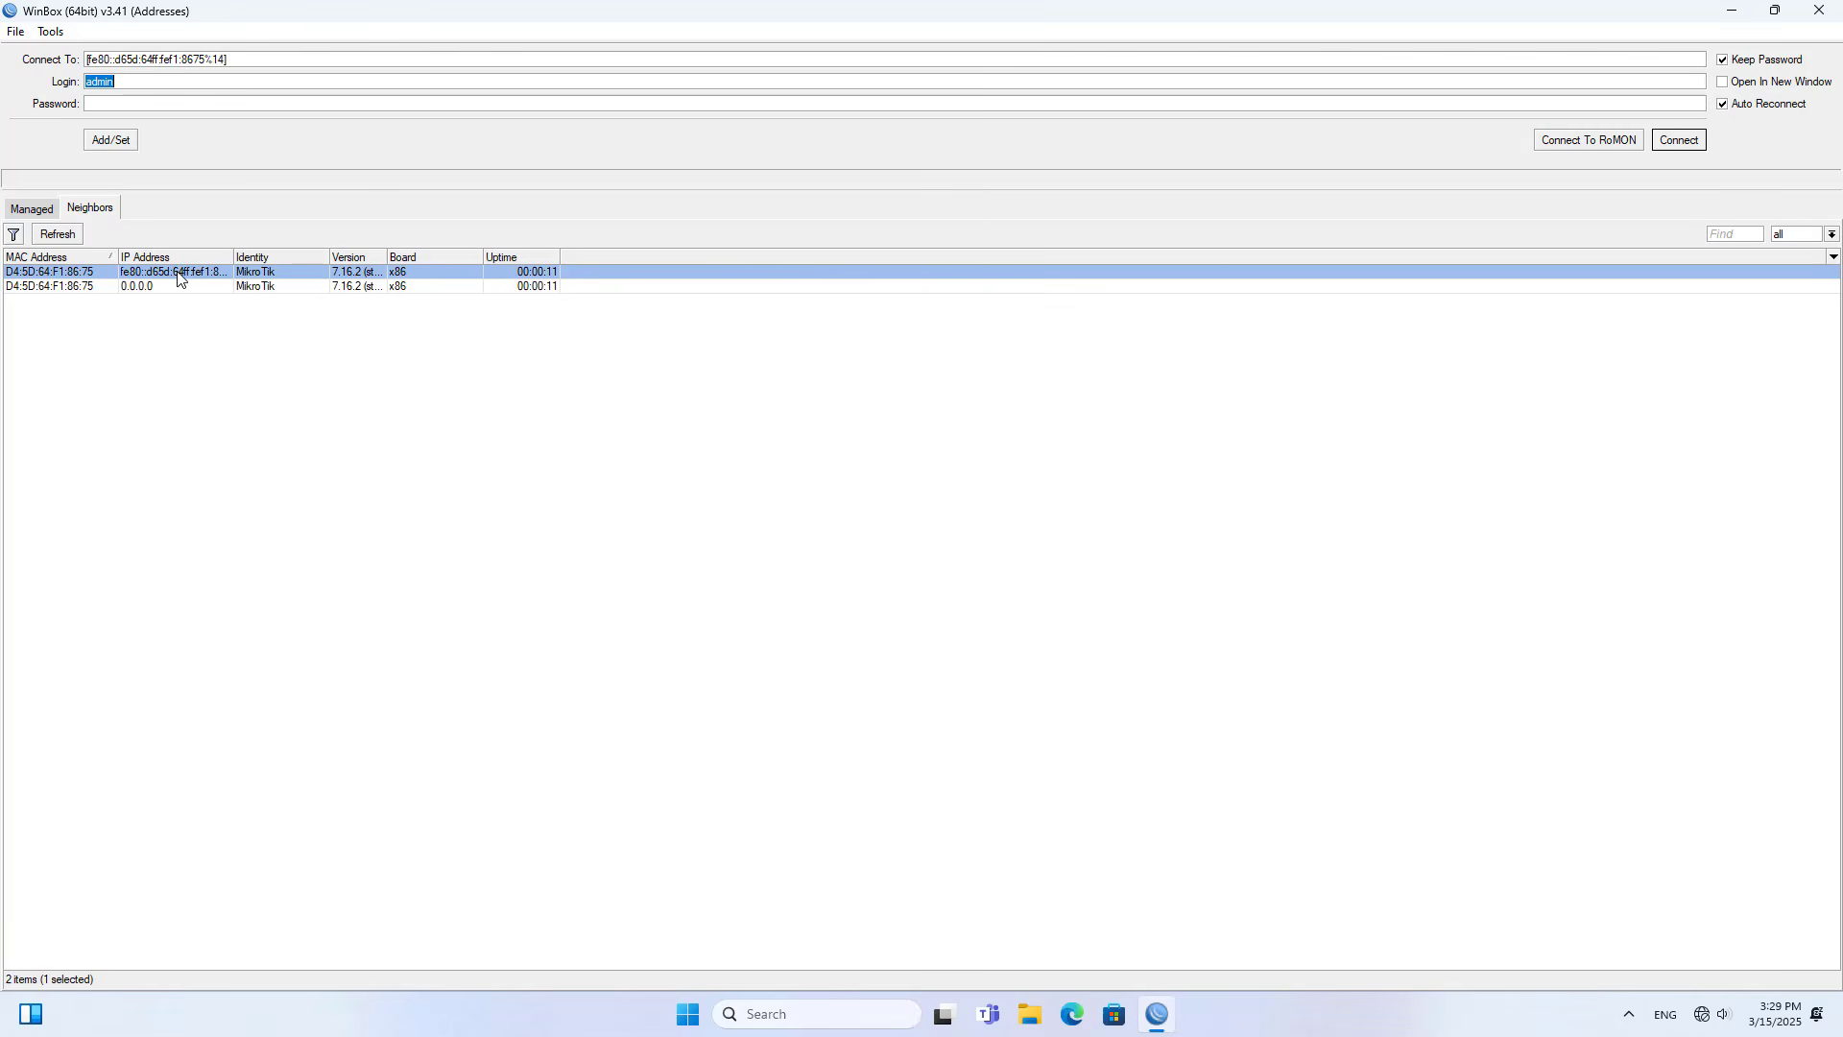
{"action": "left_click", "coordinate": [1673, 146]}
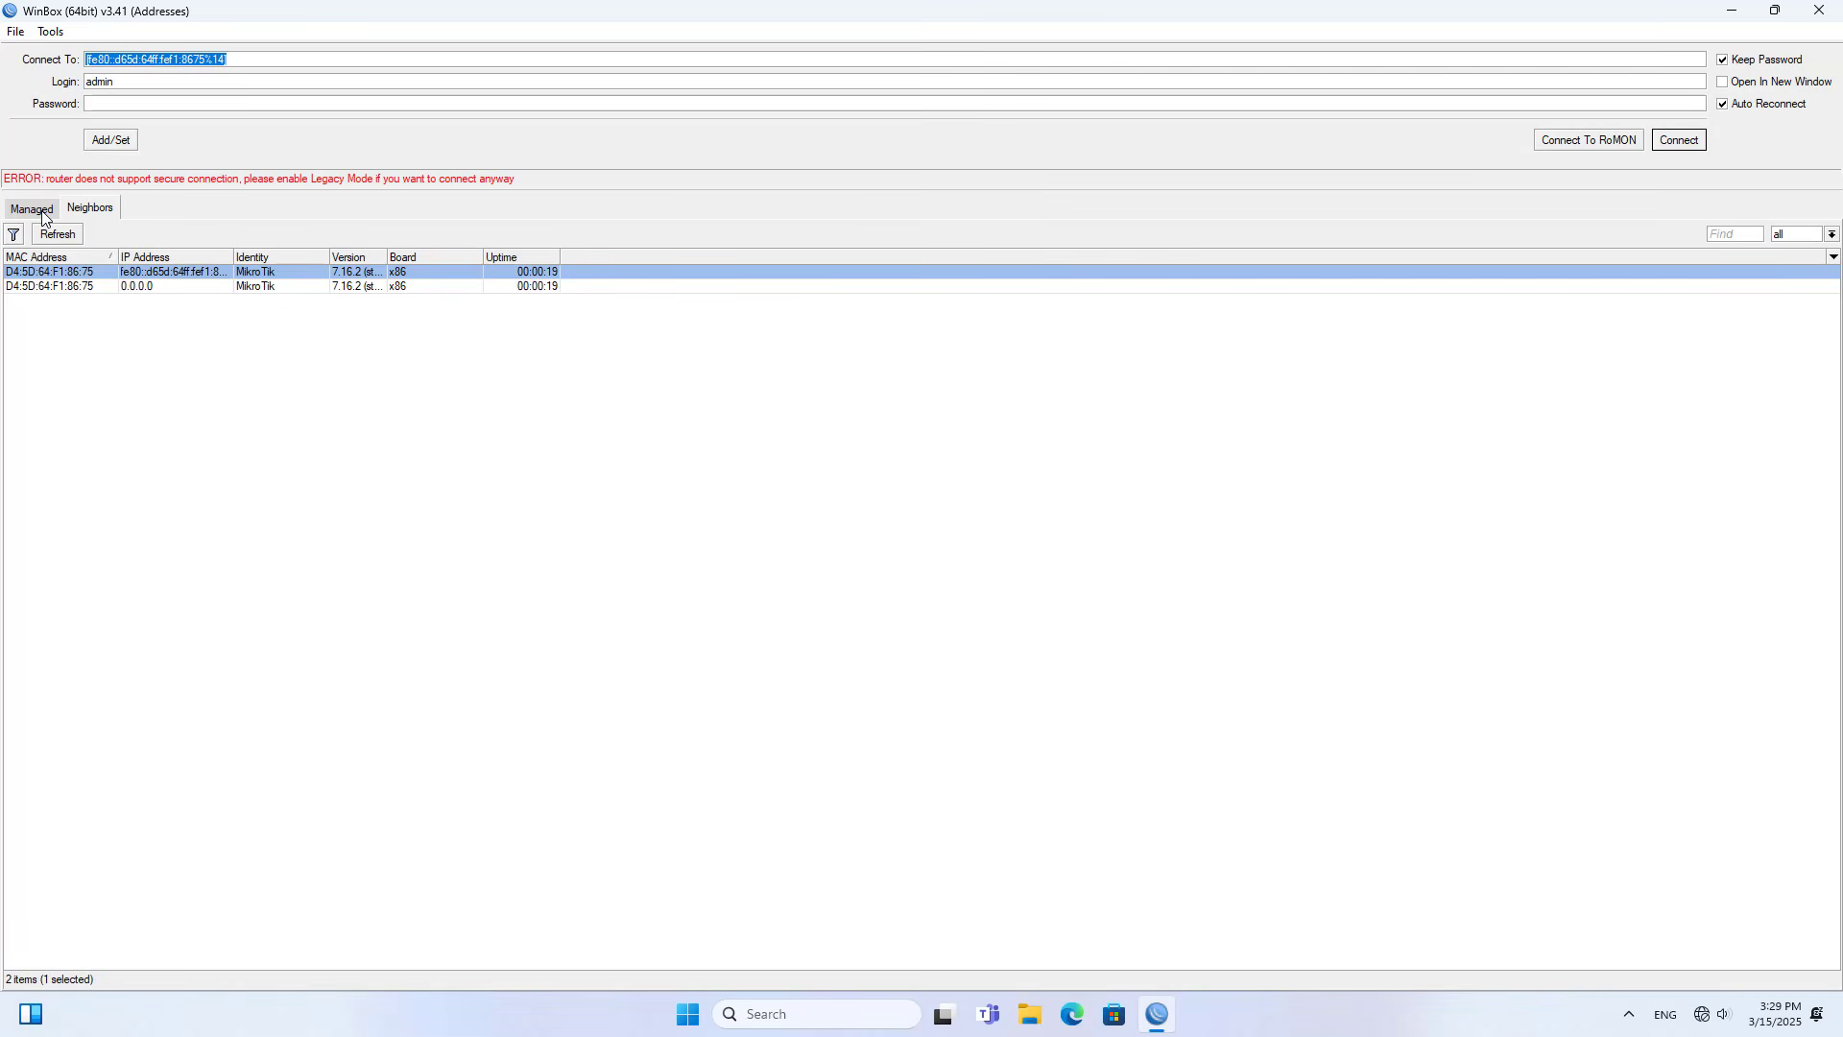
{"action": "left_click", "coordinate": [43, 218]}
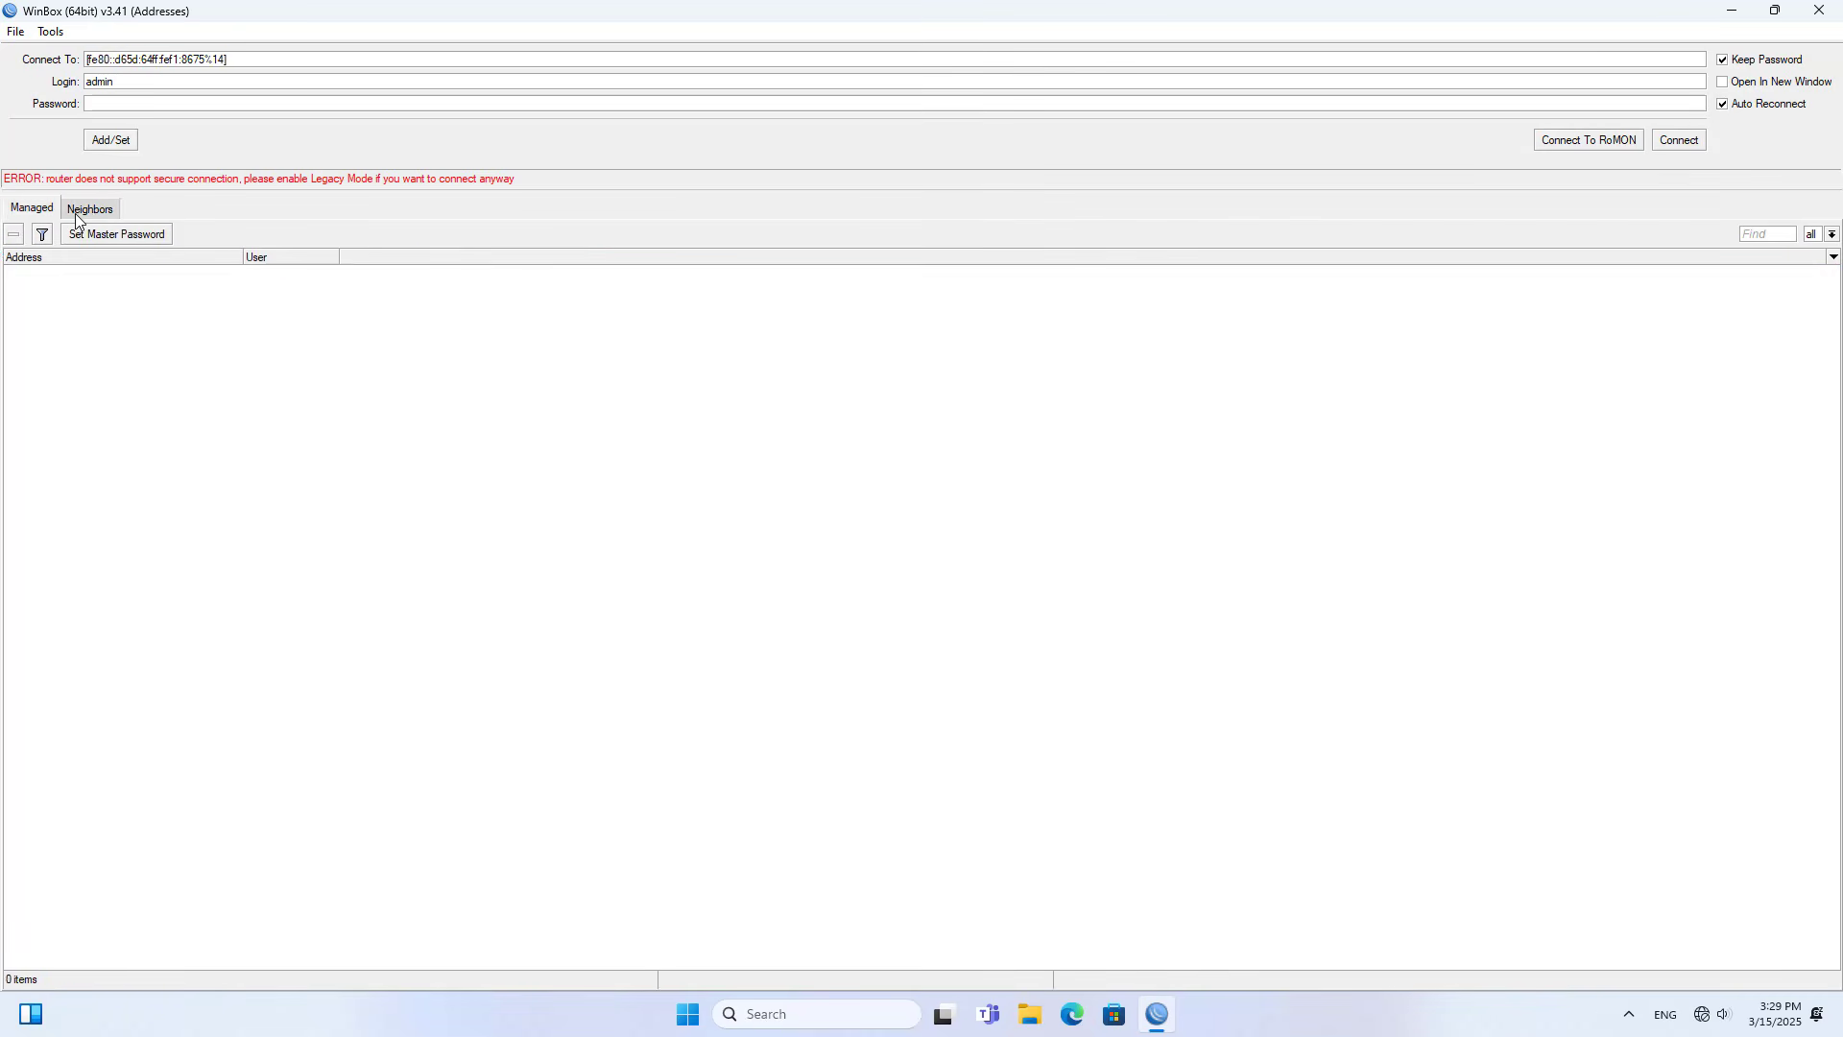
- Reconnect to the router through its IPv6 link-local neighbor entry with the admin login
{"action": "left_click", "coordinate": [92, 207]}
{"action": "left_click", "coordinate": [142, 275]}
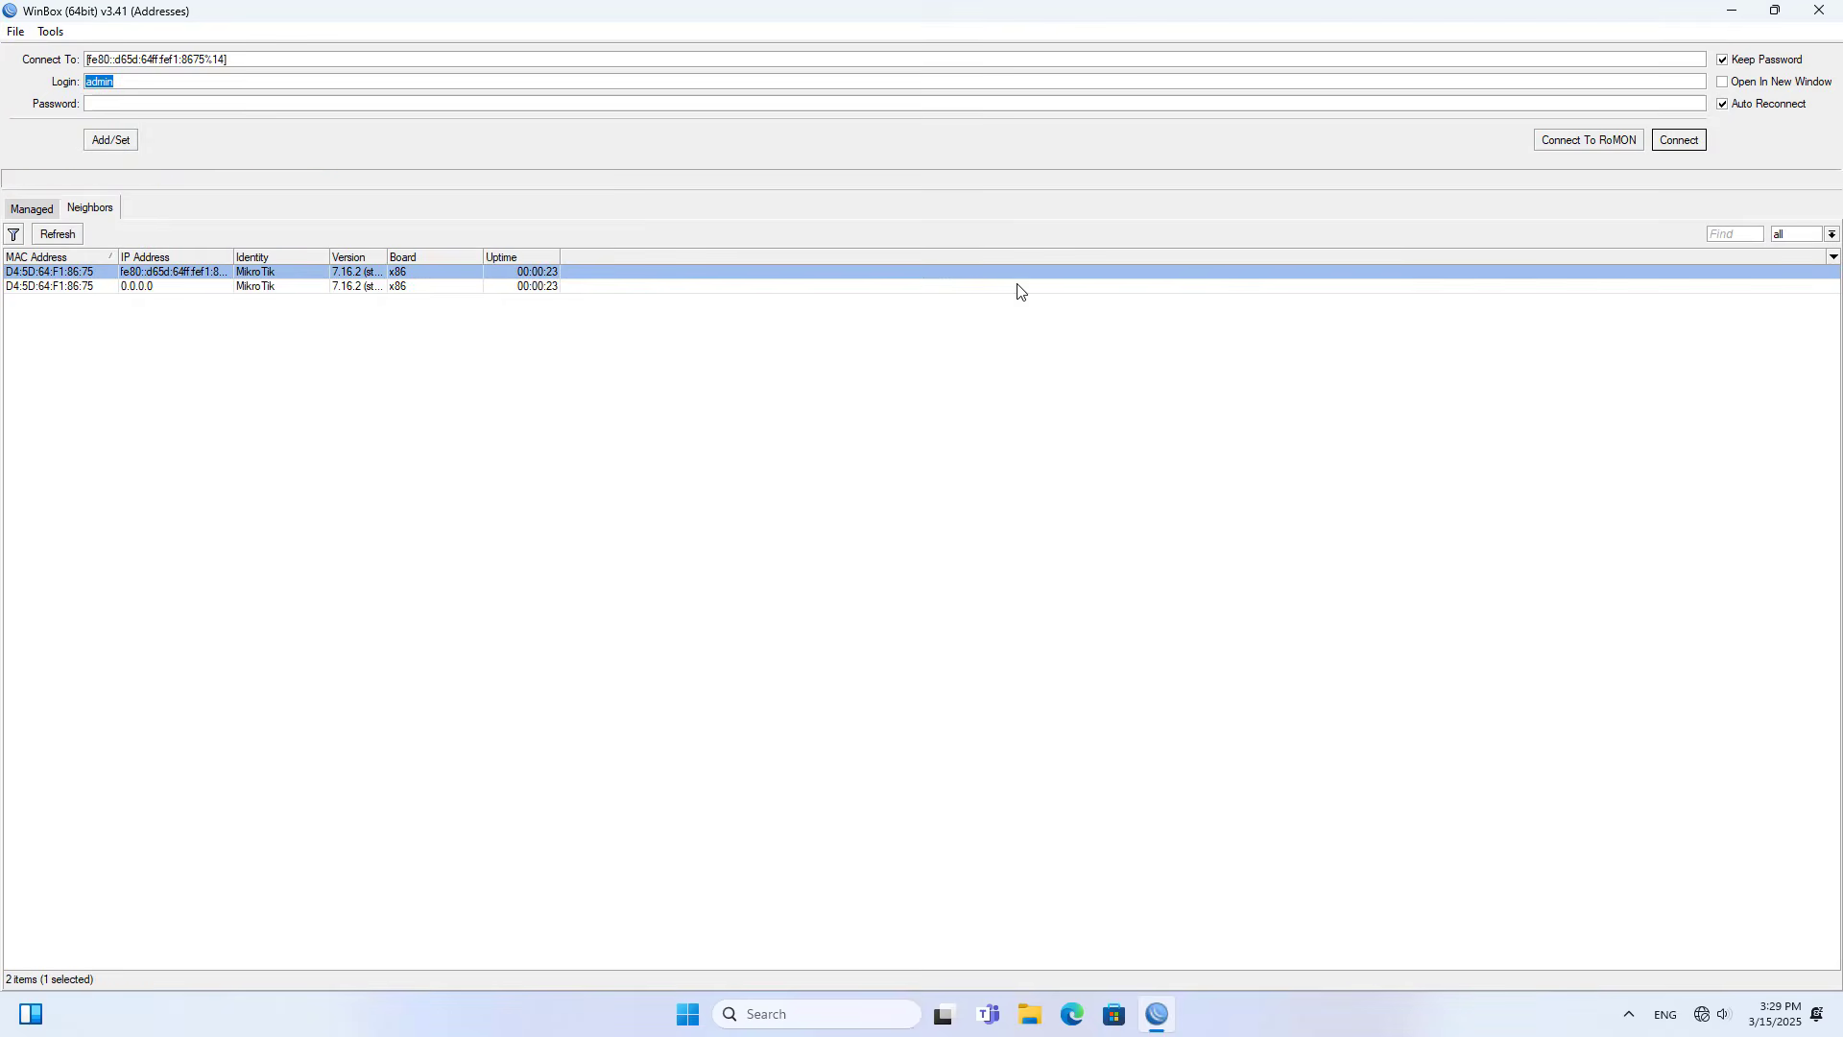
{"action": "left_click", "coordinate": [1680, 141]}
- Open the properties of the LTE interface lte1 from the interface list
{"action": "left_click_drag", "start_coordinate": [447, 361], "coordinate": [445, 156]}
{"action": "left_click", "coordinate": [268, 275]}
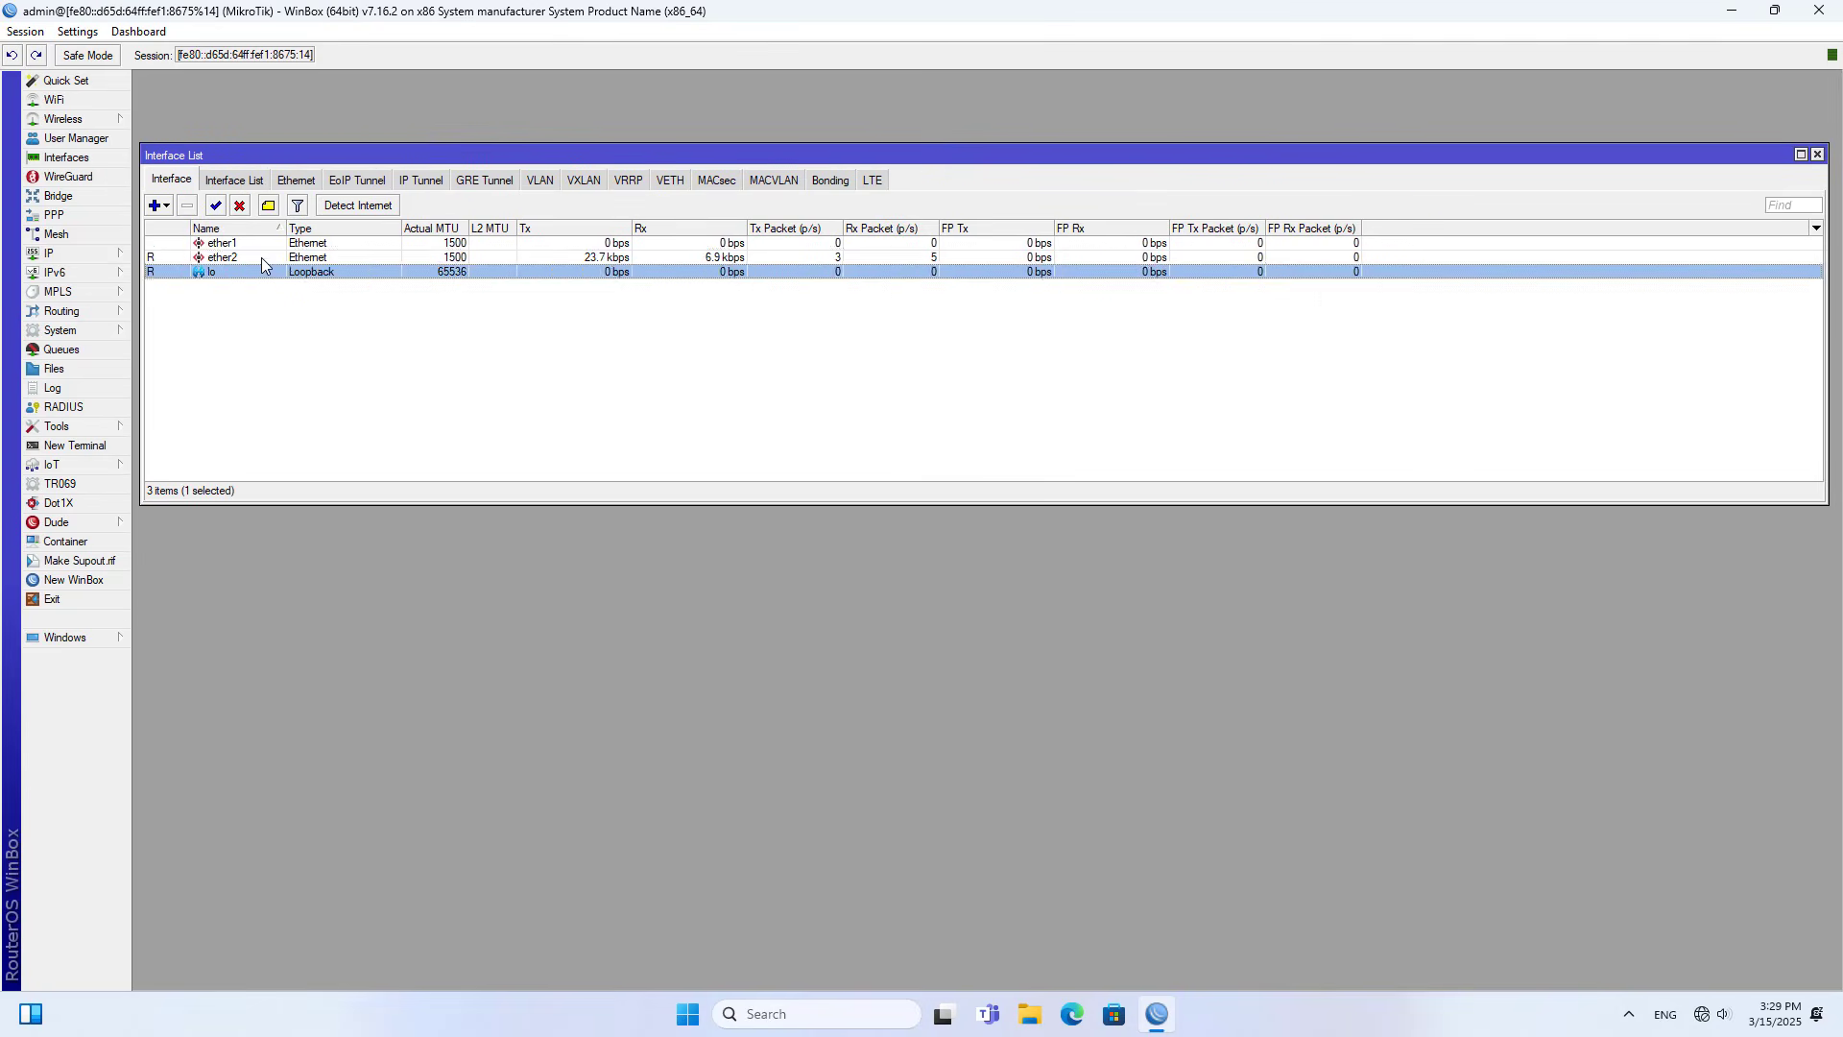
{"action": "left_click", "coordinate": [261, 257]}
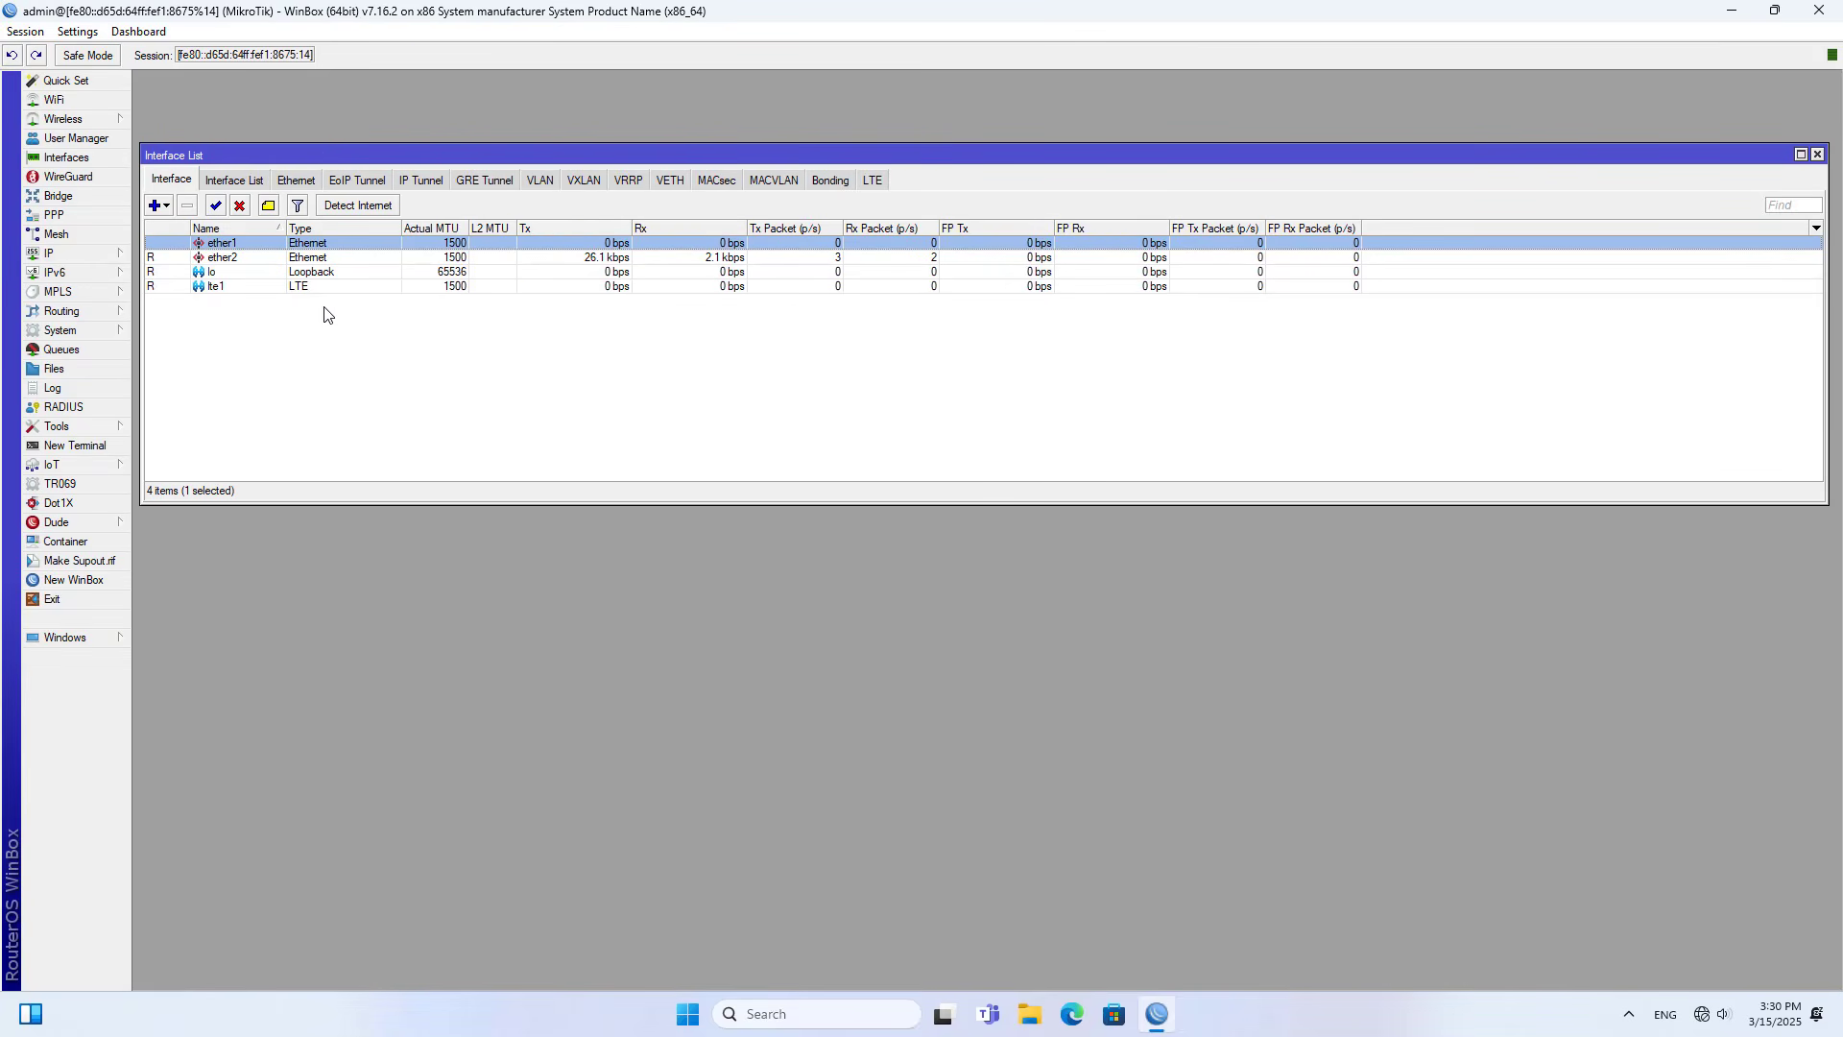
{"action": "left_click", "coordinate": [222, 290]}
{"action": "double_click", "coordinate": [378, 289]}
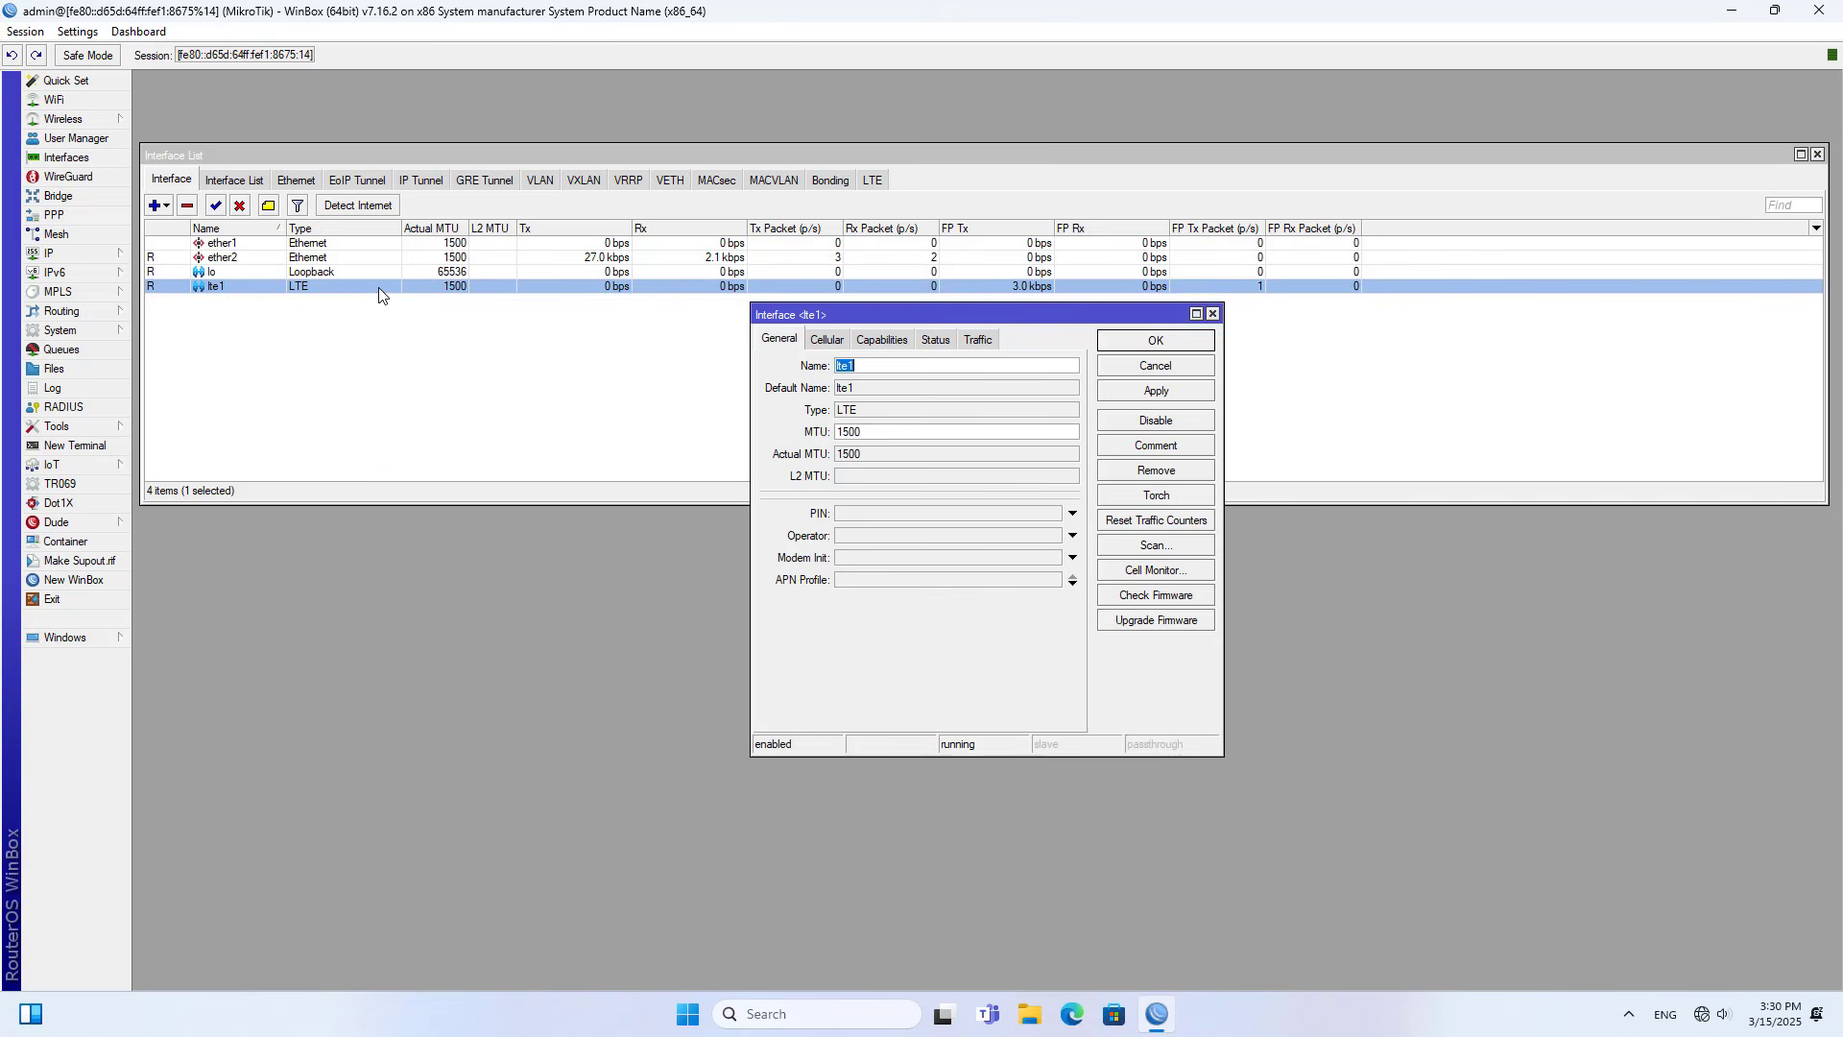
- Examine the lte1 interface's capabilities, status and traffic details, then close the interface windows
{"action": "left_click", "coordinate": [832, 342]}
{"action": "left_click", "coordinate": [881, 341]}
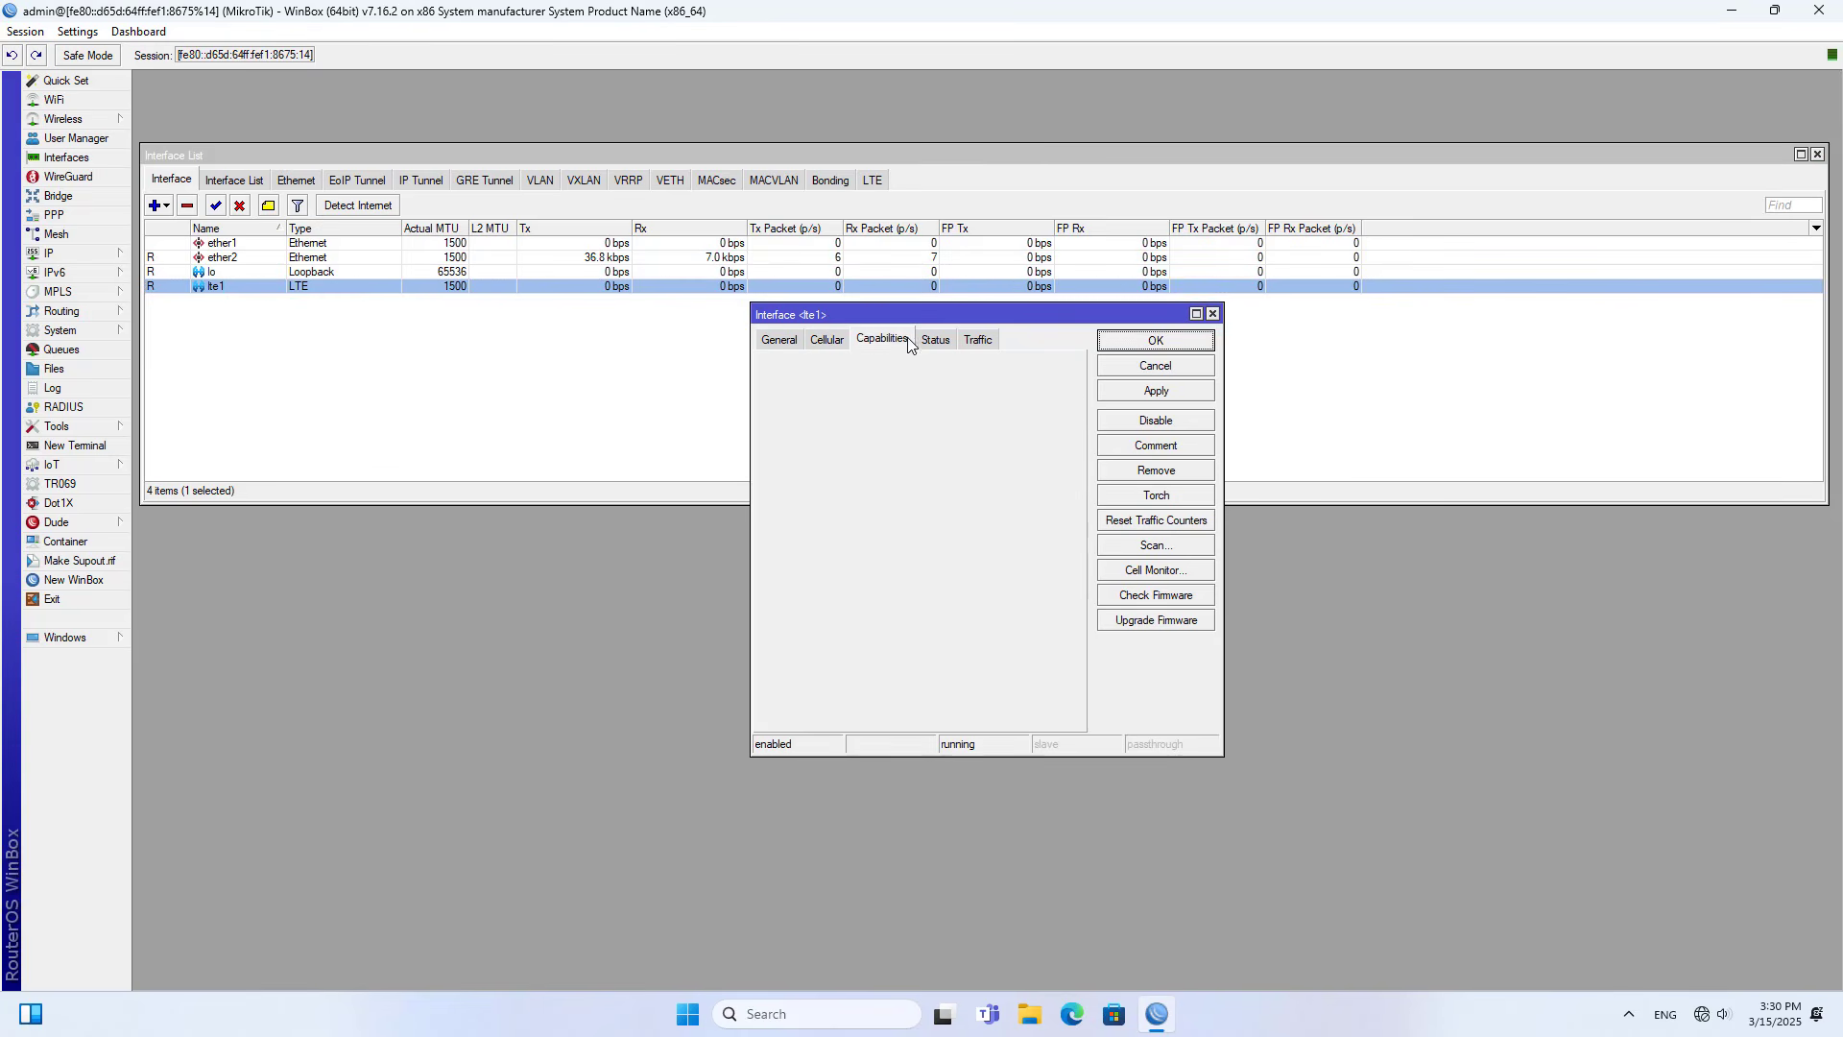
{"action": "left_click", "coordinate": [935, 340]}
{"action": "left_click", "coordinate": [977, 341]}
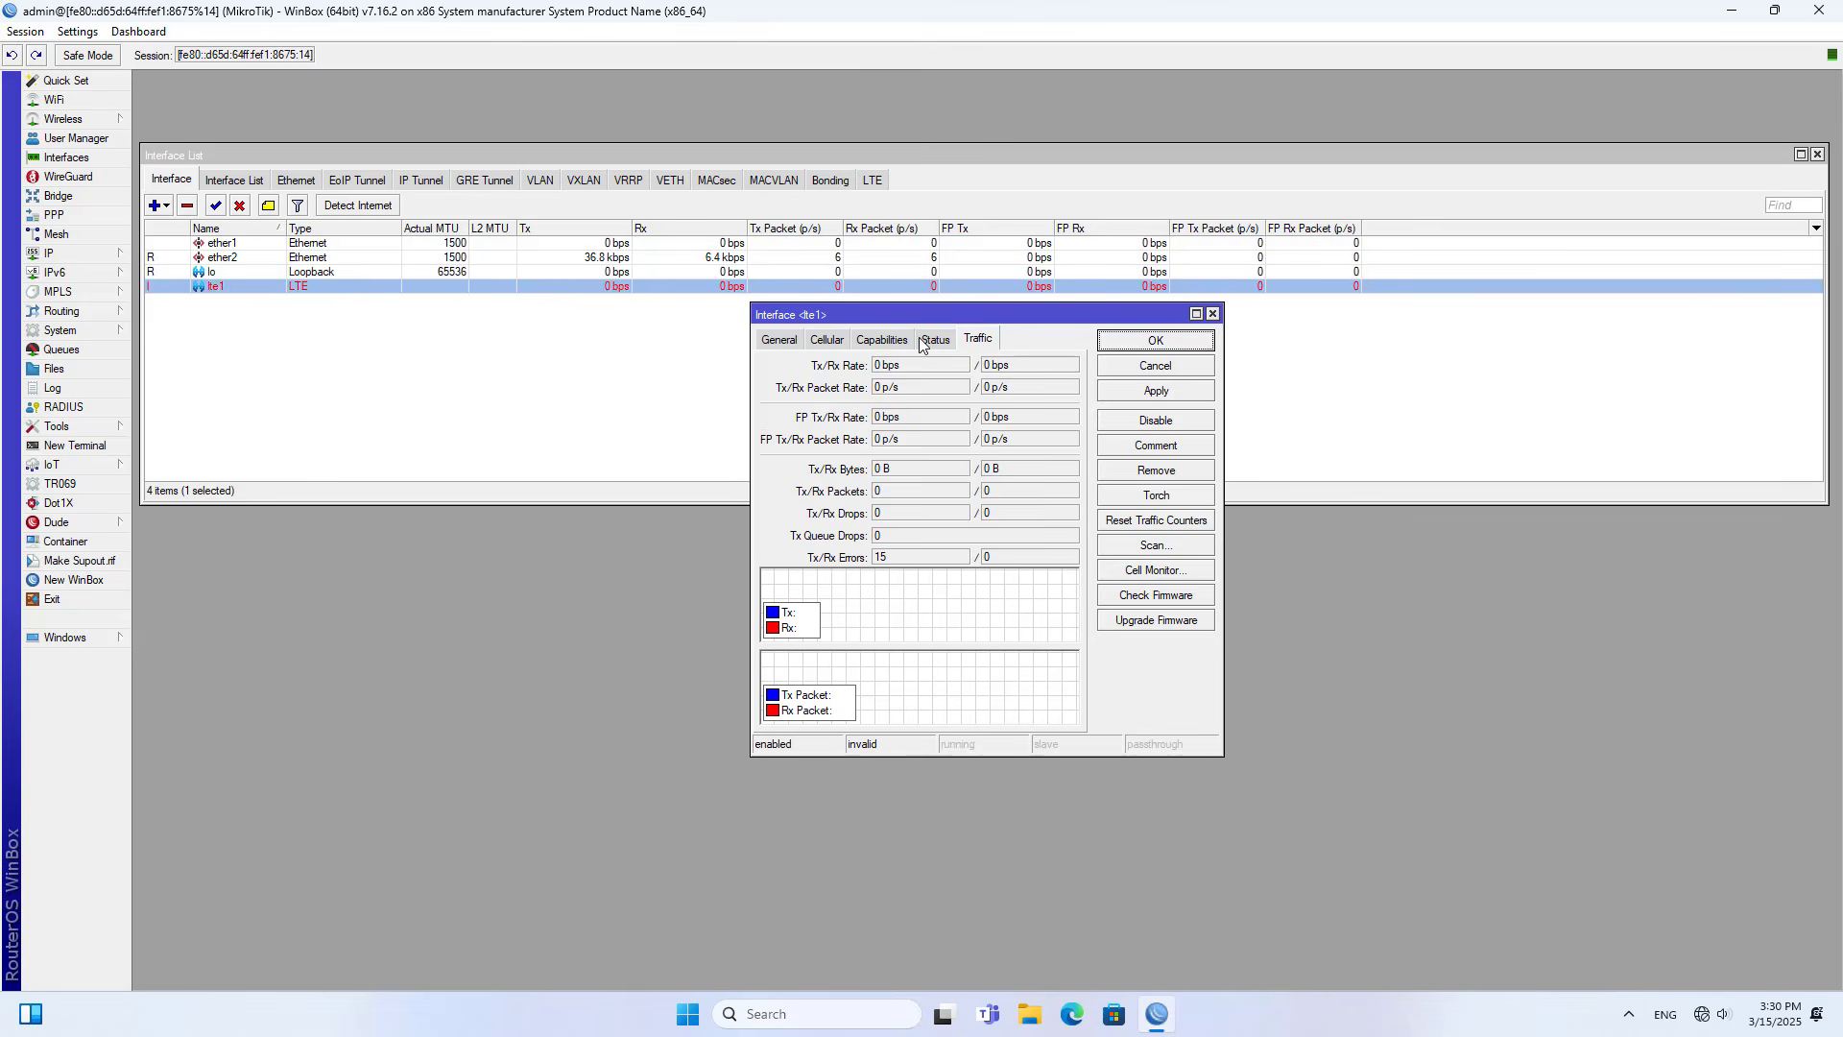
{"action": "left_click", "coordinate": [785, 341]}
{"action": "left_click", "coordinate": [1194, 348]}
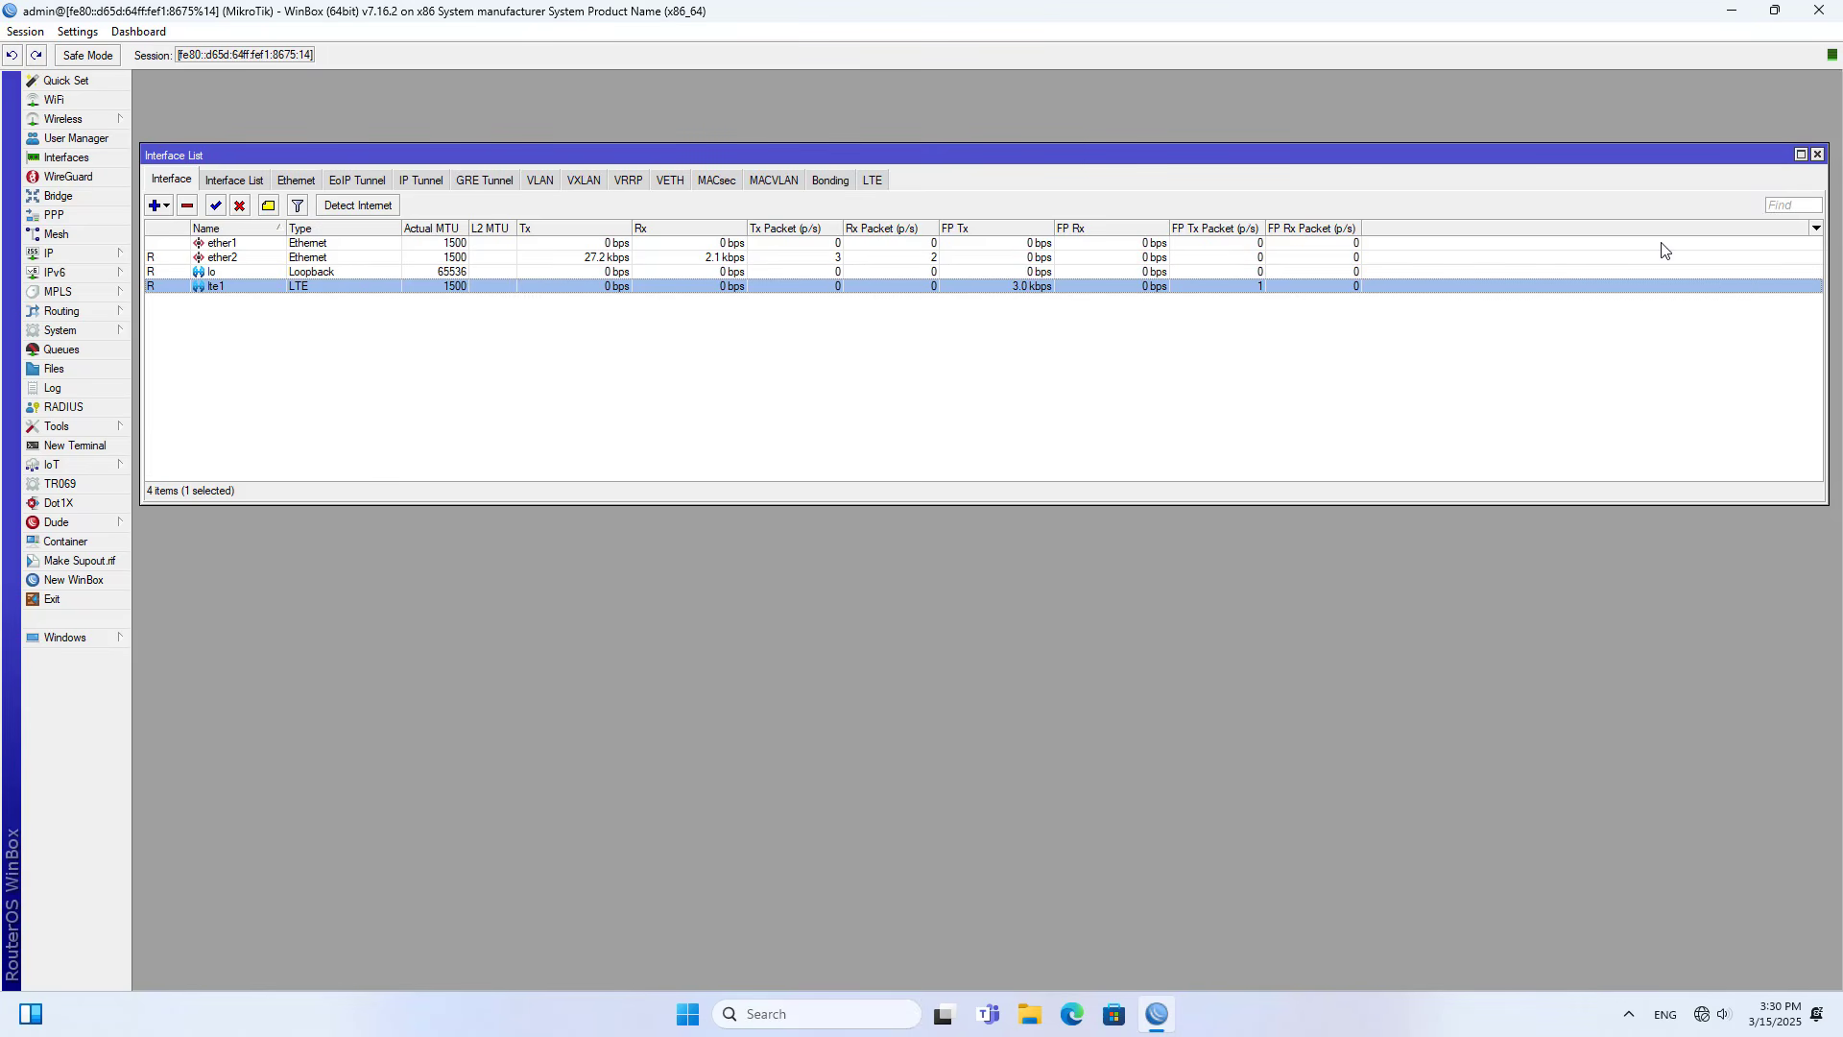
{"action": "left_click", "coordinate": [1819, 155]}
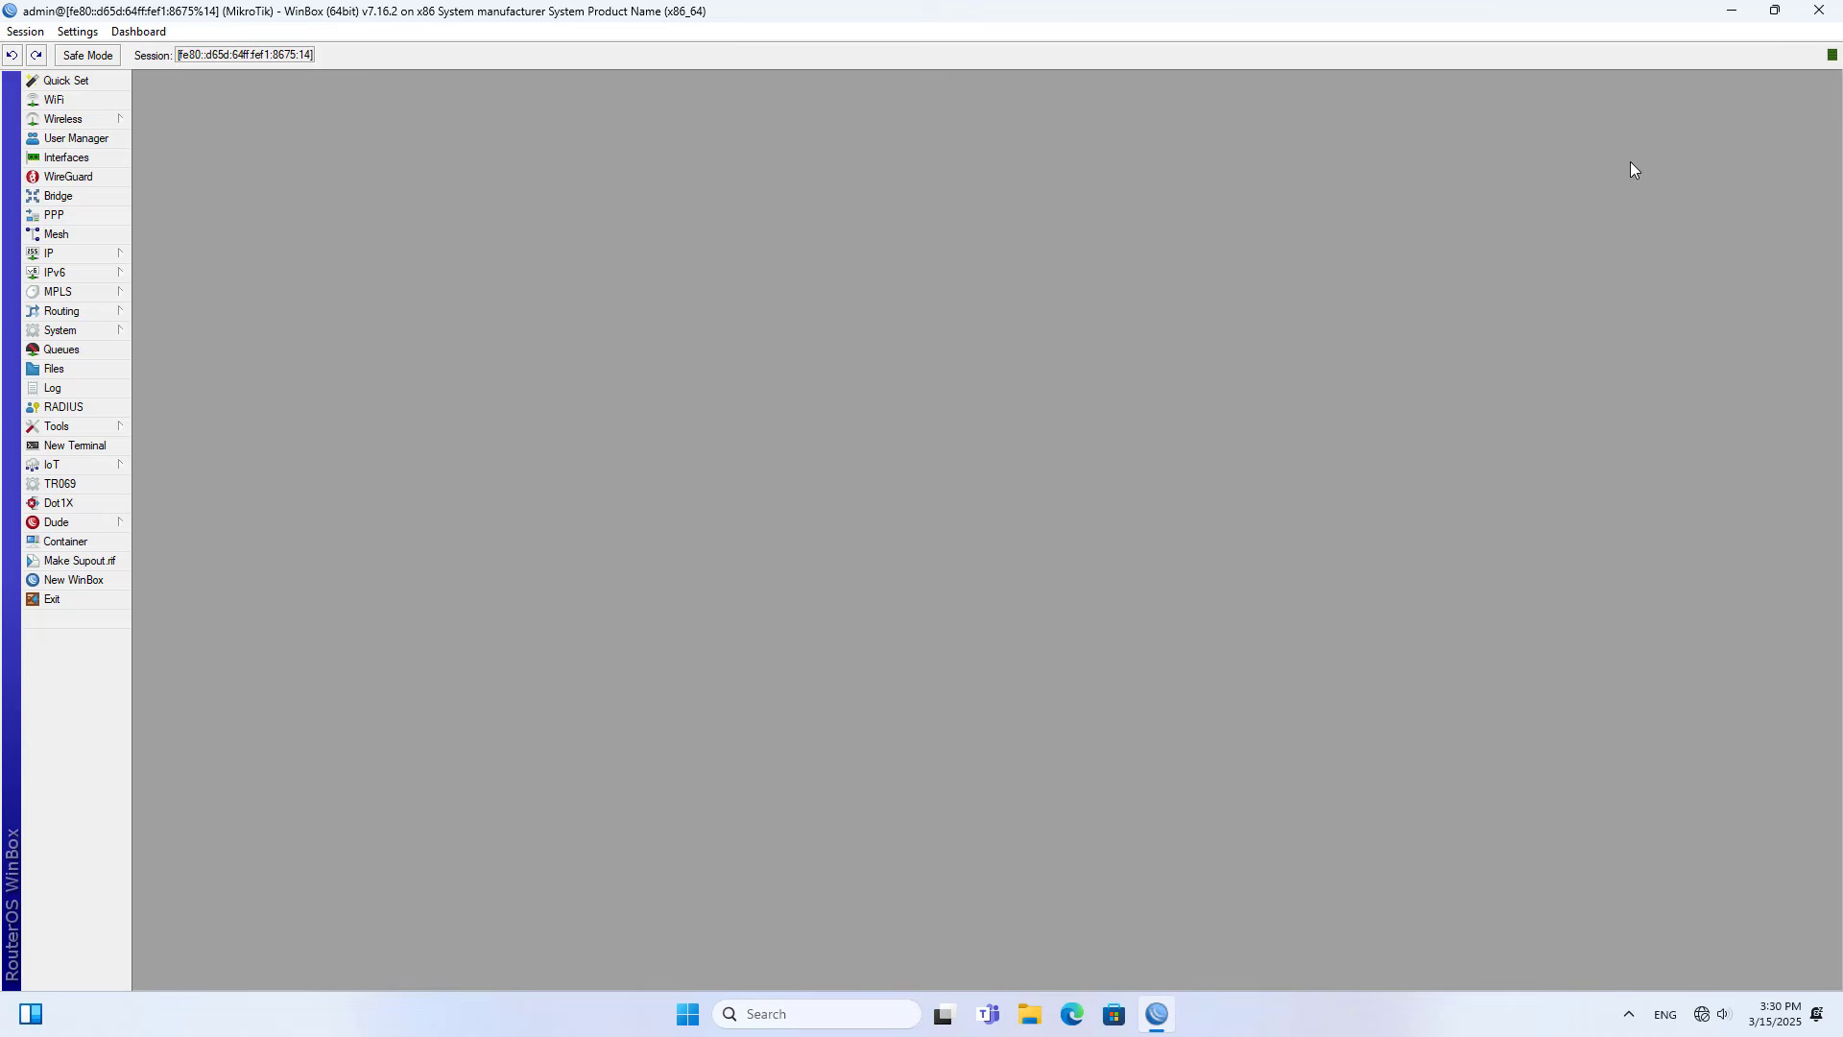
- Create a new bridge interface with default settings
{"action": "left_click", "coordinate": [81, 199]}
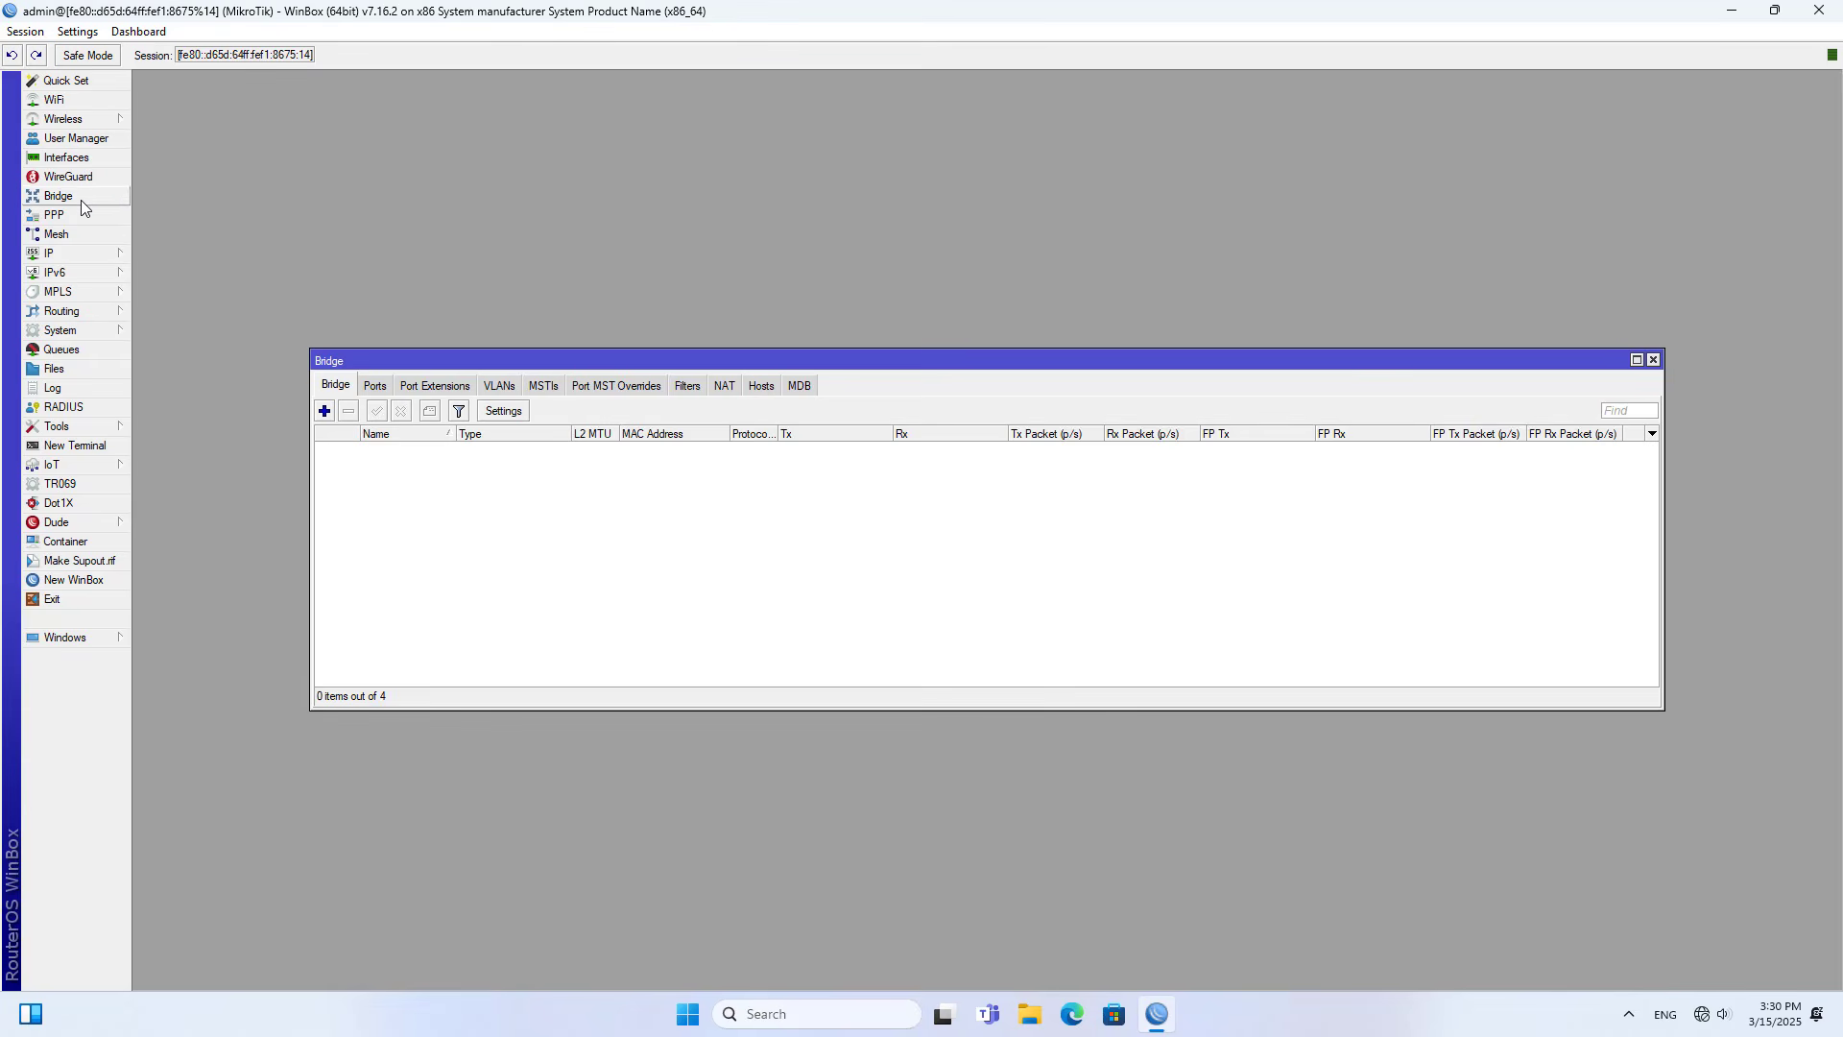
{"action": "left_click", "coordinate": [325, 412]}
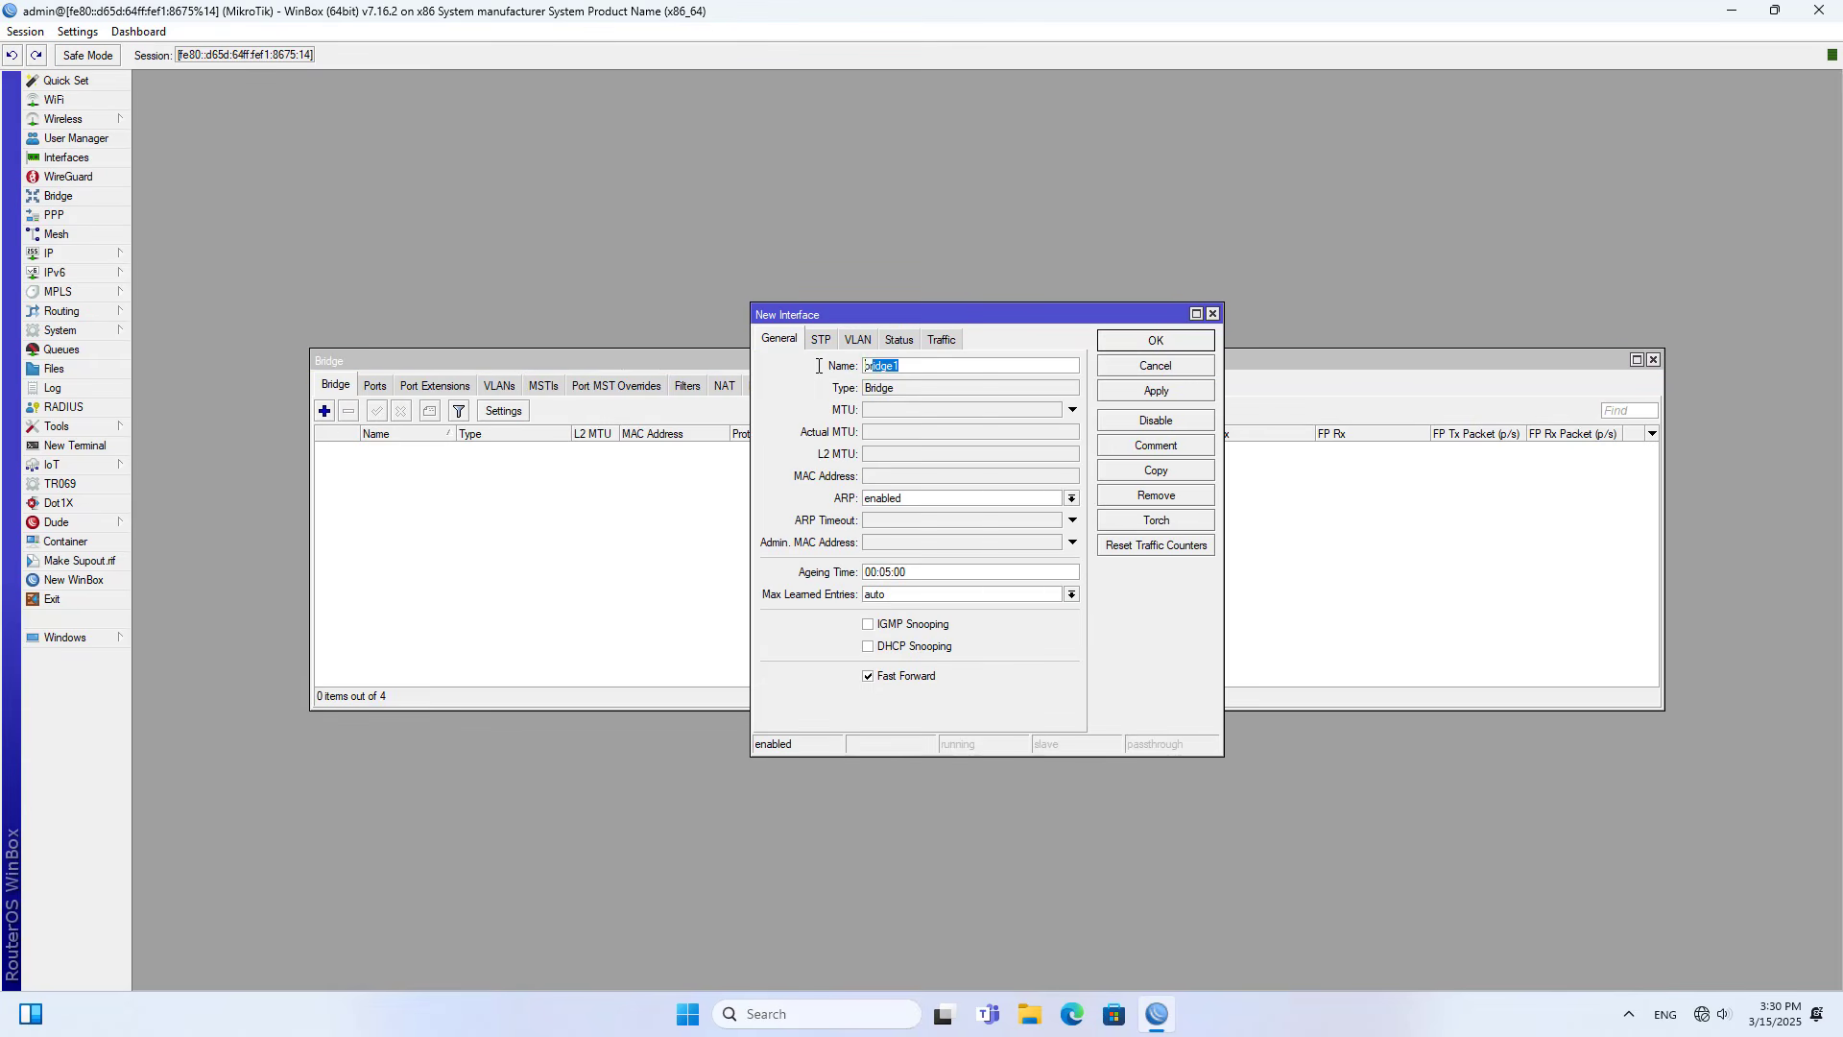
{"action": "left_click", "coordinate": [1200, 344]}
{"action": "left_click", "coordinate": [401, 451]}
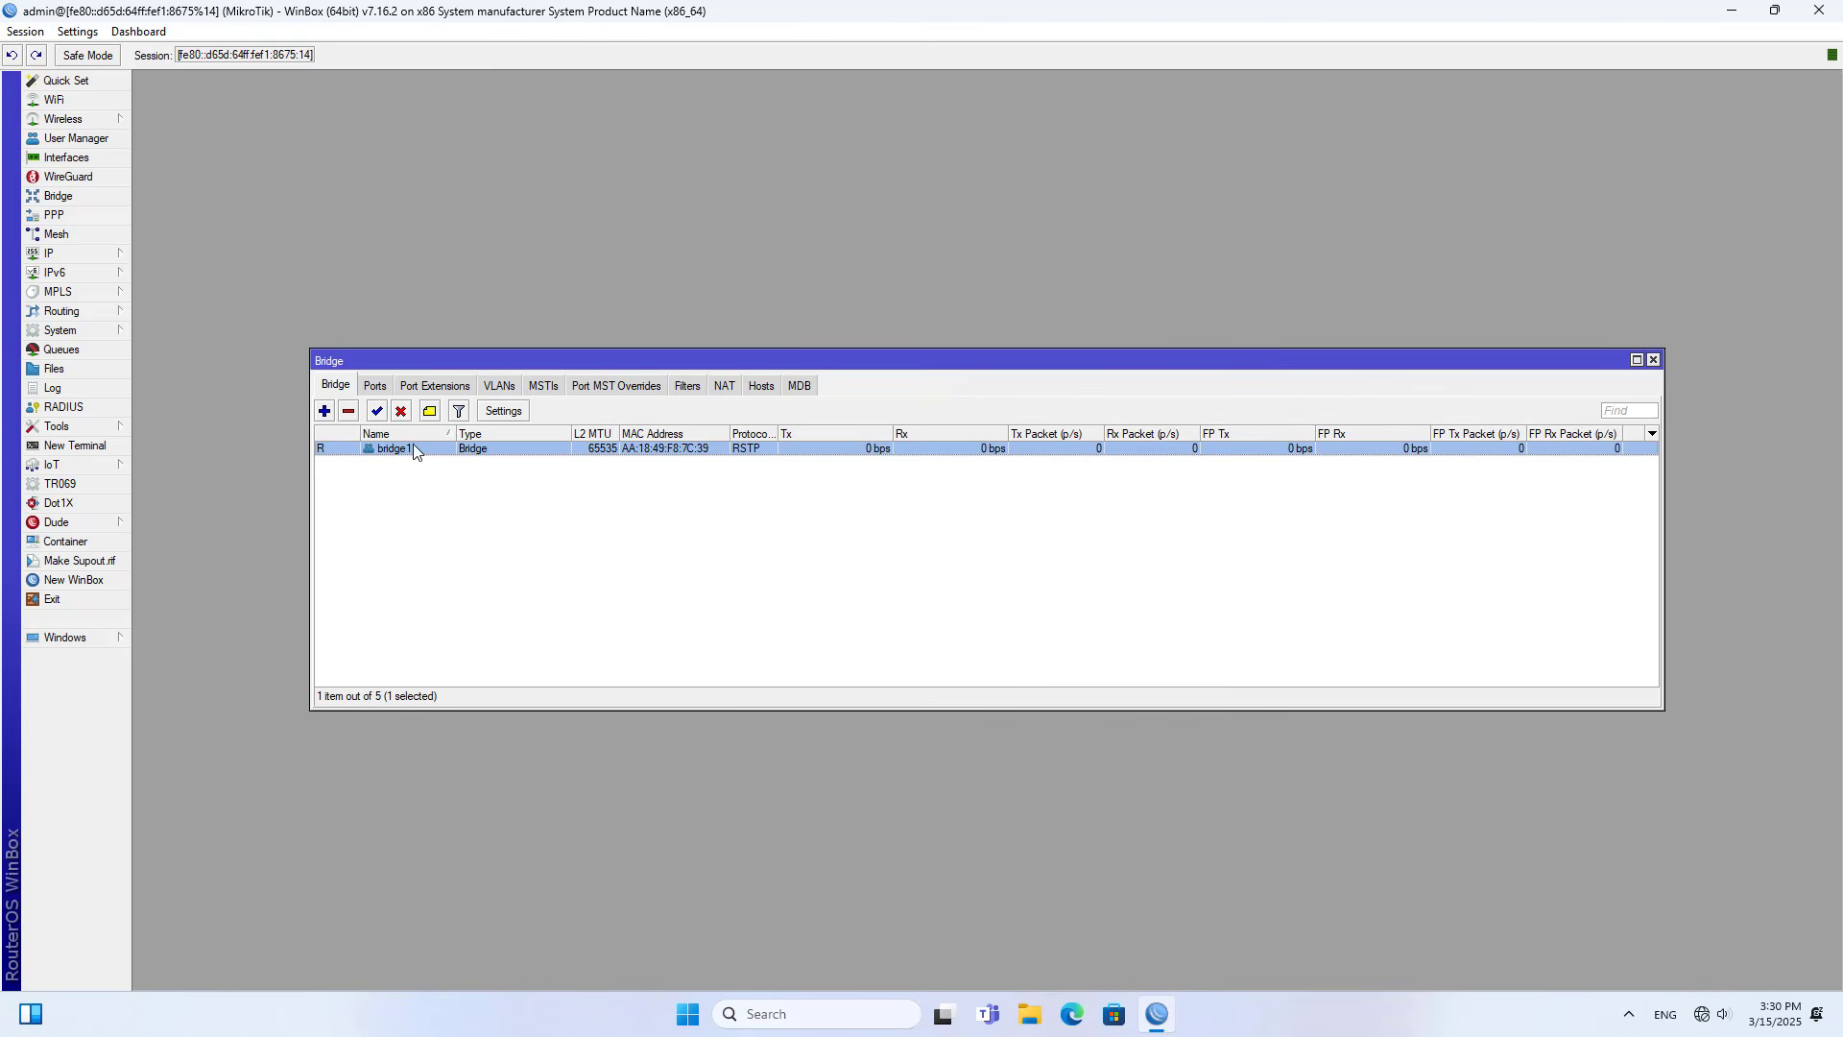
- Add ether1 as a port of bridge1
{"action": "left_click", "coordinate": [375, 388]}
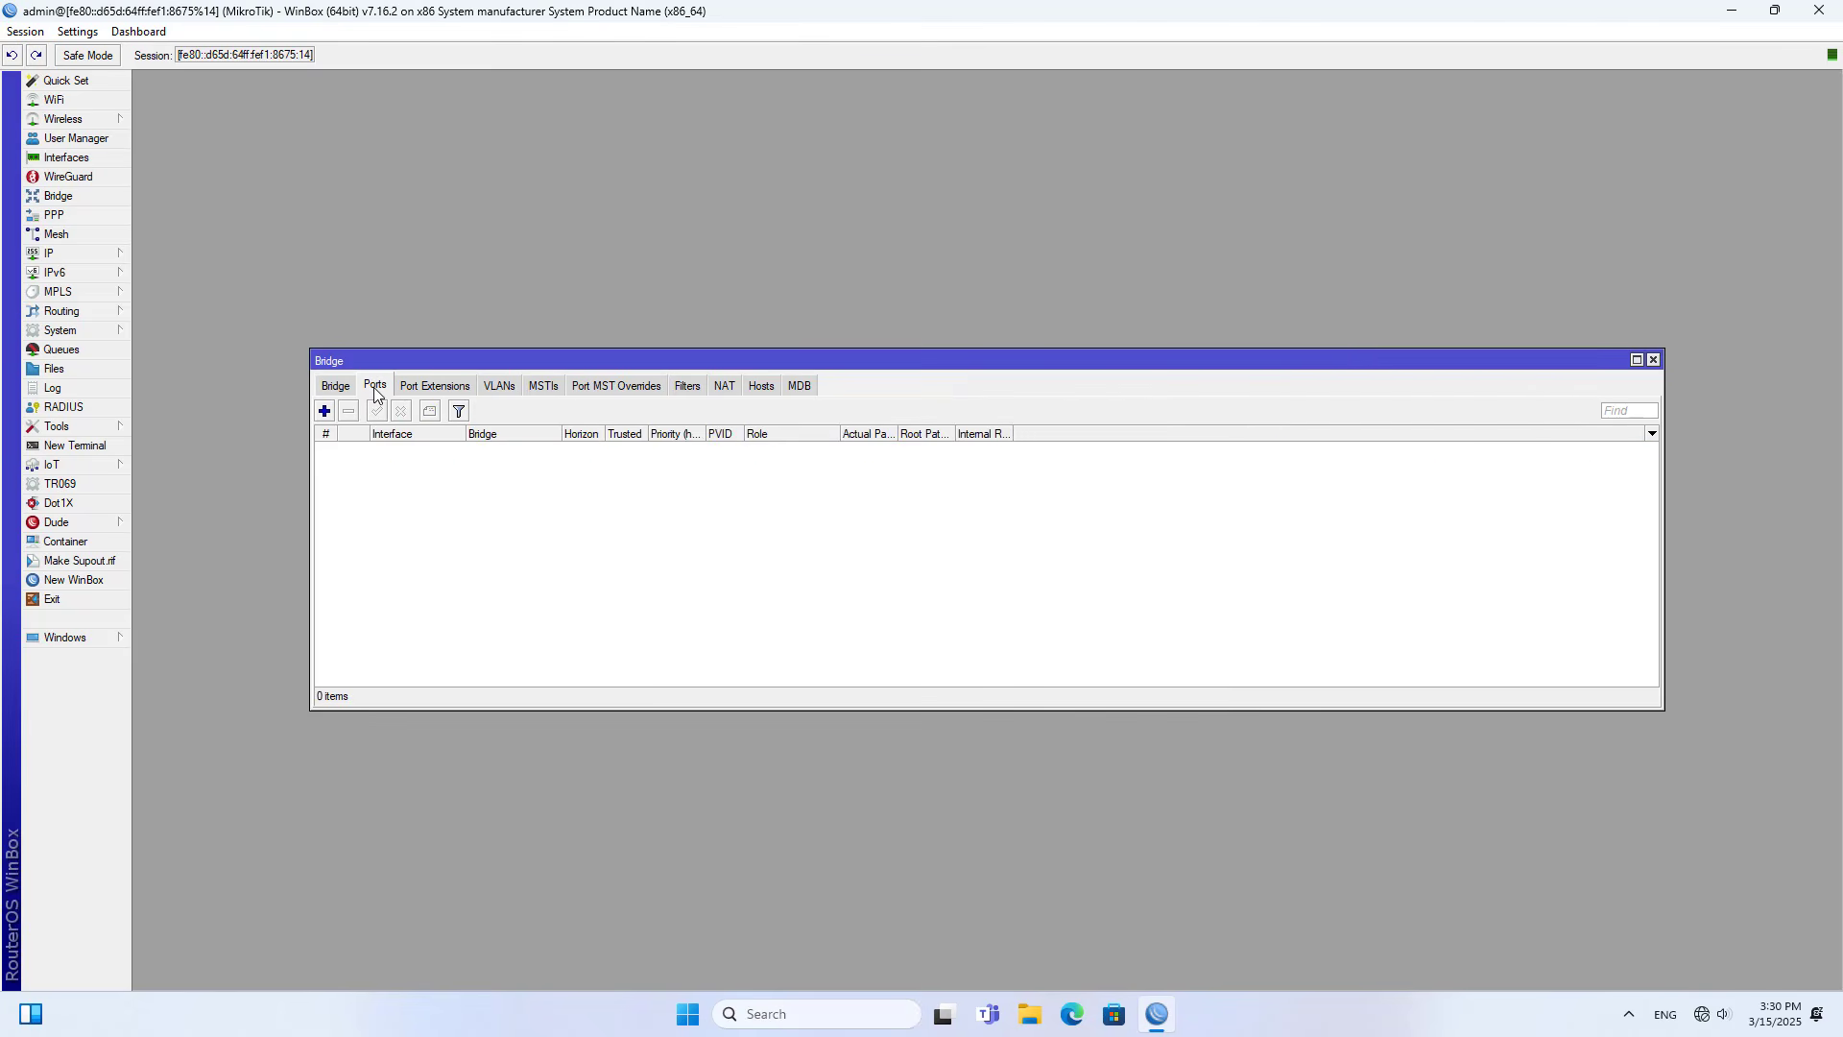
{"action": "left_click", "coordinate": [325, 412]}
{"action": "left_click", "coordinate": [924, 422]}
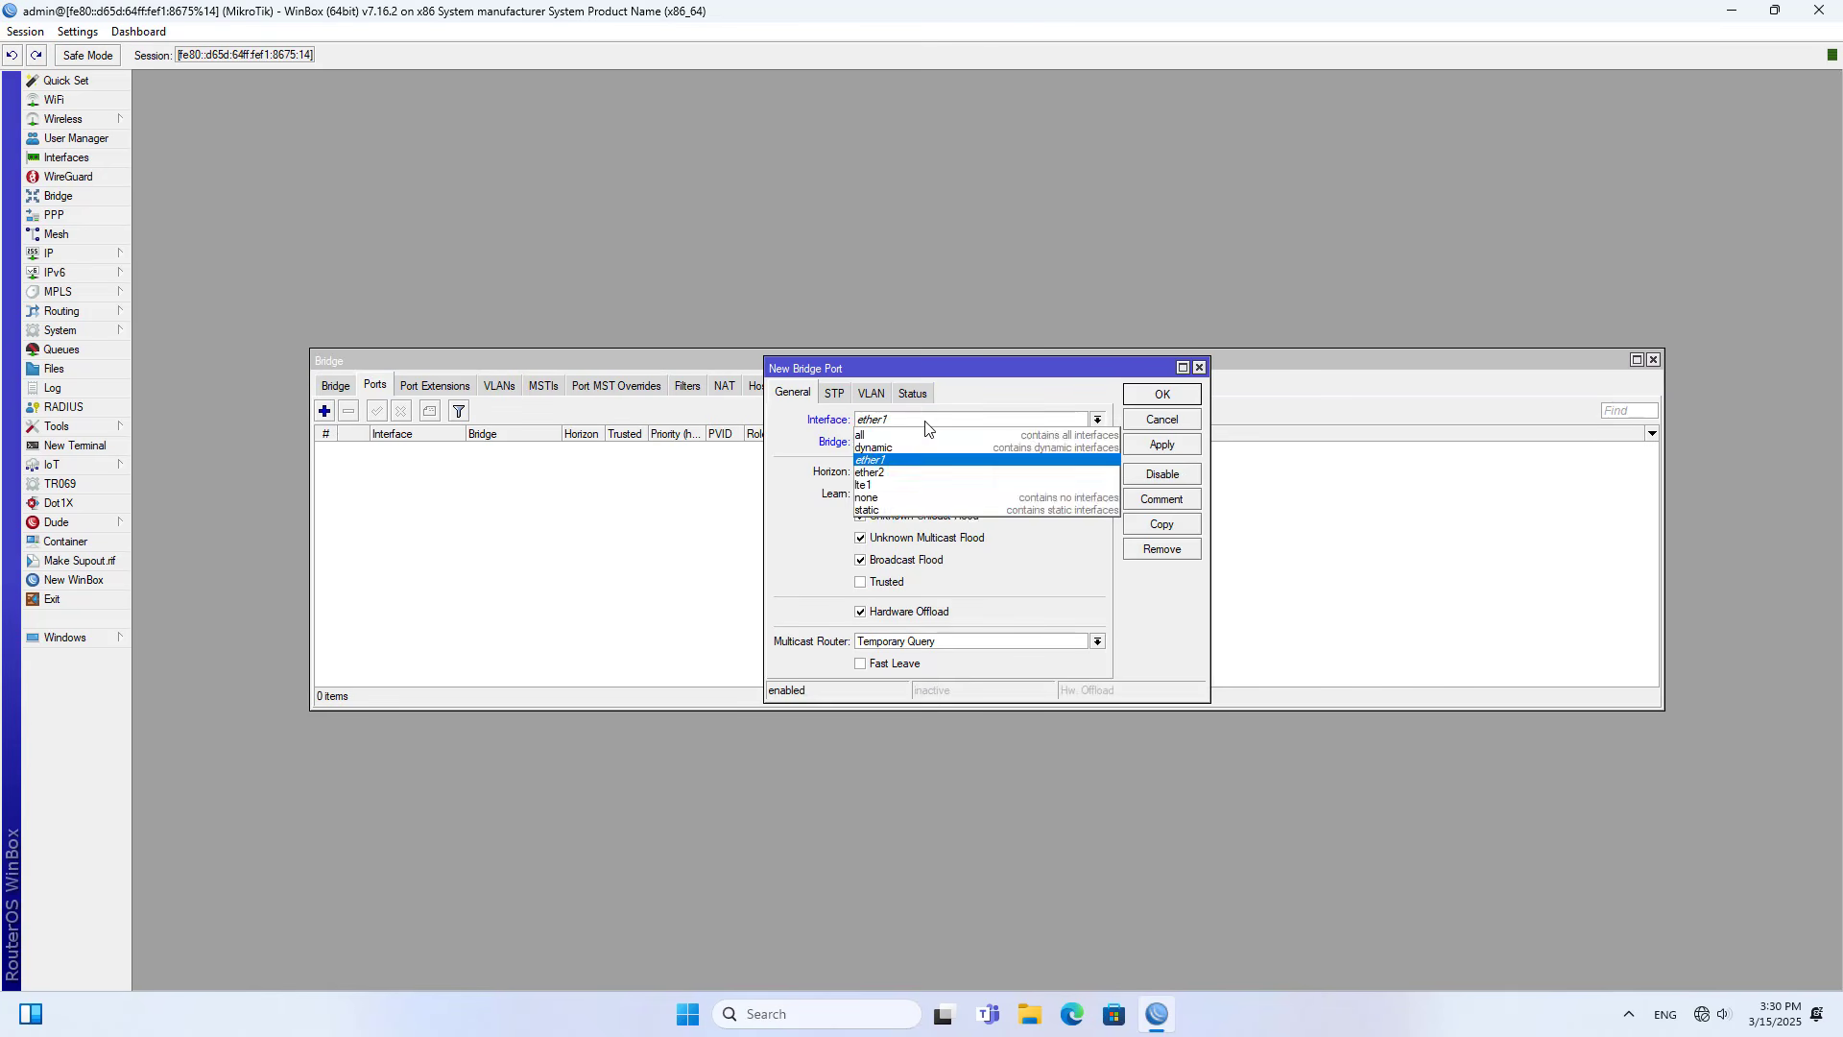
{"action": "left_click", "coordinate": [924, 422]}
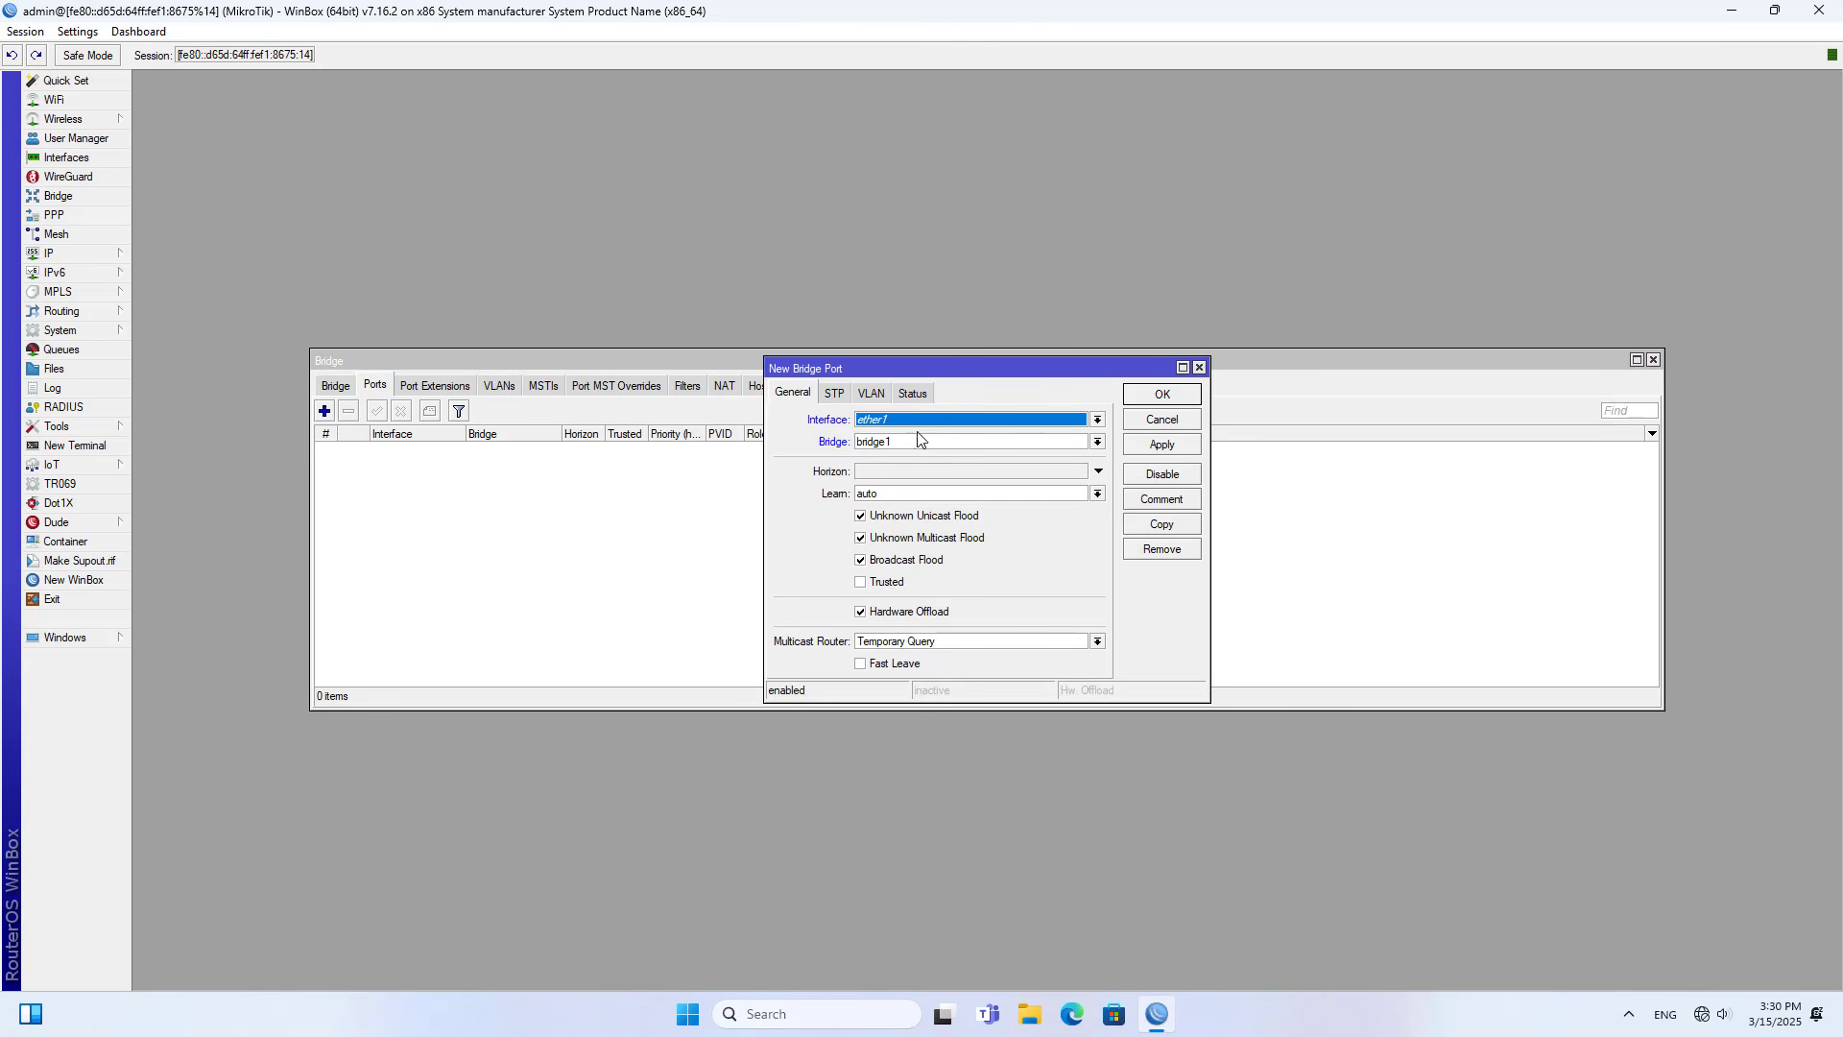
{"action": "left_click", "coordinate": [1186, 401]}
{"action": "left_click", "coordinate": [430, 450]}
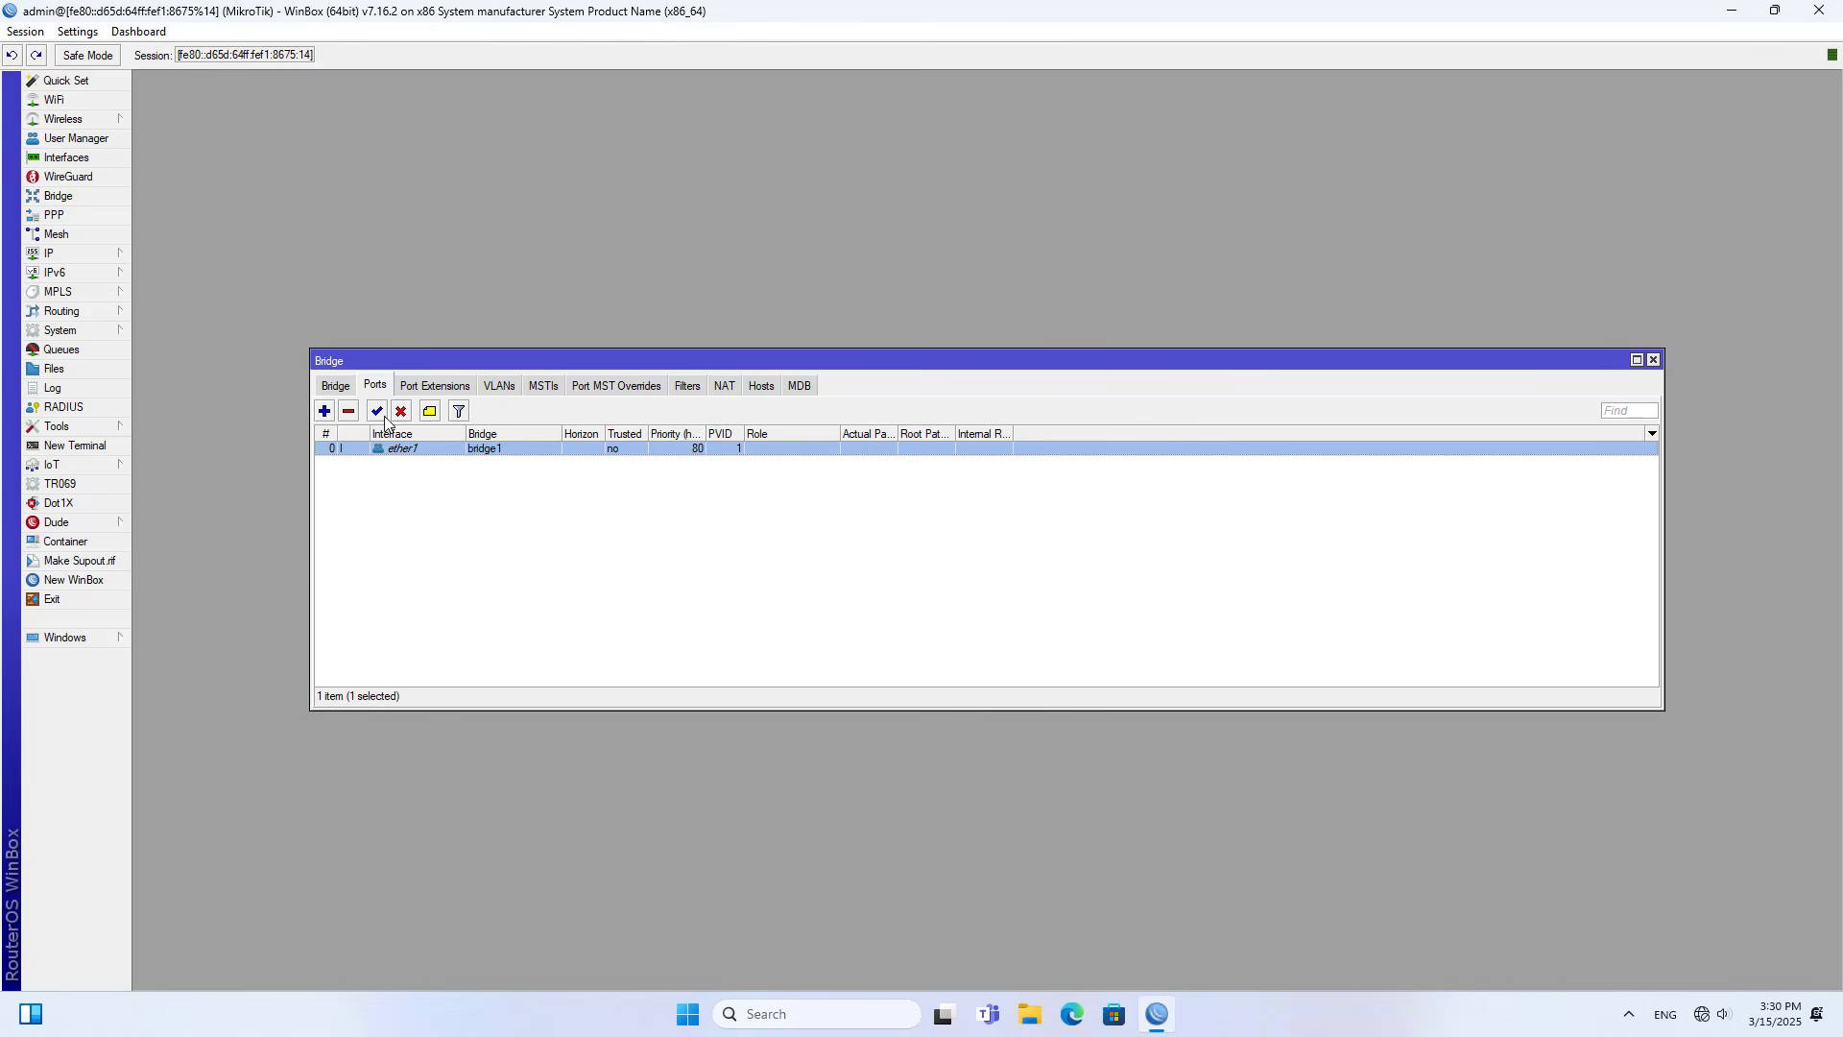
- Add ether2 as a port of bridge1 and close the bridge window
{"action": "left_click", "coordinate": [325, 412]}
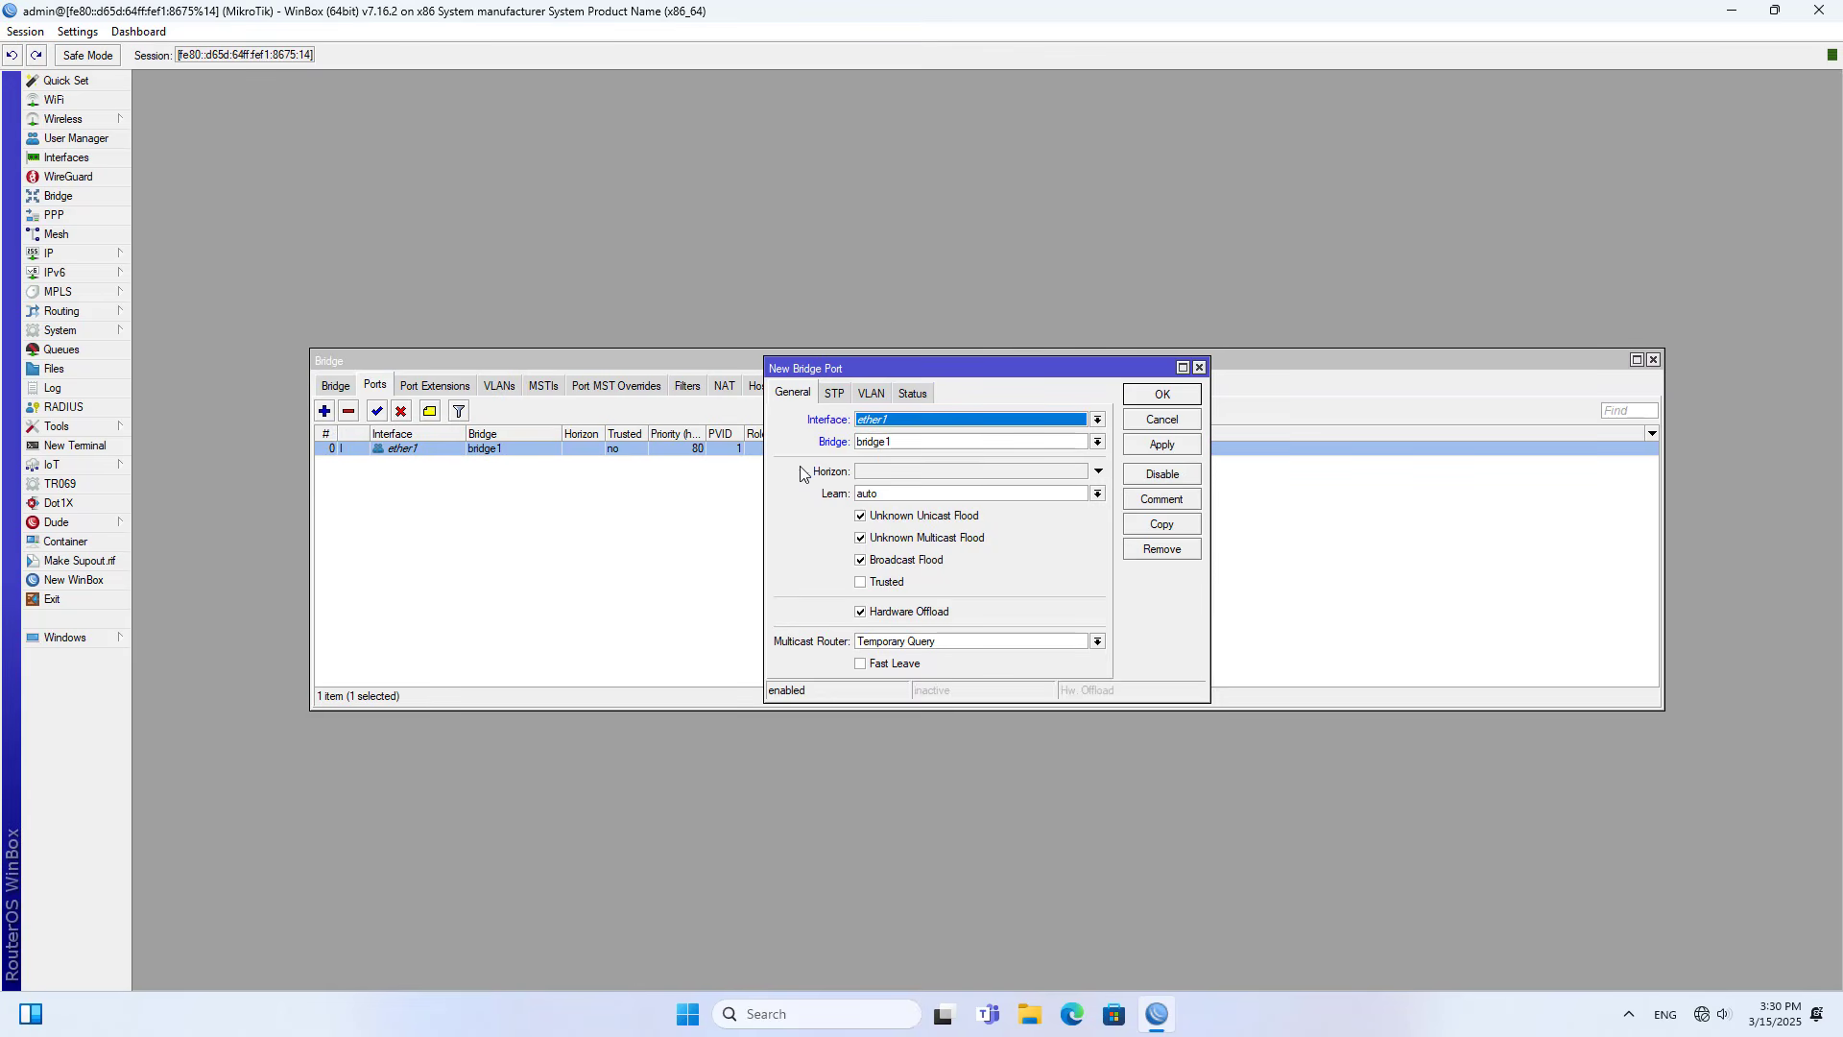
{"action": "left_click", "coordinate": [885, 422]}
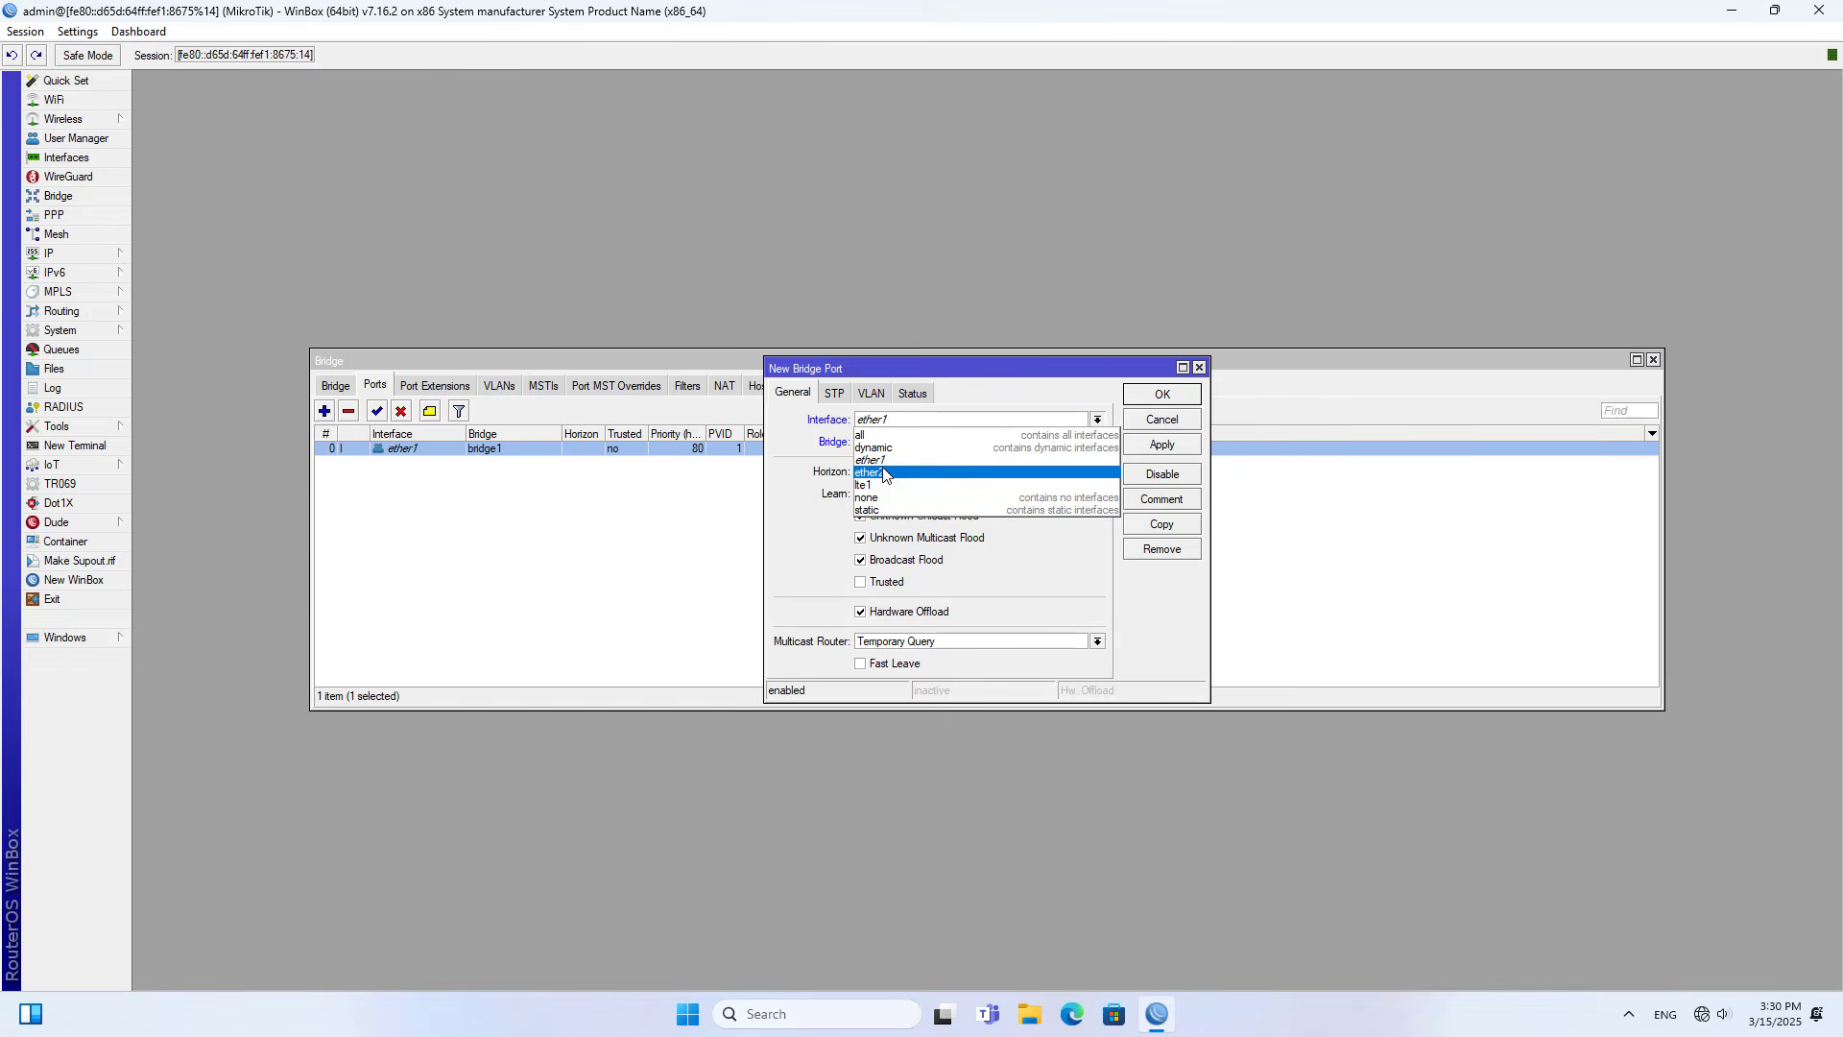
{"action": "left_click", "coordinate": [884, 473]}
{"action": "left_click", "coordinate": [1179, 401]}
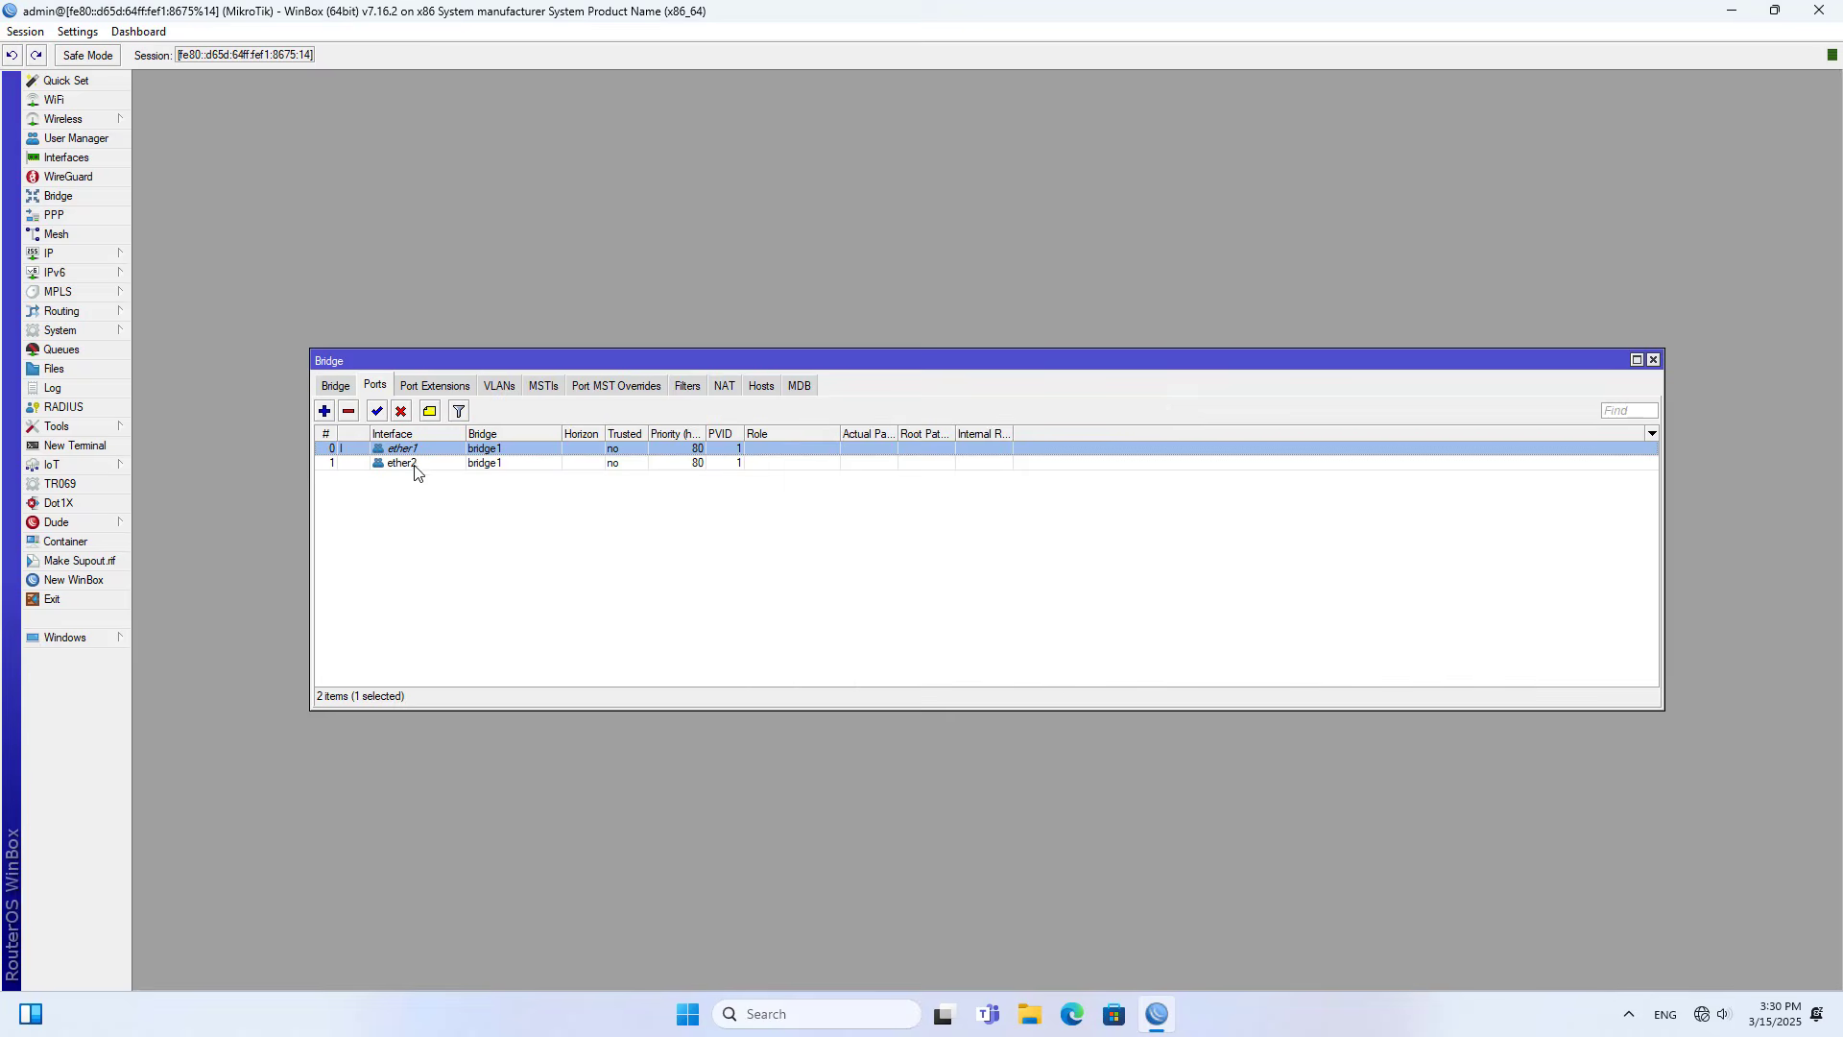
{"action": "left_click", "coordinate": [1653, 359]}
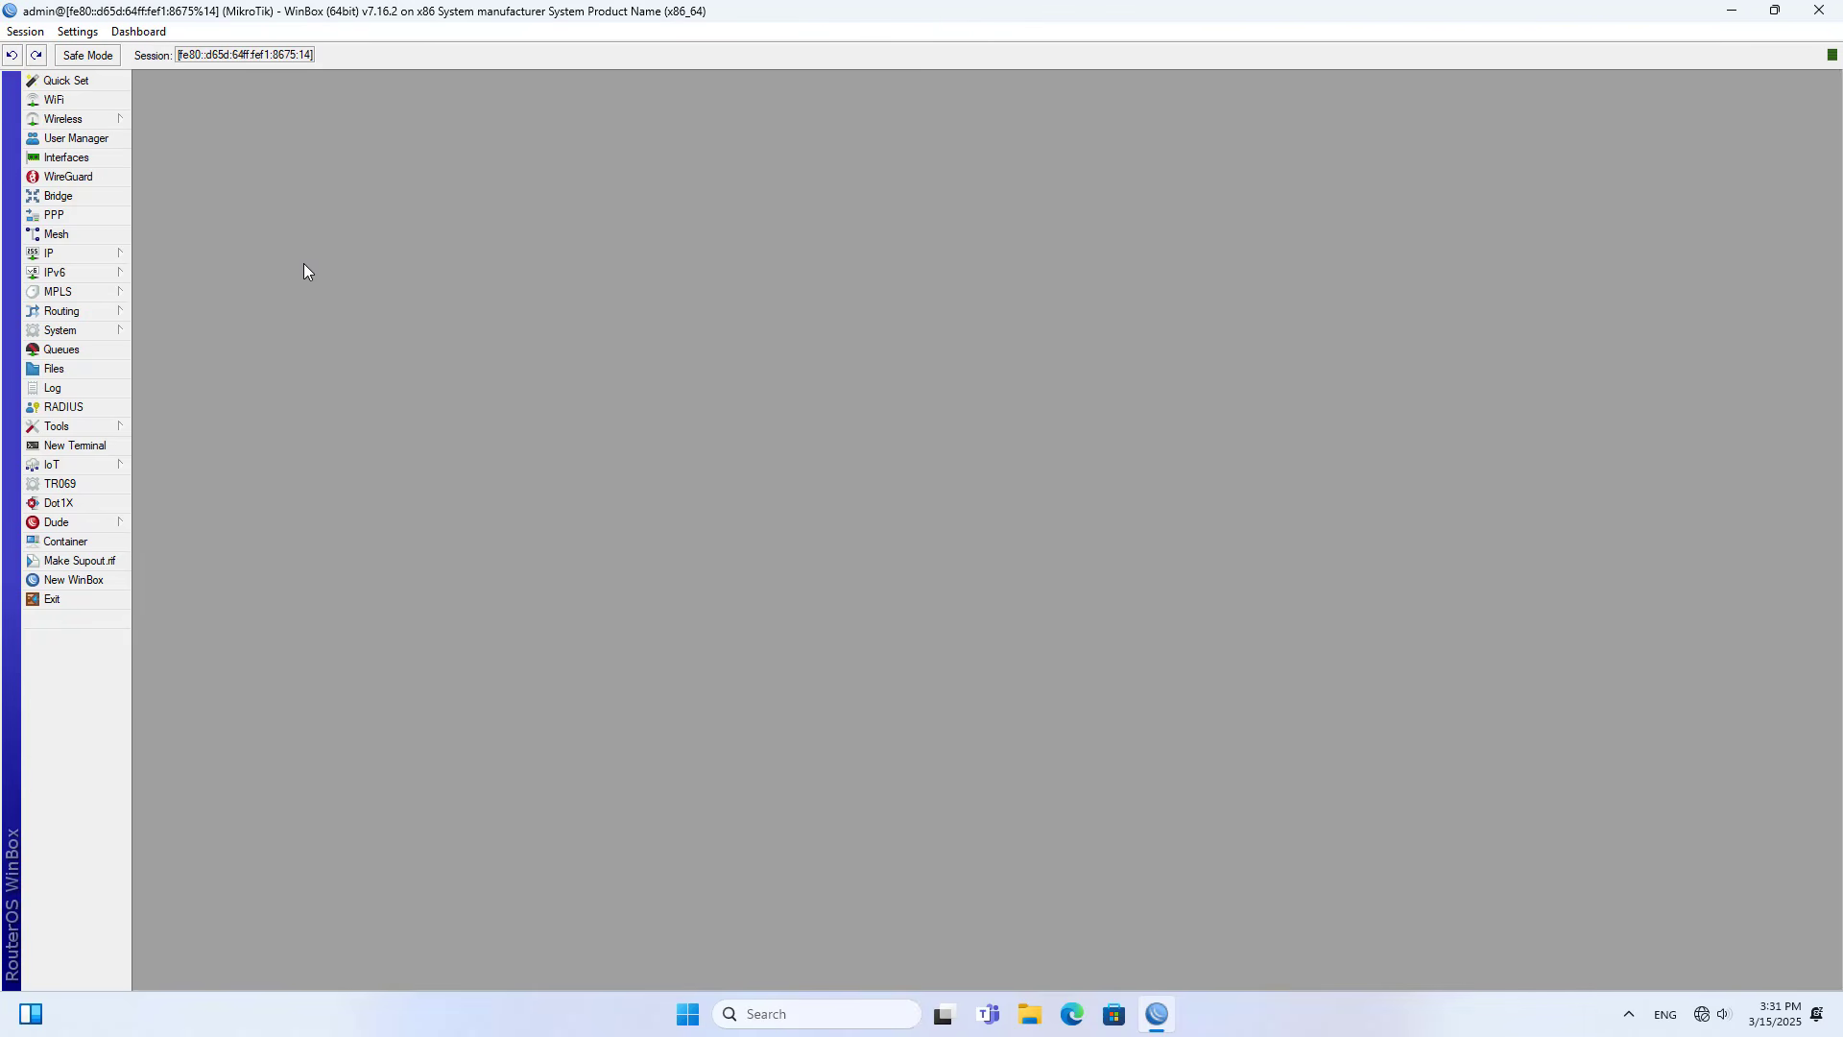
- Try to open the IP address list, then cancel the automatic reconnection
{"action": "left_click", "coordinate": [74, 254]}
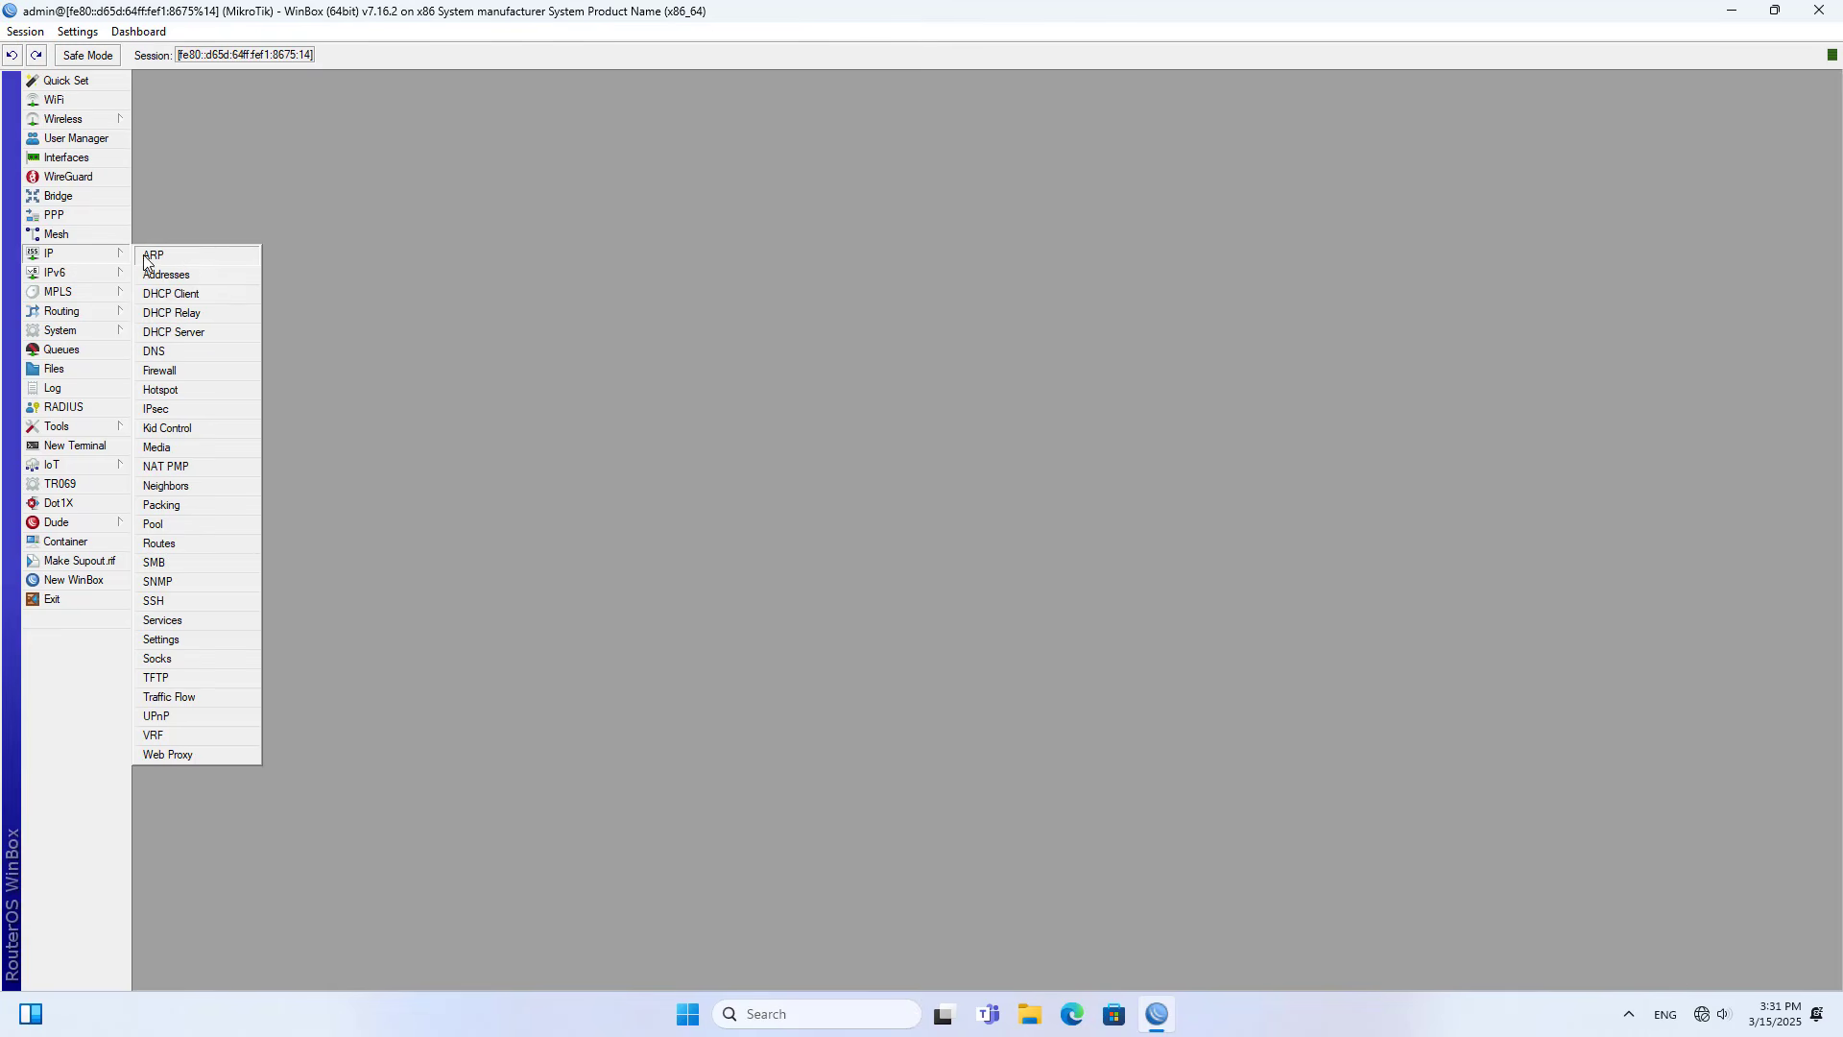
{"action": "left_click", "coordinate": [192, 279]}
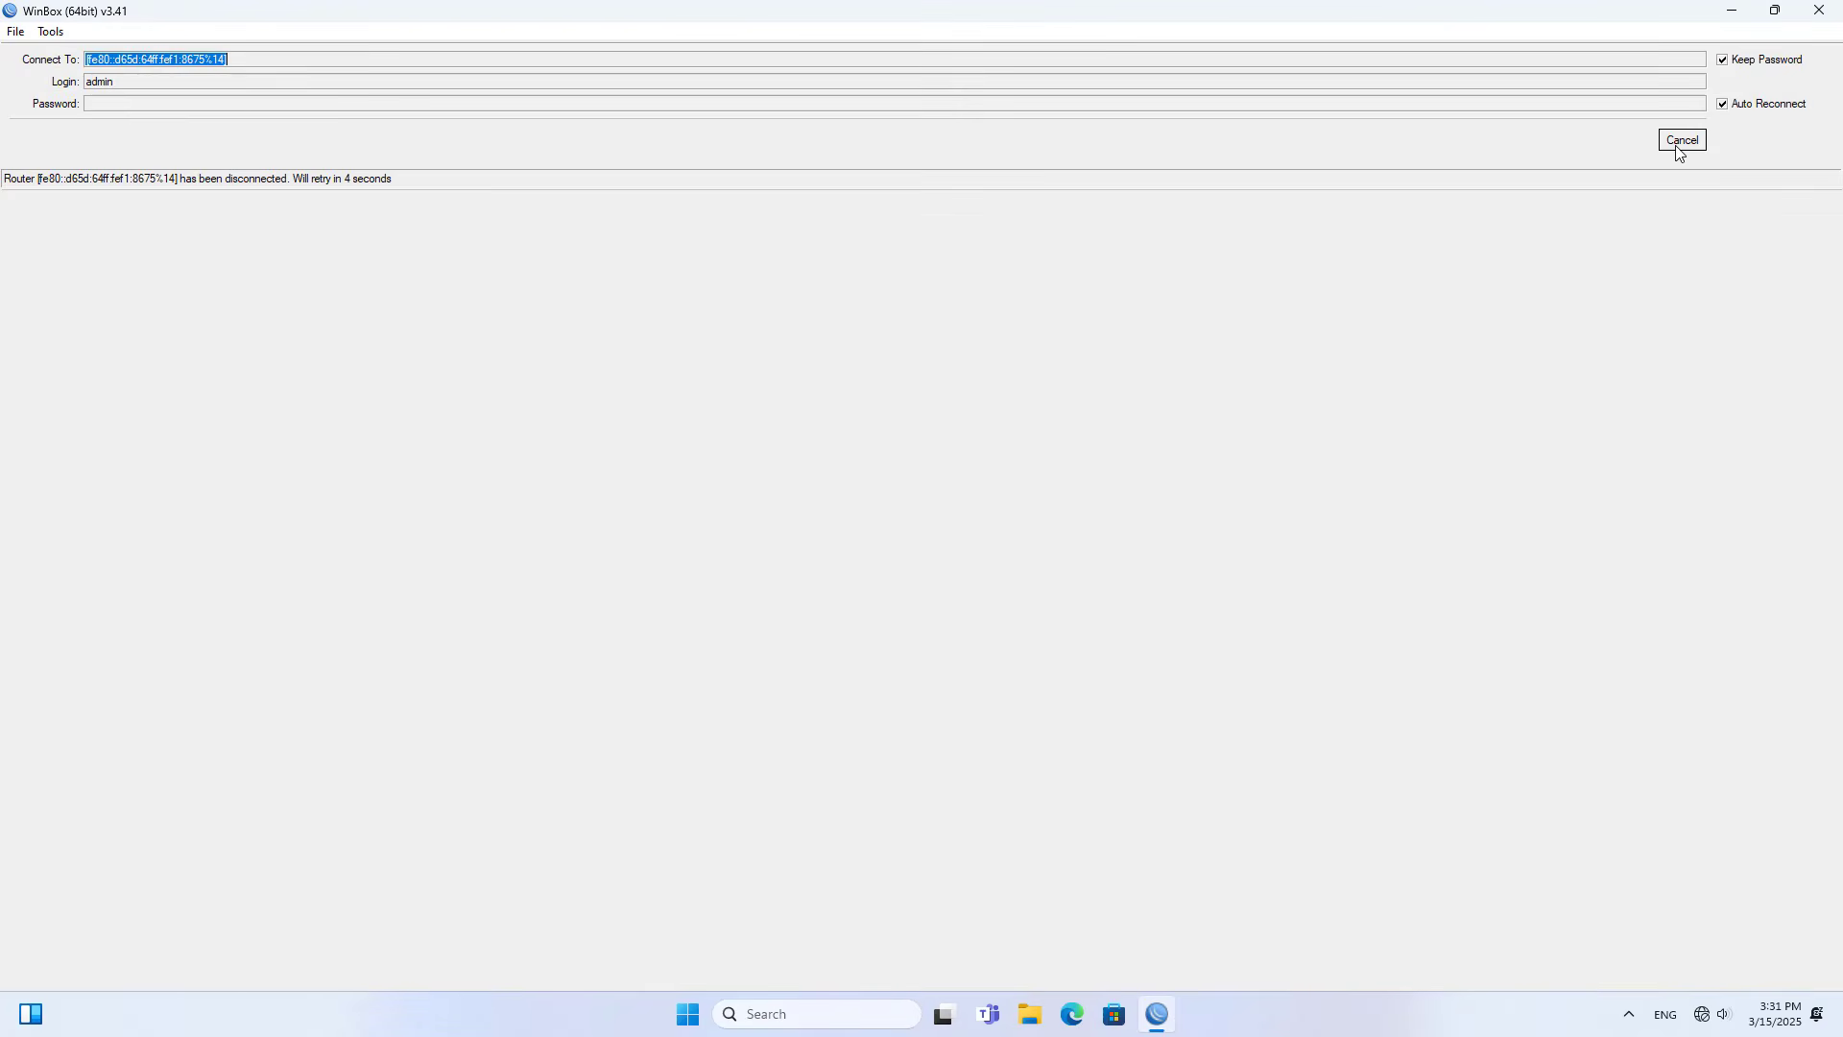
{"action": "left_click", "coordinate": [1679, 150]}
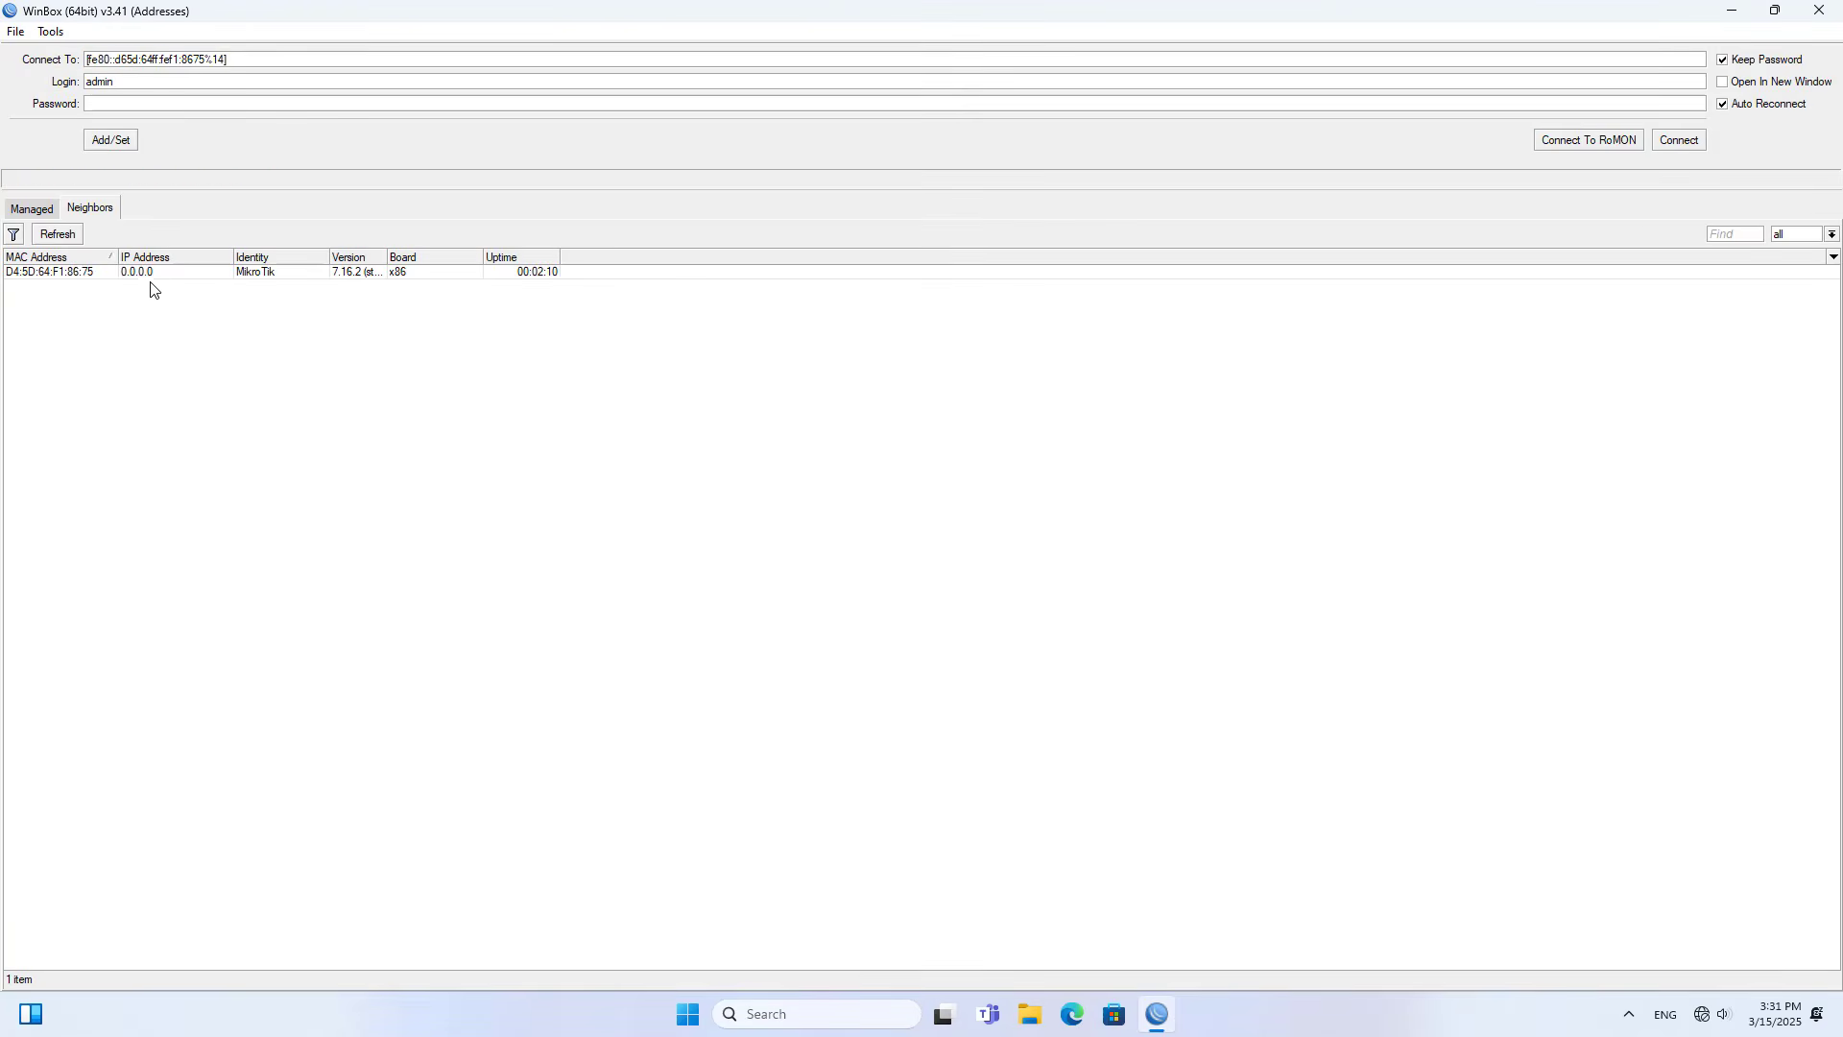
- Reconnect to the router by its MAC address neighbor entry and open the IP address list
{"action": "left_click", "coordinate": [160, 275]}
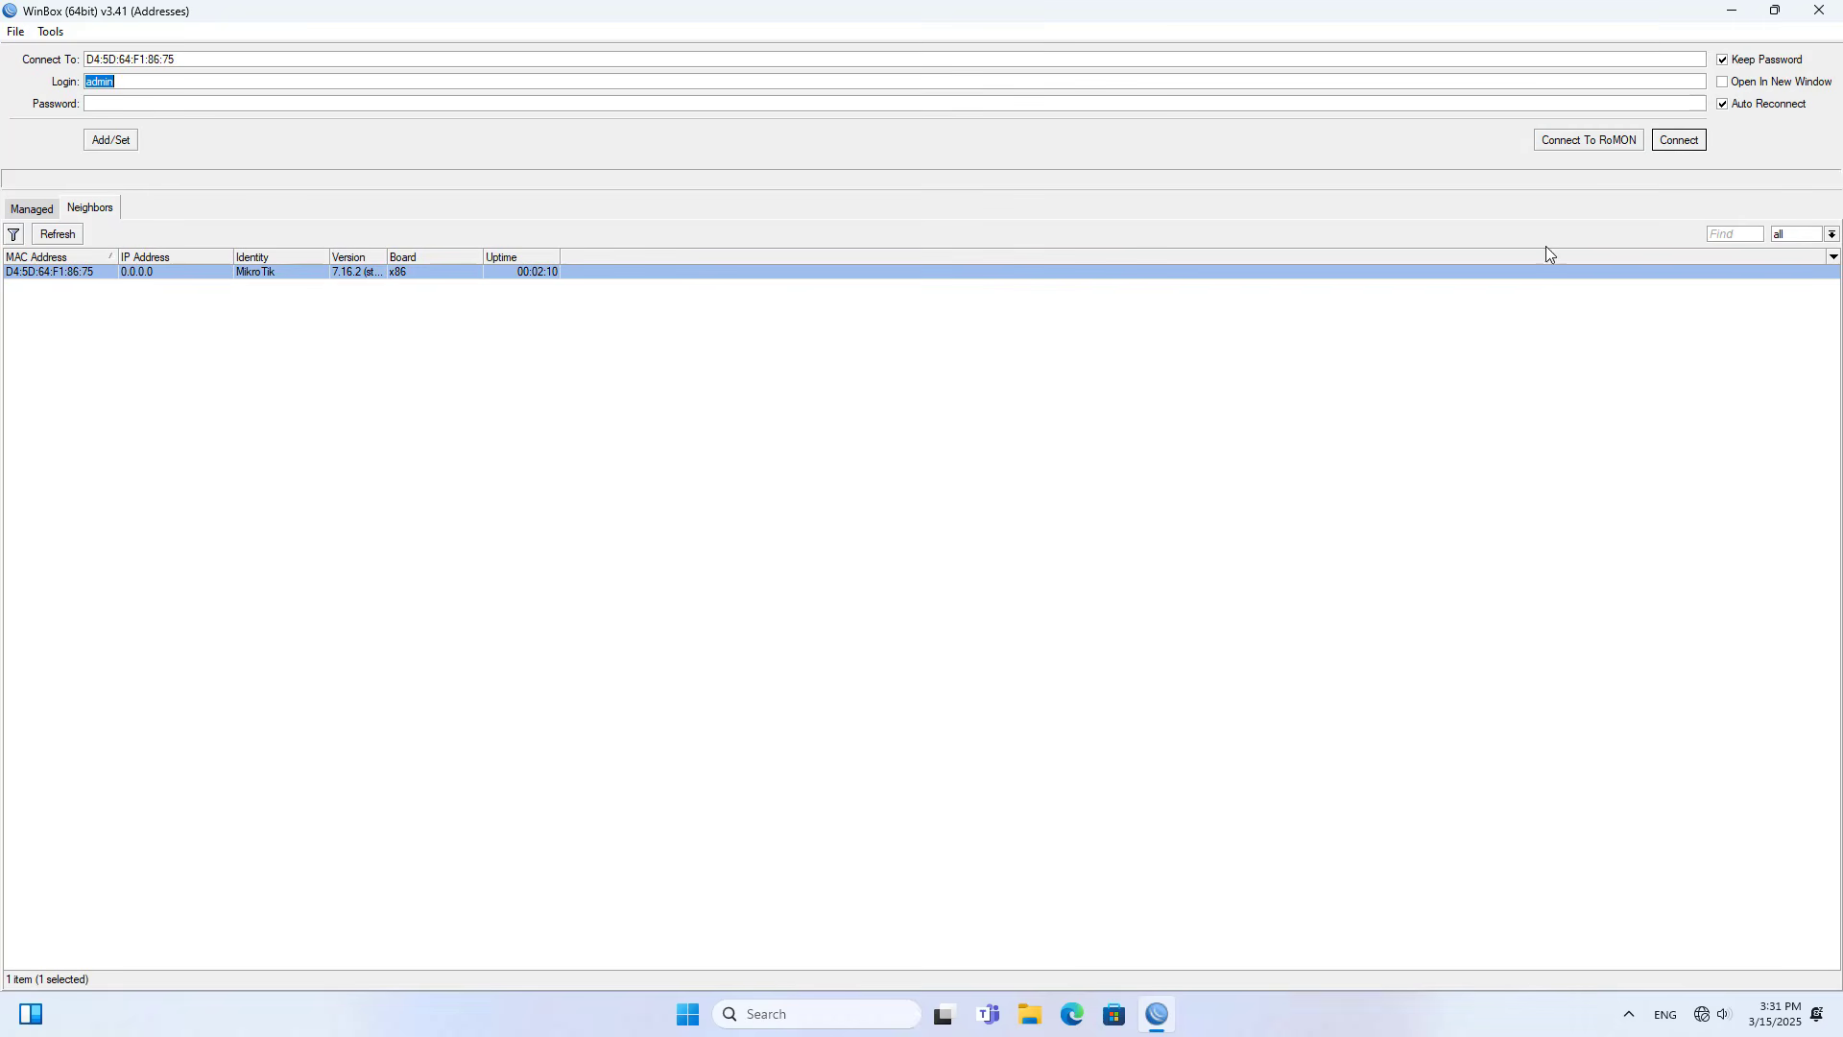
{"action": "left_click", "coordinate": [1679, 139]}
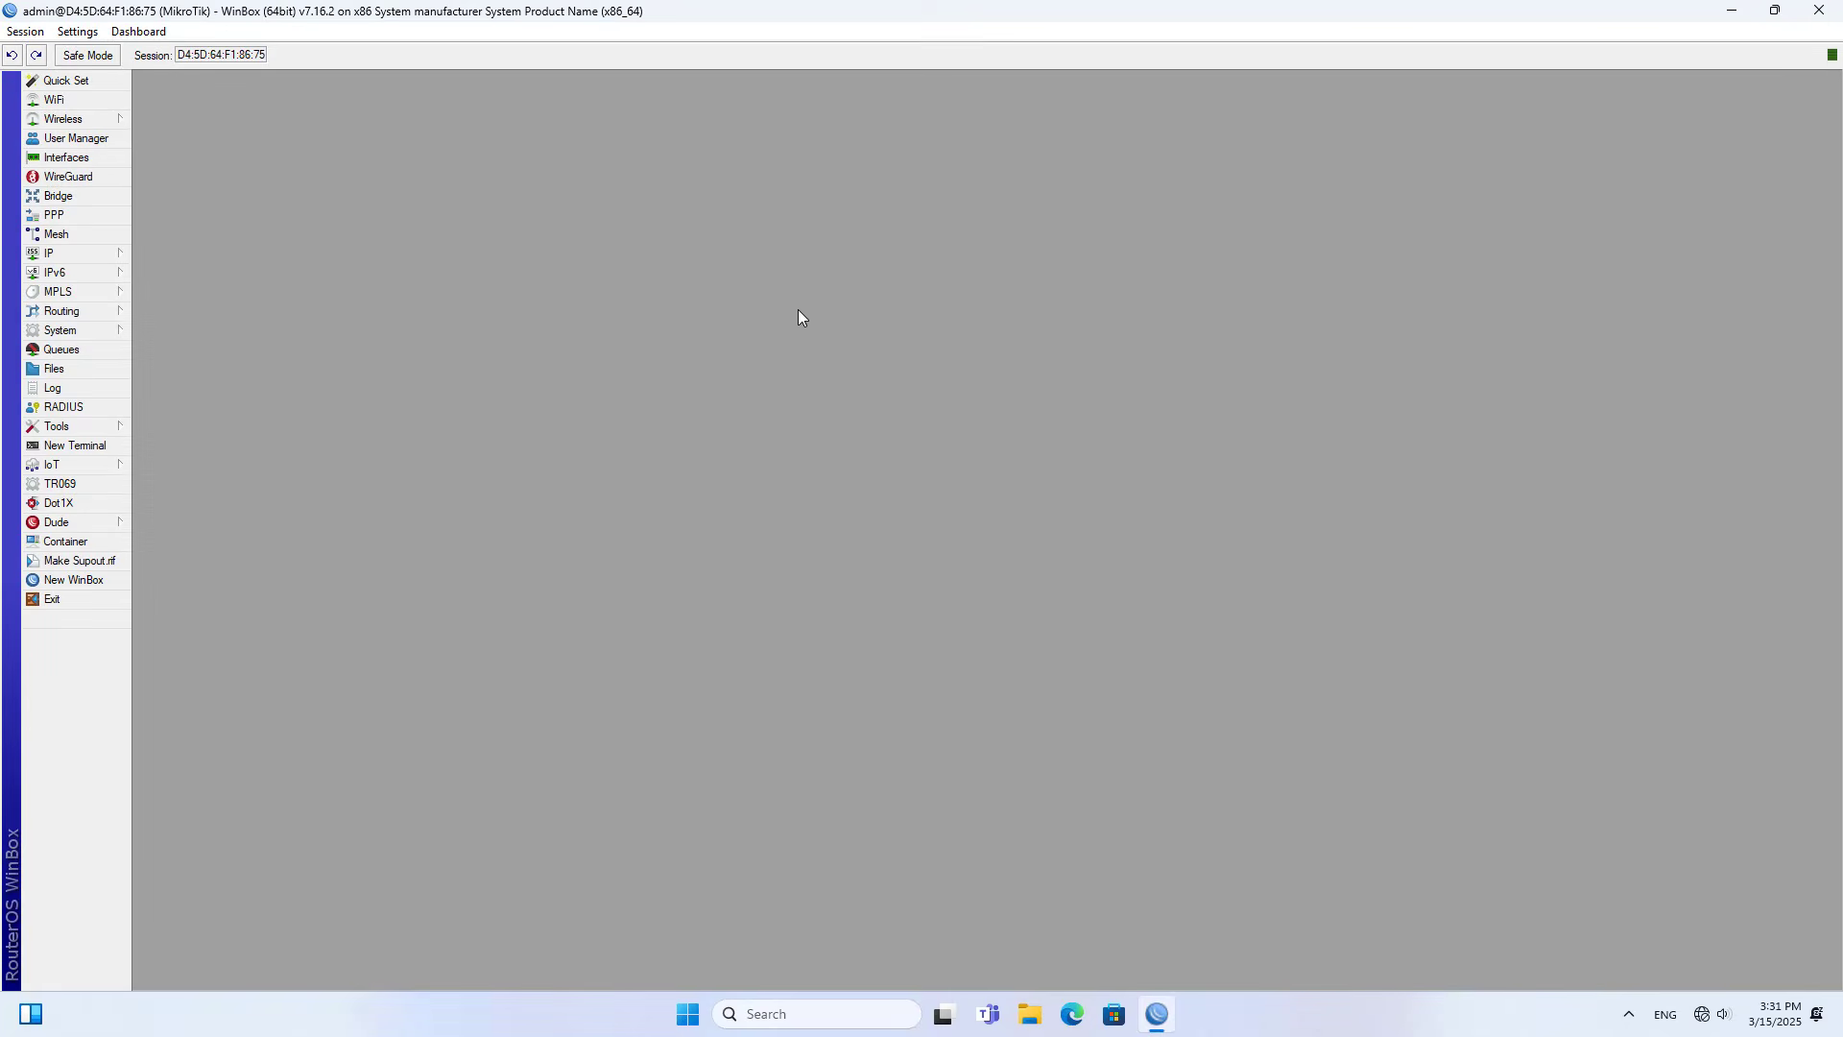
{"action": "left_click", "coordinate": [69, 256]}
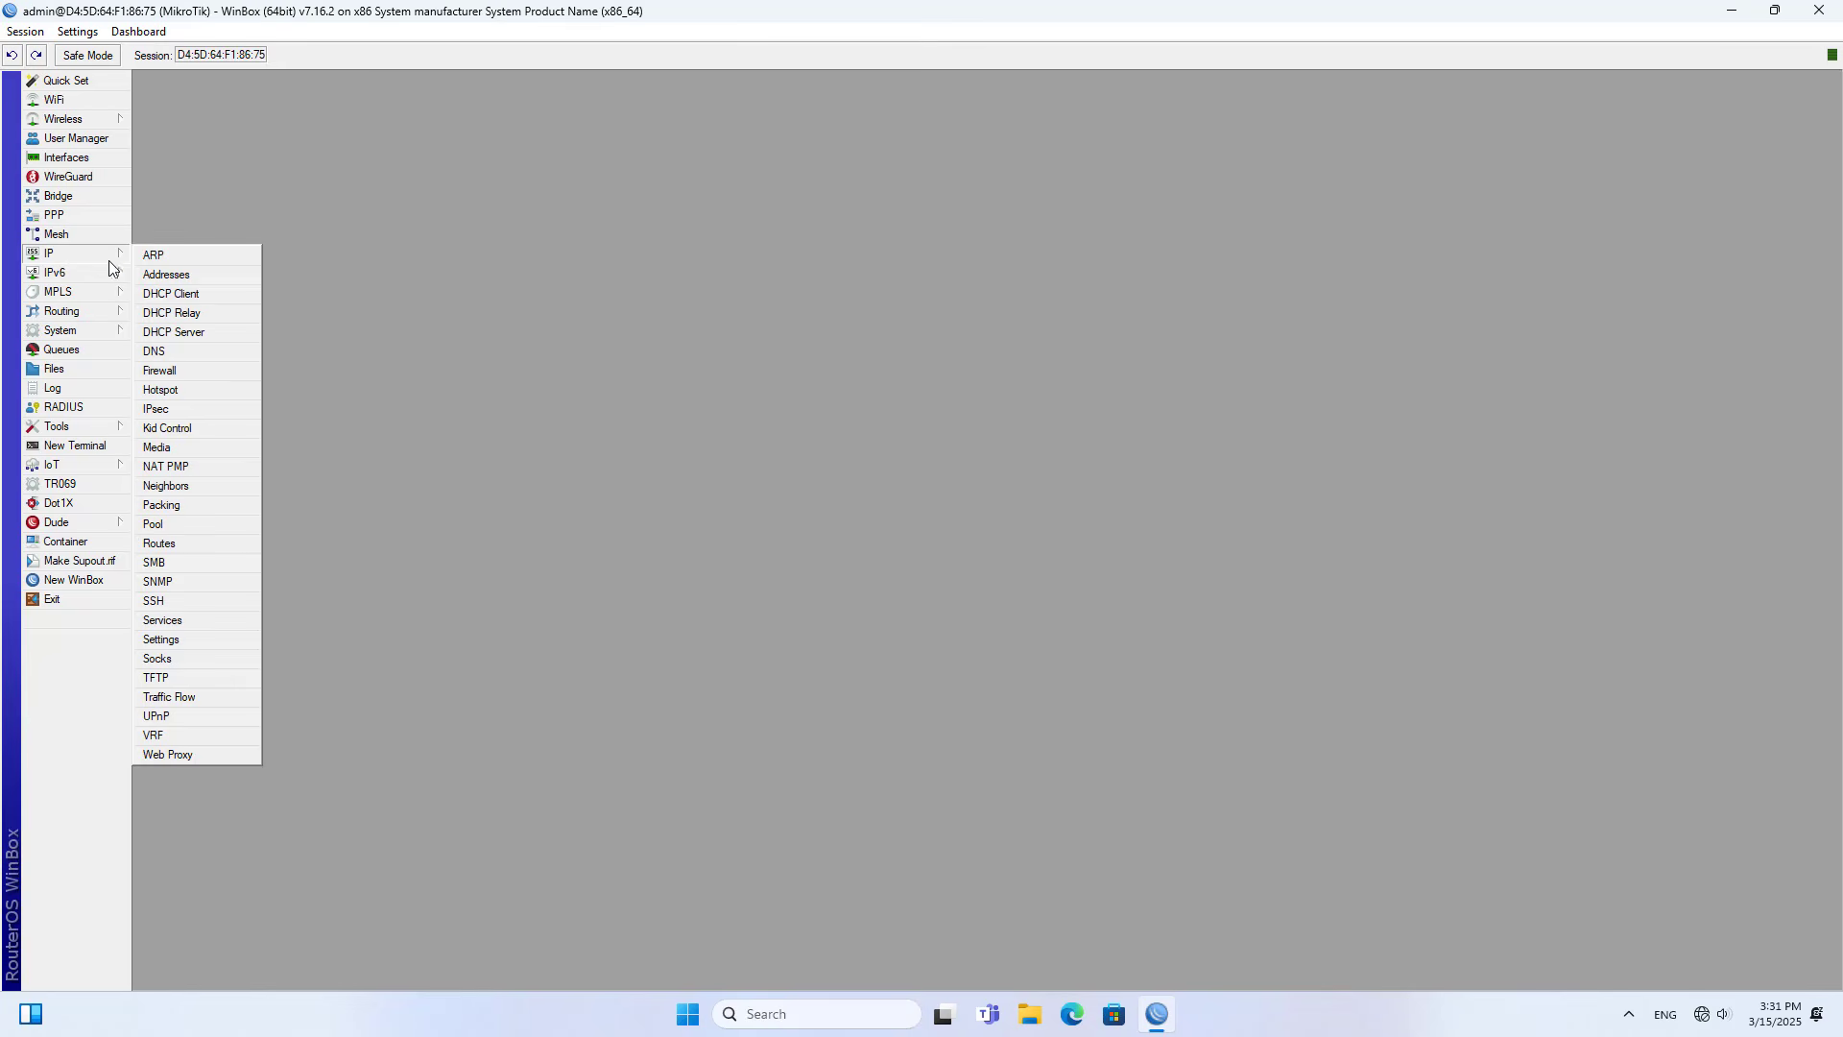
{"action": "left_click", "coordinate": [192, 276]}
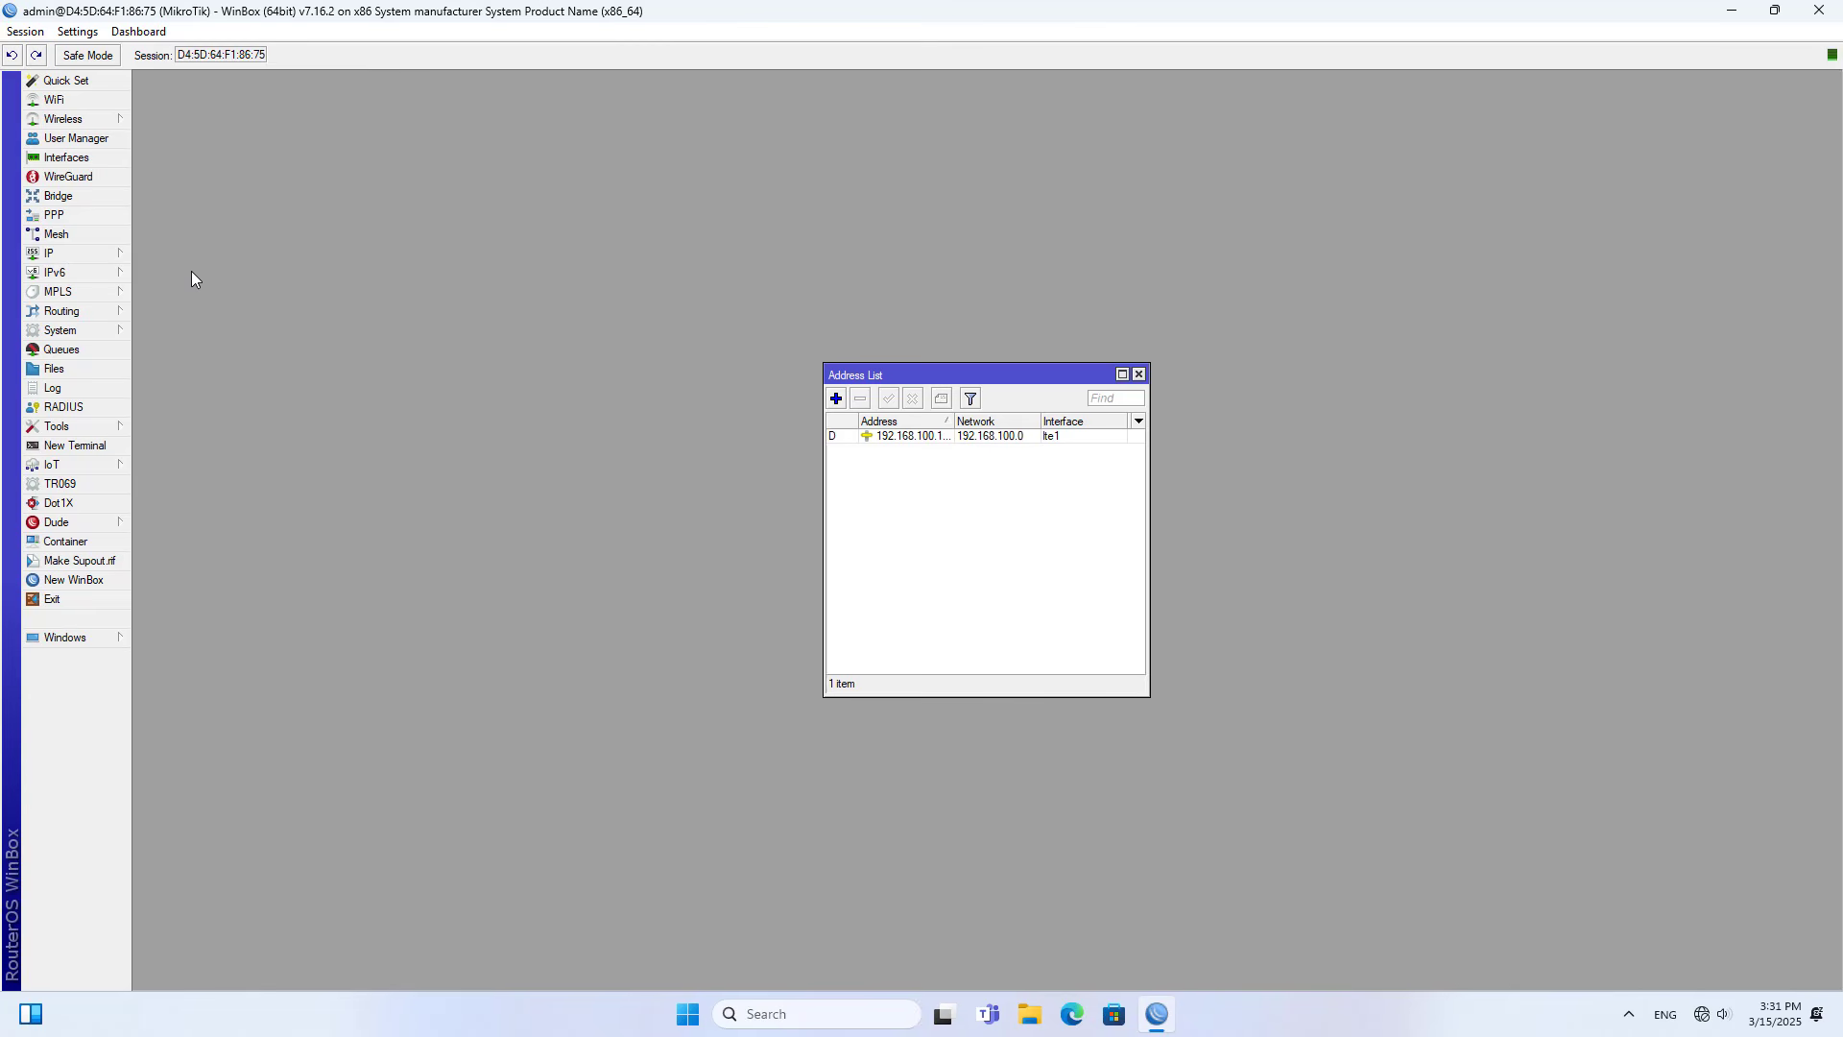
- Inspect the dynamic address assigned to the lte1 interface and close its window
{"action": "left_click", "coordinate": [931, 443]}
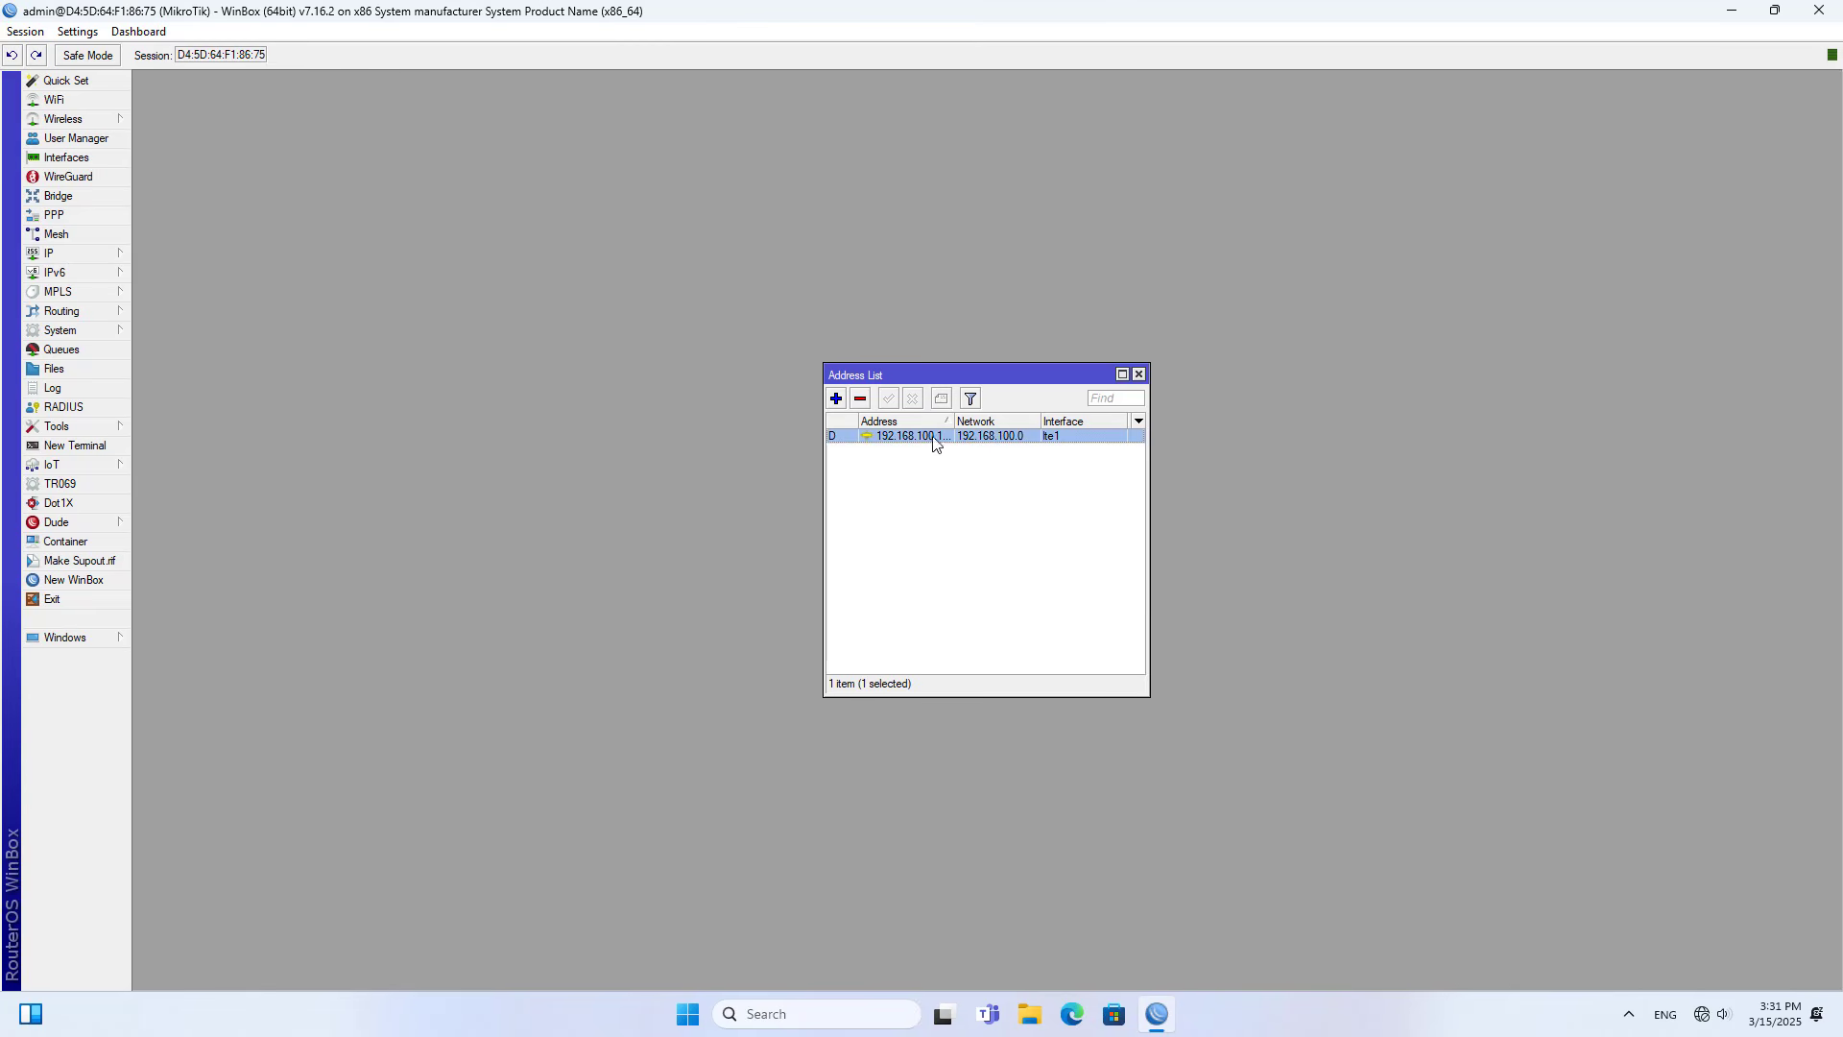
{"action": "double_click", "coordinate": [1062, 439]}
{"action": "left_click_drag", "start_coordinate": [1412, 454], "coordinate": [1297, 480]}
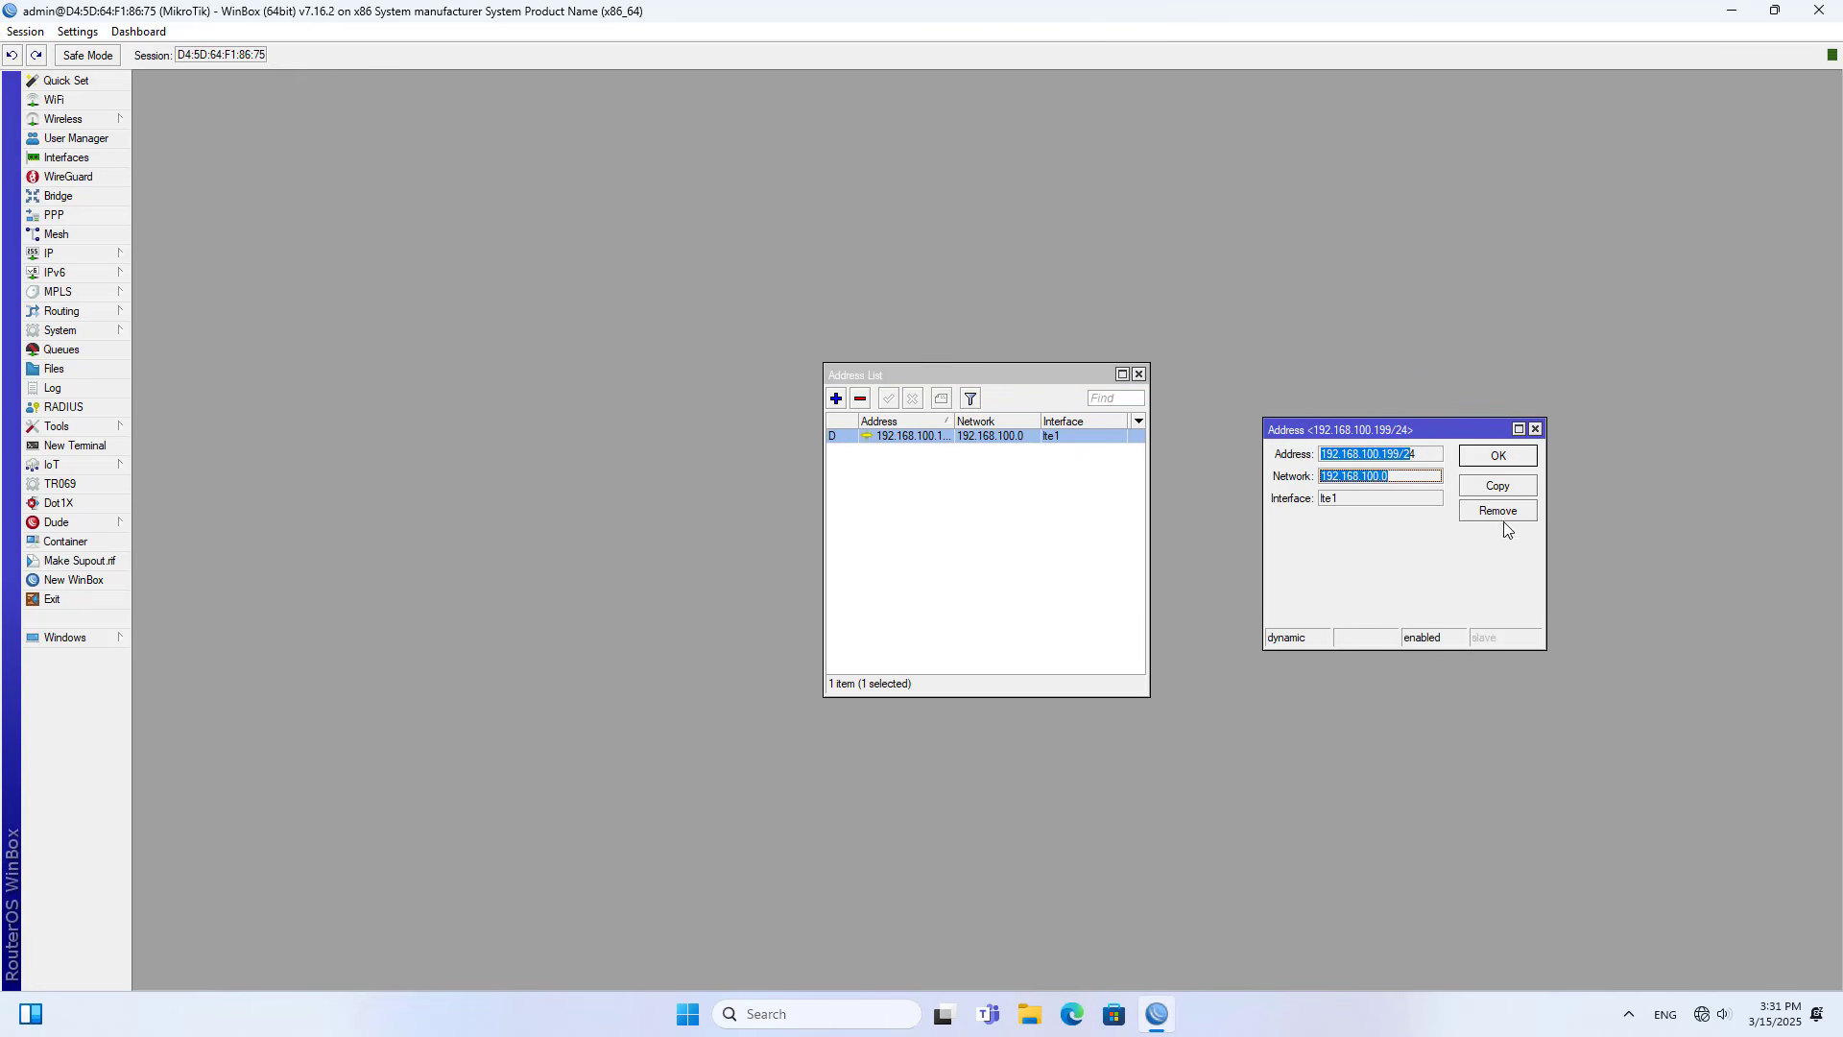
{"action": "left_click", "coordinate": [1513, 457]}
- Add the IP address 10.1.2.1/24 on interface bridge1, checking the bridge name in the Bridge window, and close the address list
{"action": "left_click", "coordinate": [836, 398]}
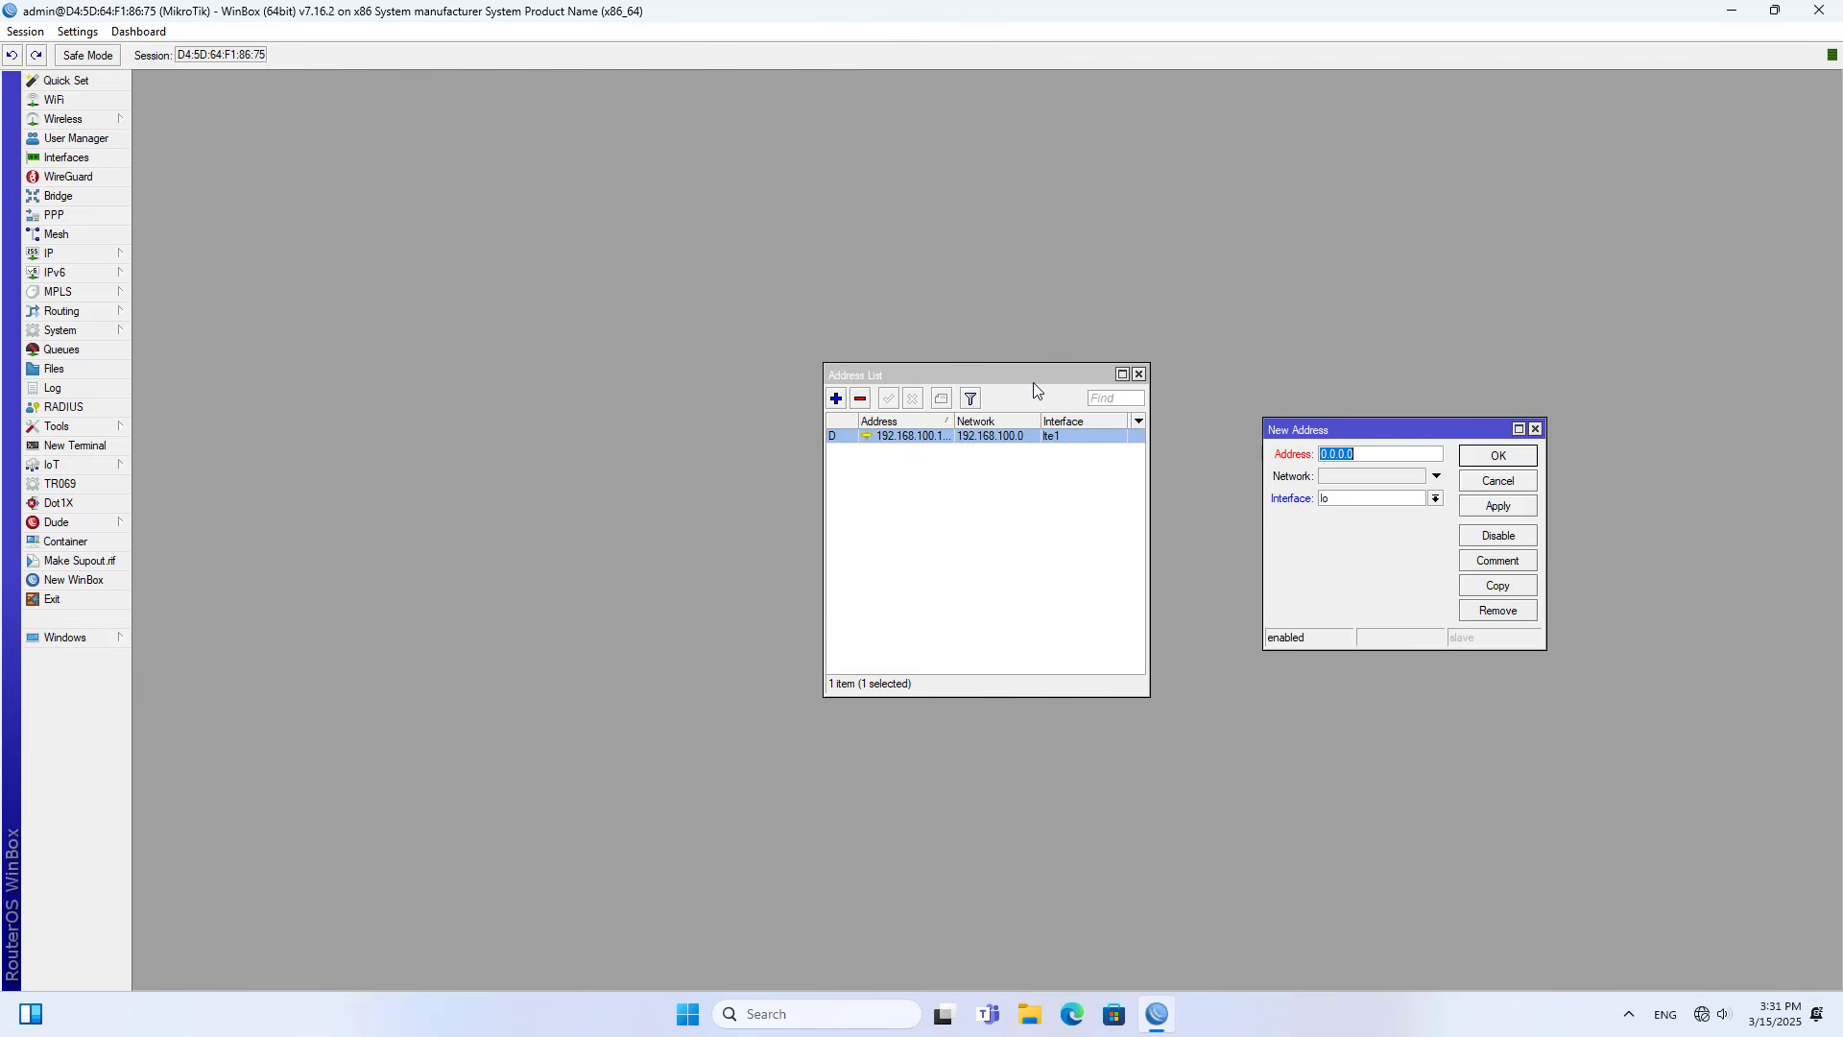
{"action": "left_click_drag", "start_coordinate": [1395, 440], "coordinate": [1306, 385]}
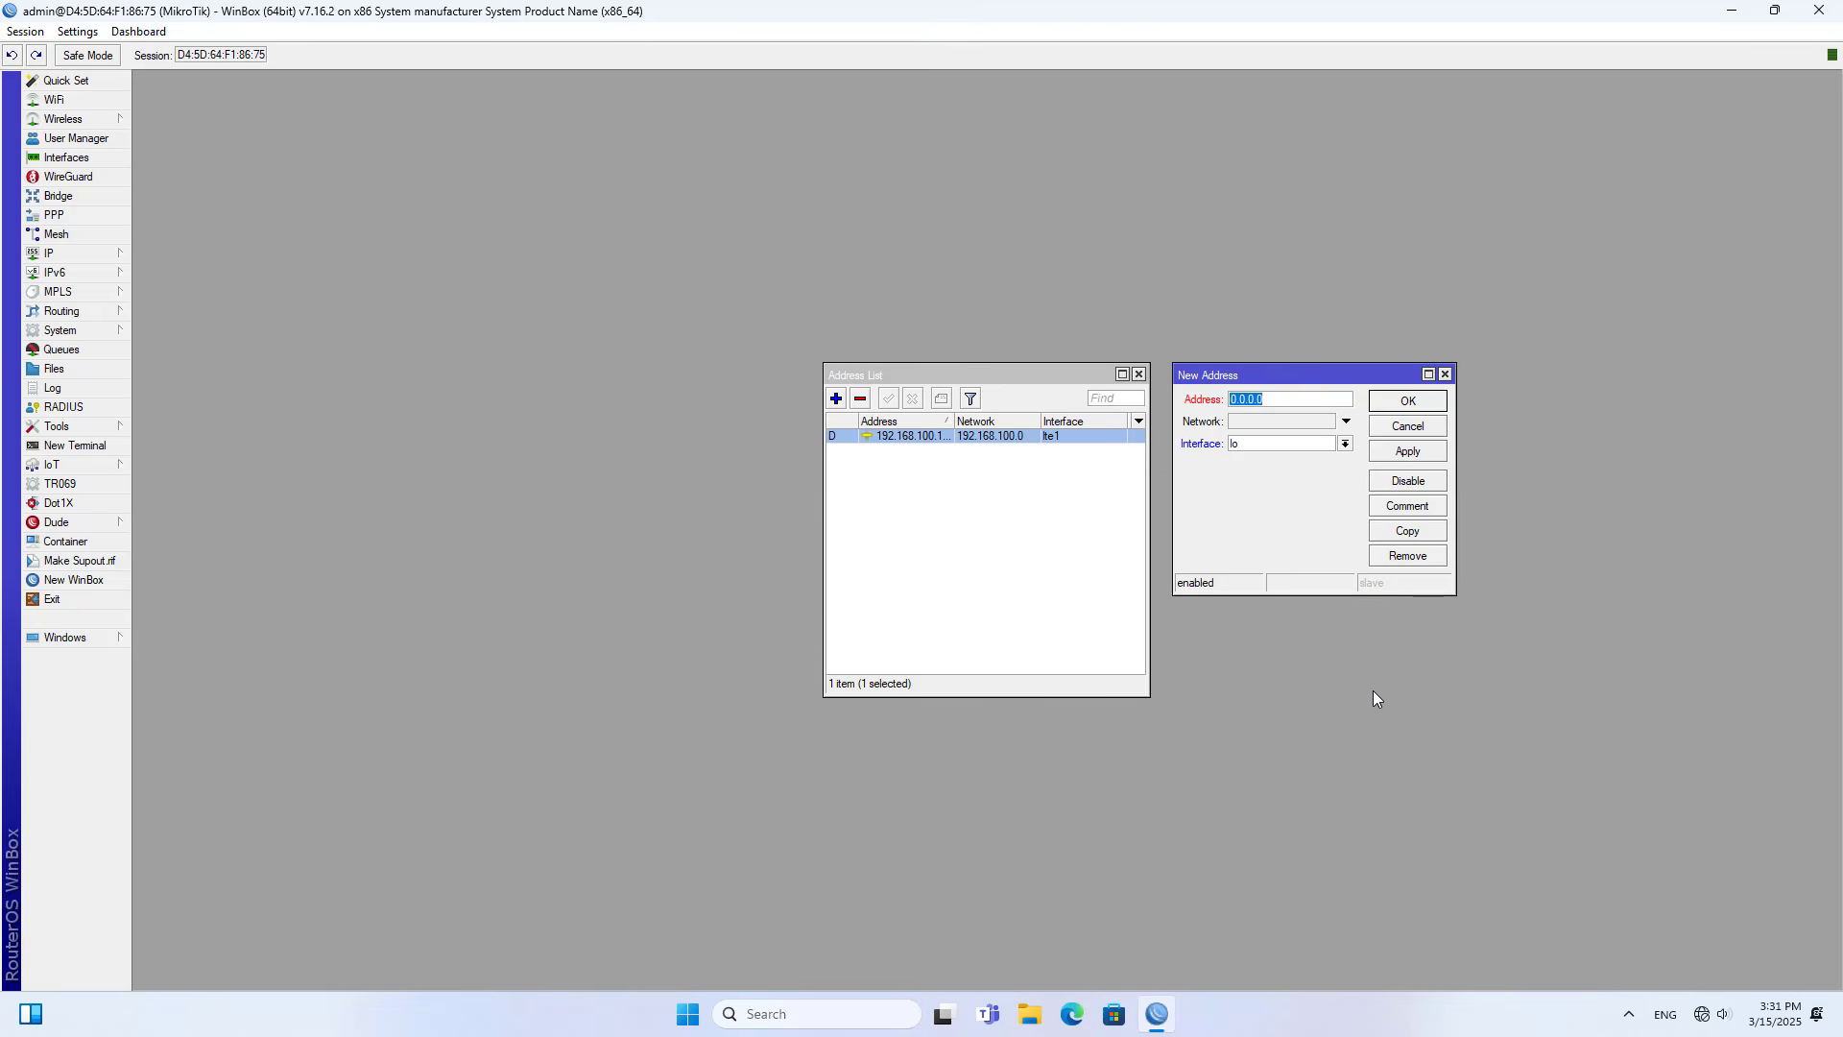
{"action": "type", "text": "10.1.2.1/24"}
{"action": "left_click", "coordinate": [1346, 444]}
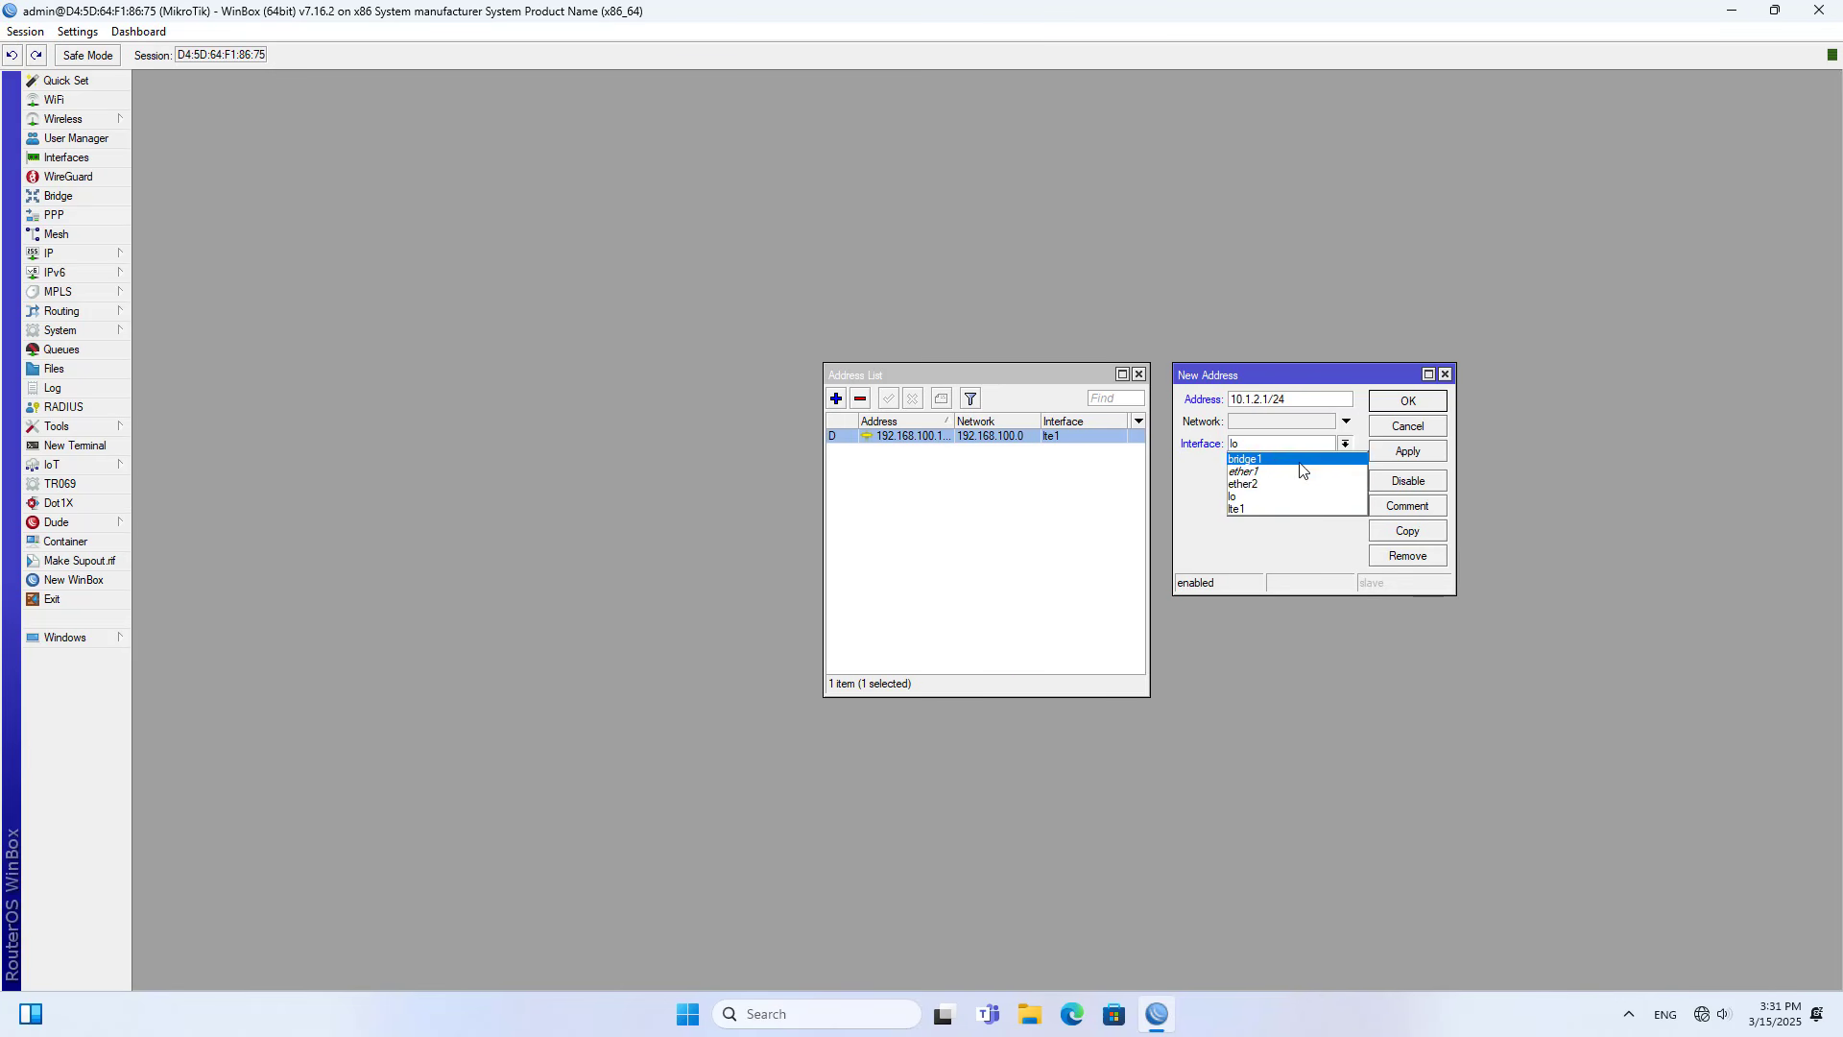
{"action": "left_click", "coordinate": [1261, 460]}
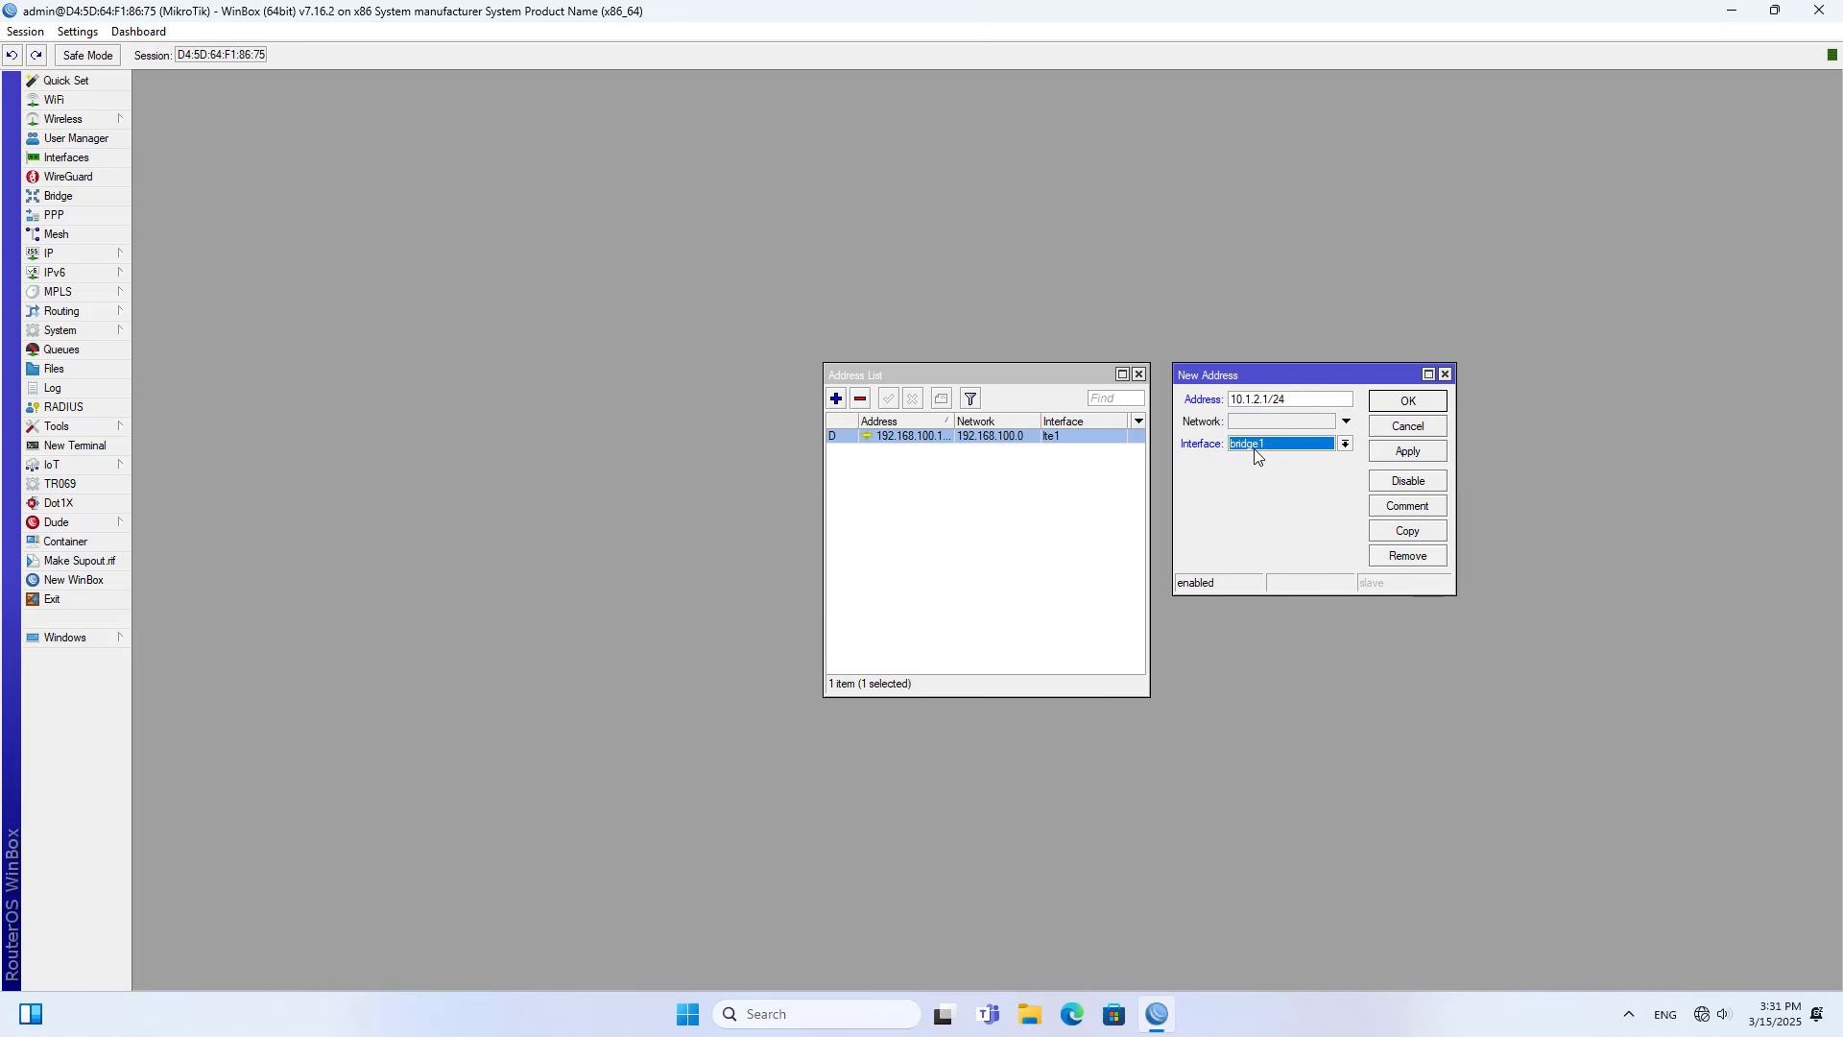
{"action": "left_click", "coordinate": [89, 197]}
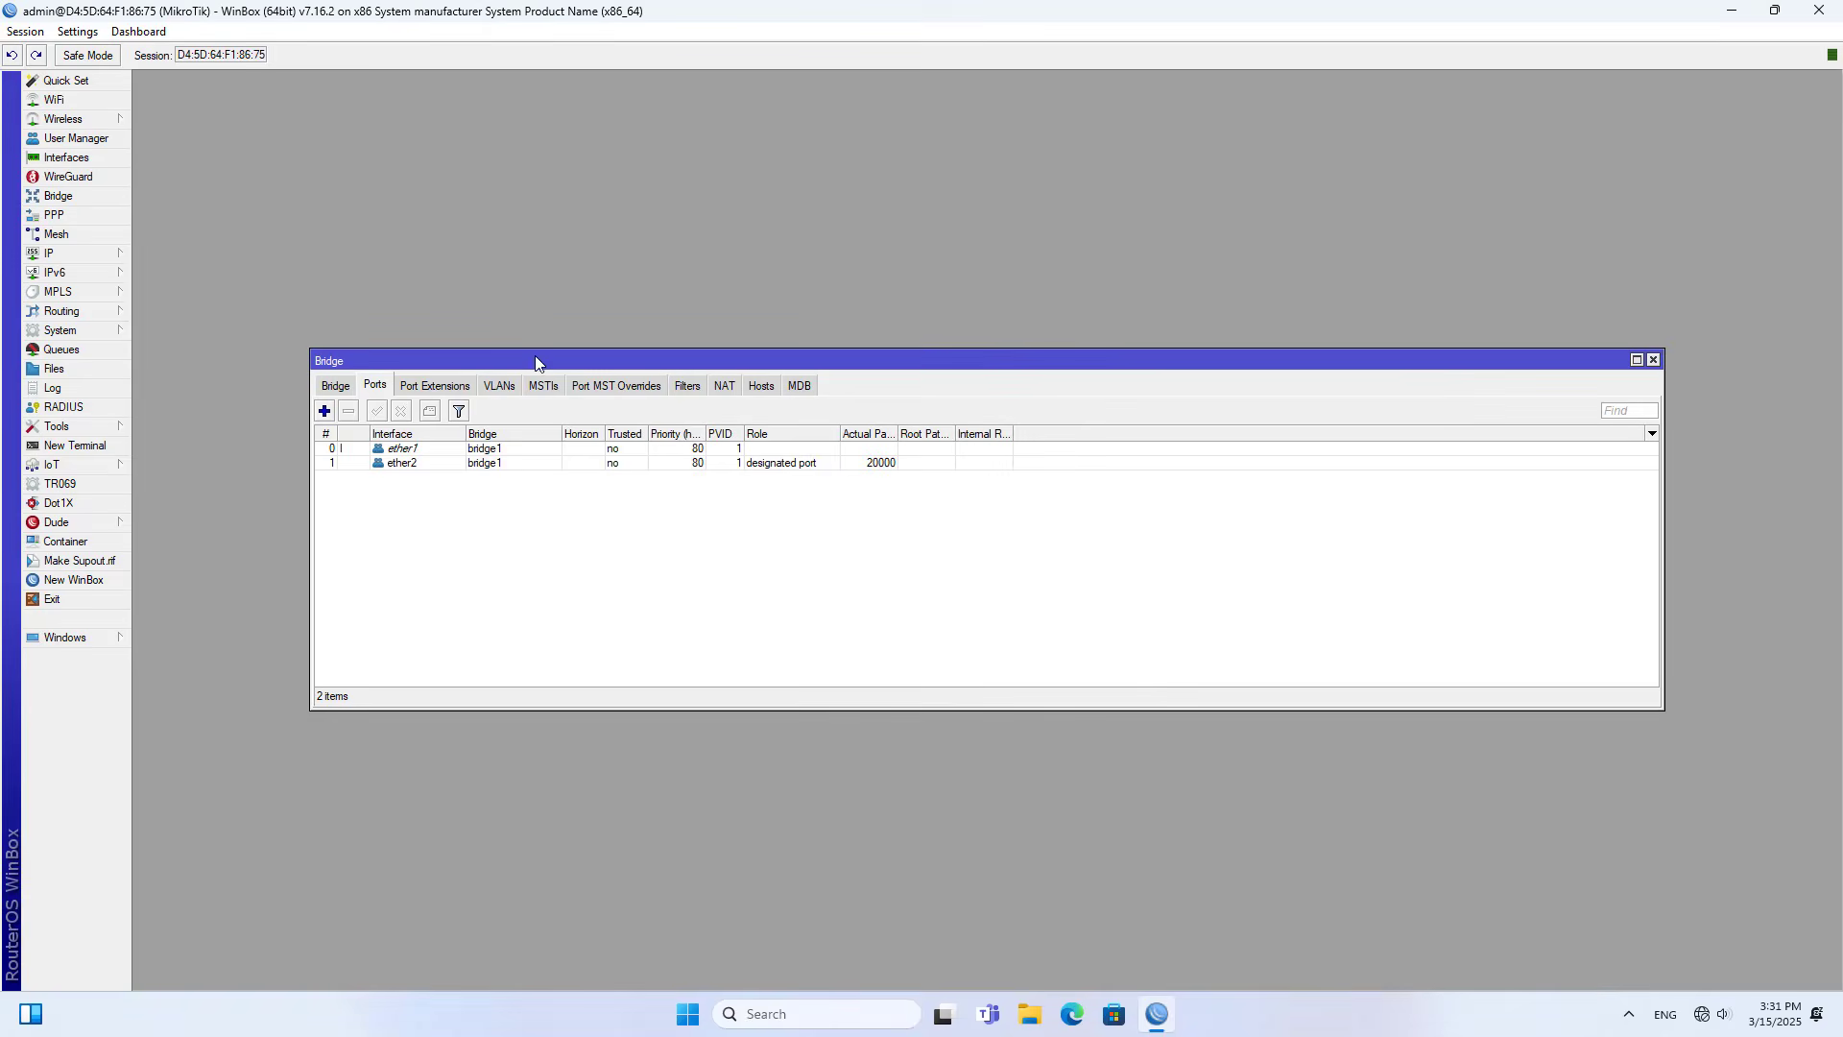
{"action": "left_click_drag", "start_coordinate": [537, 361], "coordinate": [522, 629]}
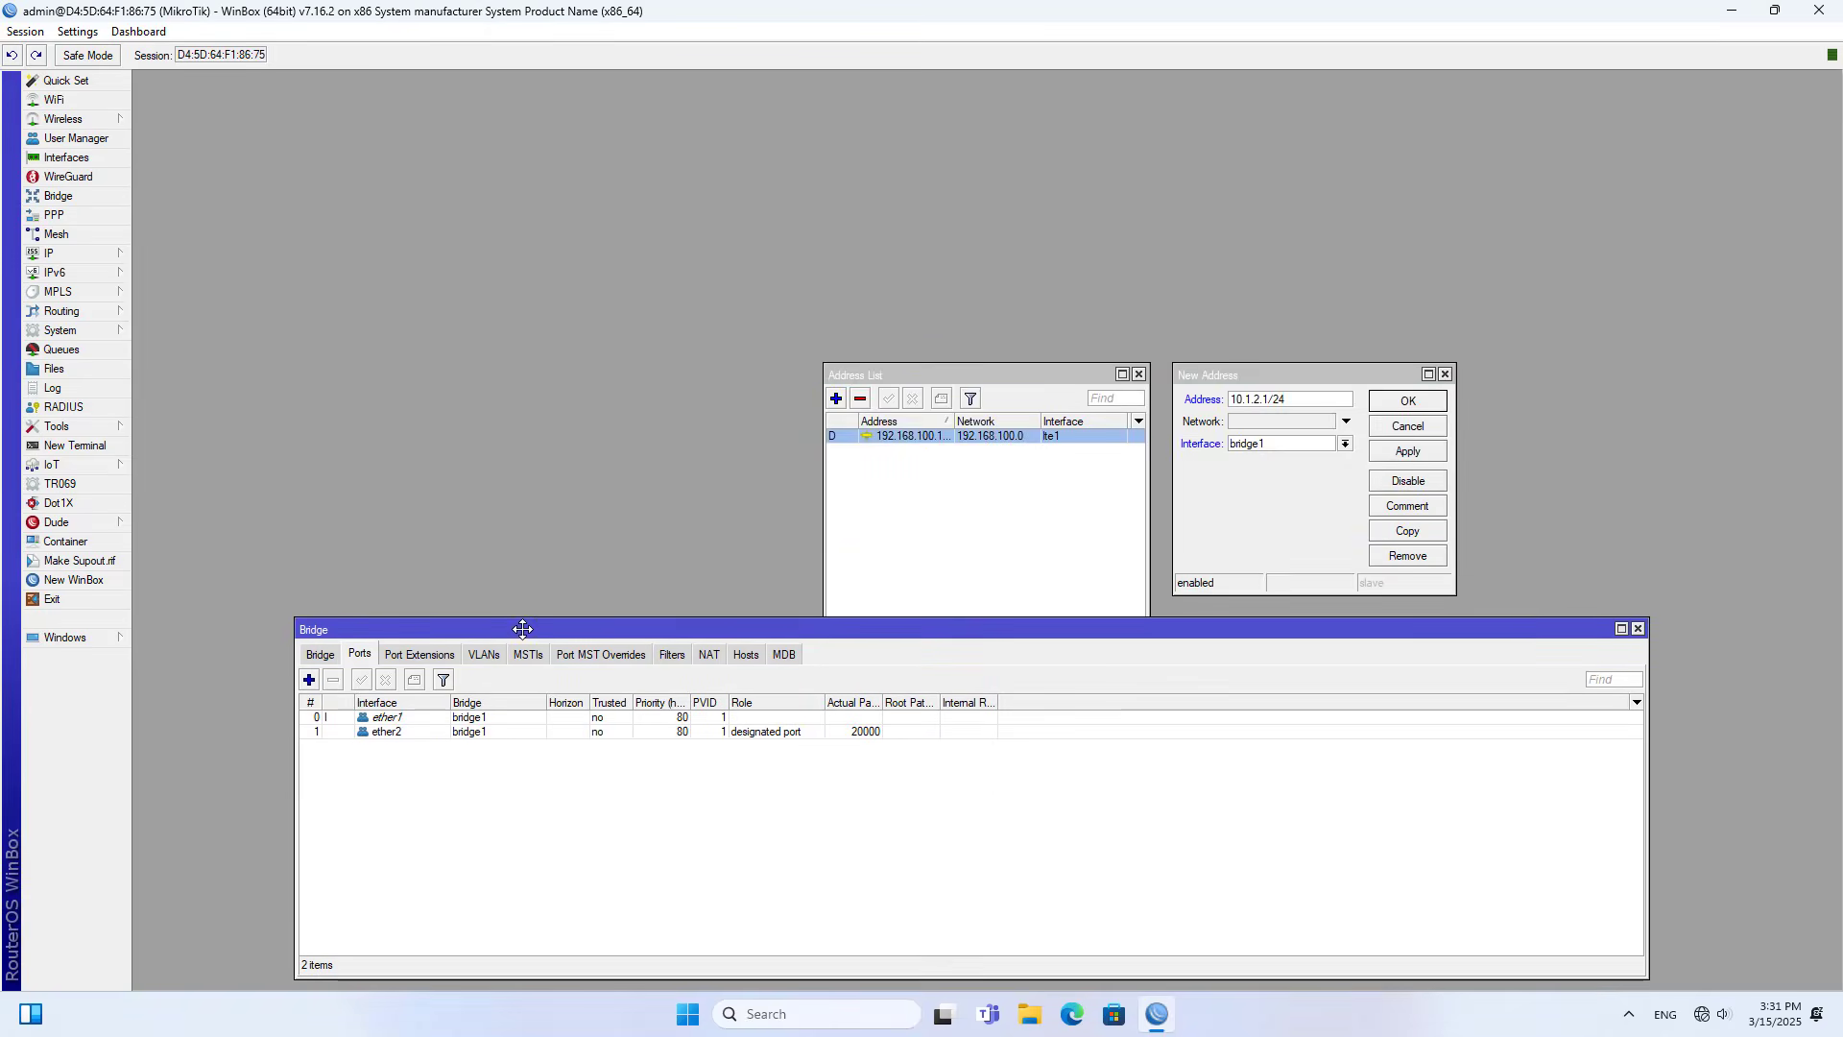
{"action": "left_click", "coordinate": [321, 654]}
{"action": "left_click", "coordinate": [374, 718]}
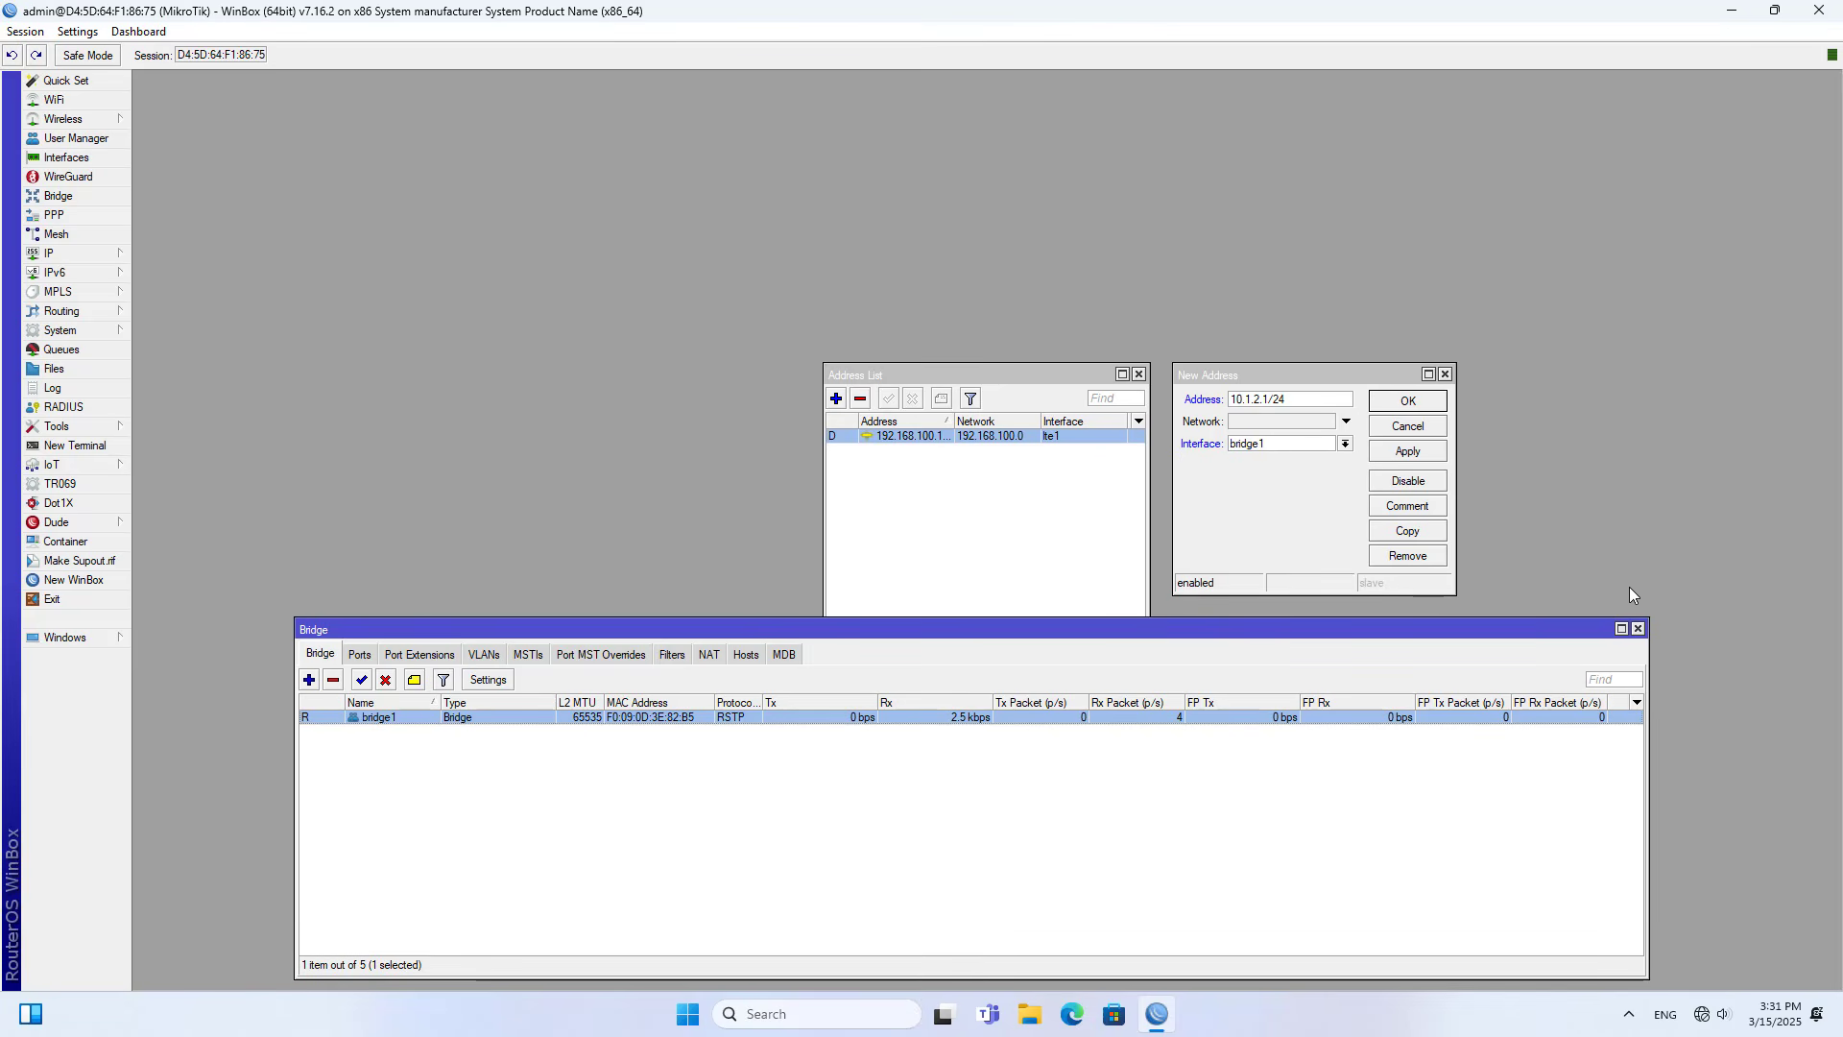
{"action": "left_click", "coordinate": [1638, 629]}
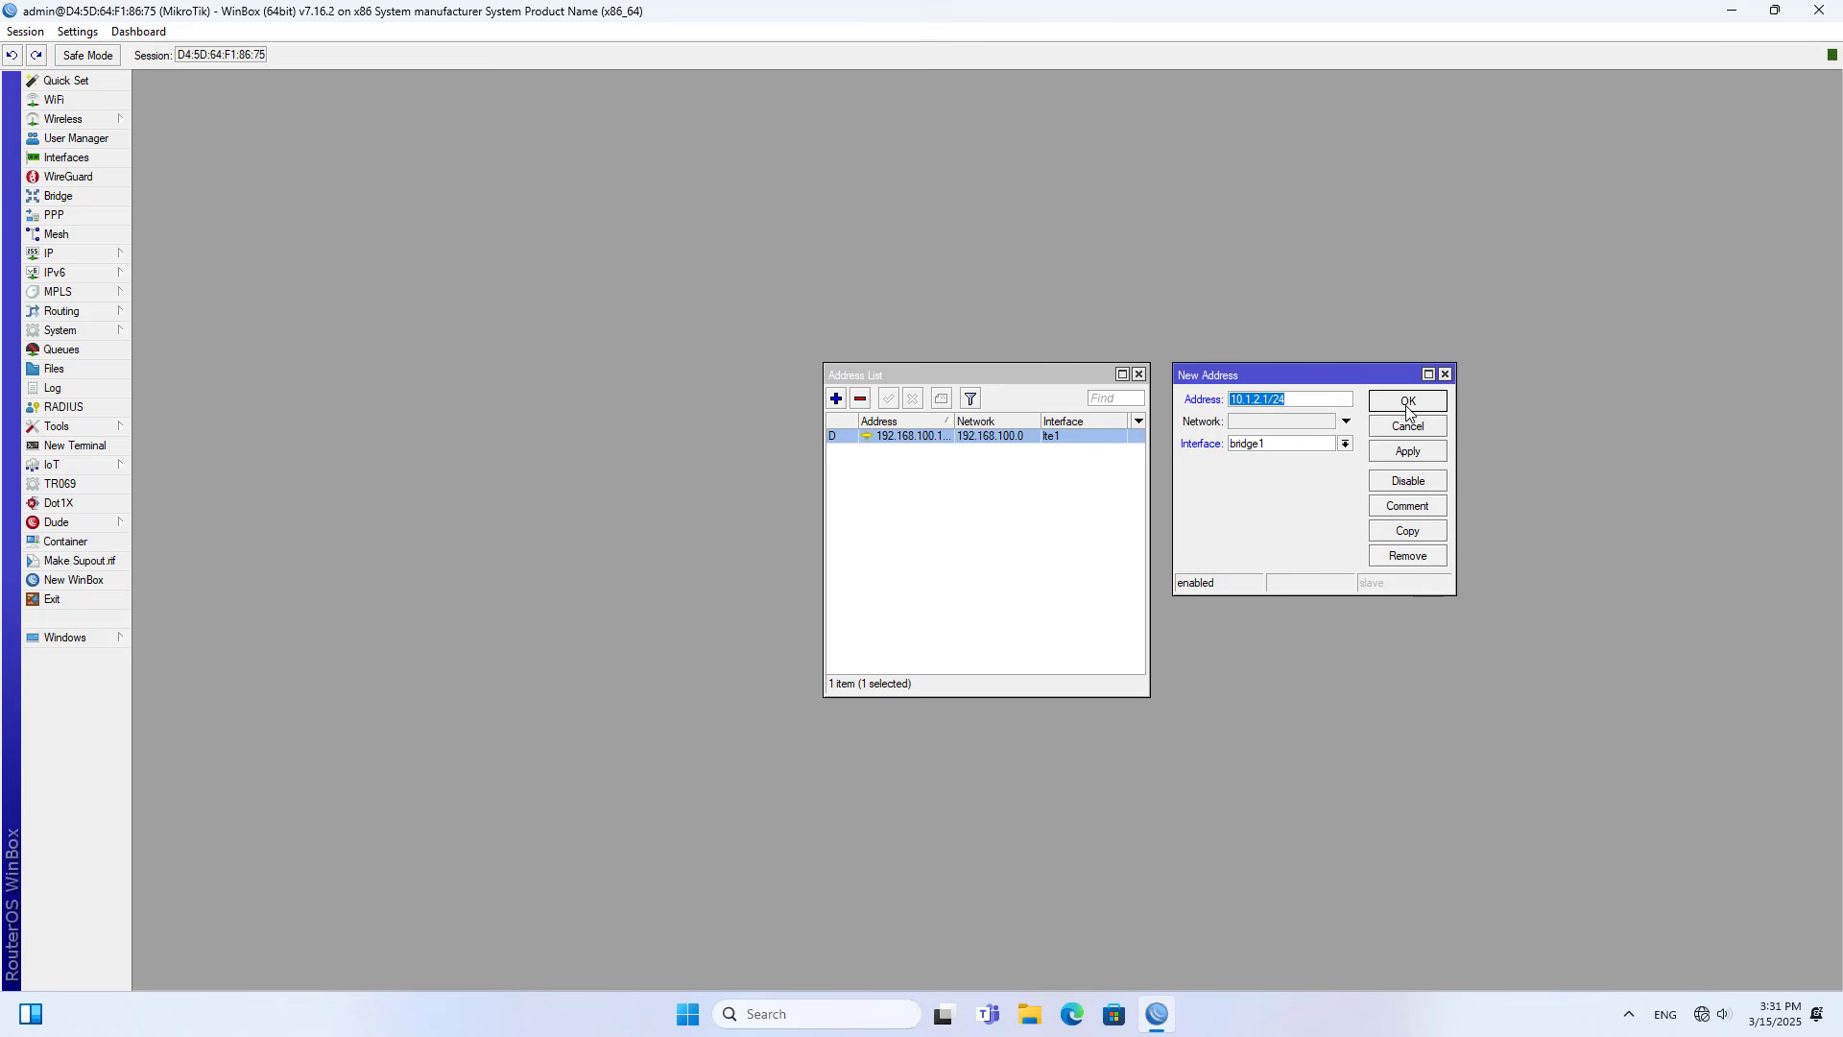
{"action": "left_click", "coordinate": [1407, 405]}
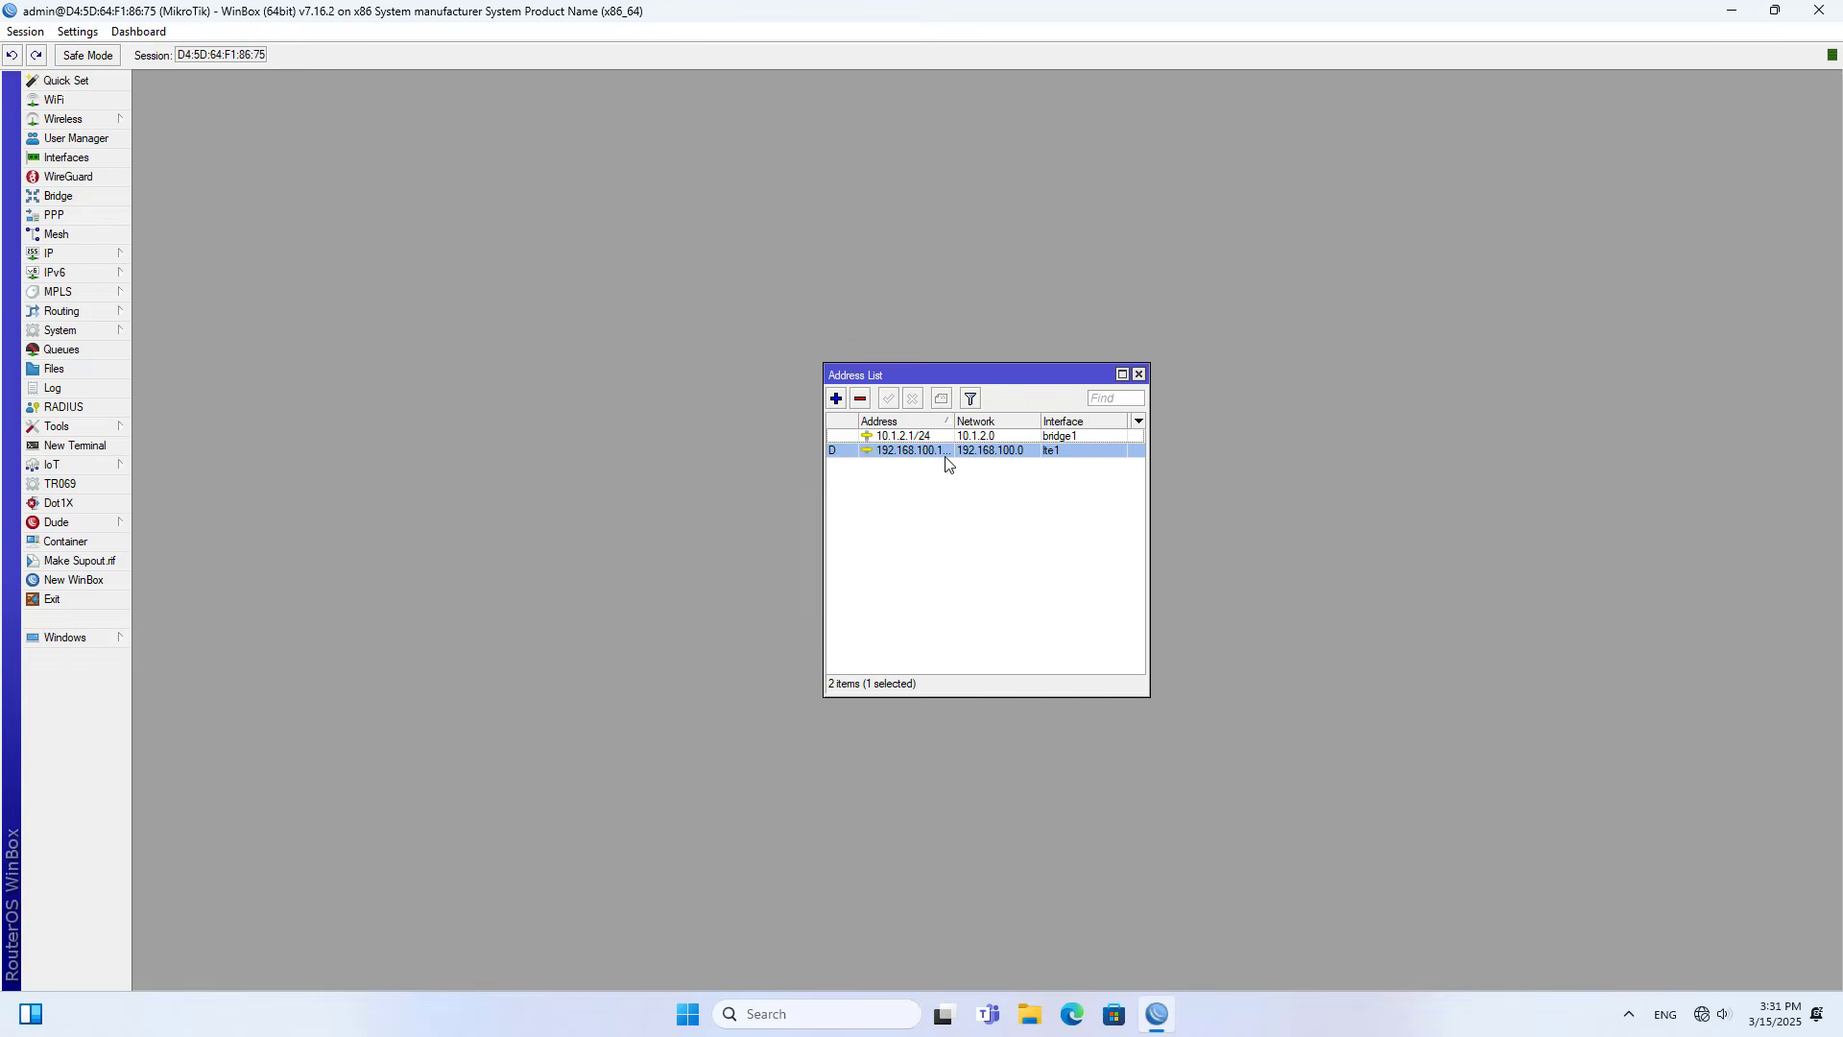
{"action": "left_click", "coordinate": [920, 437]}
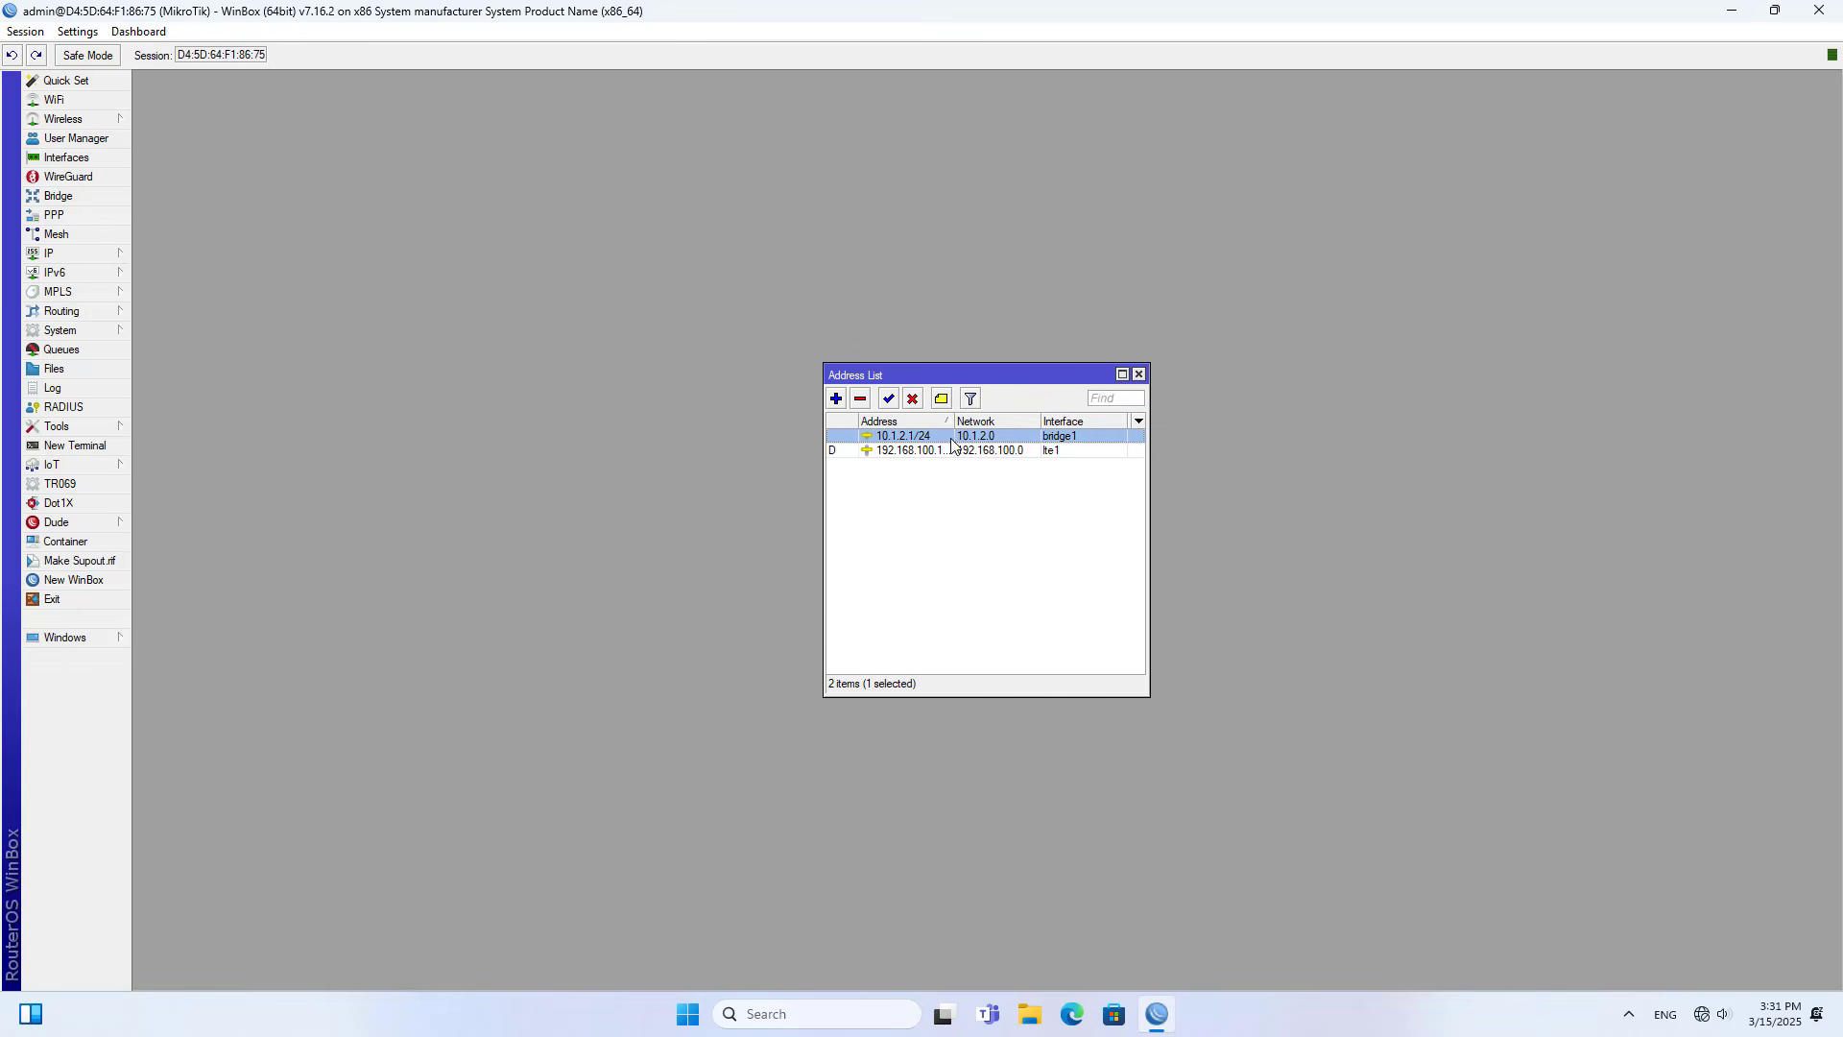
{"action": "left_click", "coordinate": [1140, 376]}
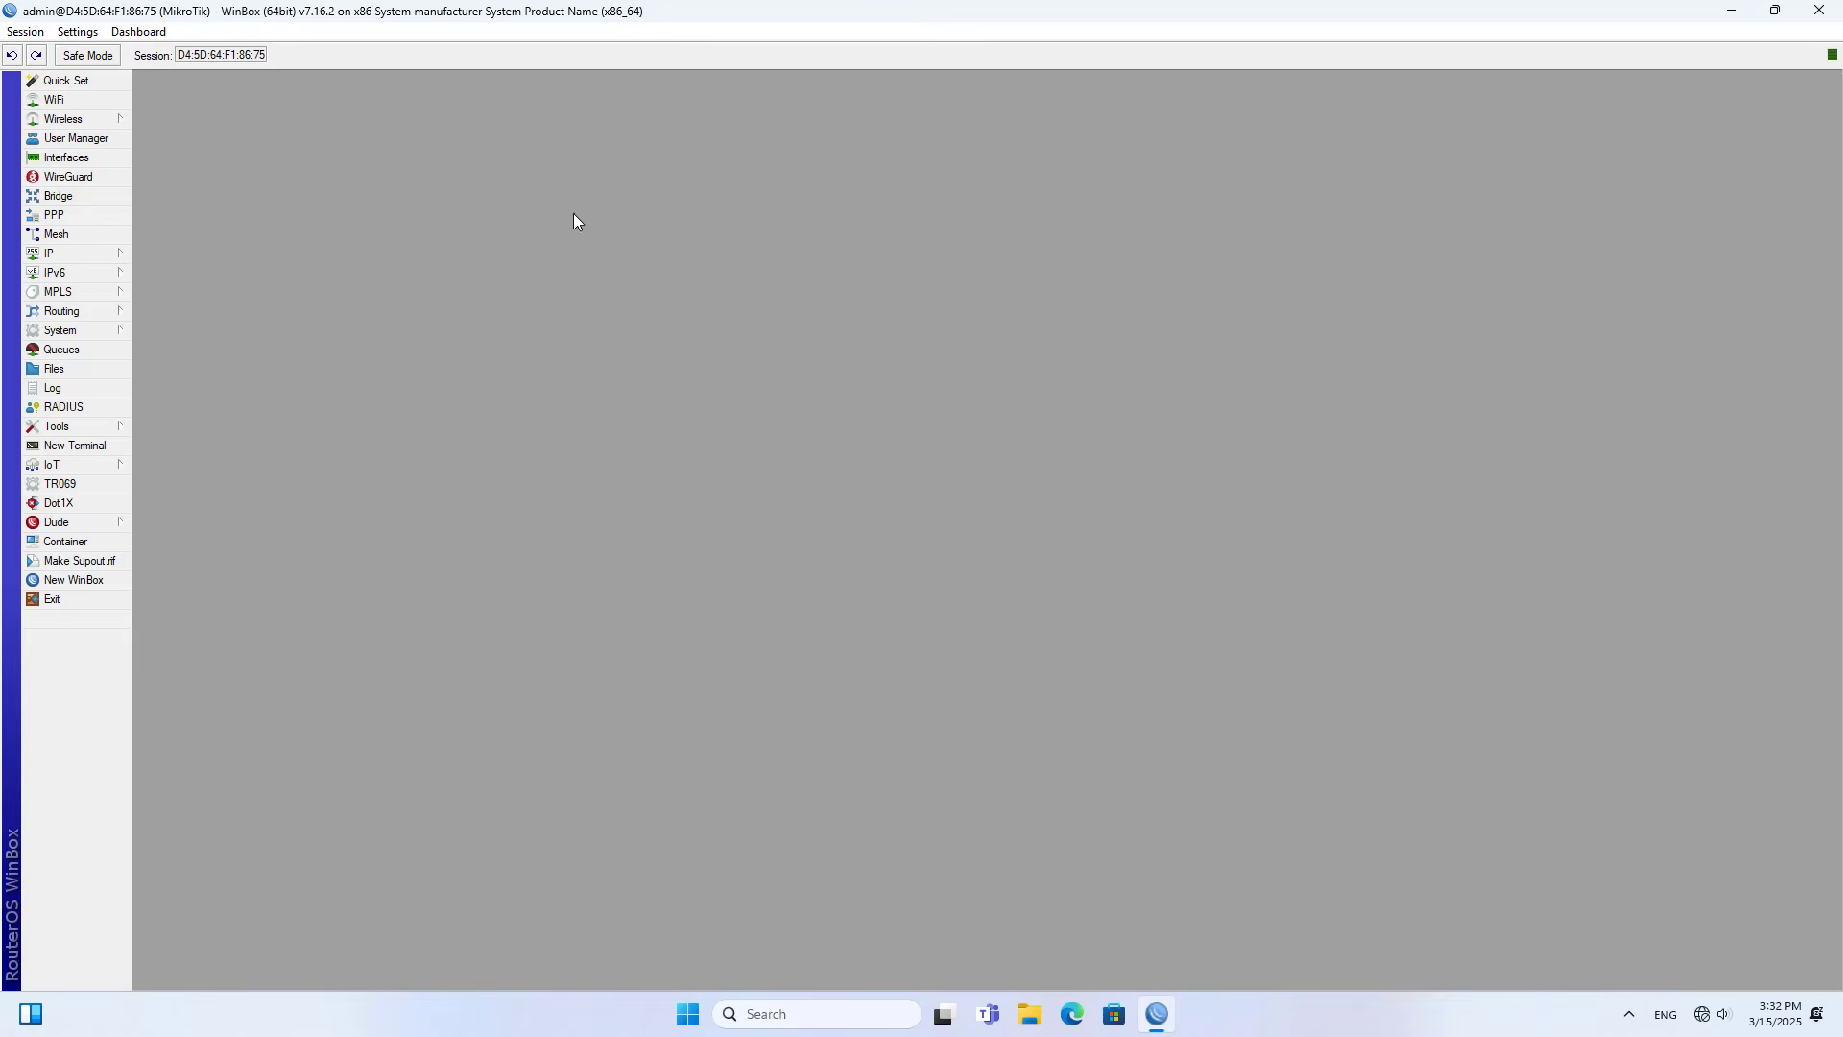
- Open the DHCP Server window, start DHCP Setup and choose bridge1 as the server interface
{"action": "left_click", "coordinate": [81, 255]}
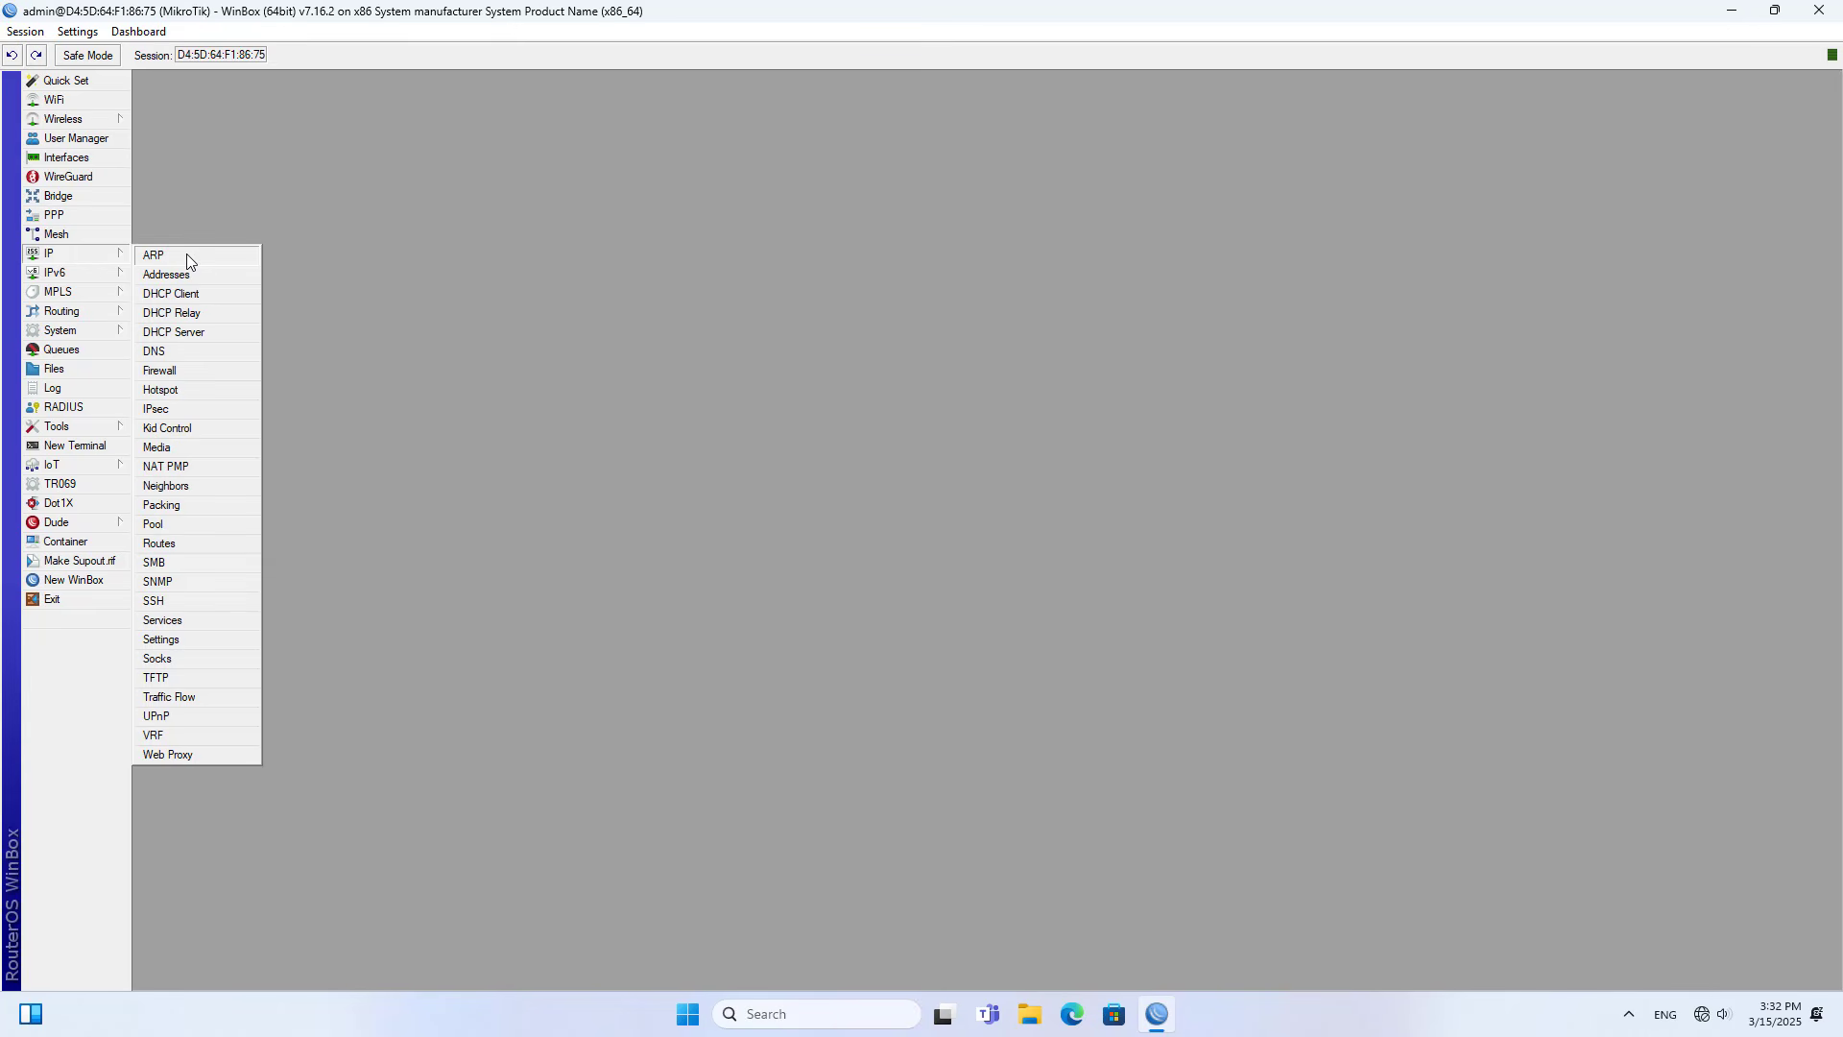
{"action": "left_click", "coordinate": [181, 330]}
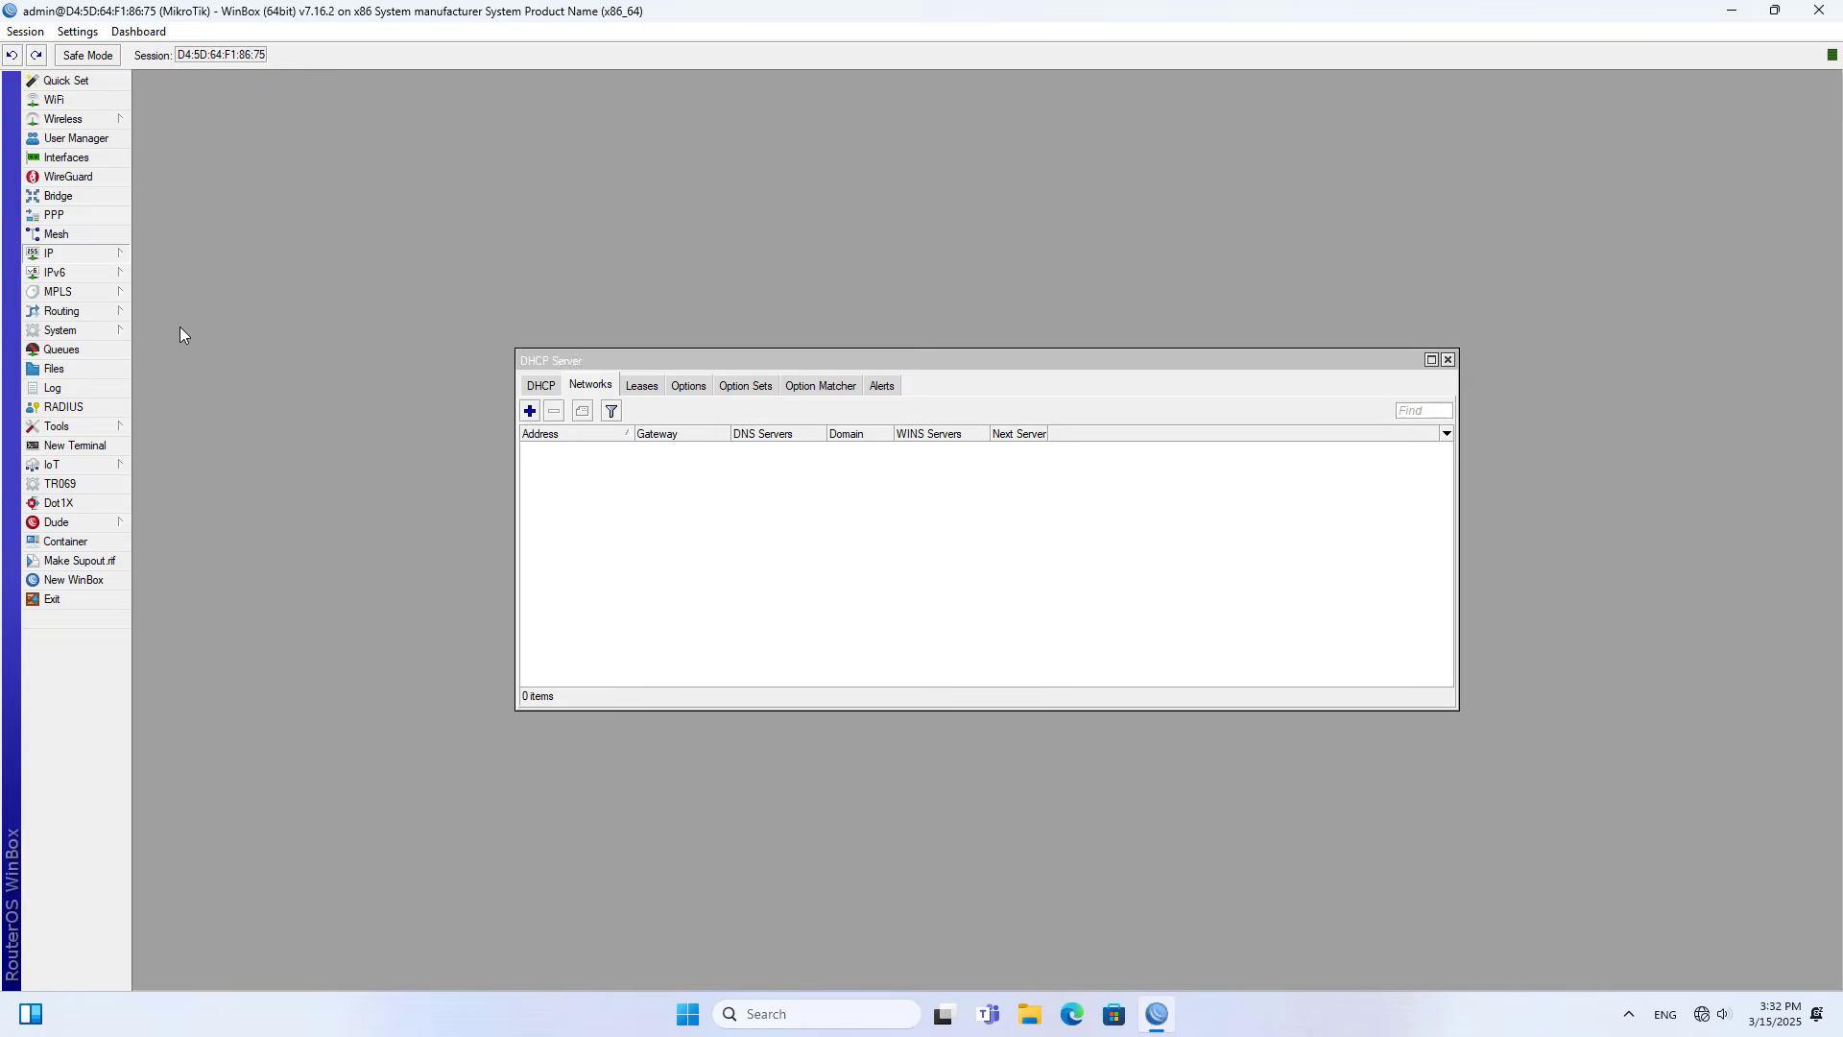
{"action": "left_click_drag", "start_coordinate": [790, 361], "coordinate": [702, 151]}
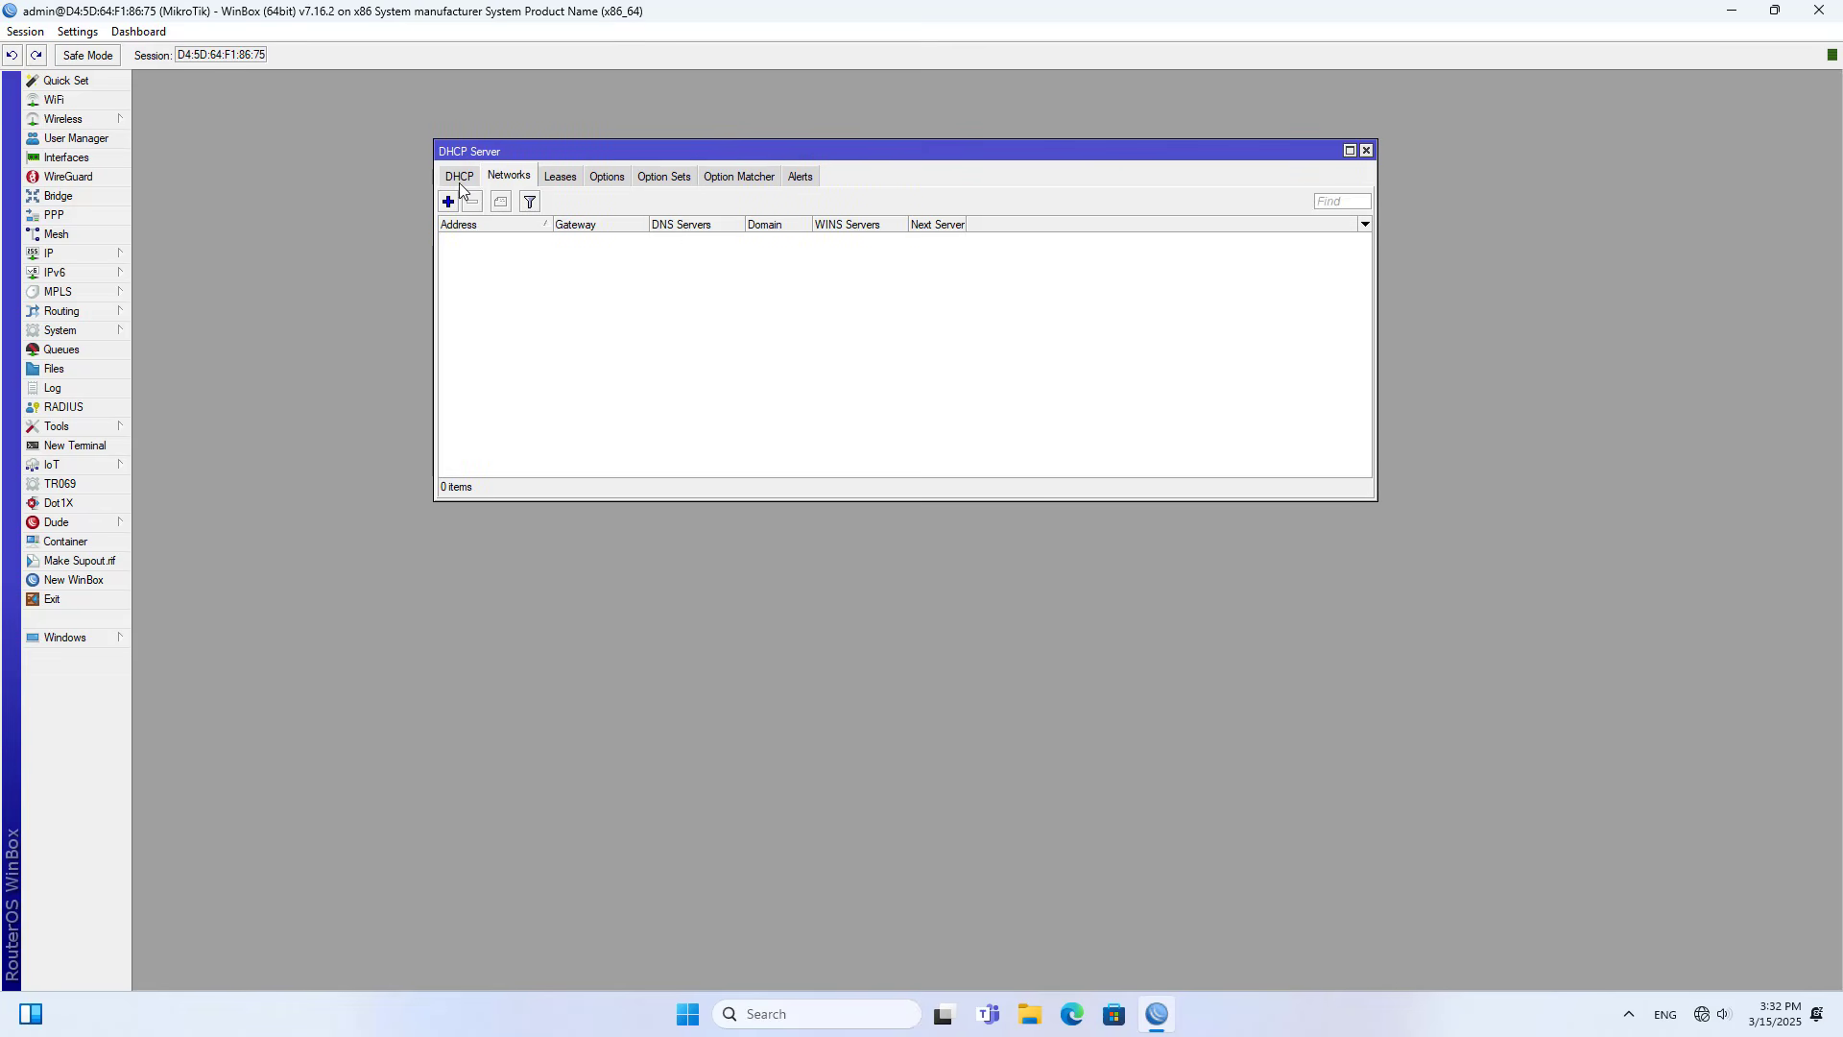
{"action": "left_click", "coordinate": [461, 182]}
{"action": "left_click", "coordinate": [722, 201]}
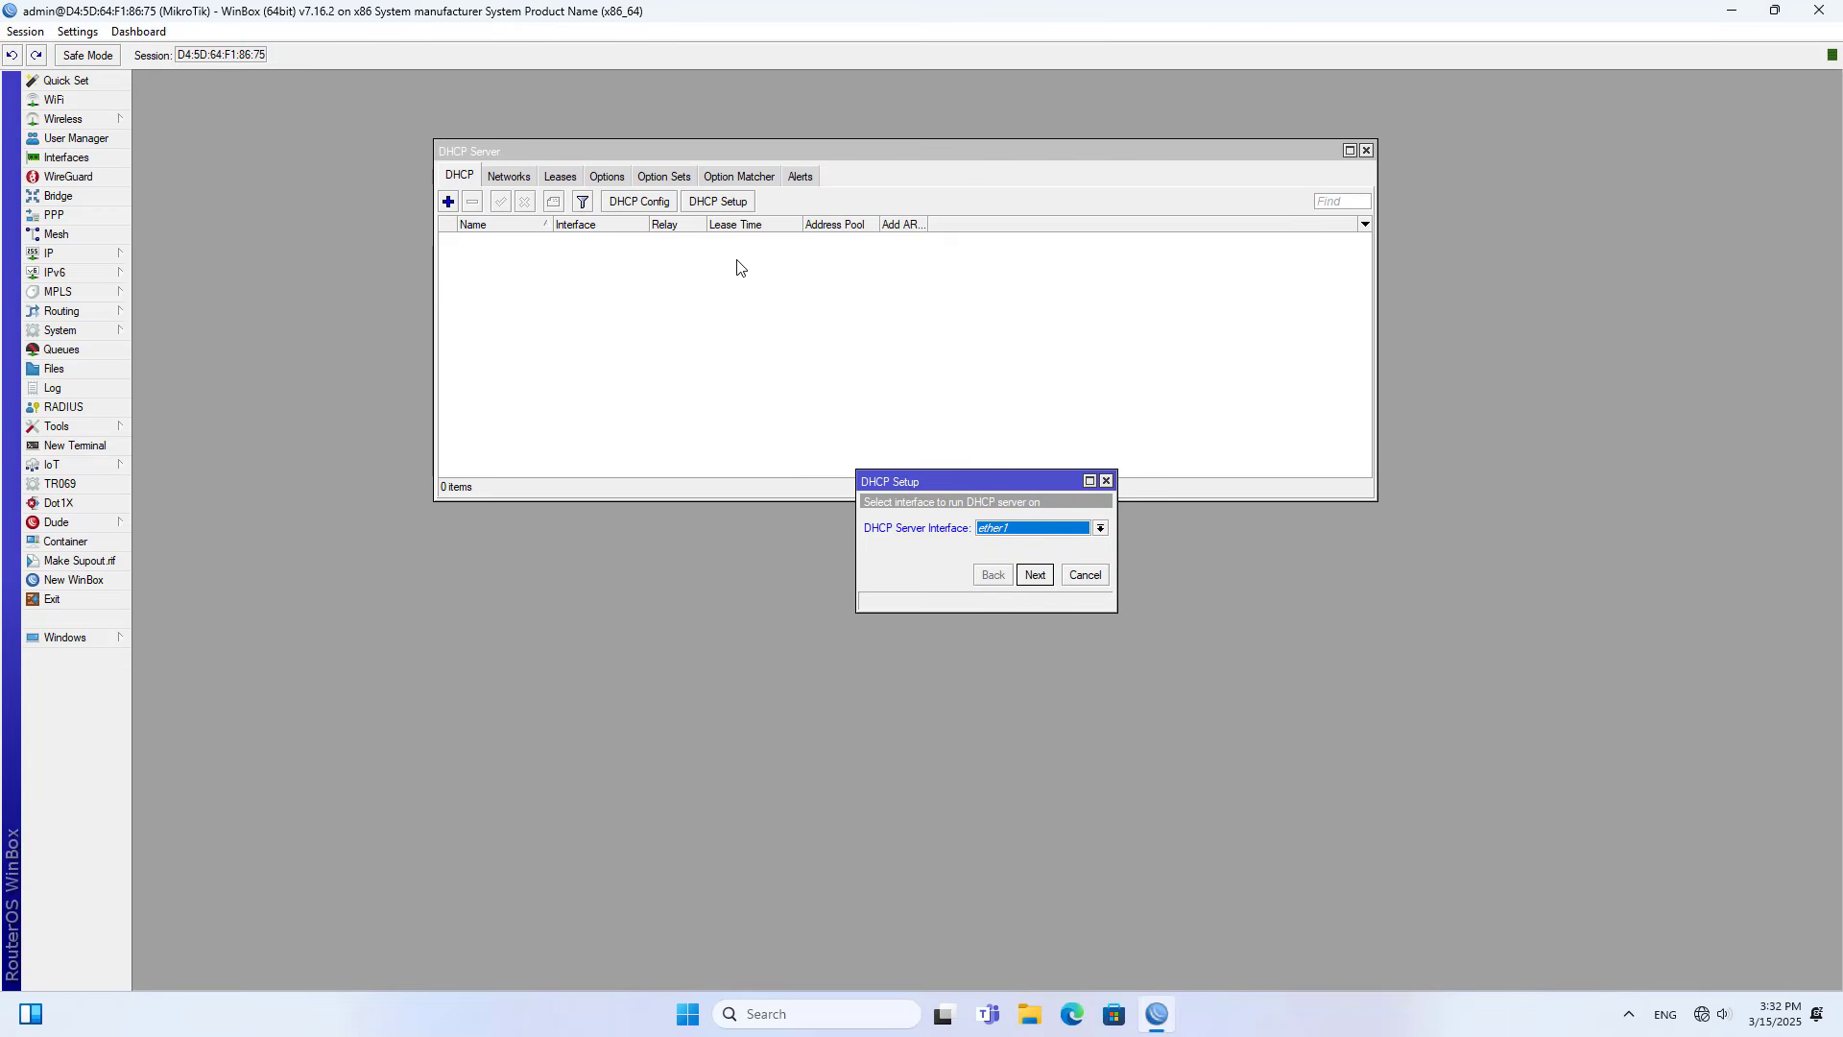
{"action": "left_click_drag", "start_coordinate": [902, 489], "coordinate": [518, 543]}
{"action": "left_click", "coordinate": [624, 588]}
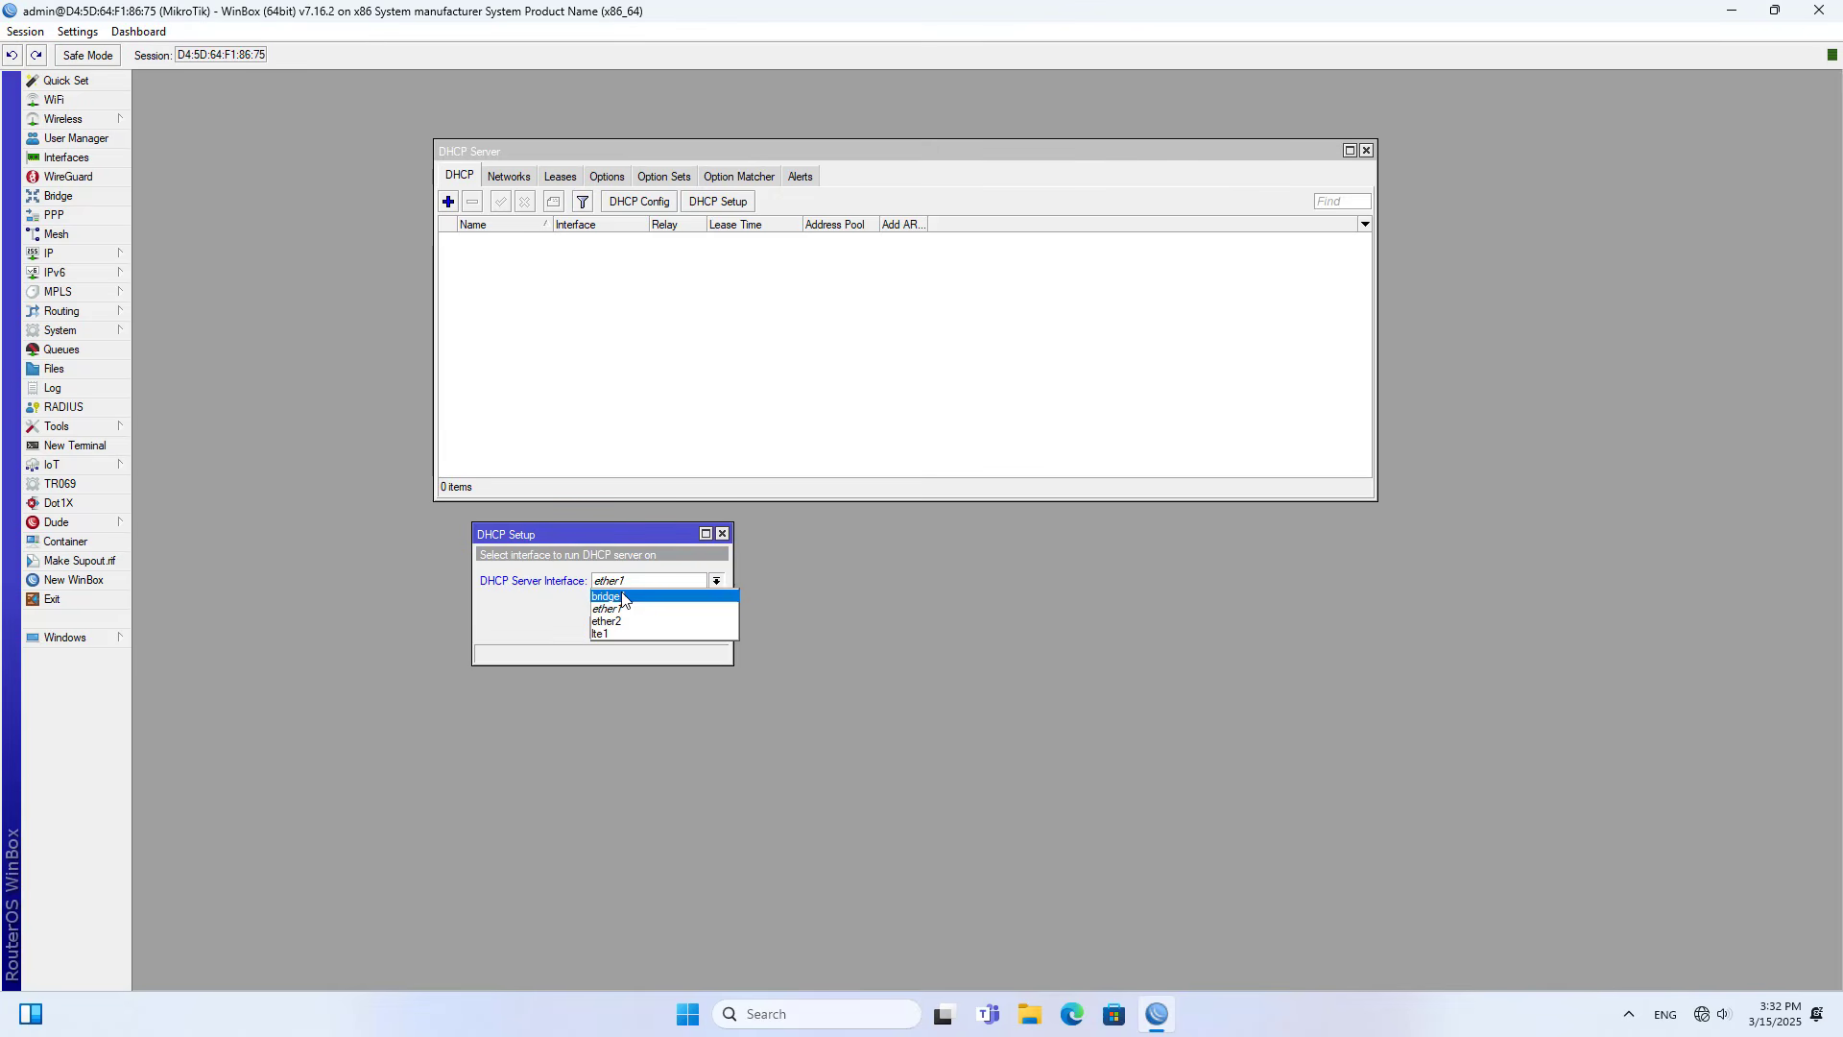
{"action": "left_click", "coordinate": [632, 603]}
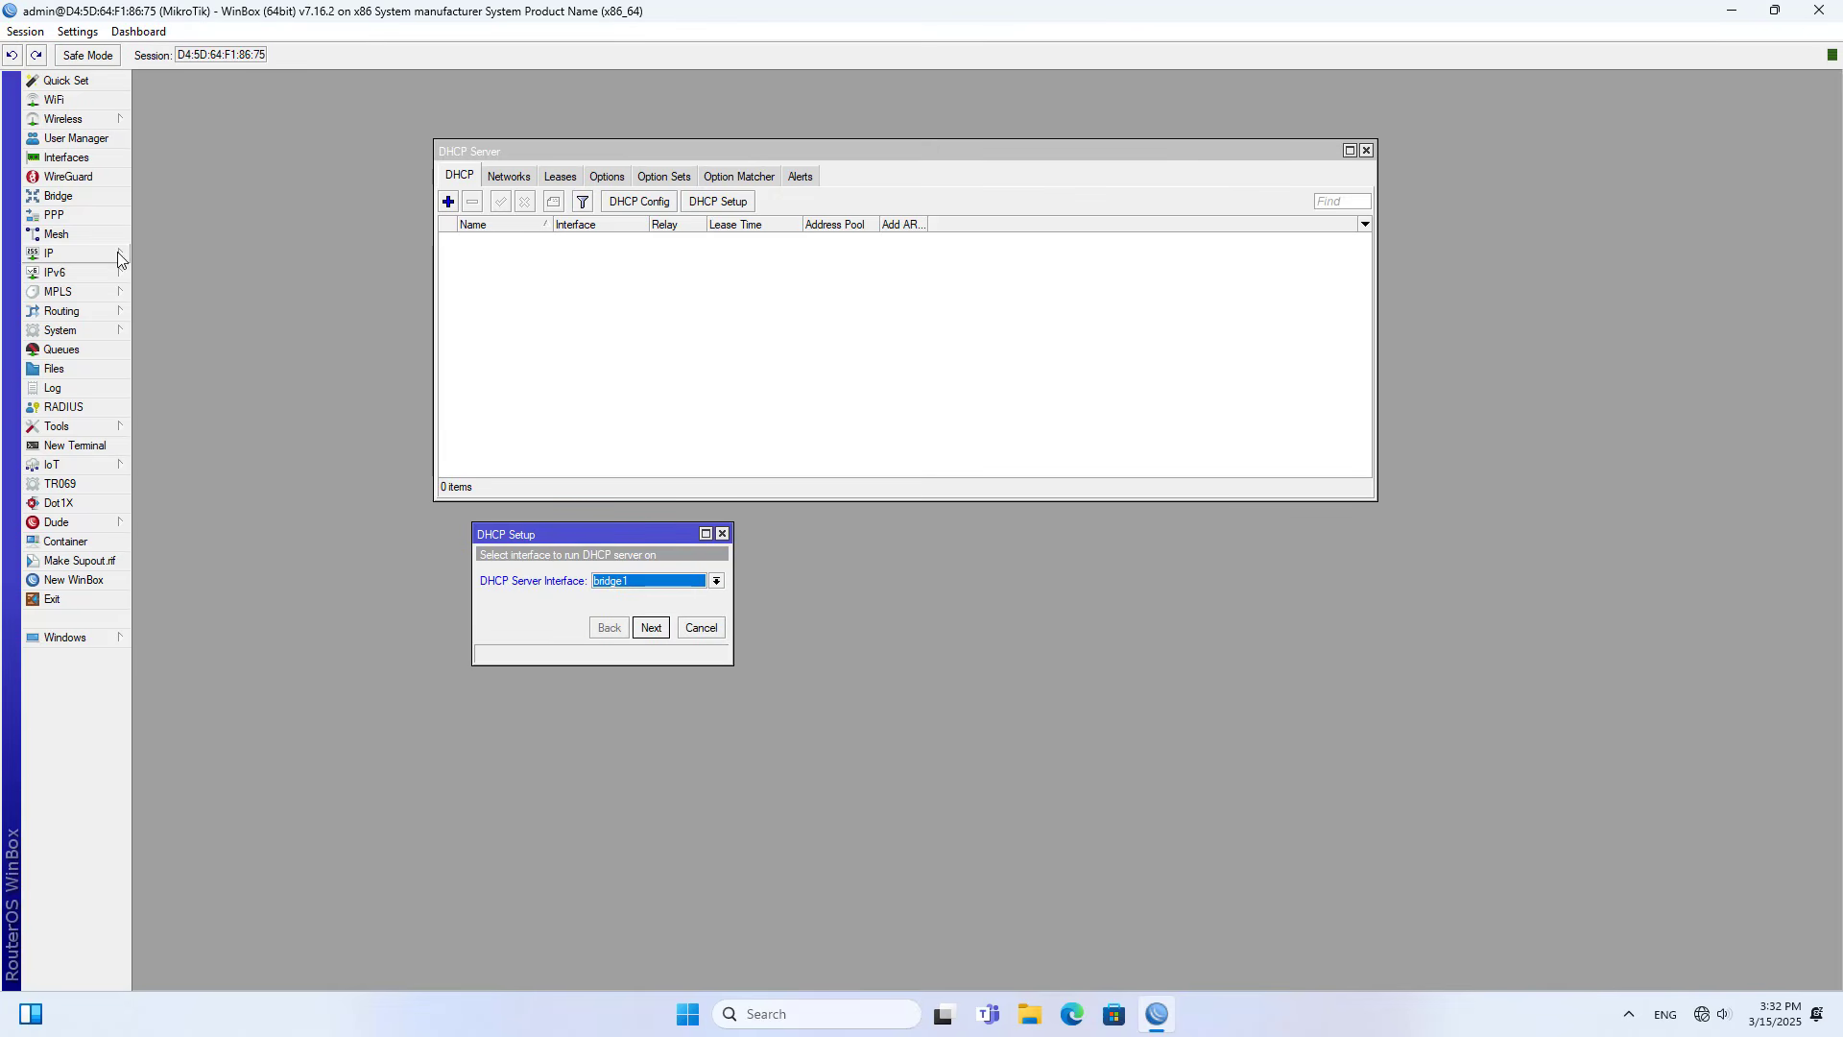
- Check the bridge name in the Bridge window, close it and continue past the interface page
{"action": "left_click", "coordinate": [62, 198]}
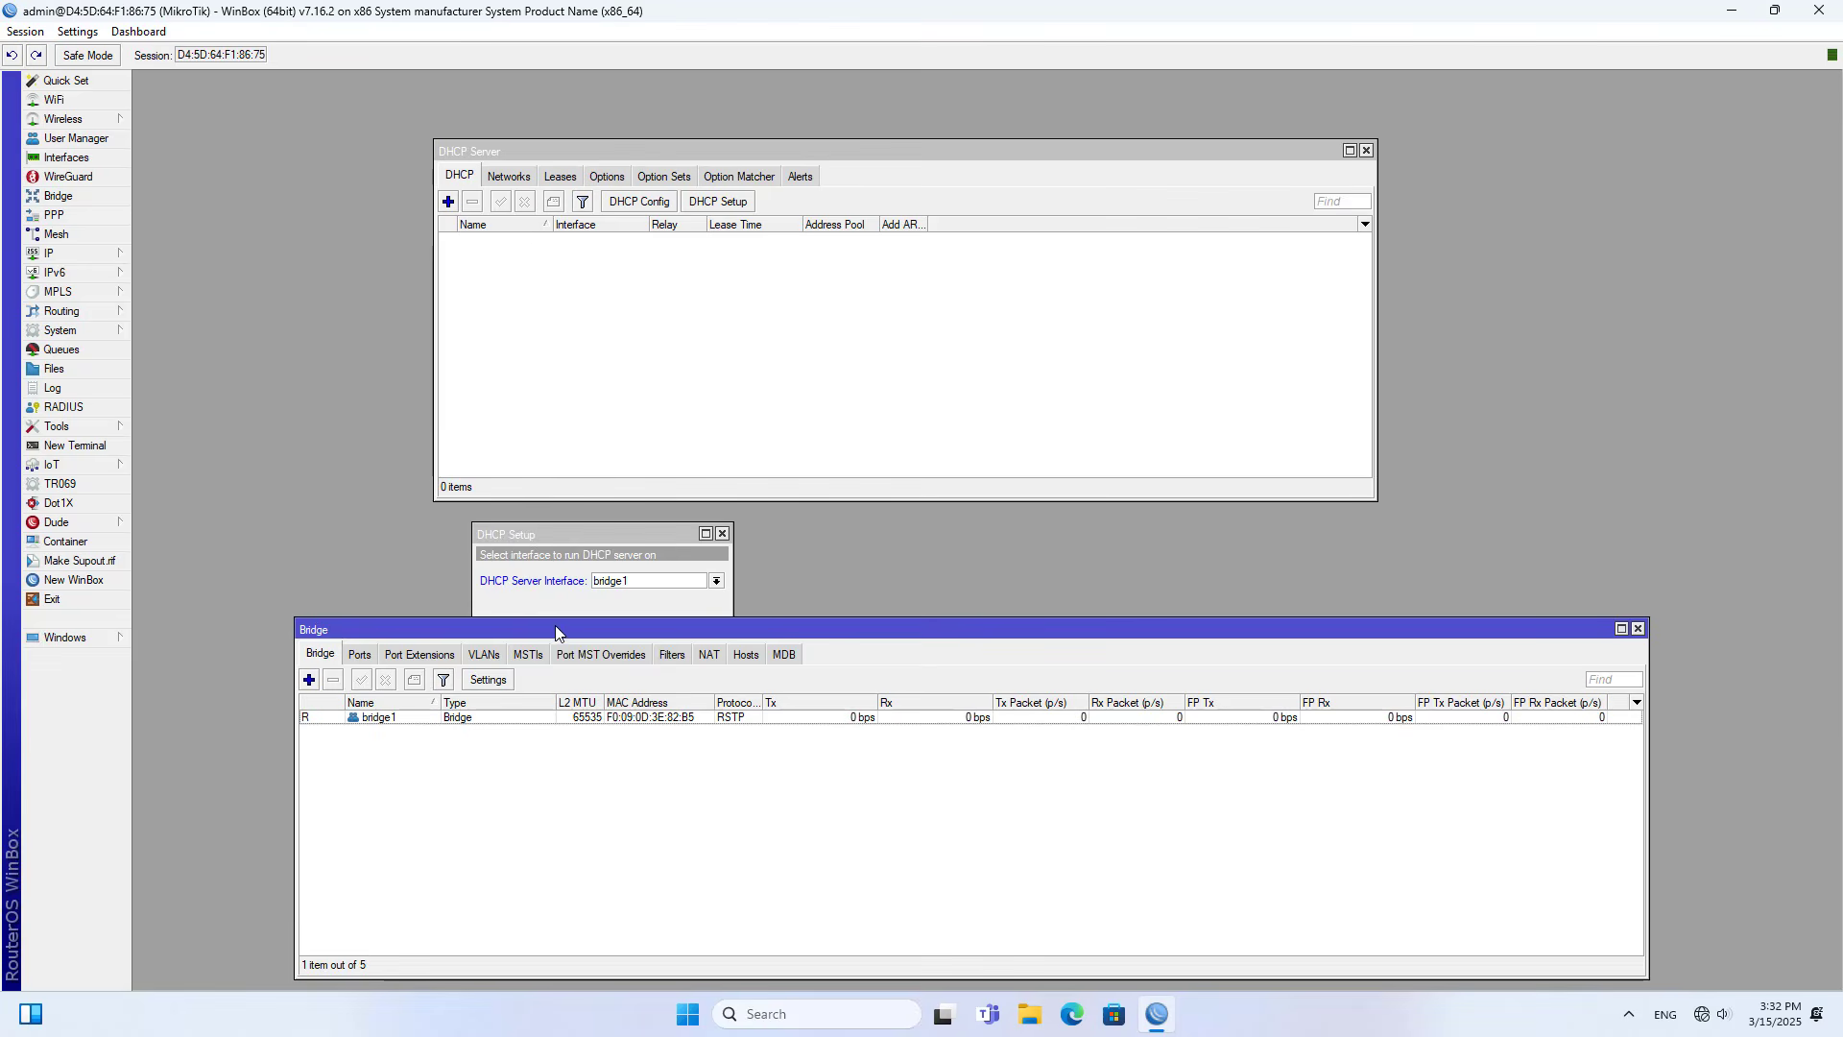
{"action": "left_click_drag", "start_coordinate": [719, 633], "coordinate": [1070, 549]}
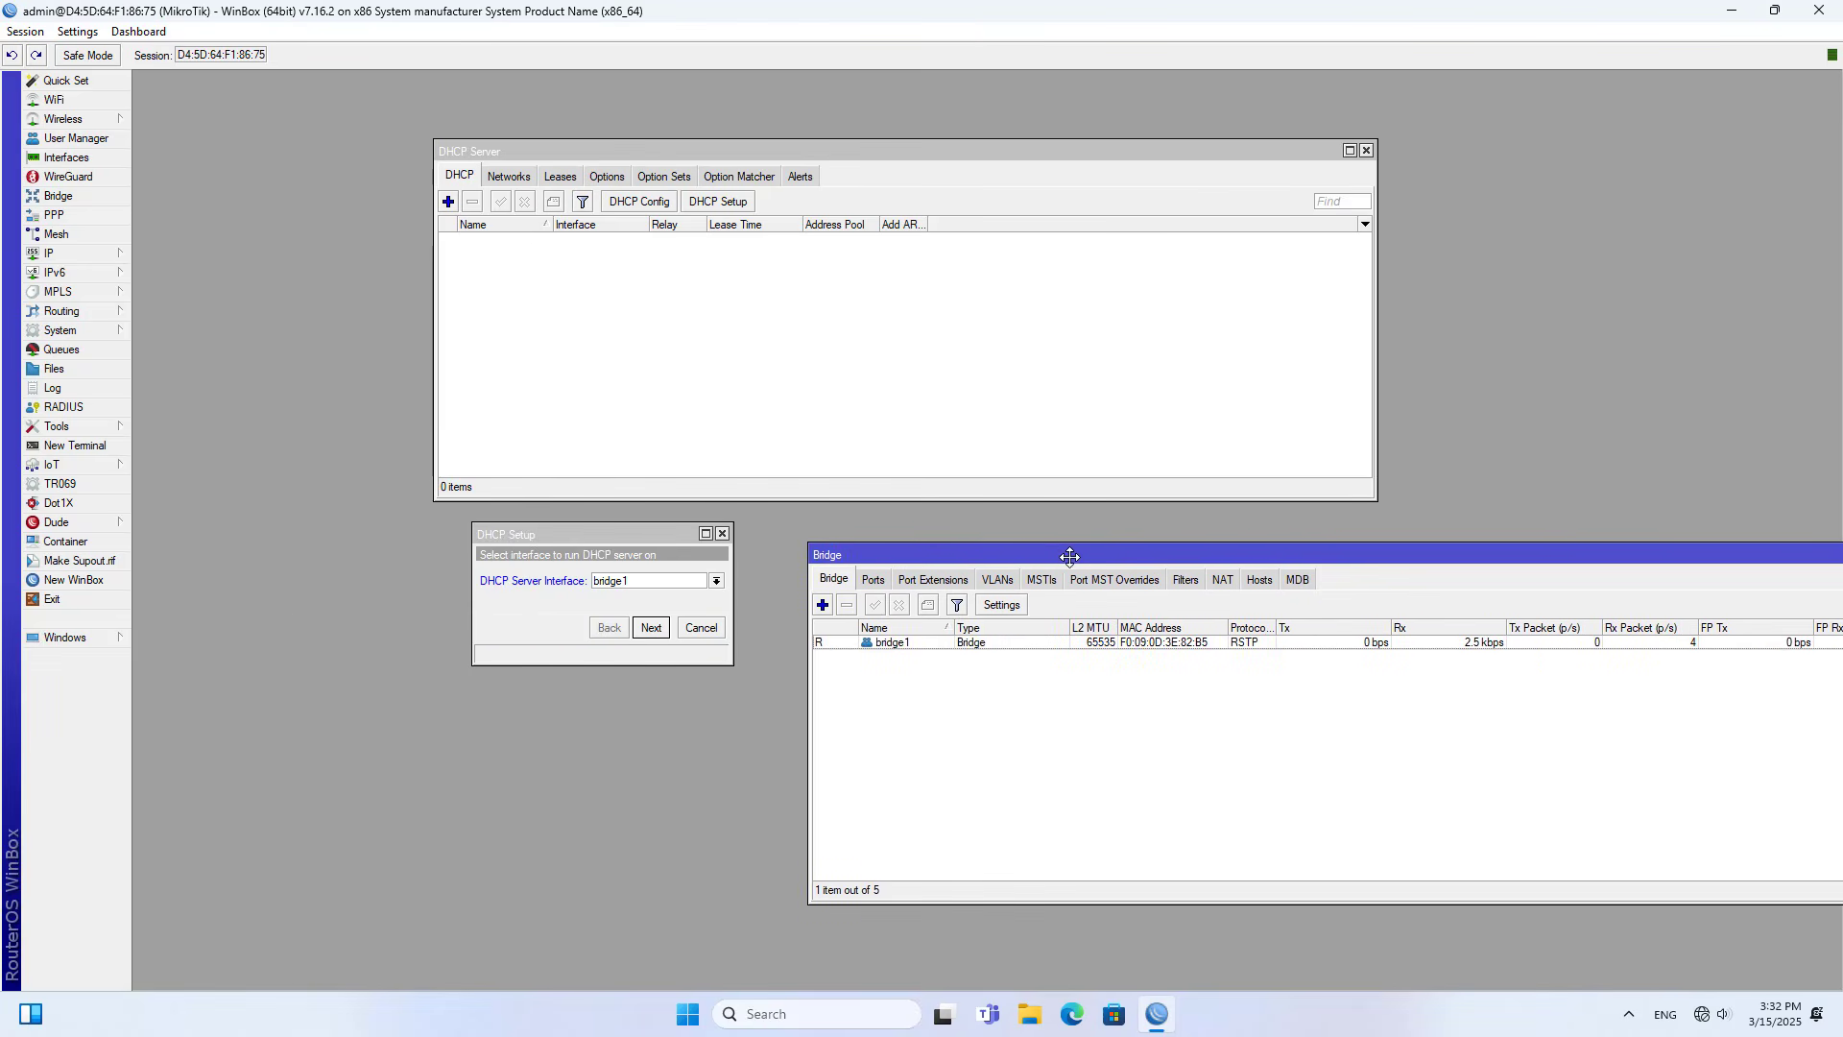
{"action": "left_click", "coordinate": [936, 637]}
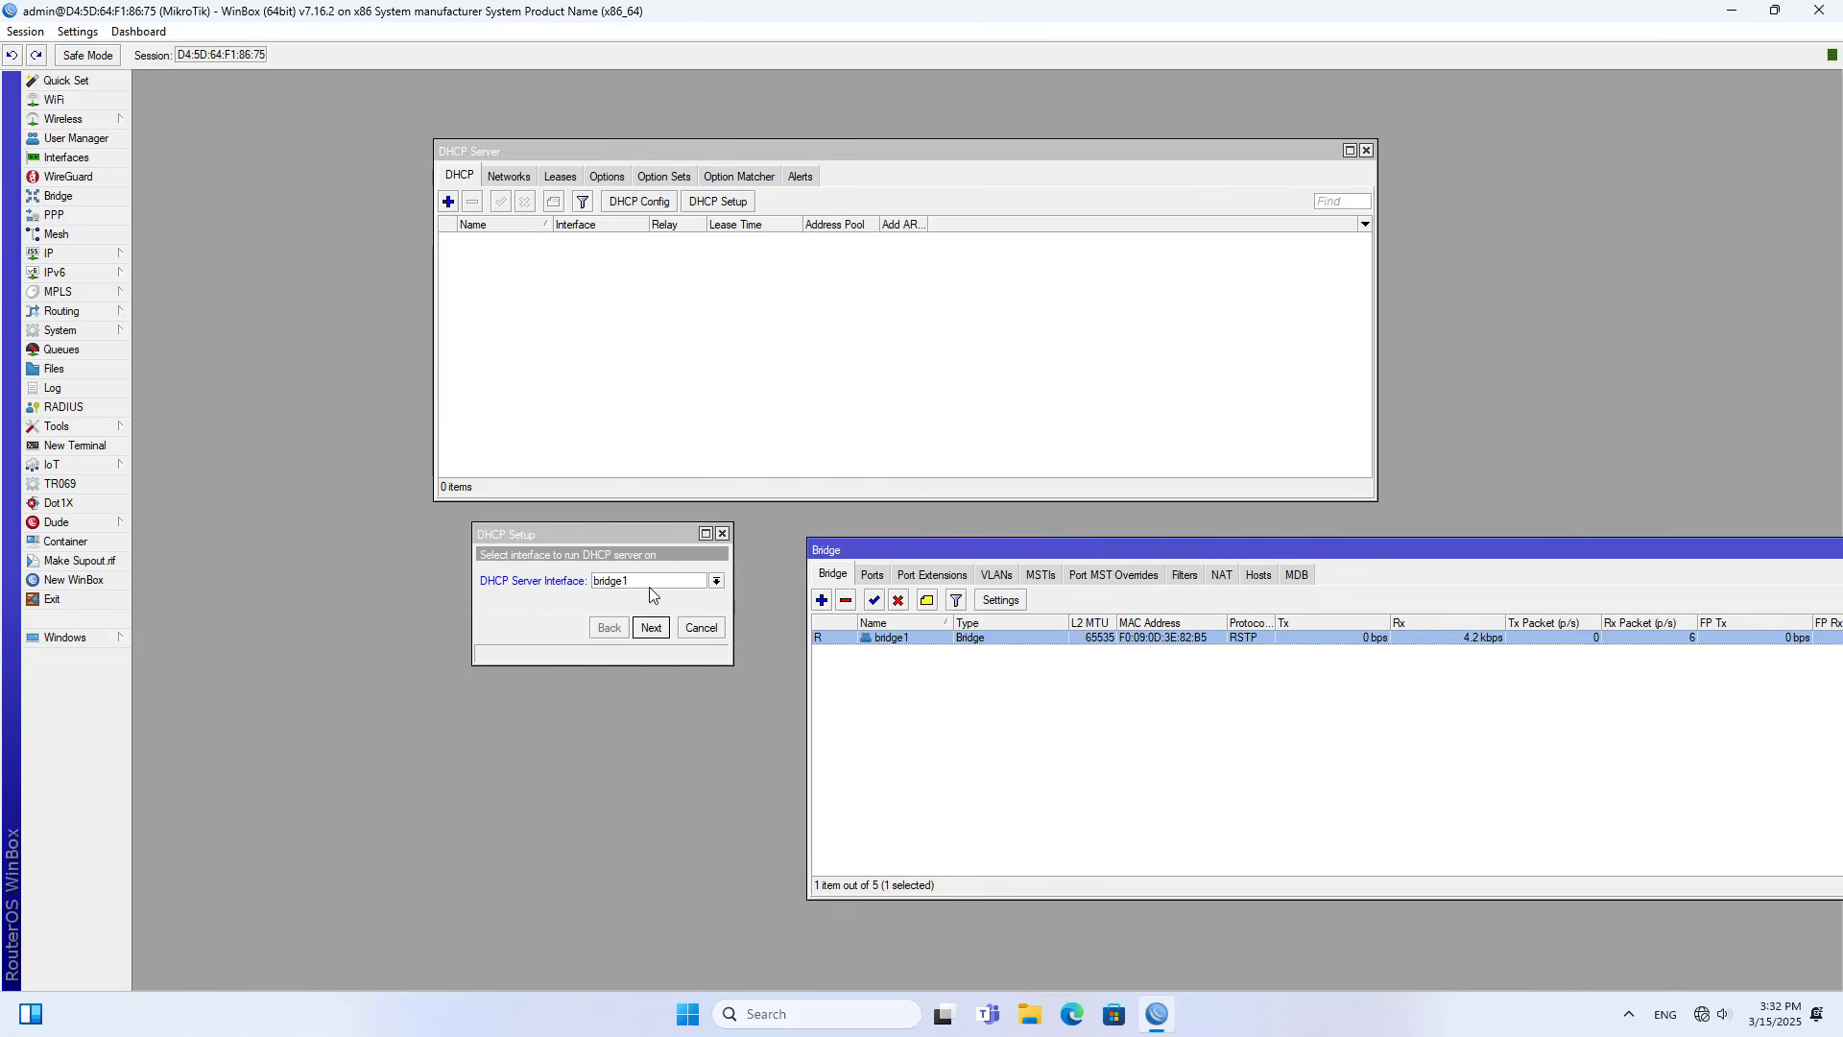
{"action": "left_click", "coordinate": [598, 579]}
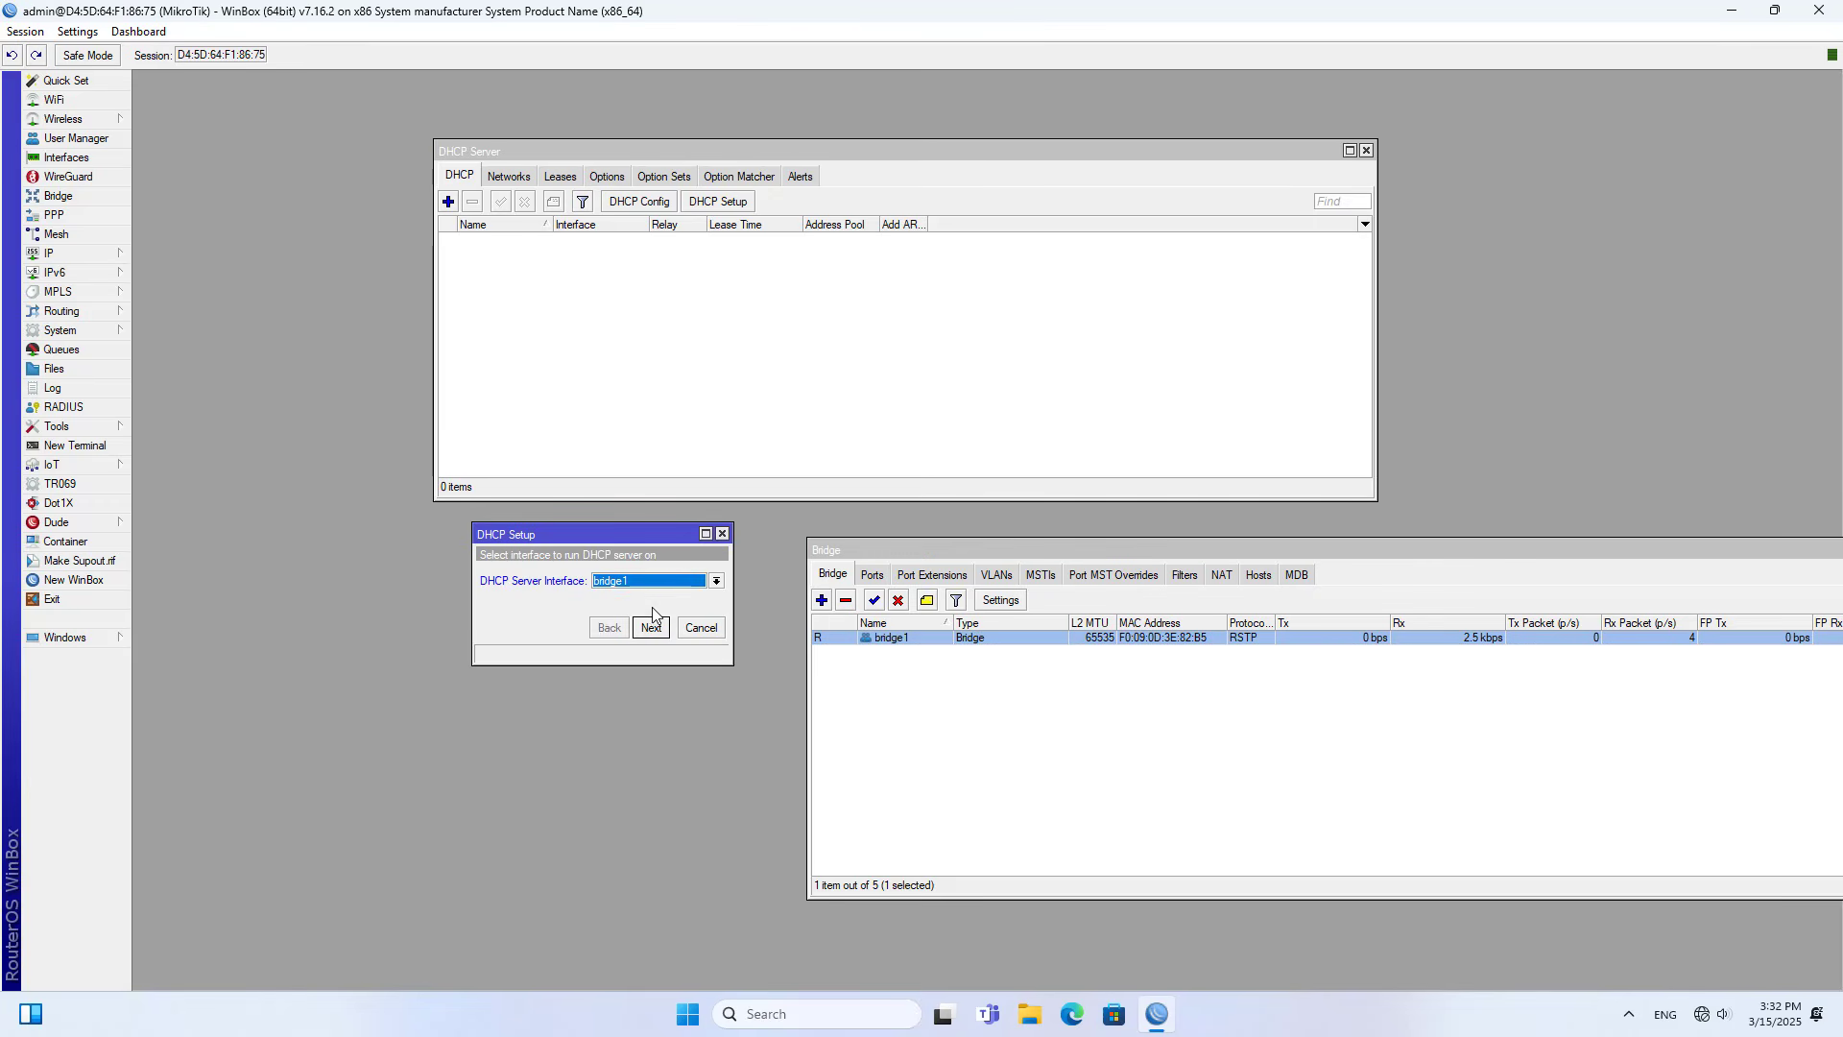
{"action": "double_click", "coordinate": [876, 550]}
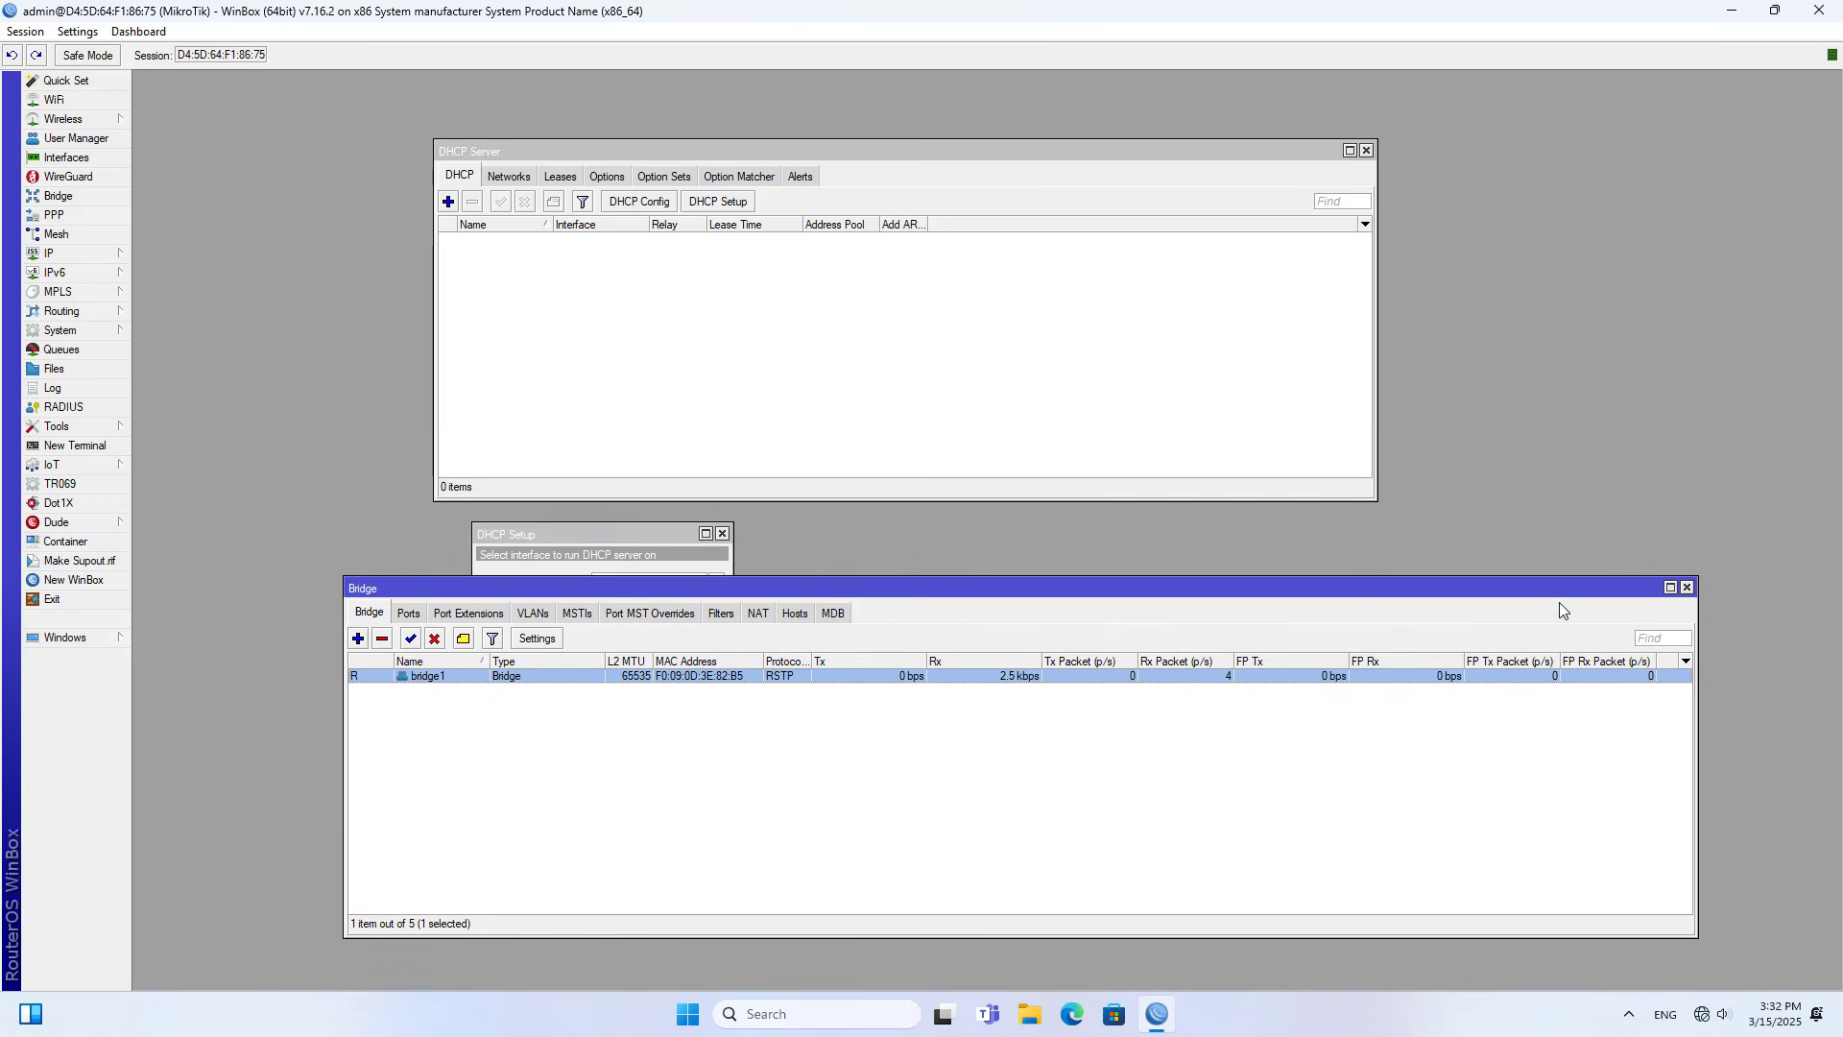
{"action": "left_click", "coordinate": [1687, 587]}
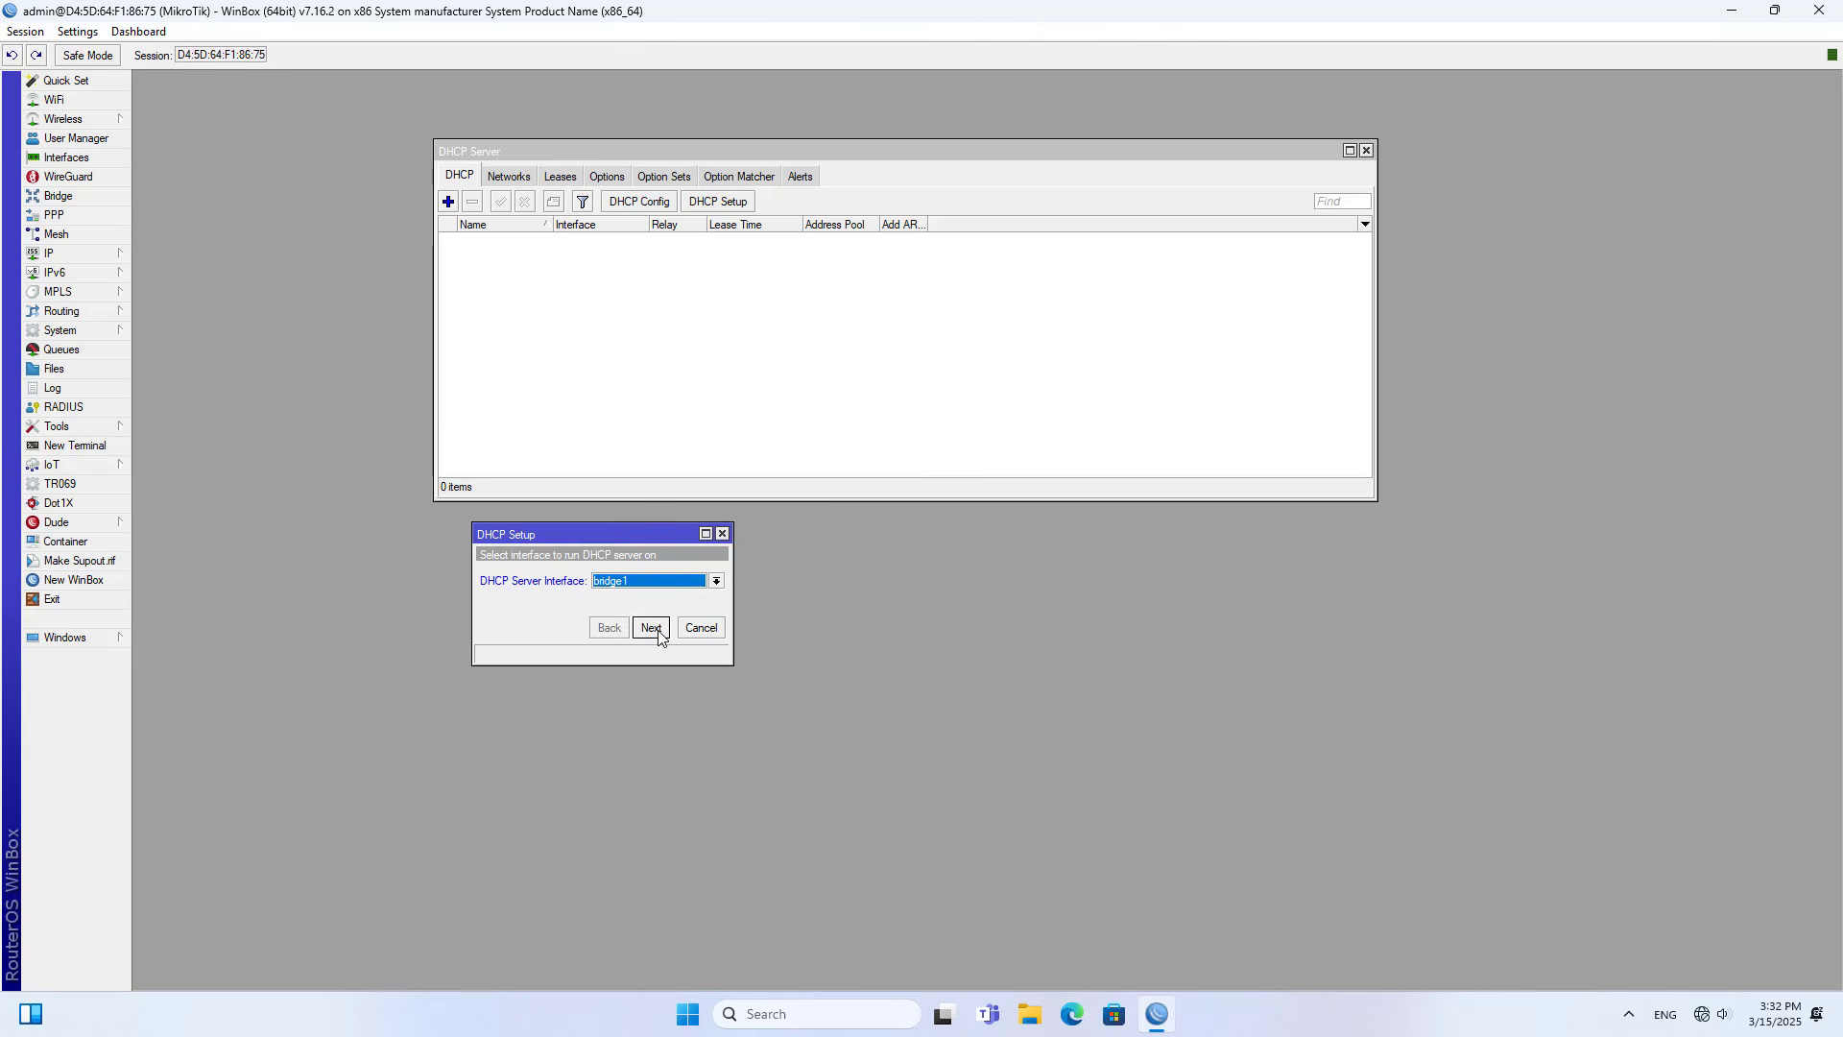
{"action": "left_click", "coordinate": [658, 633]}
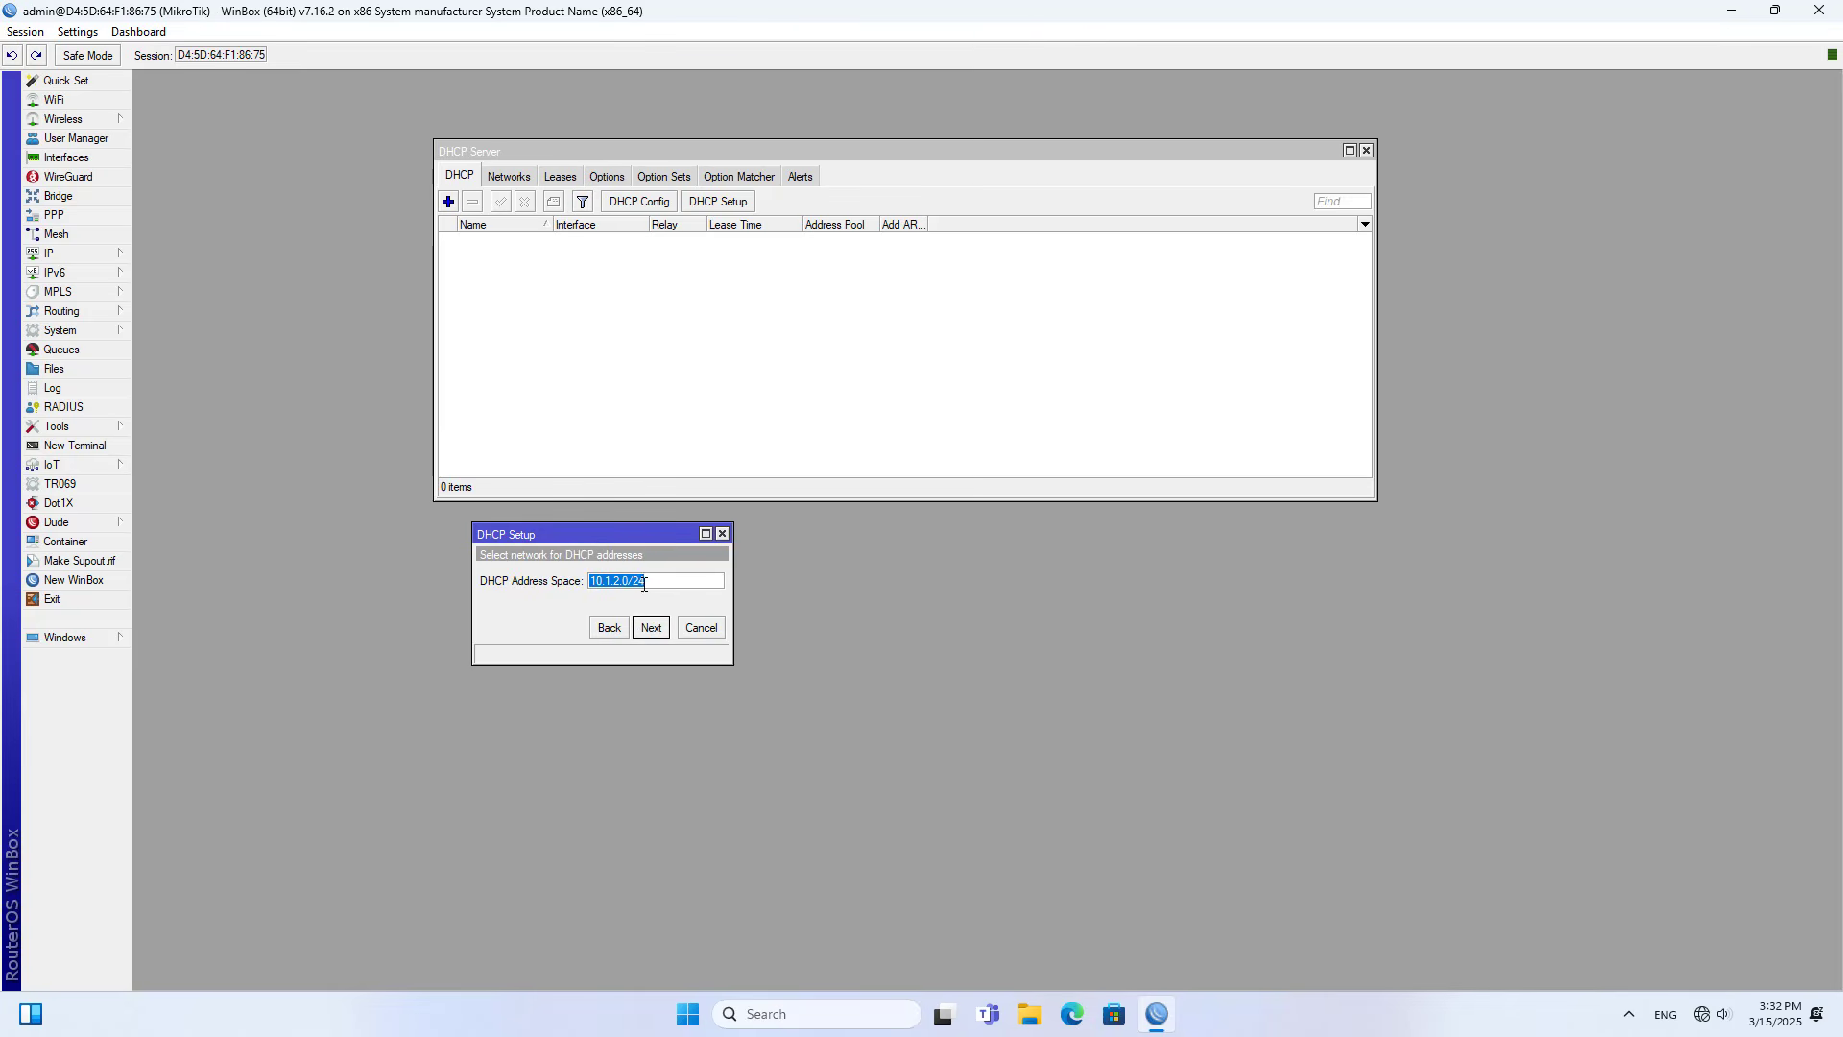
- Accept 10.1.2.0/24 as the DHCP address space after comparing it with the IP address list
{"action": "left_click_drag", "start_coordinate": [650, 584], "coordinate": [590, 576]}
{"action": "left_click", "coordinate": [77, 254]}
{"action": "left_click", "coordinate": [167, 284]}
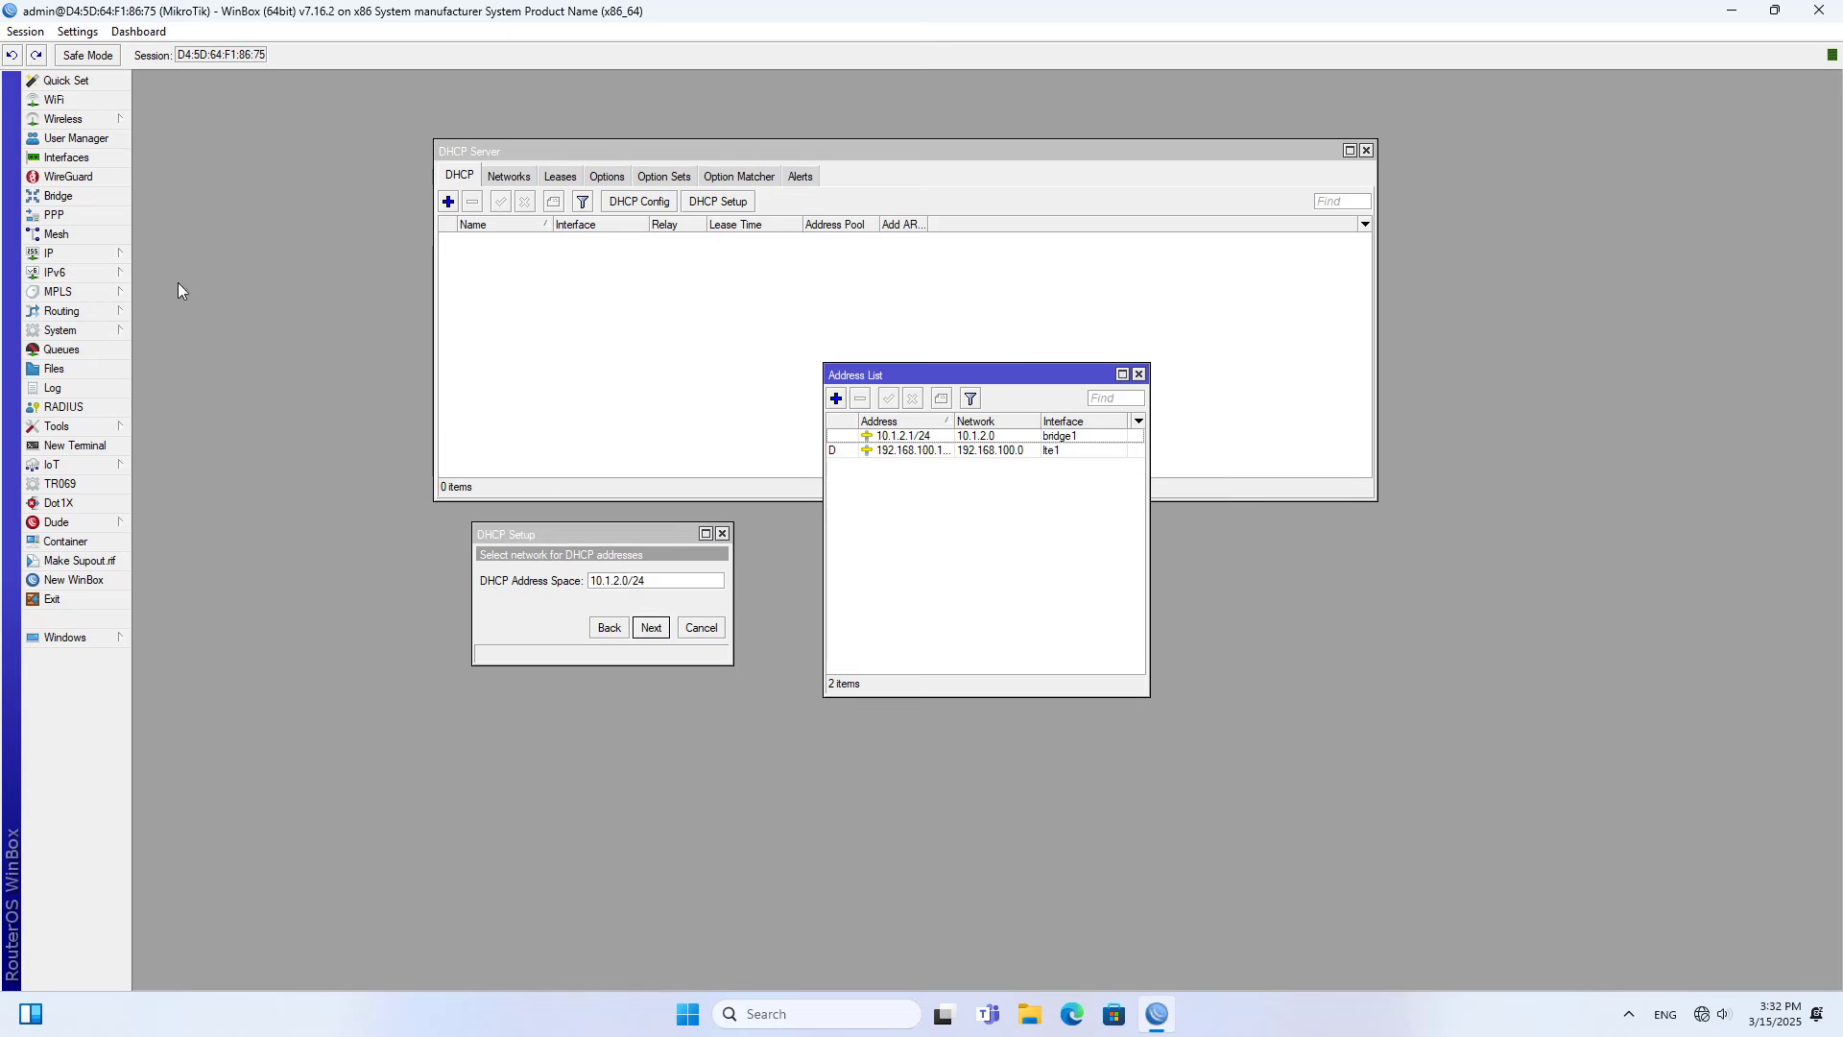
{"action": "left_click_drag", "start_coordinate": [924, 377], "coordinate": [907, 561]}
{"action": "left_click", "coordinate": [891, 619]}
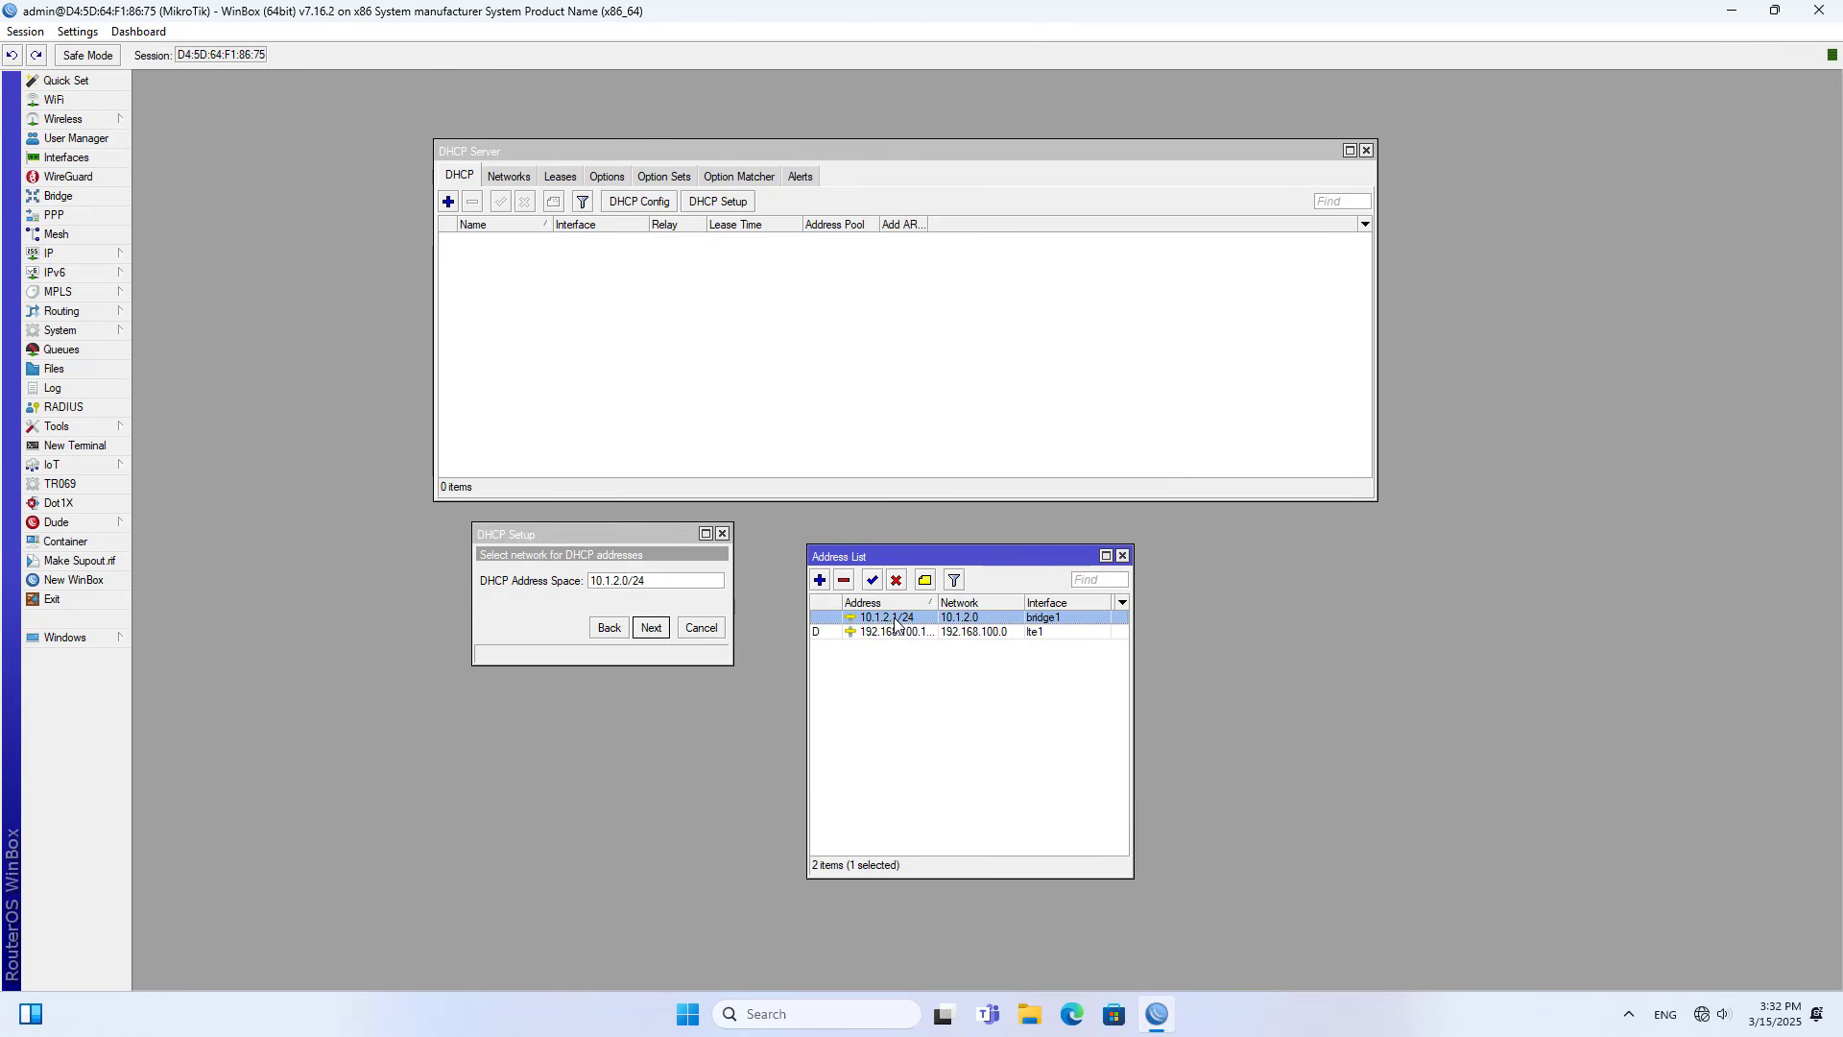
{"action": "left_click", "coordinate": [661, 580]}
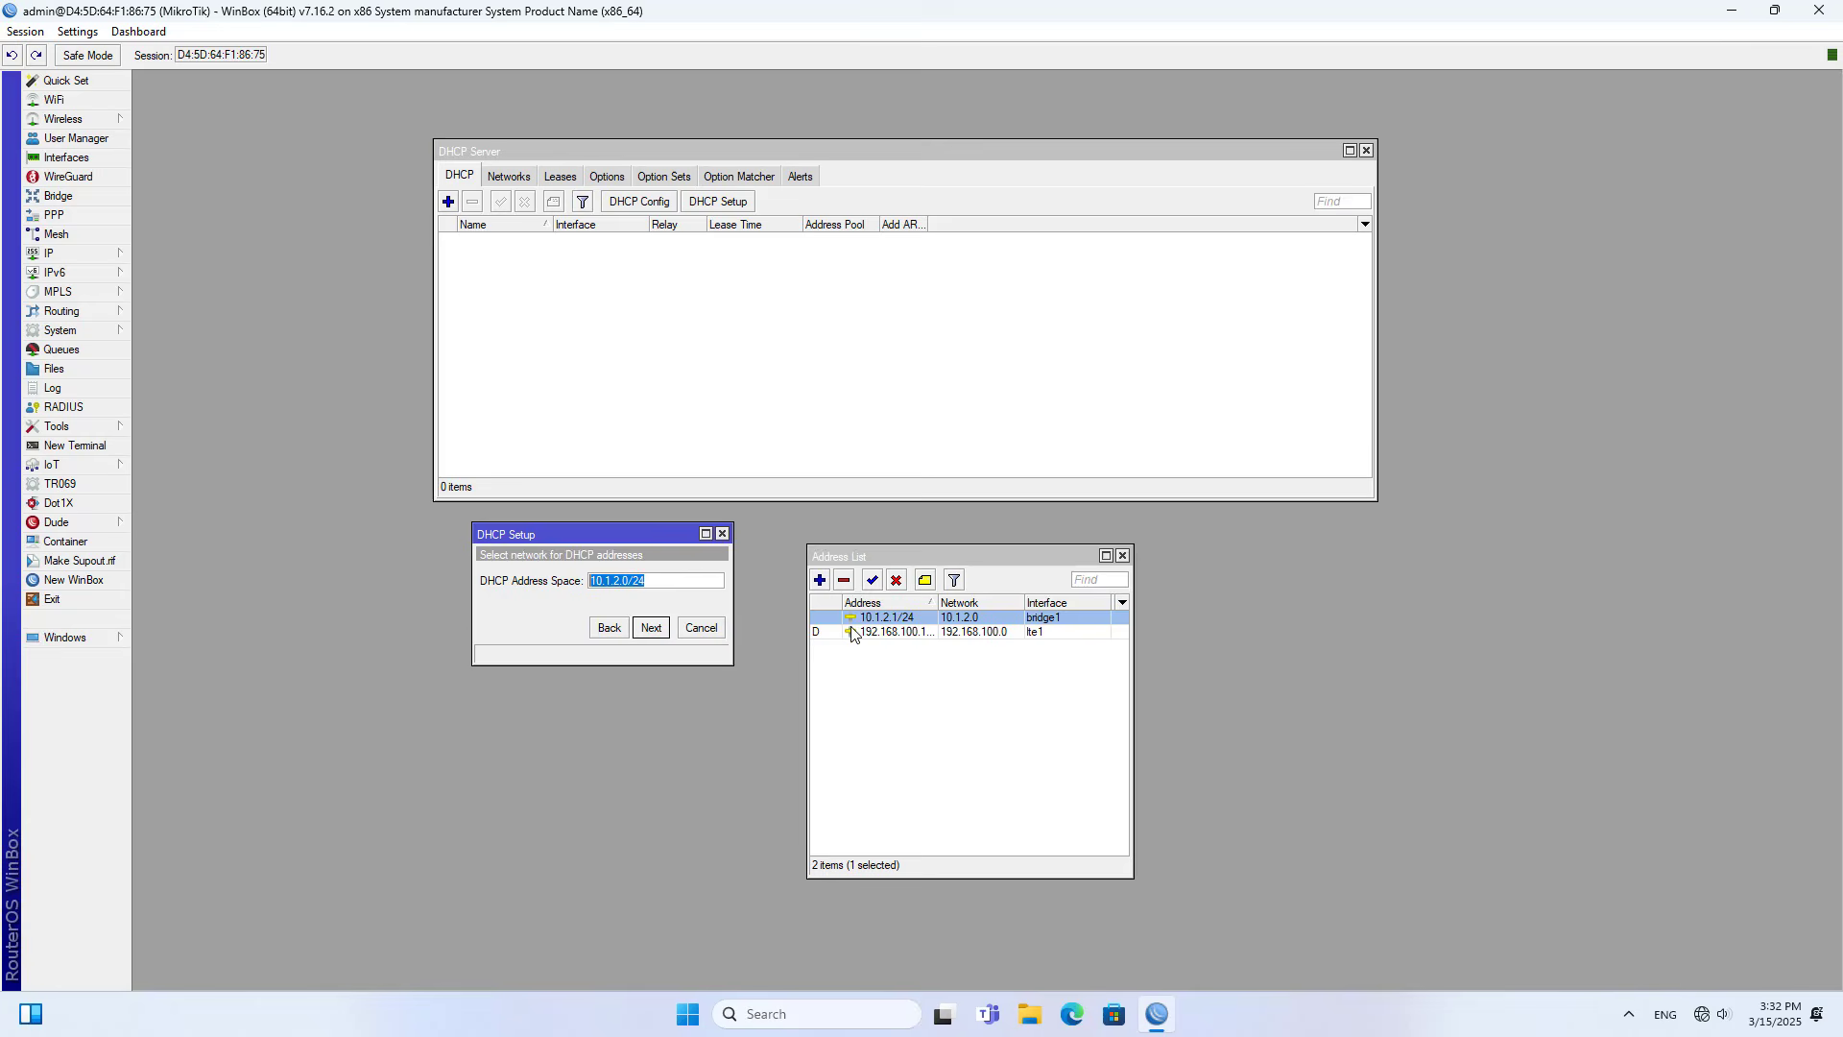
{"action": "left_click", "coordinate": [910, 622]}
{"action": "left_click", "coordinate": [1123, 555]}
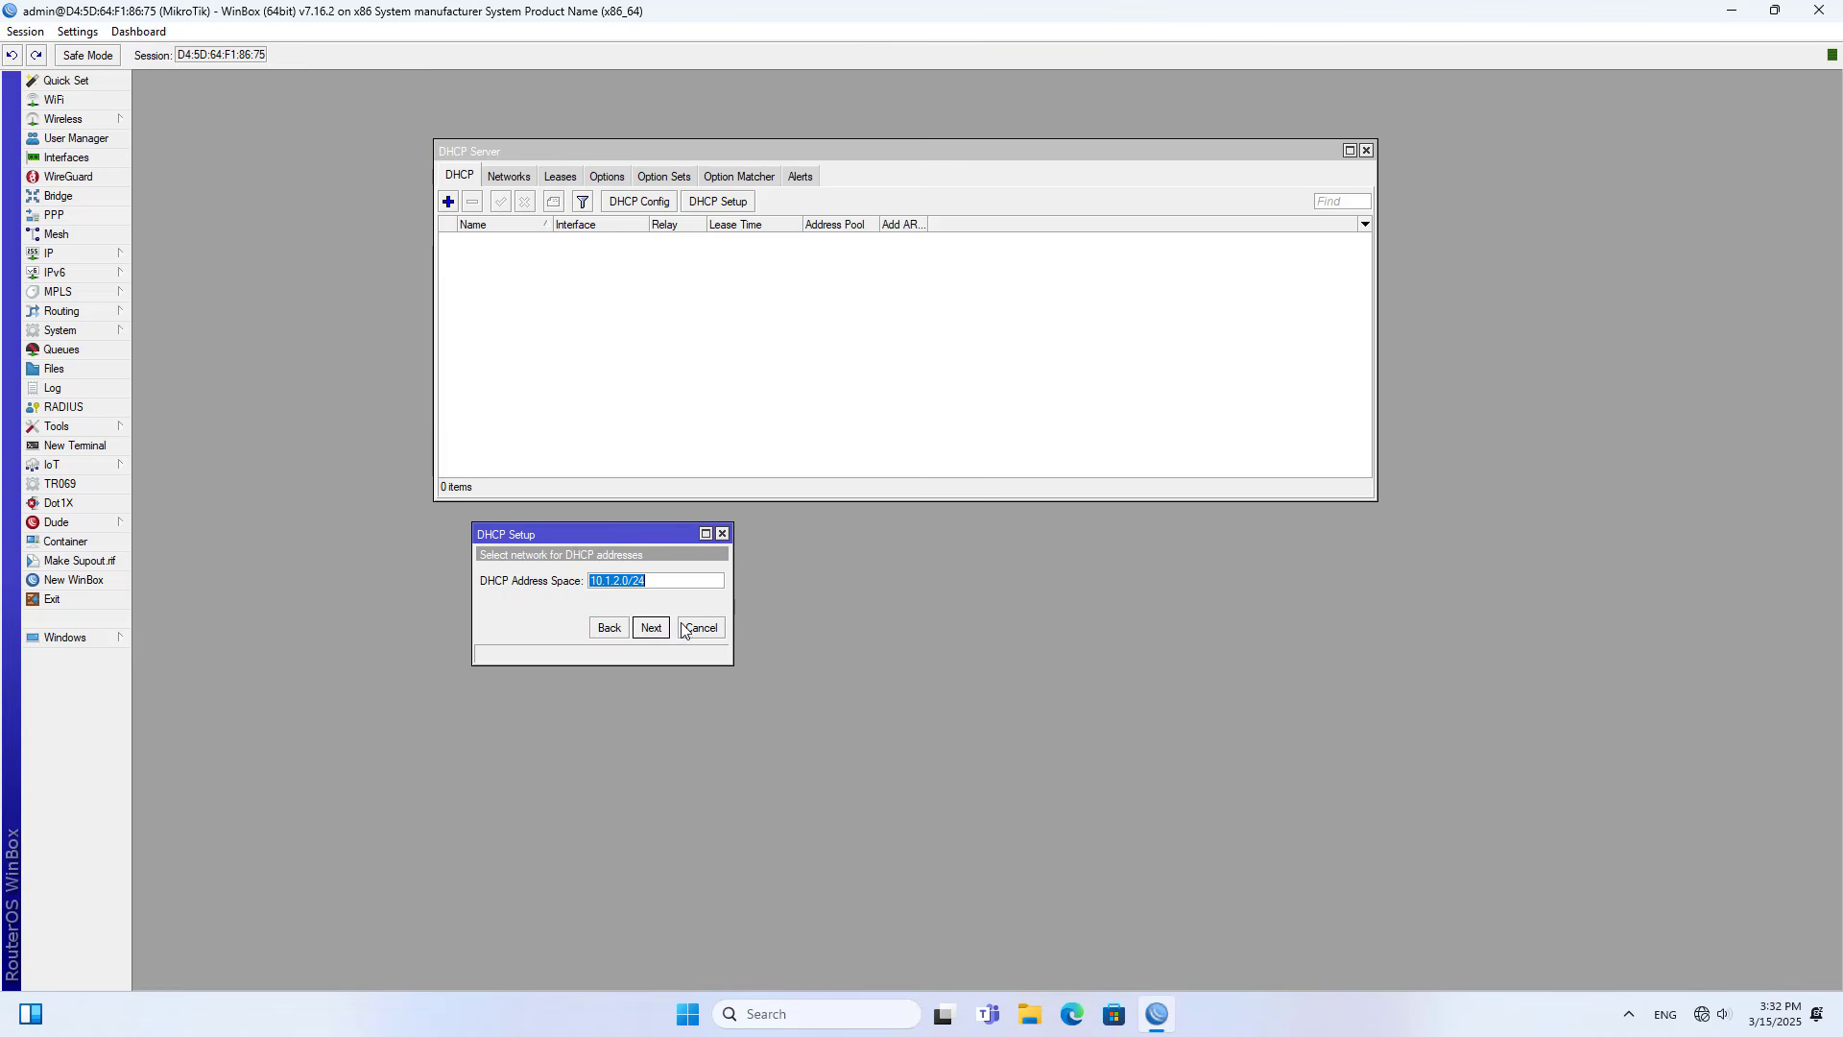
{"action": "left_click", "coordinate": [652, 629]}
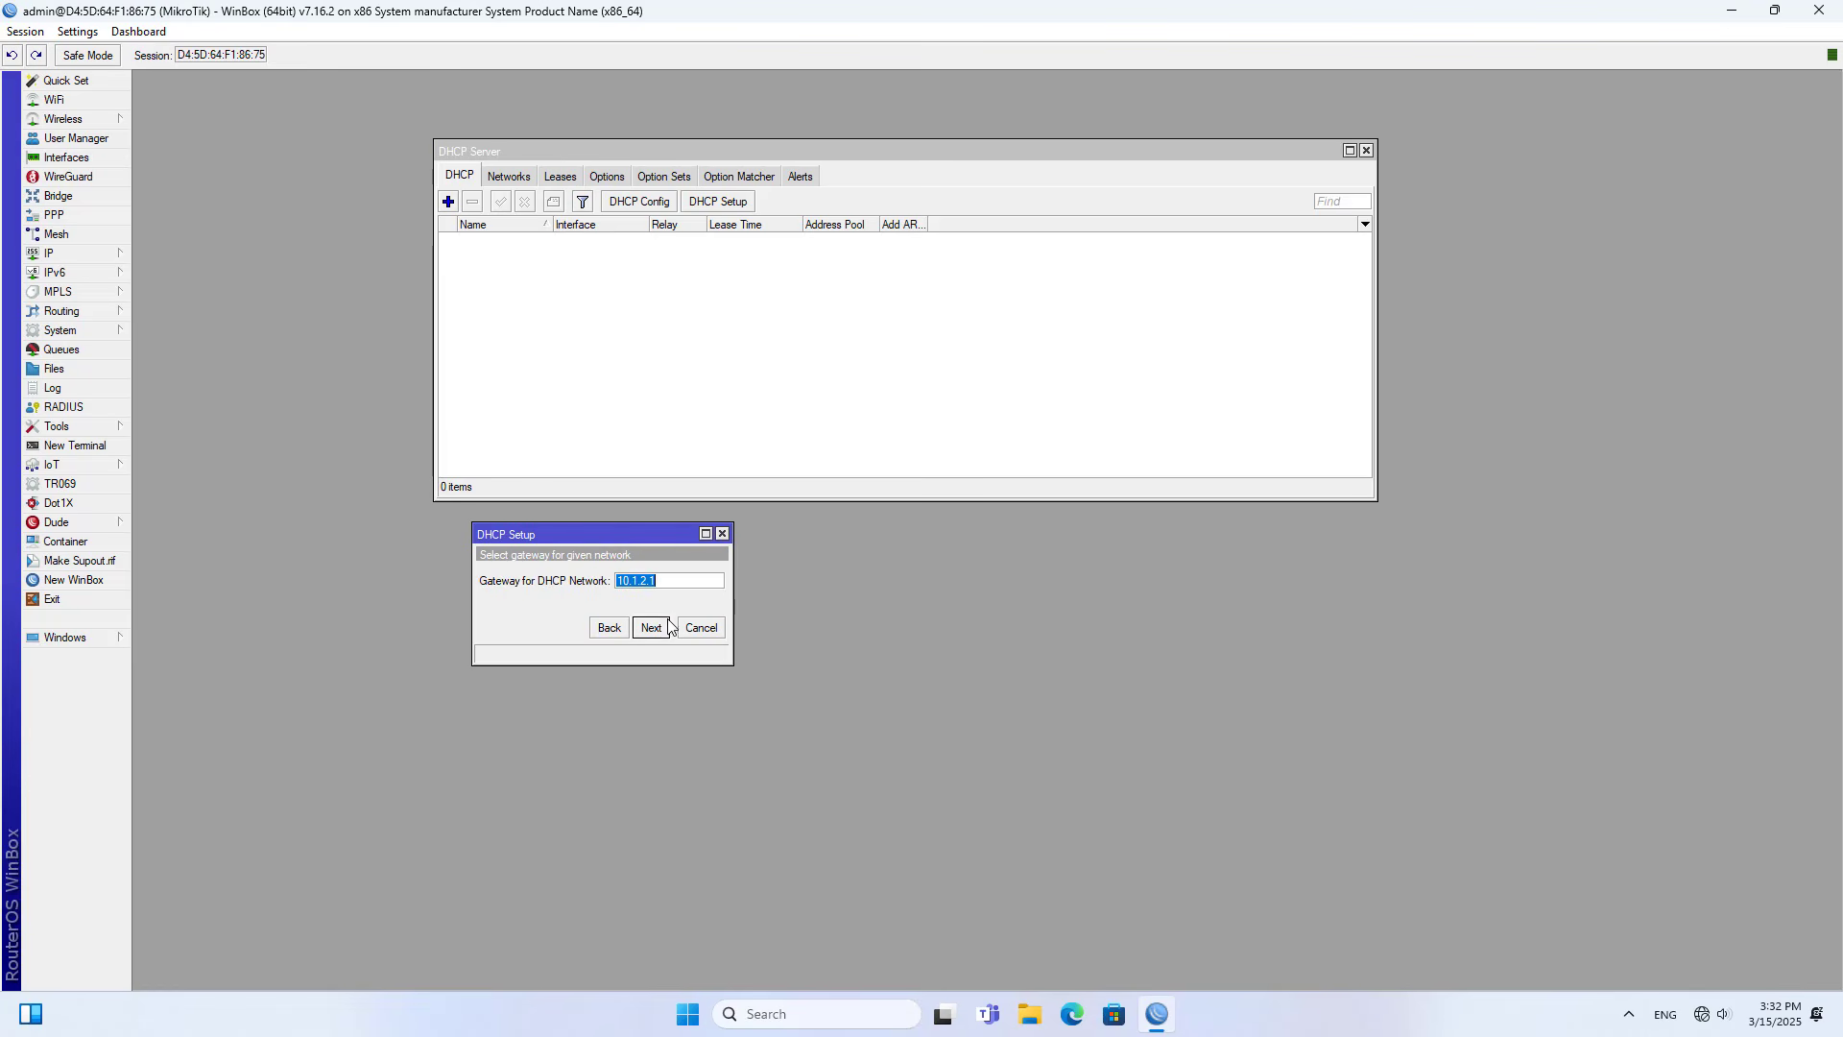
- Keep the default gateway and address pool, and set the DNS servers to 8.8.8.8 and 1.1.1.1
{"action": "left_click", "coordinate": [661, 635]}
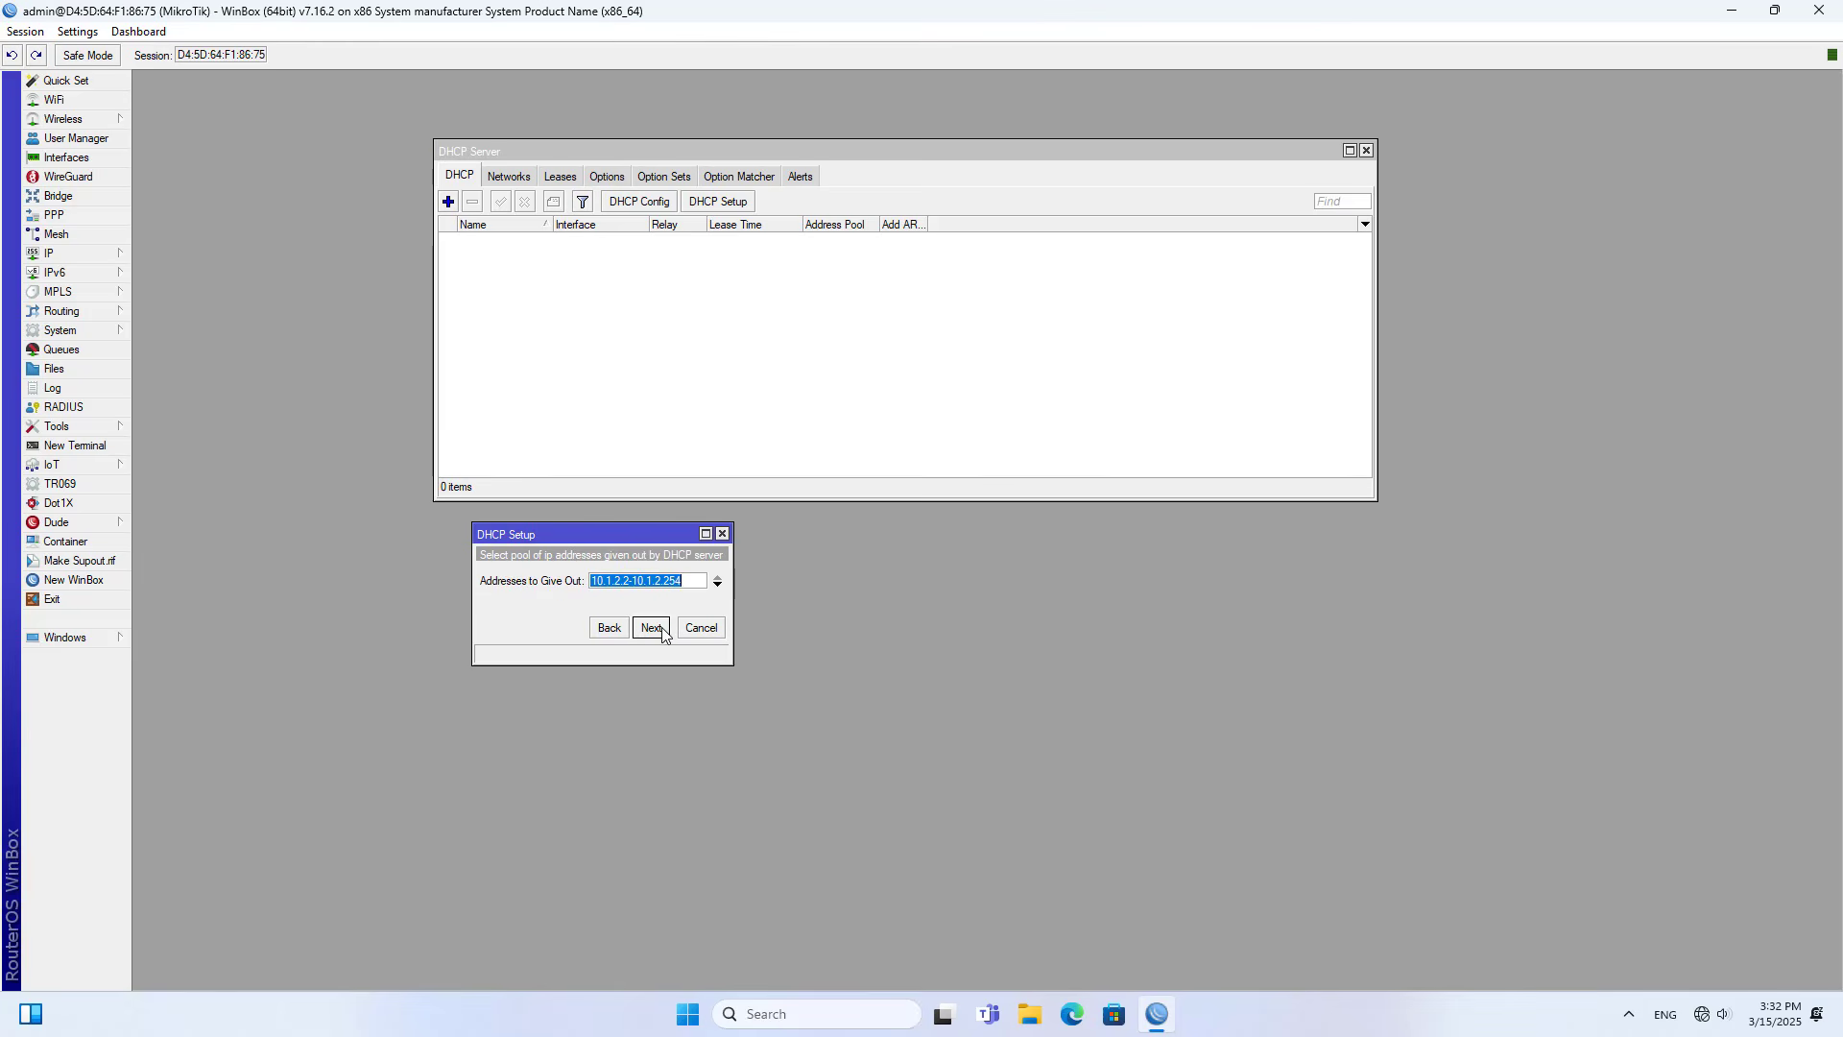
{"action": "left_click", "coordinate": [663, 635]}
{"action": "left_click_drag", "start_coordinate": [635, 580], "coordinate": [547, 581]}
{"action": "type", "text": "8.8.8.8"}
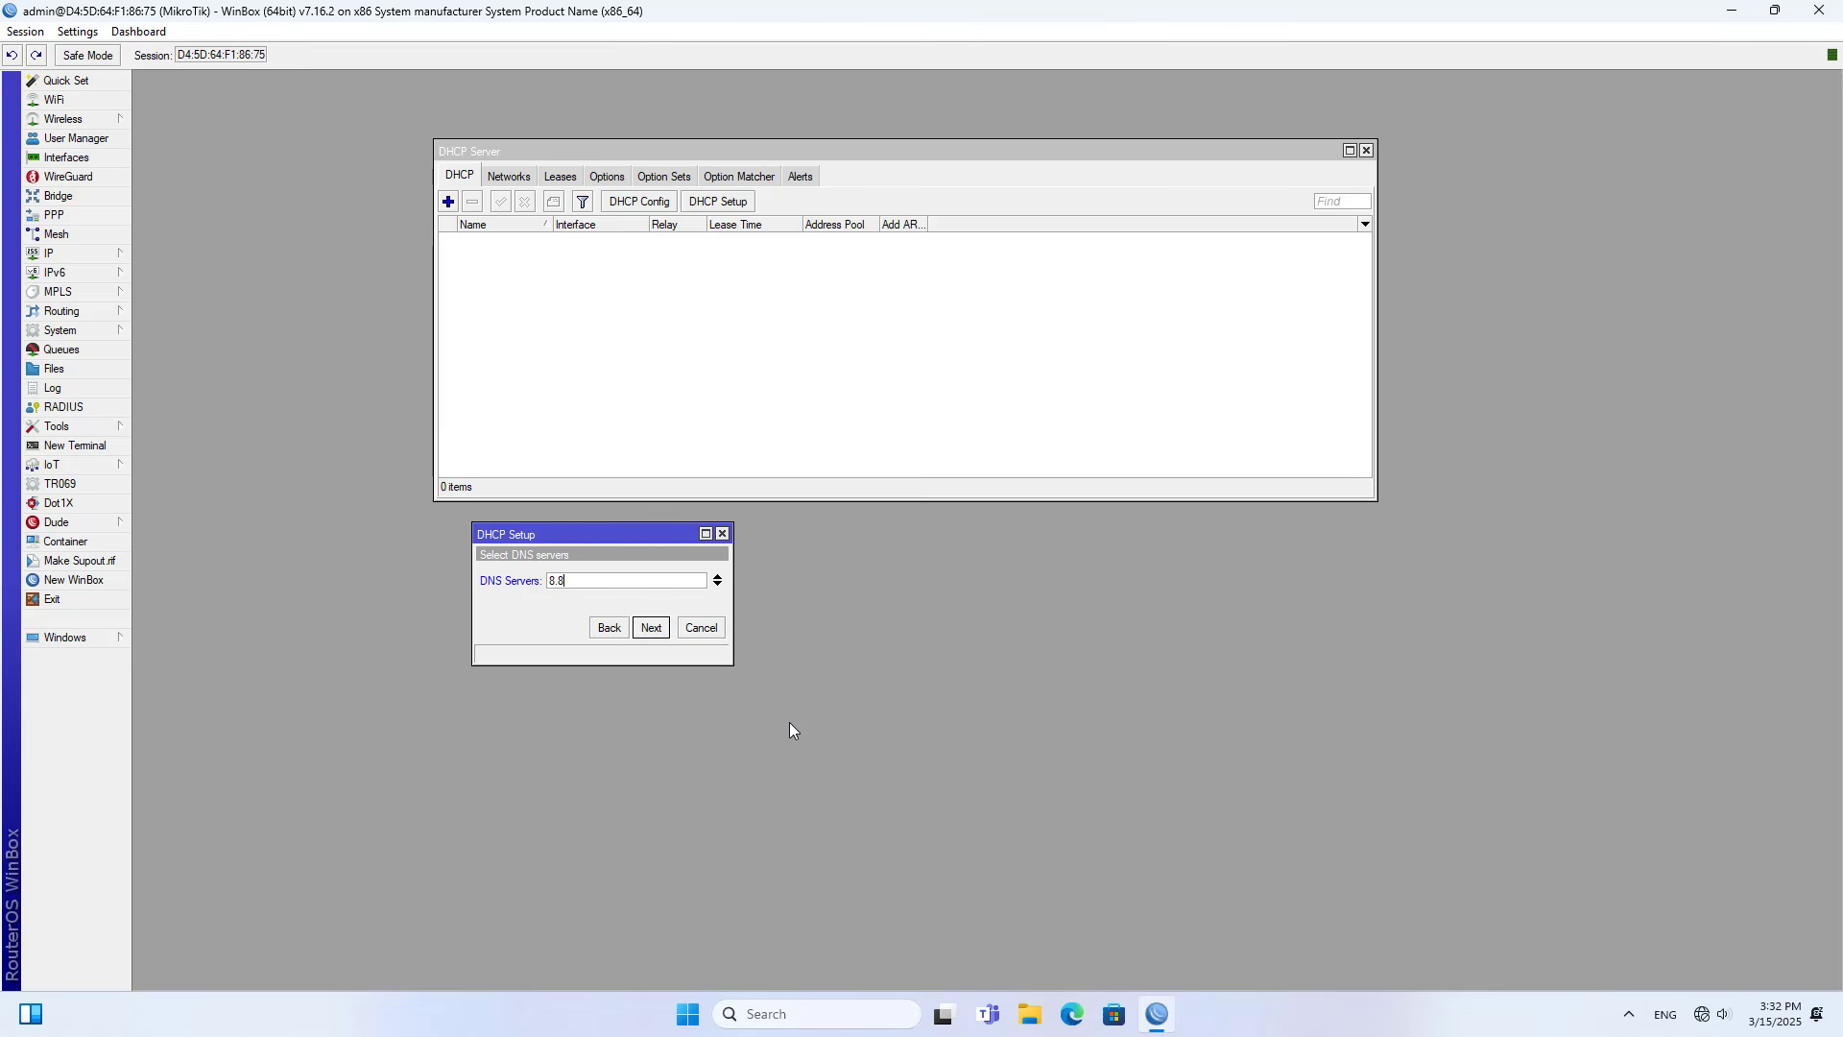
{"action": "left_click", "coordinate": [717, 584]}
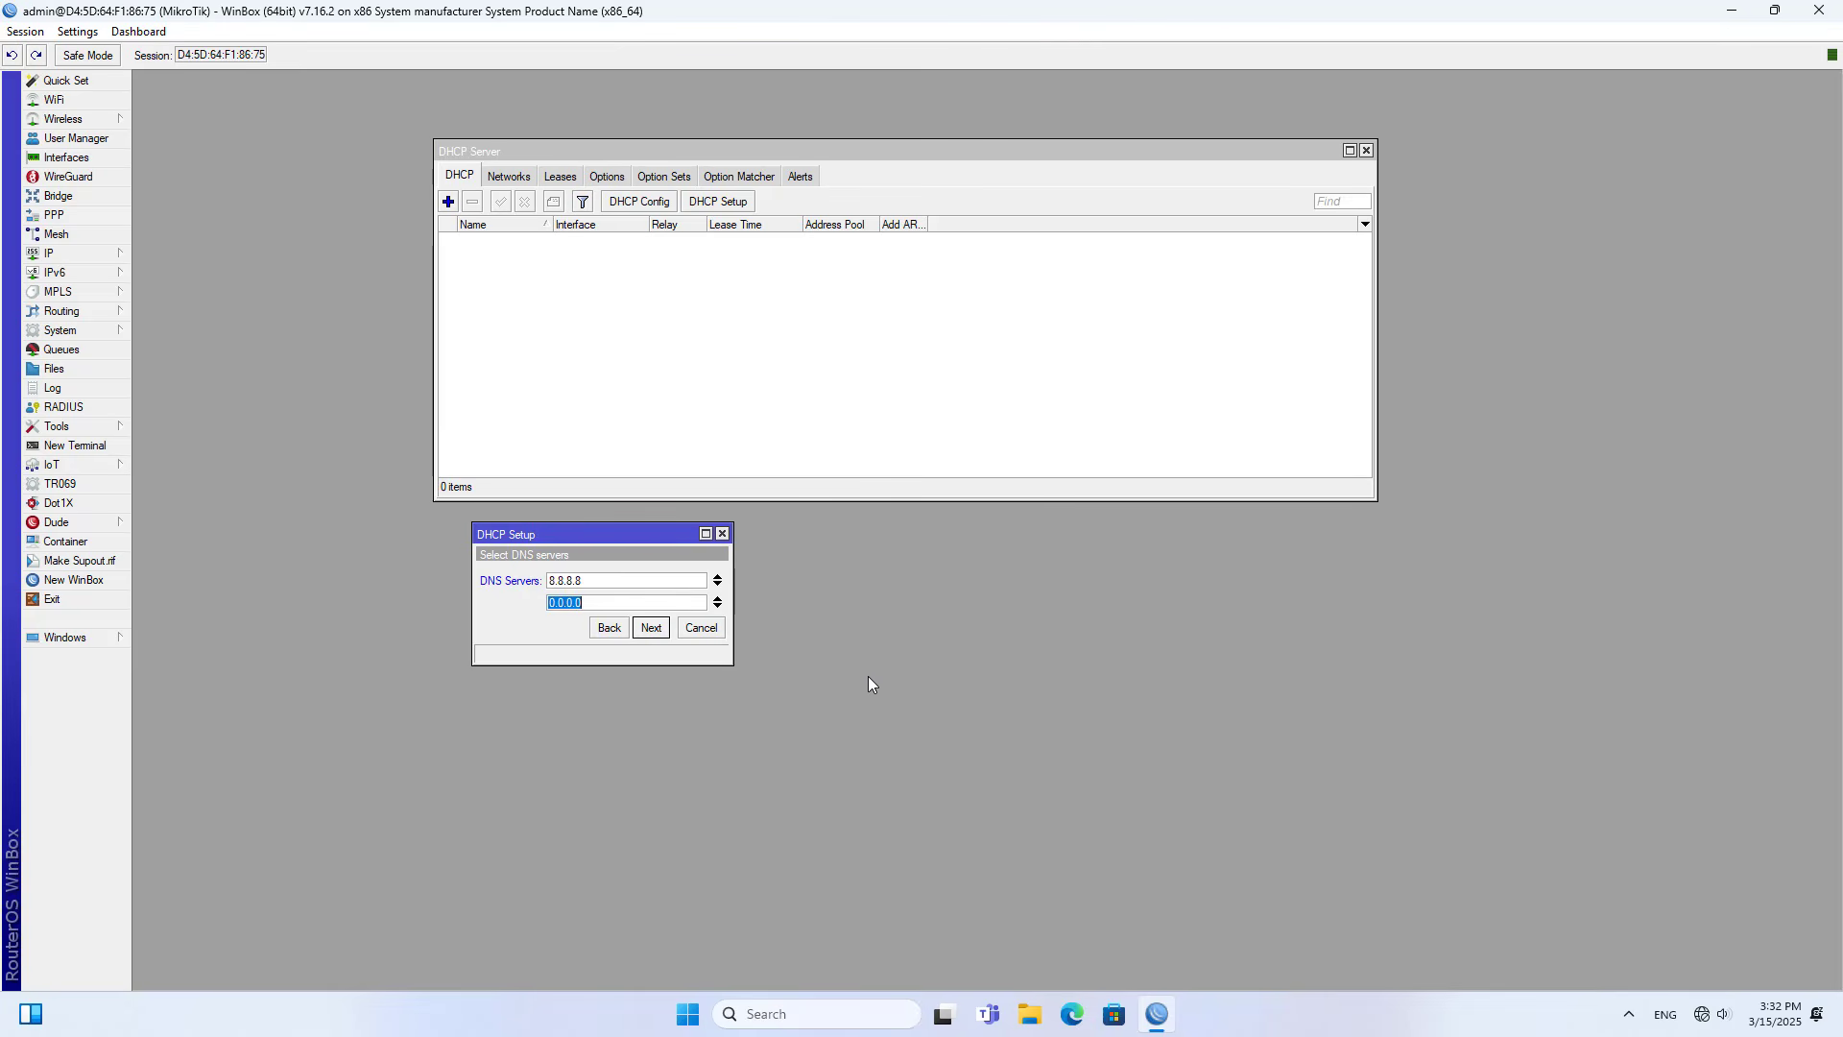
{"action": "type", "text": "1.1.1.1"}
{"action": "left_click_drag", "start_coordinate": [624, 582], "coordinate": [546, 602]}
{"action": "left_click", "coordinate": [655, 629]}
- Accept the 00:30:00 lease time to finish DHCP Setup and select the new DHCP server entry
{"action": "left_click", "coordinate": [668, 633]}
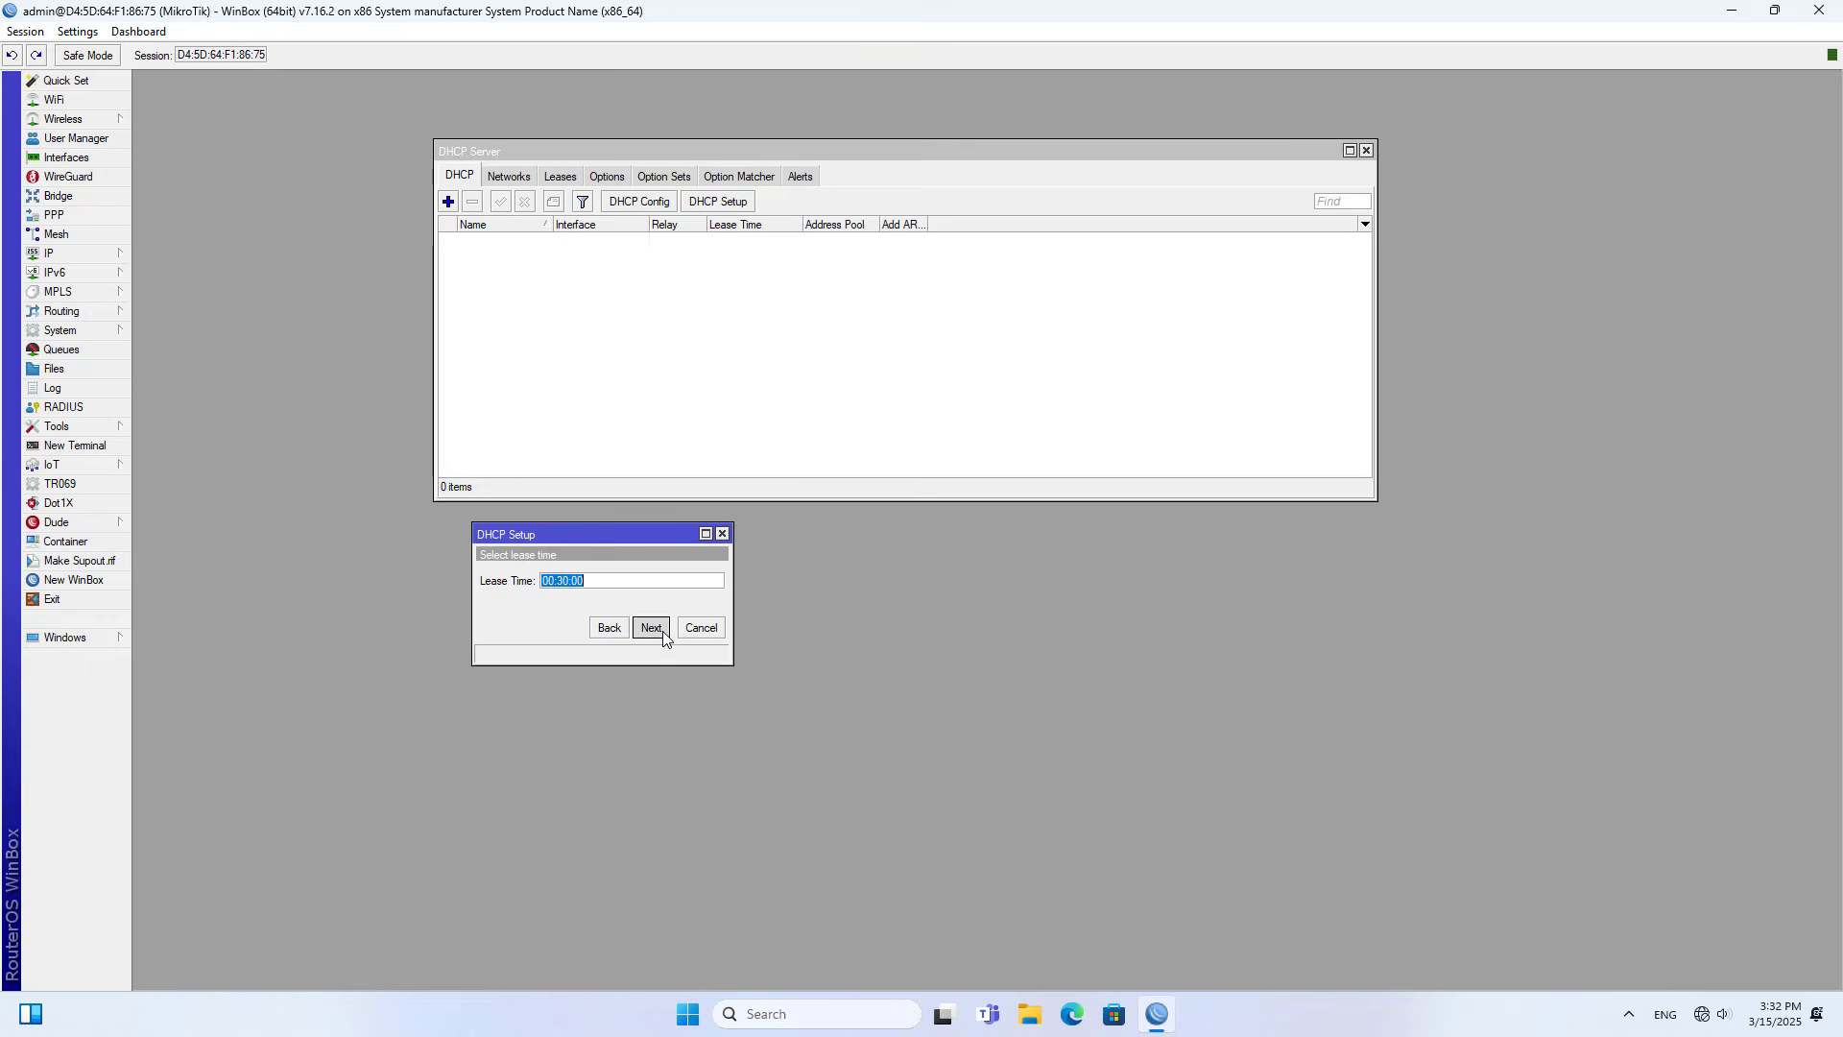
{"action": "left_click", "coordinate": [989, 525]}
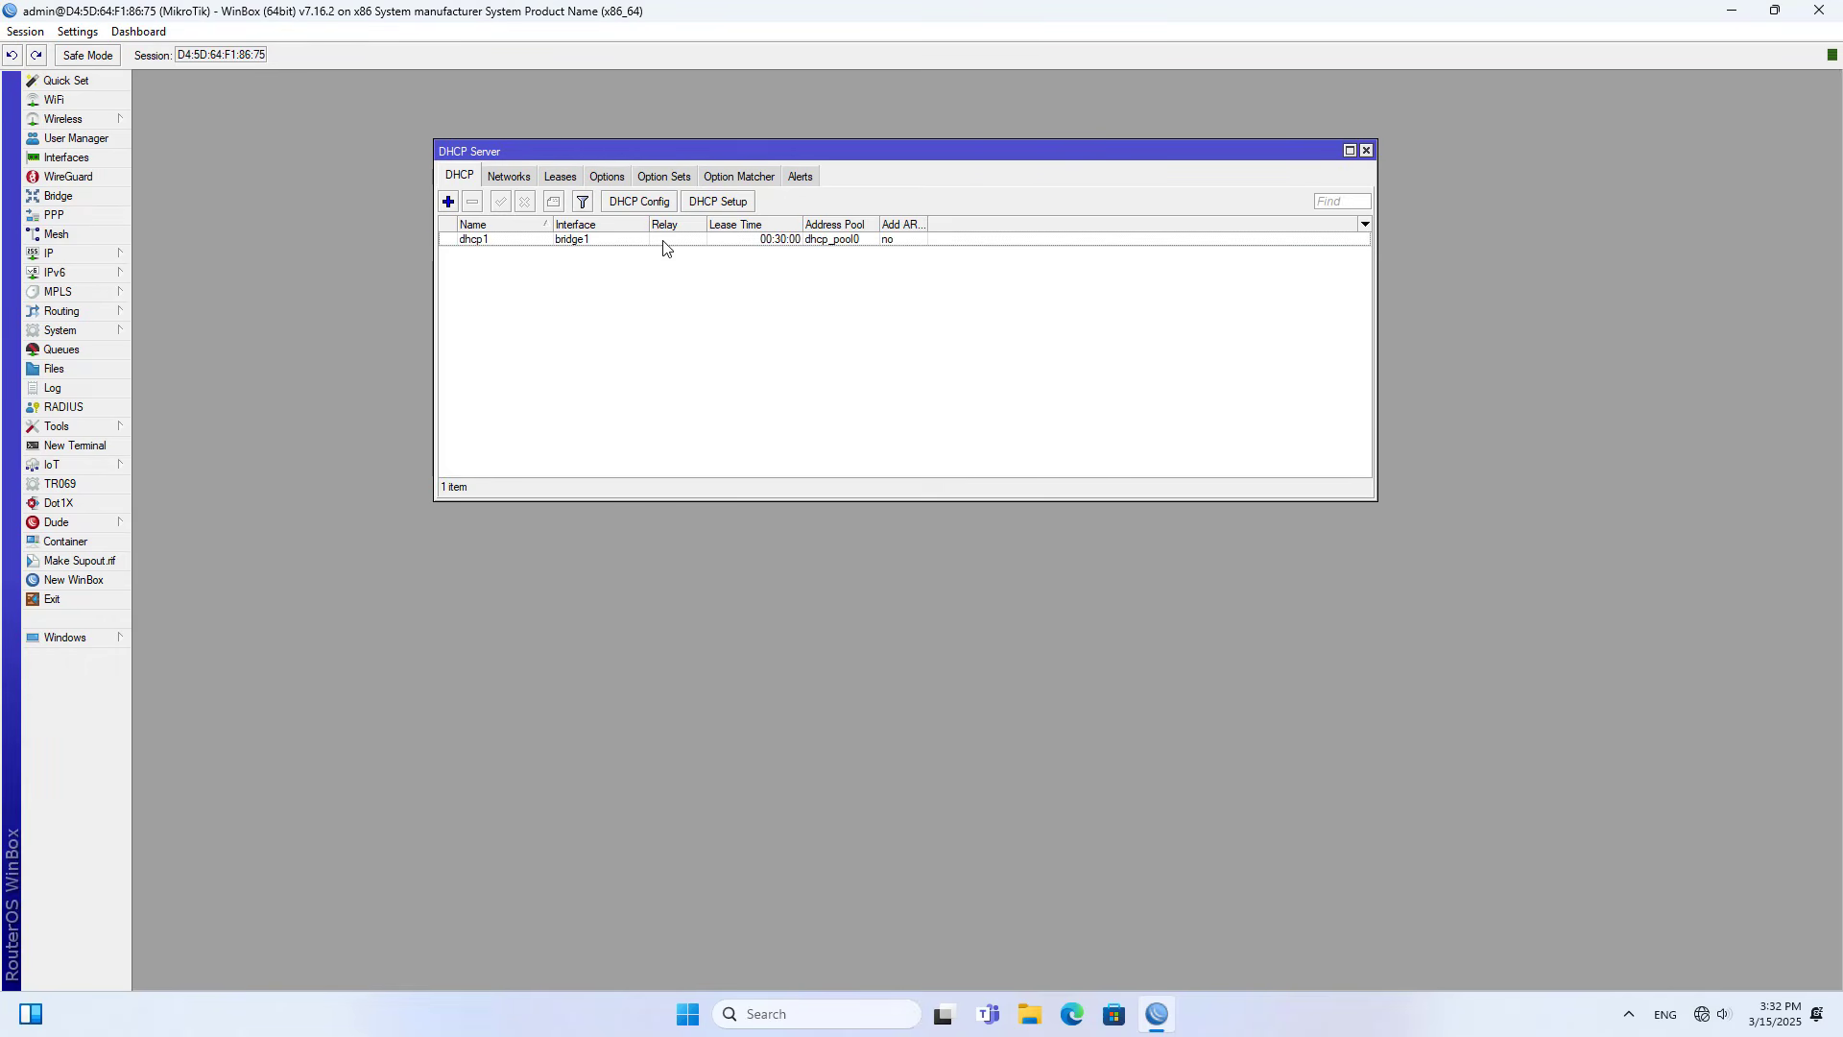
{"action": "left_click", "coordinate": [602, 240]}
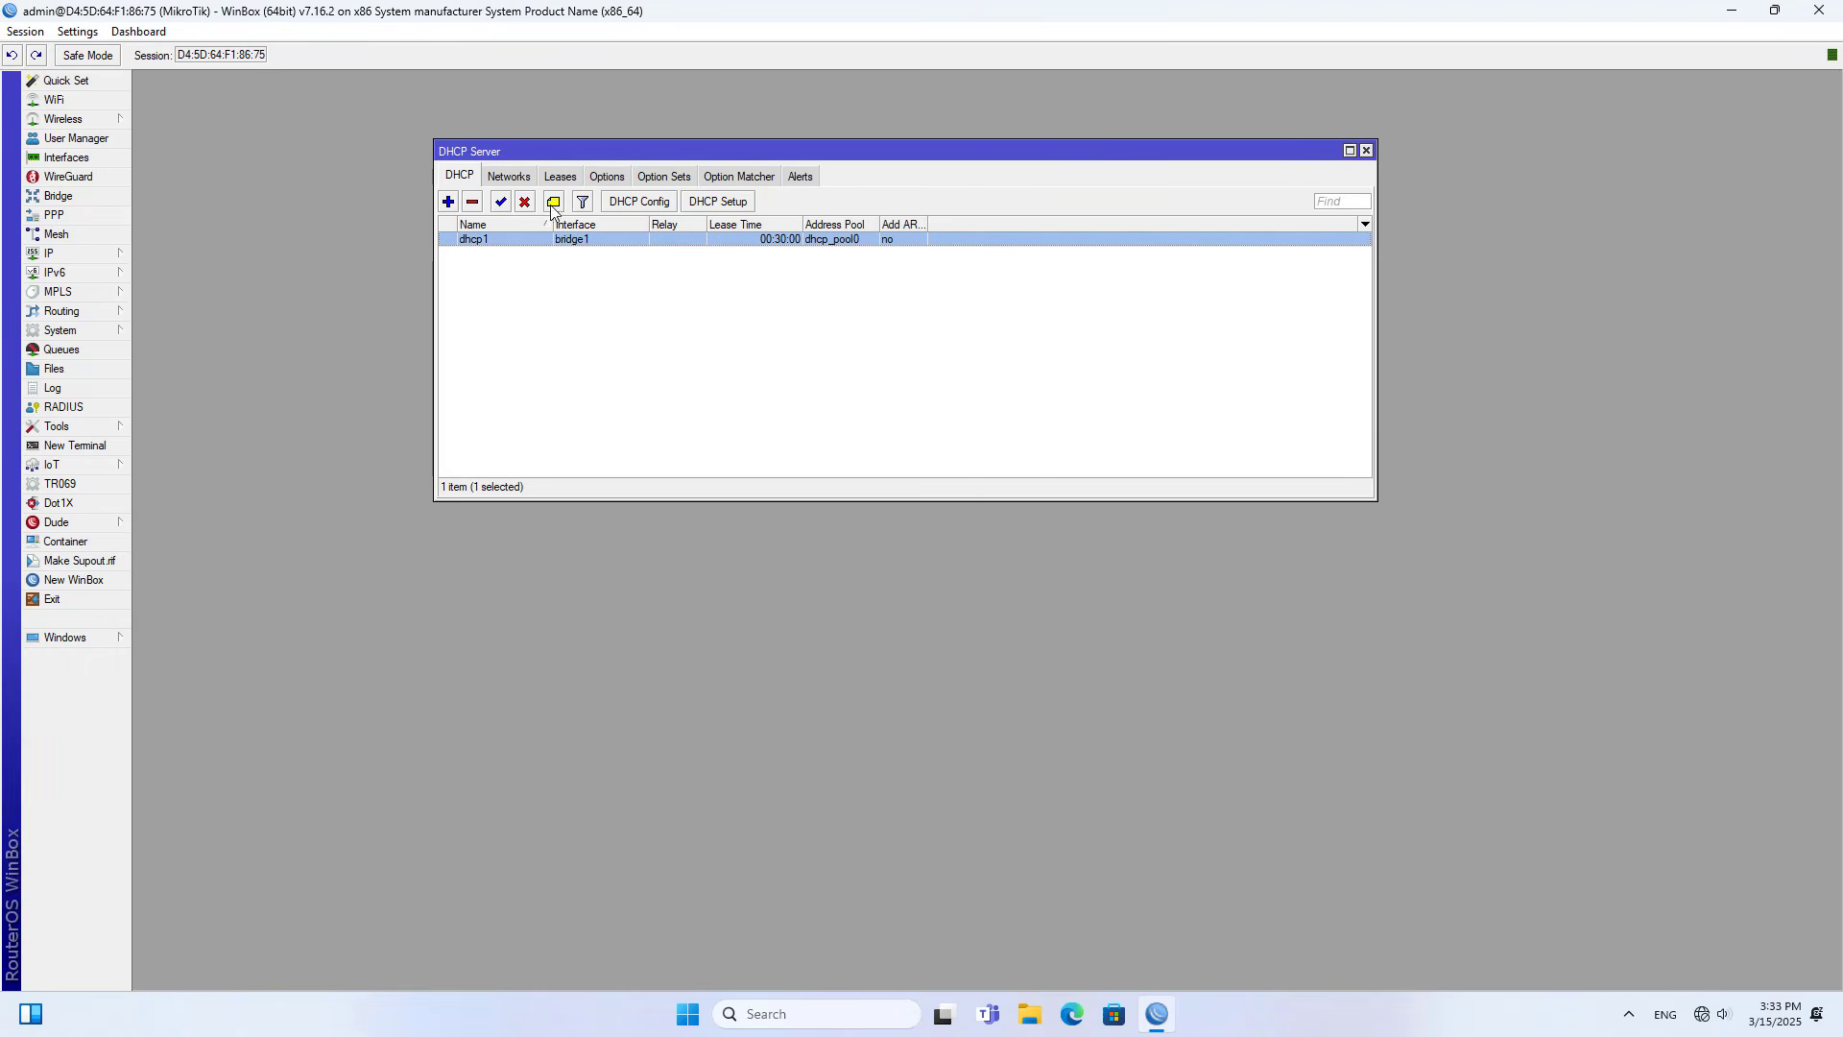
- Review the DHCP network entry's gateway and DNS servers, then close the DHCP Server window
{"action": "left_click", "coordinate": [517, 180]}
{"action": "left_click", "coordinate": [512, 240]}
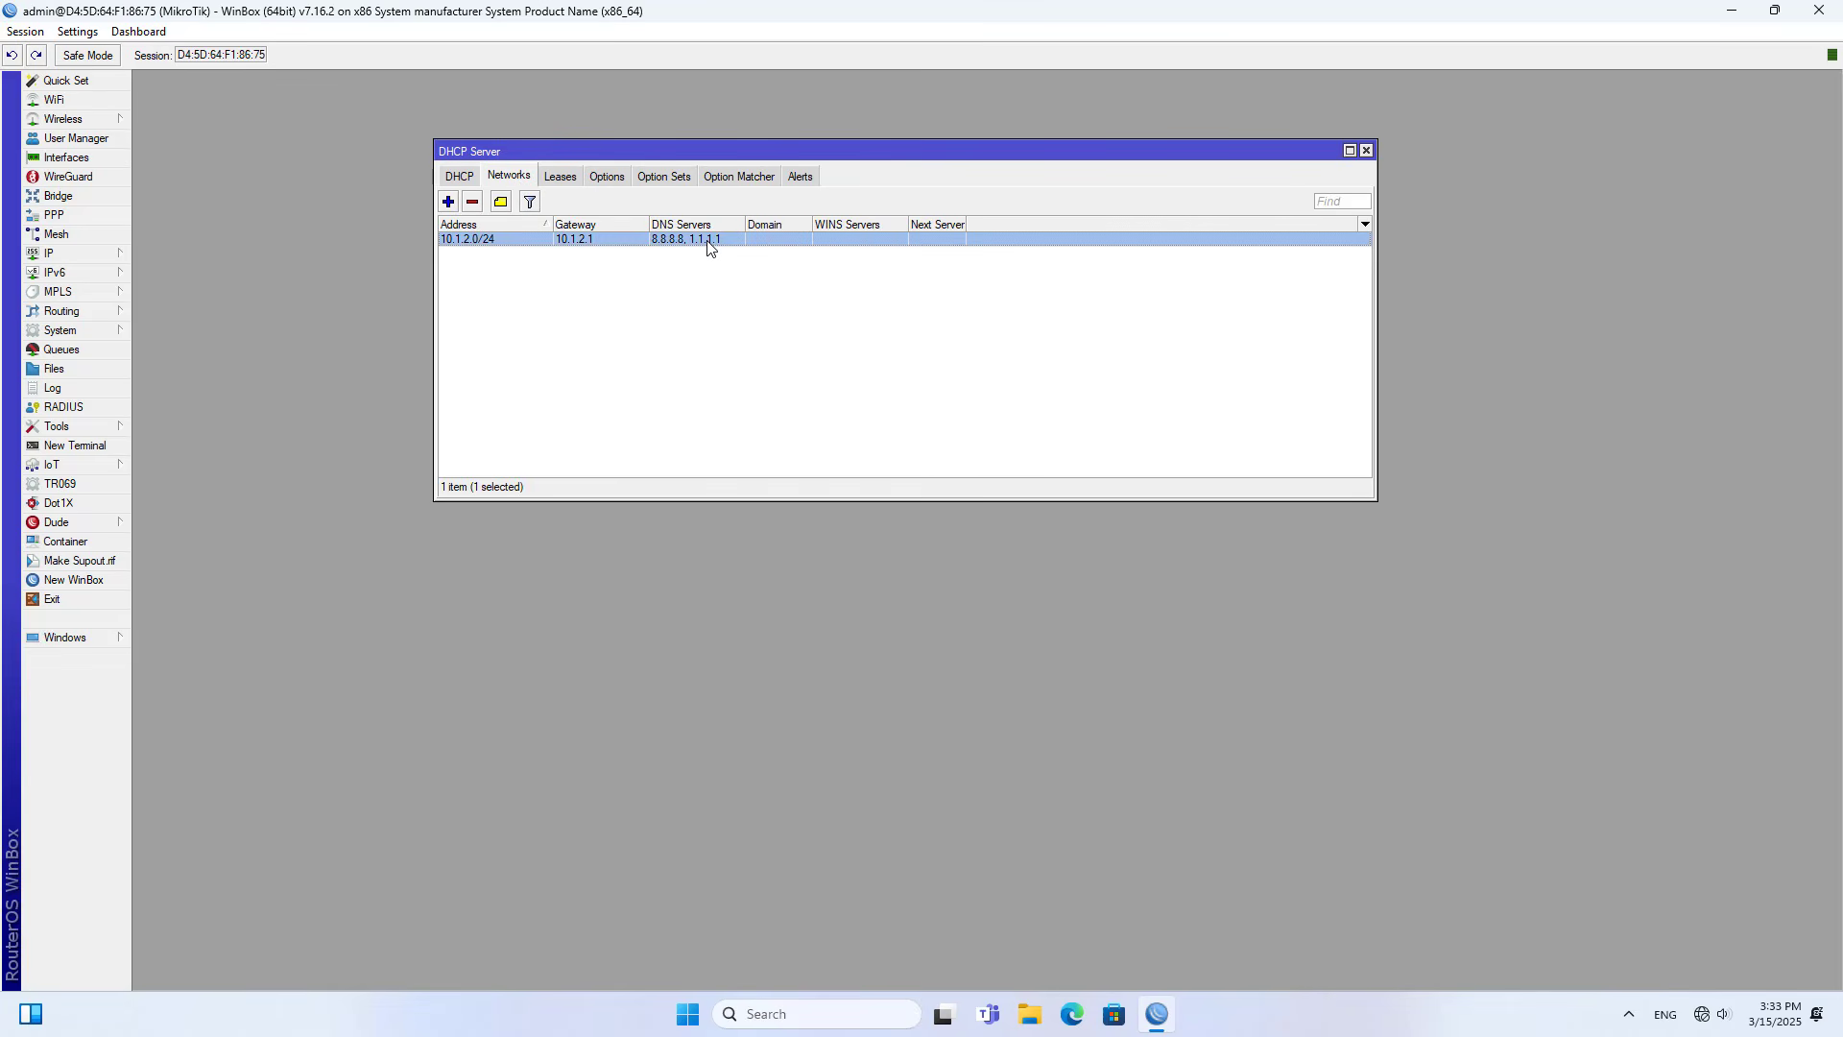
{"action": "left_click", "coordinate": [1366, 152]}
- Switch to Command Prompt from Windows search and run ipconfig on the PC
{"action": "left_click", "coordinate": [825, 1005]}
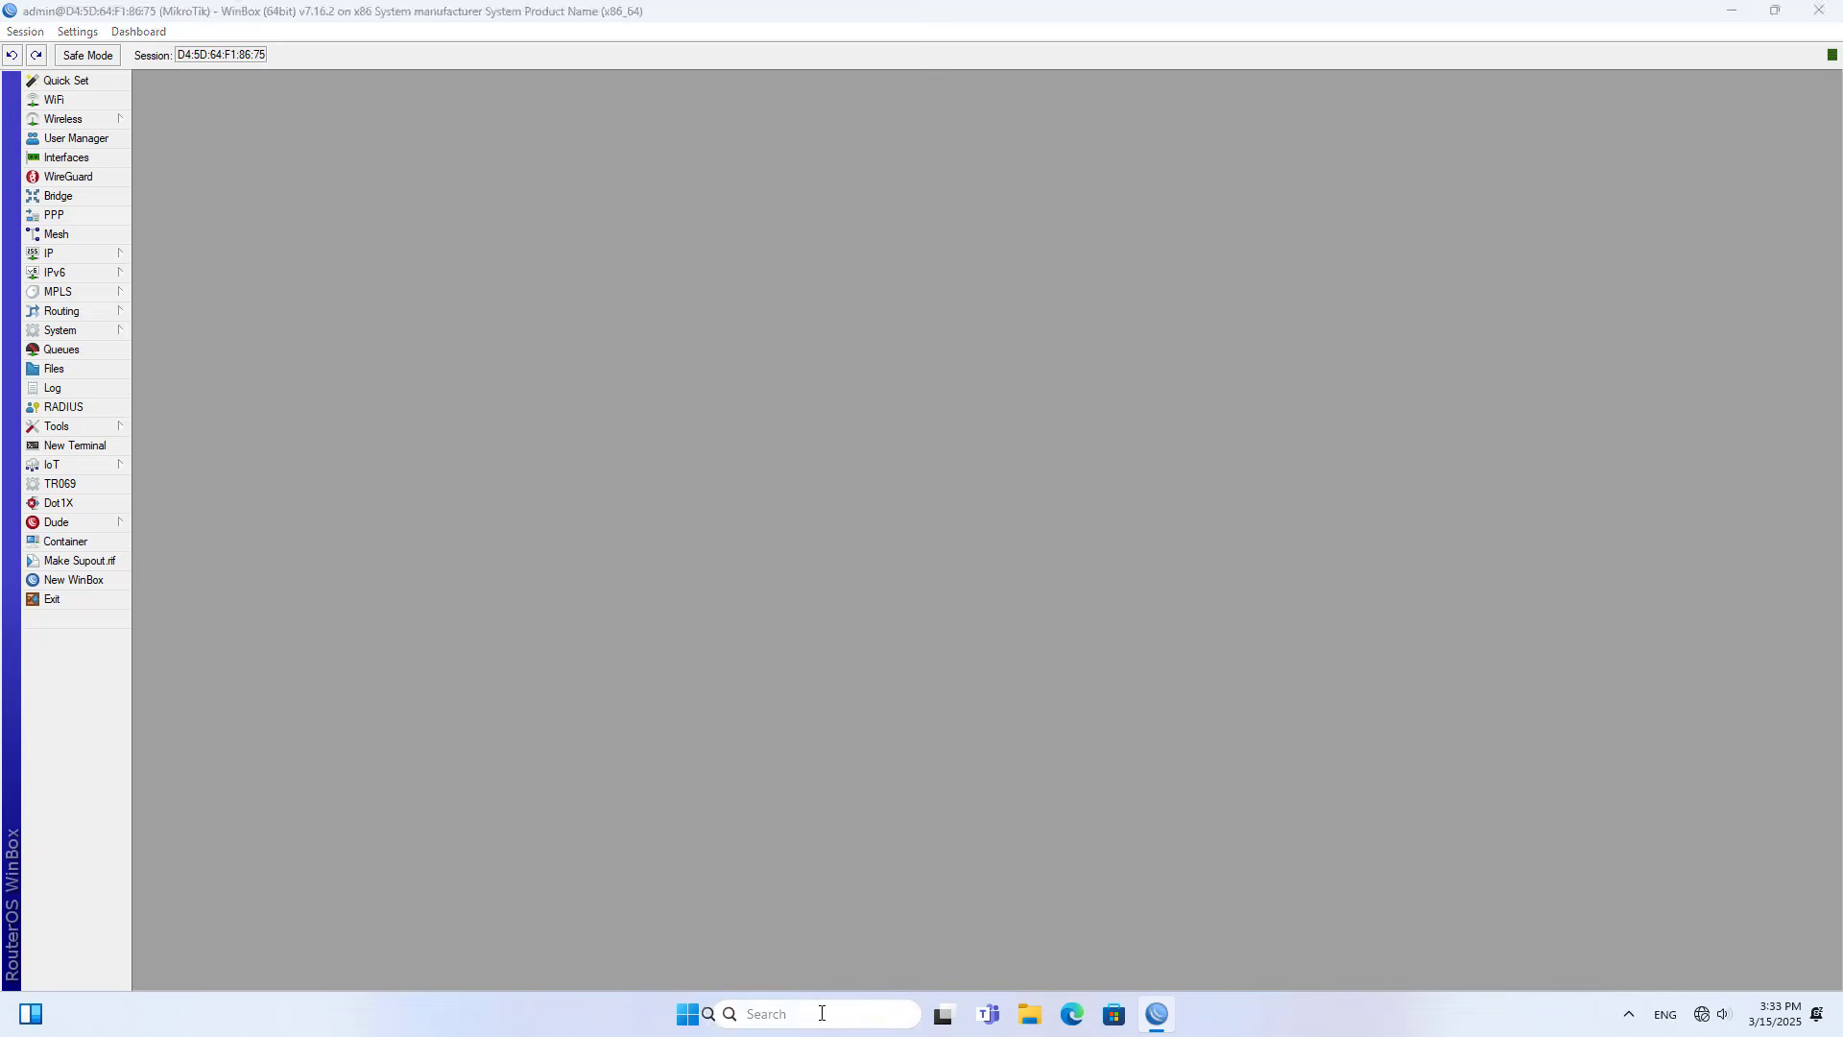
{"action": "type", "text": "cmd"}
{"action": "key", "text": "Return"}
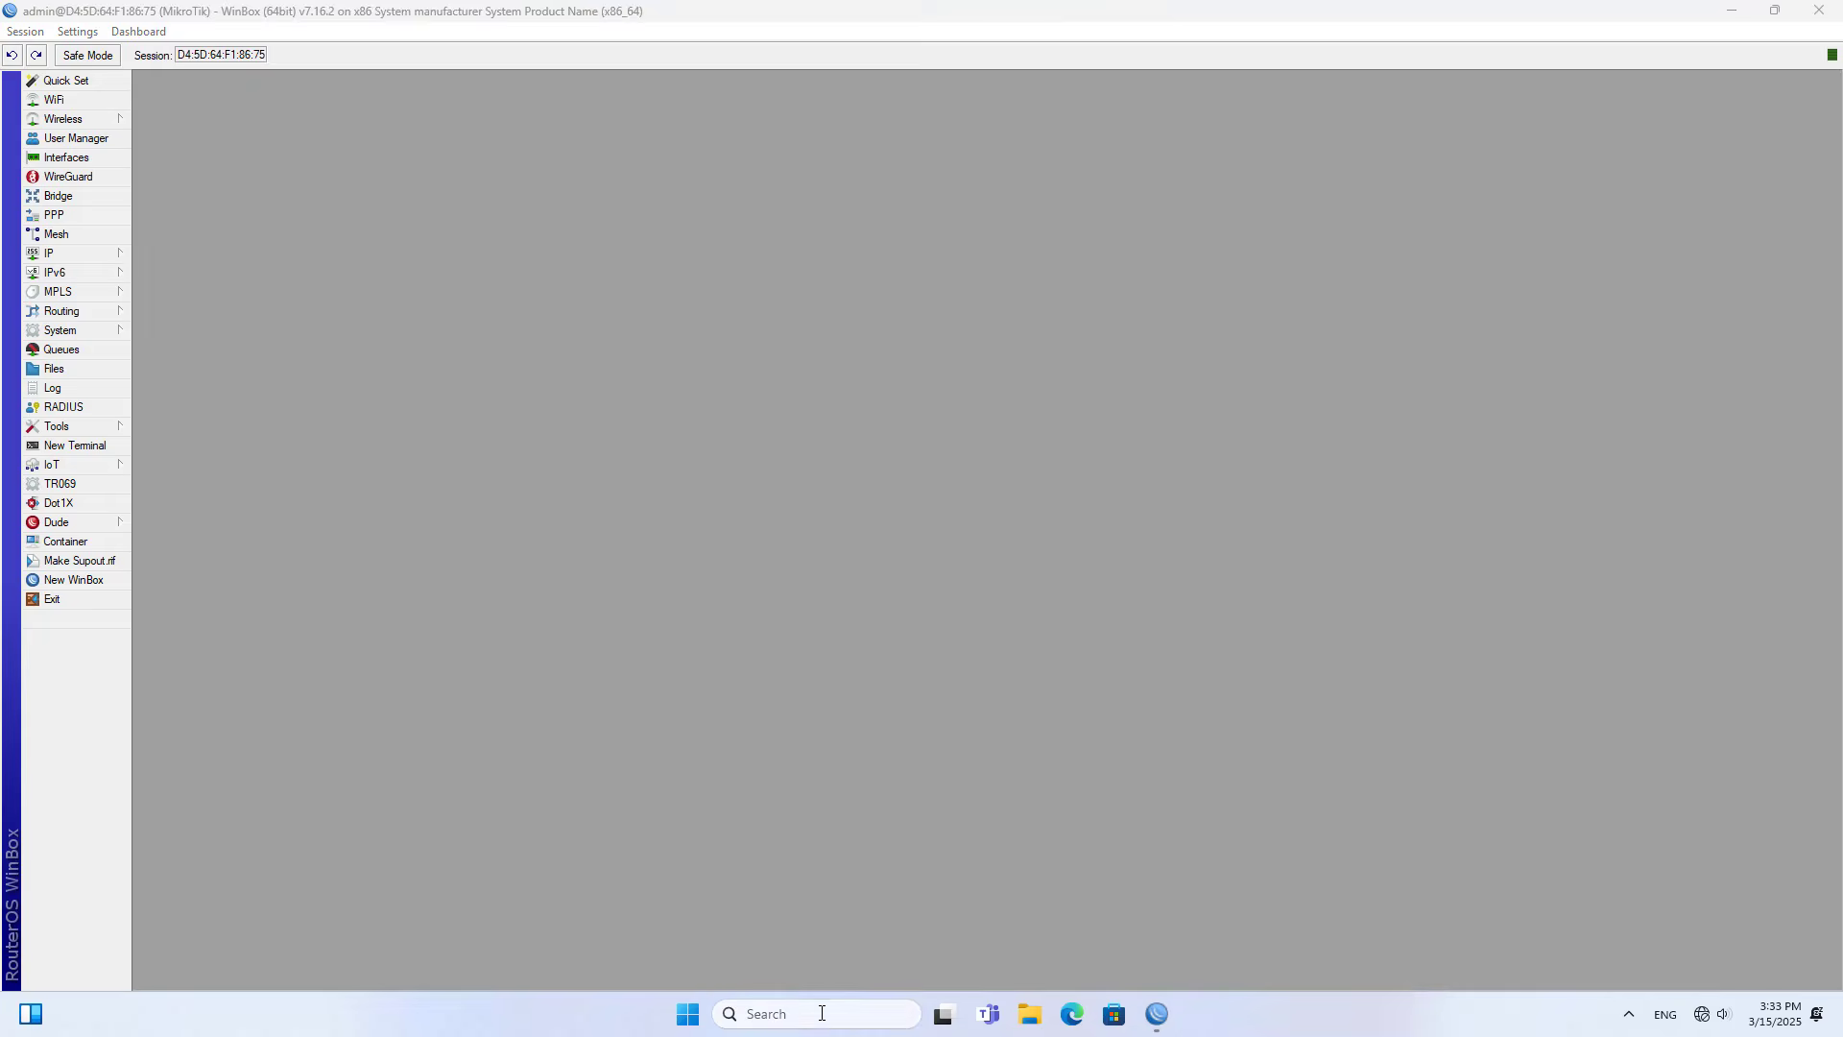
{"action": "type", "text": "ipcon"}
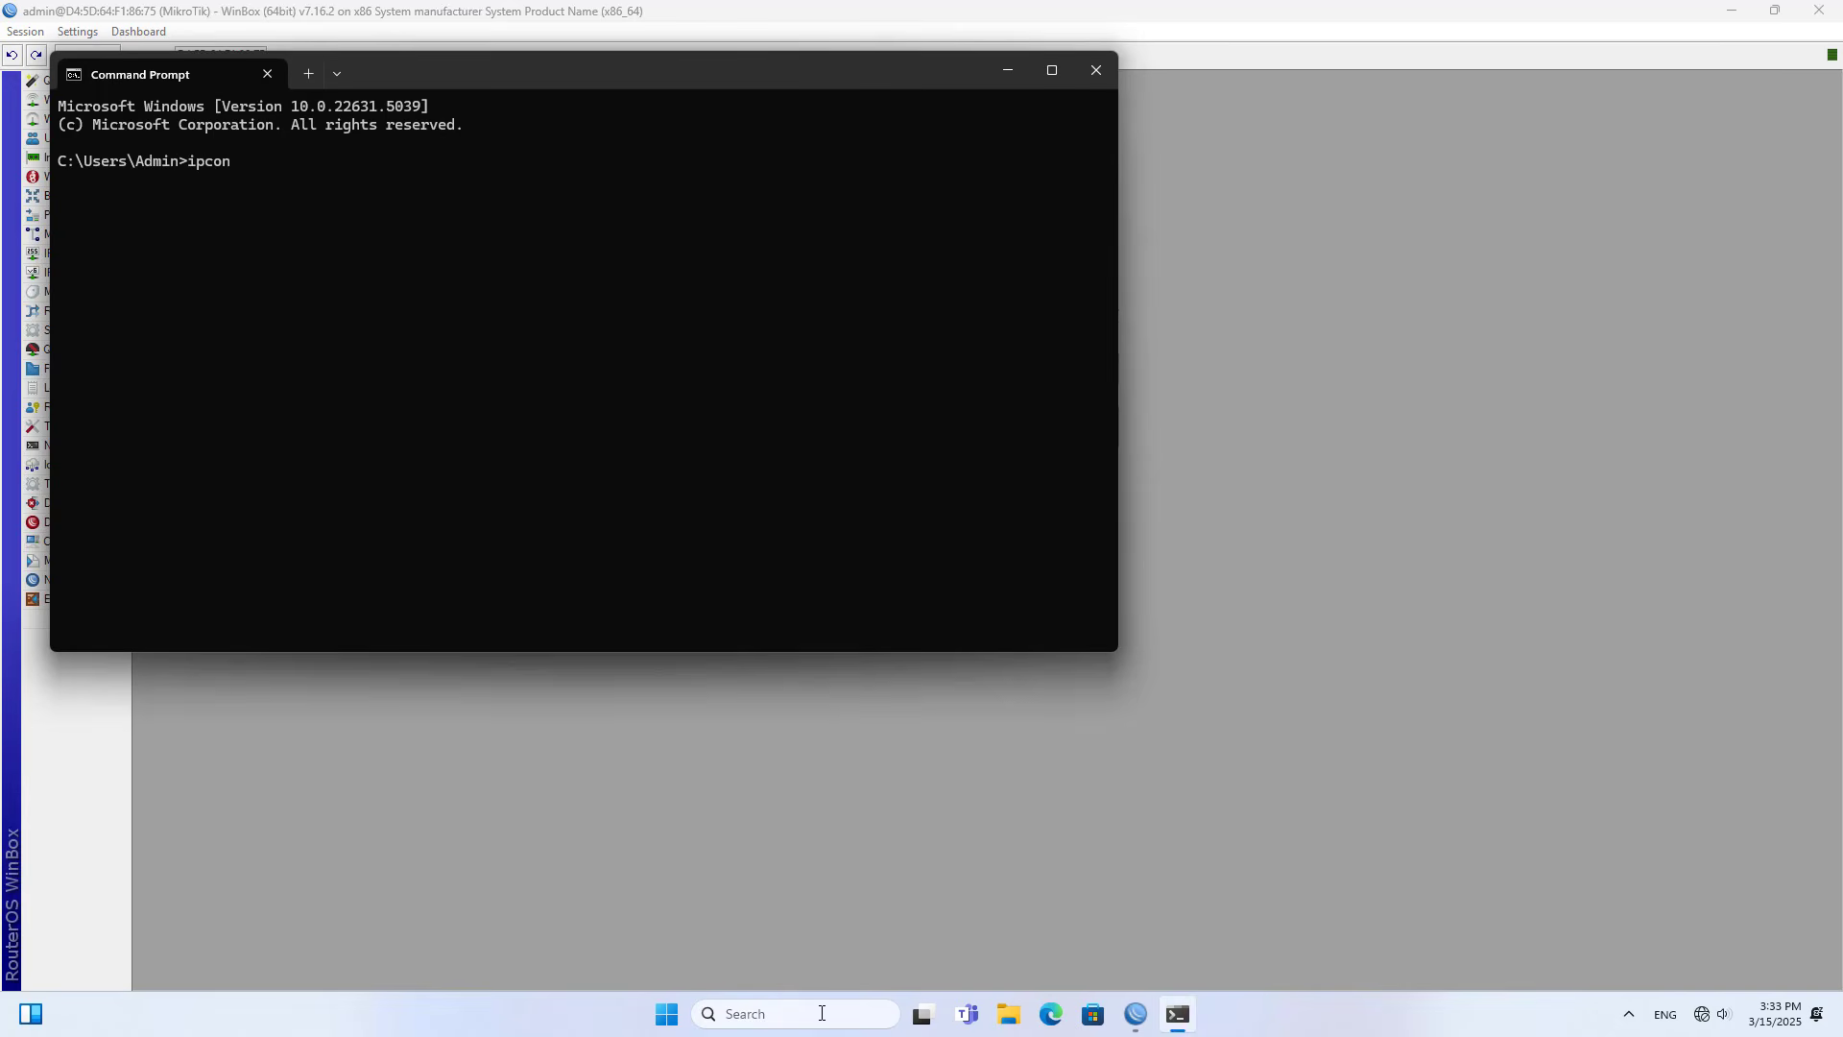
{"action": "type", "text": "fig"}
{"action": "key", "text": "Return"}
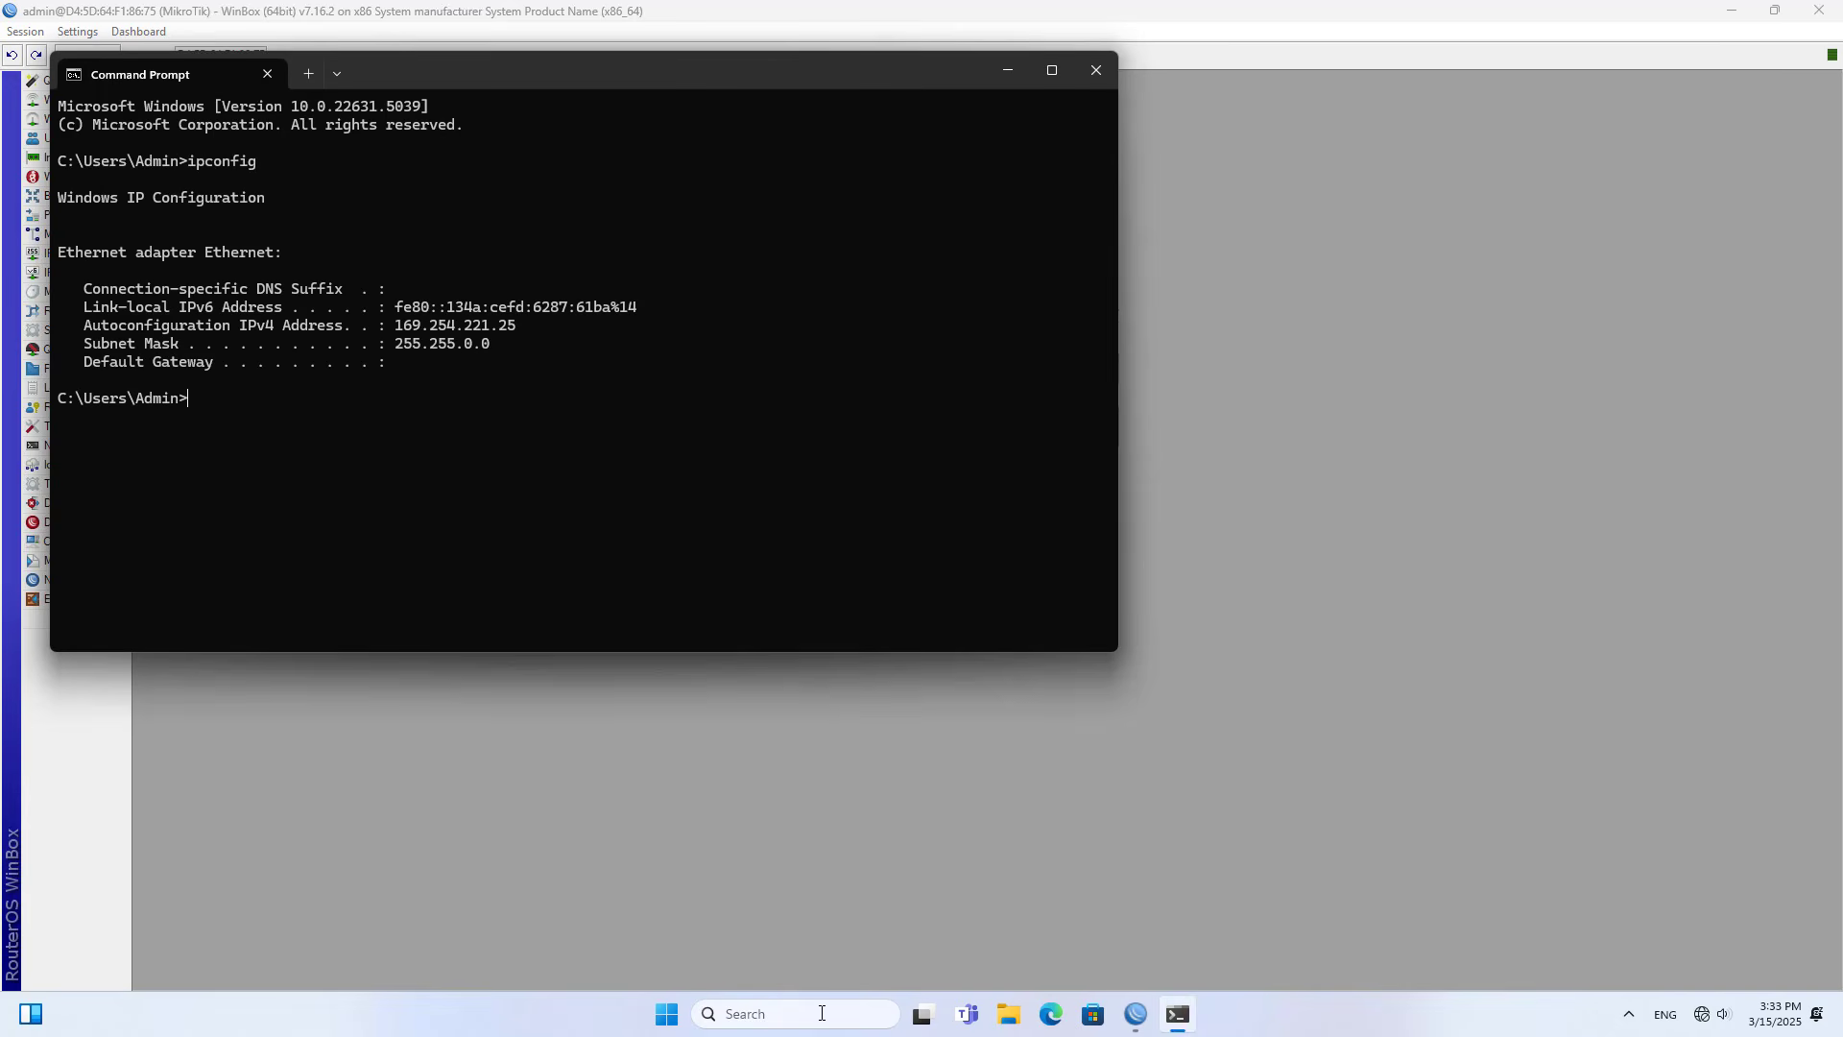
- Renew the PC's DHCP lease with ipconfig /renew and highlight the assigned IPv4 address
{"action": "key", "text": "Up"}
{"action": "key", "text": "Return"}
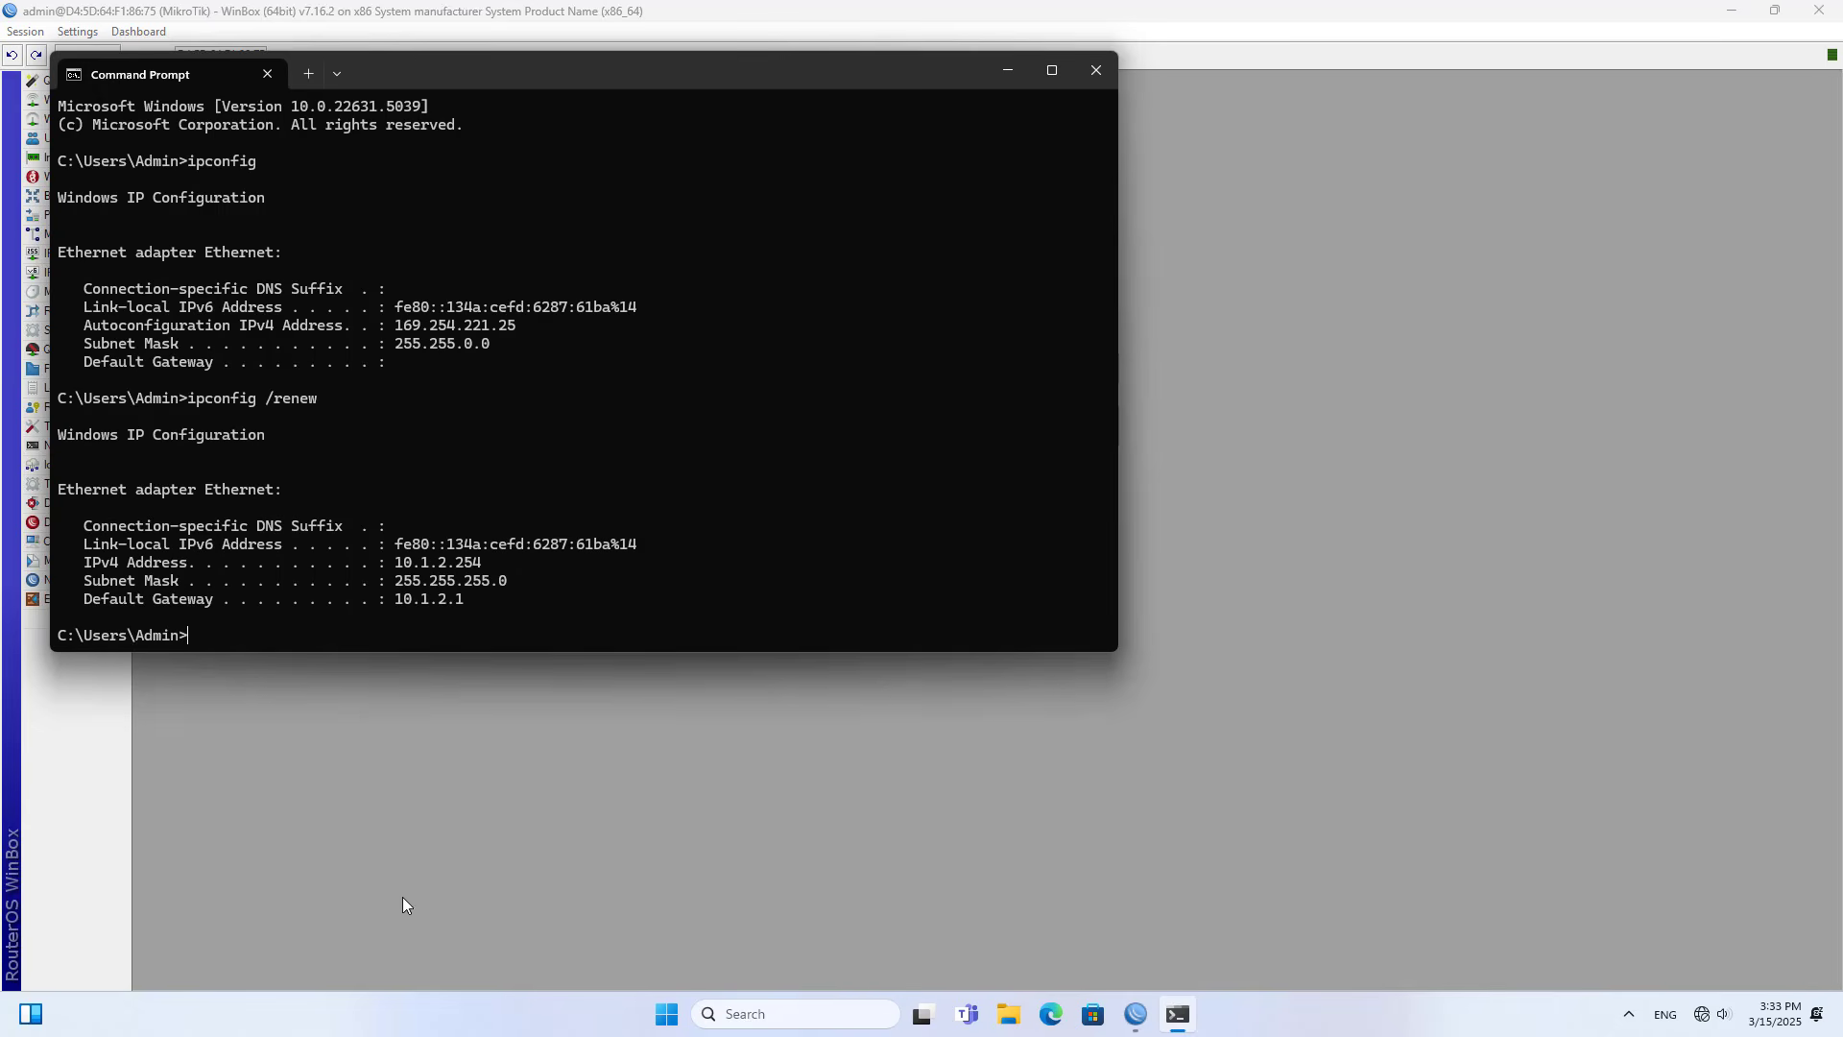
{"action": "left_click_drag", "start_coordinate": [408, 561], "coordinate": [398, 561]}
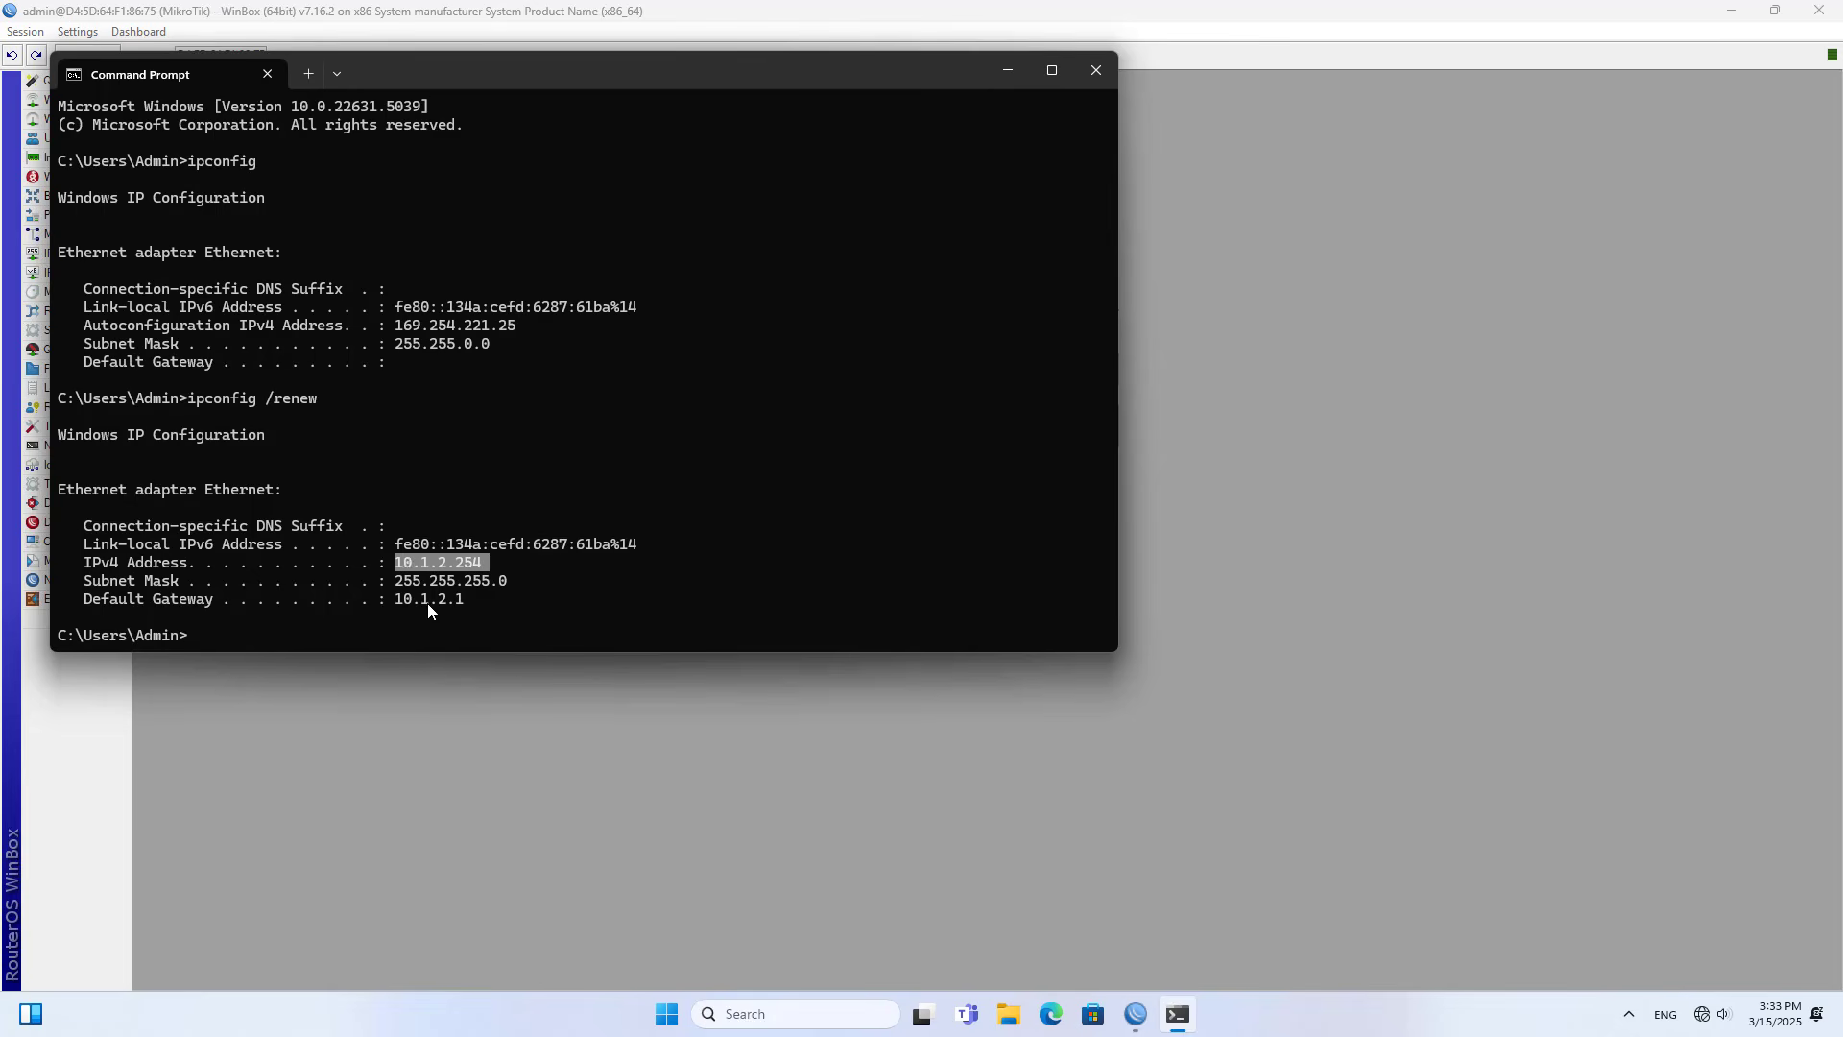
{"action": "left_click", "coordinate": [463, 603]}
- Run ipconfig /all to examine the PC's DNS servers, then close Command Prompt
{"action": "left_click_drag", "start_coordinate": [507, 75], "coordinate": [835, 144]}
{"action": "type", "text": "ipconfi"}
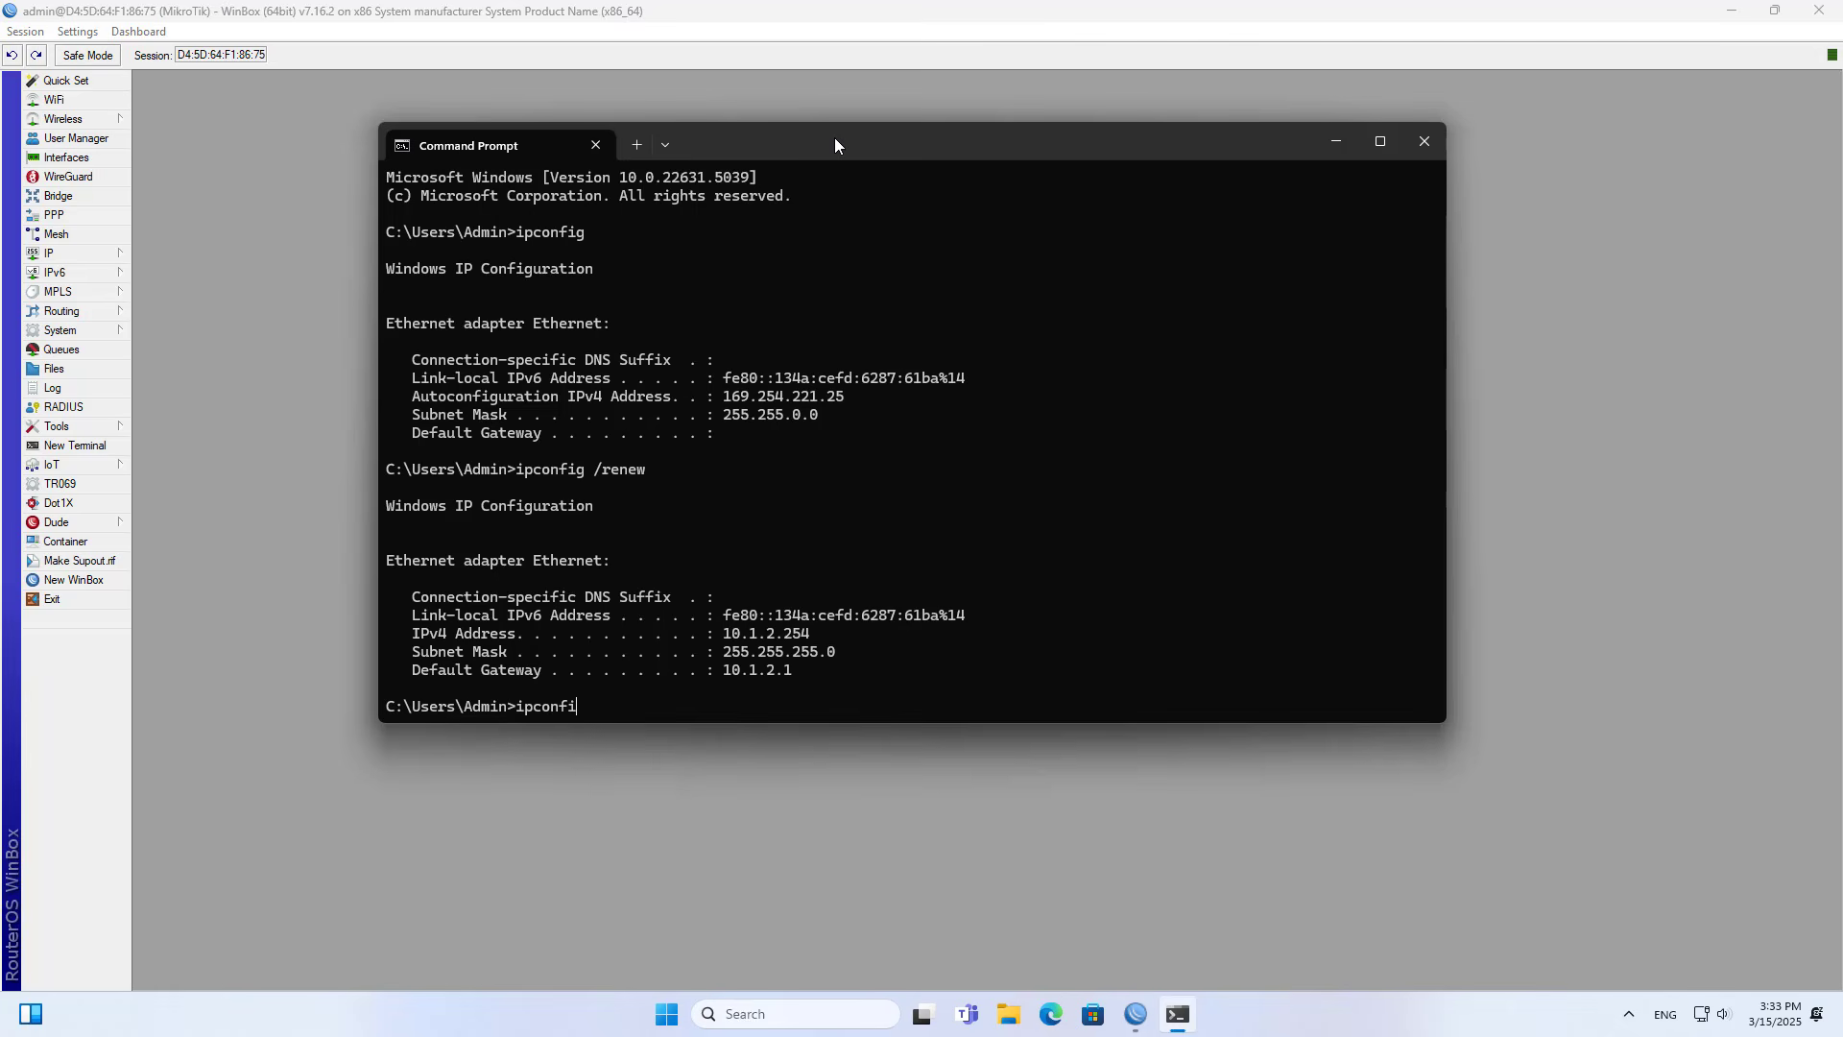
{"action": "type", "text": "g /all"}
{"action": "key", "text": "Return"}
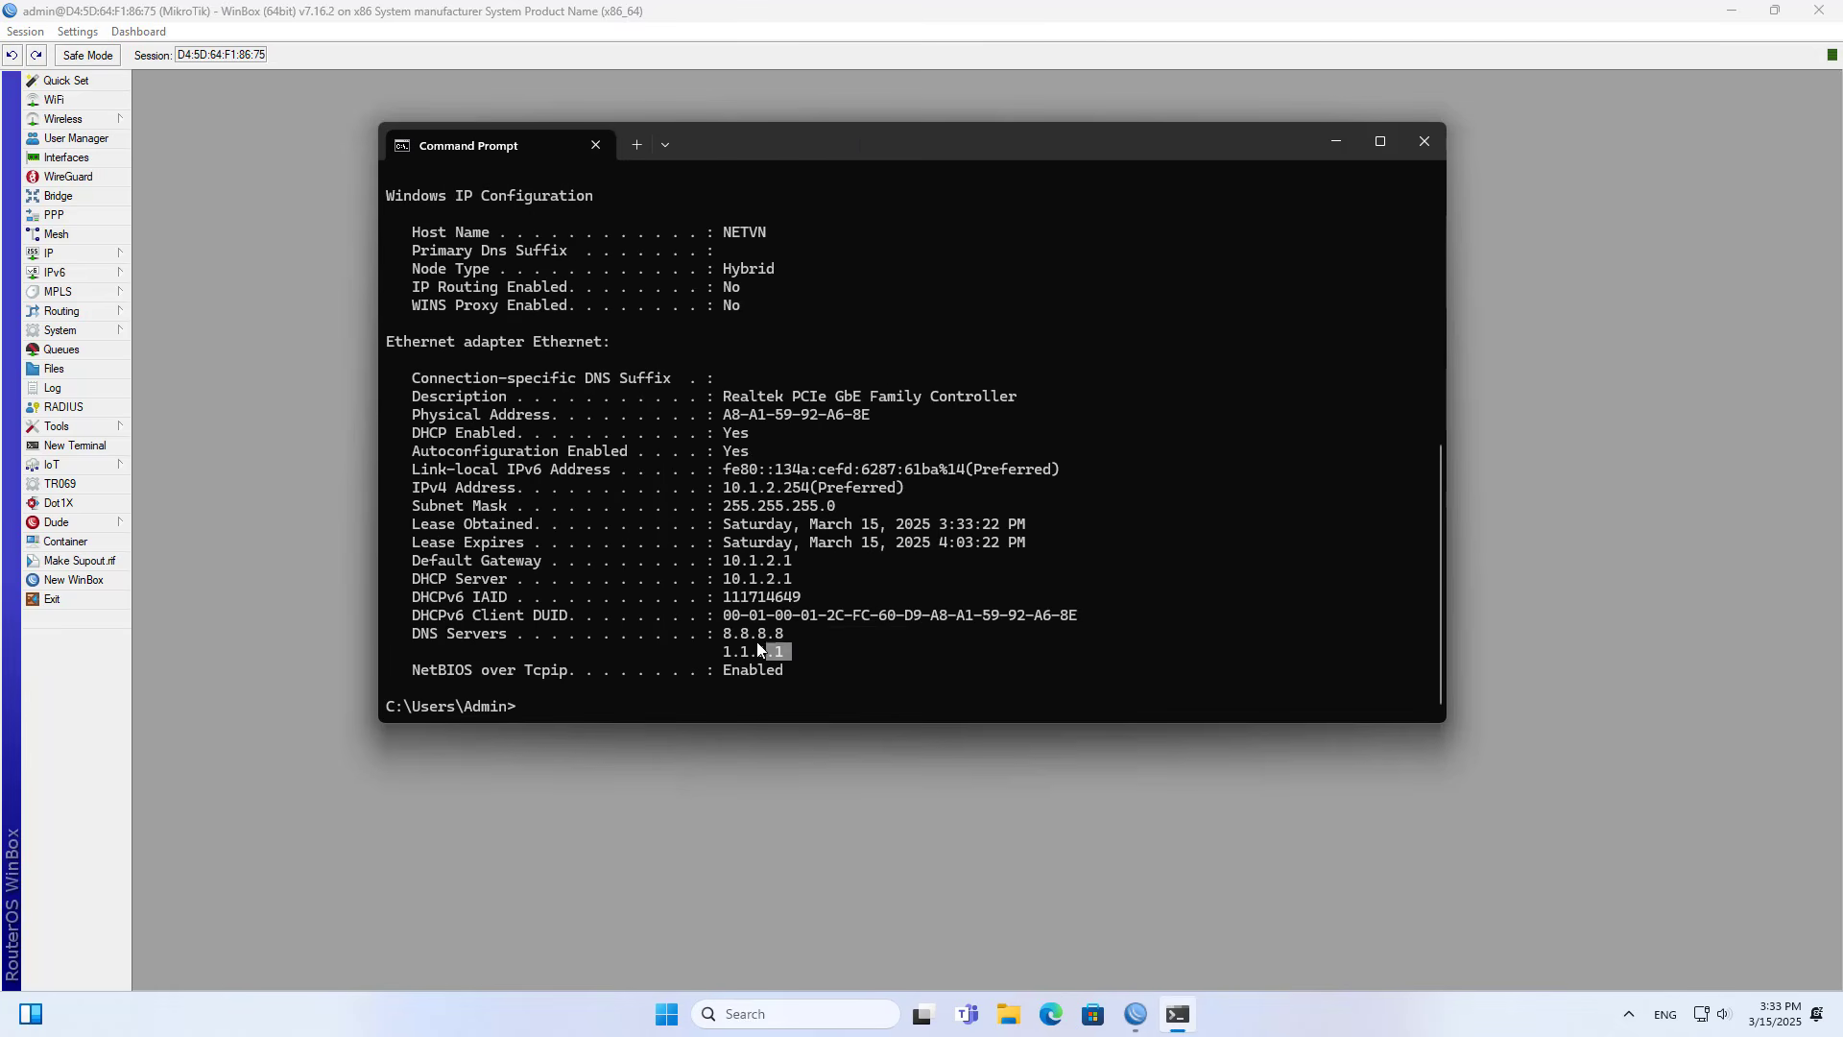
{"action": "left_click_drag", "start_coordinate": [789, 649], "coordinate": [718, 633]}
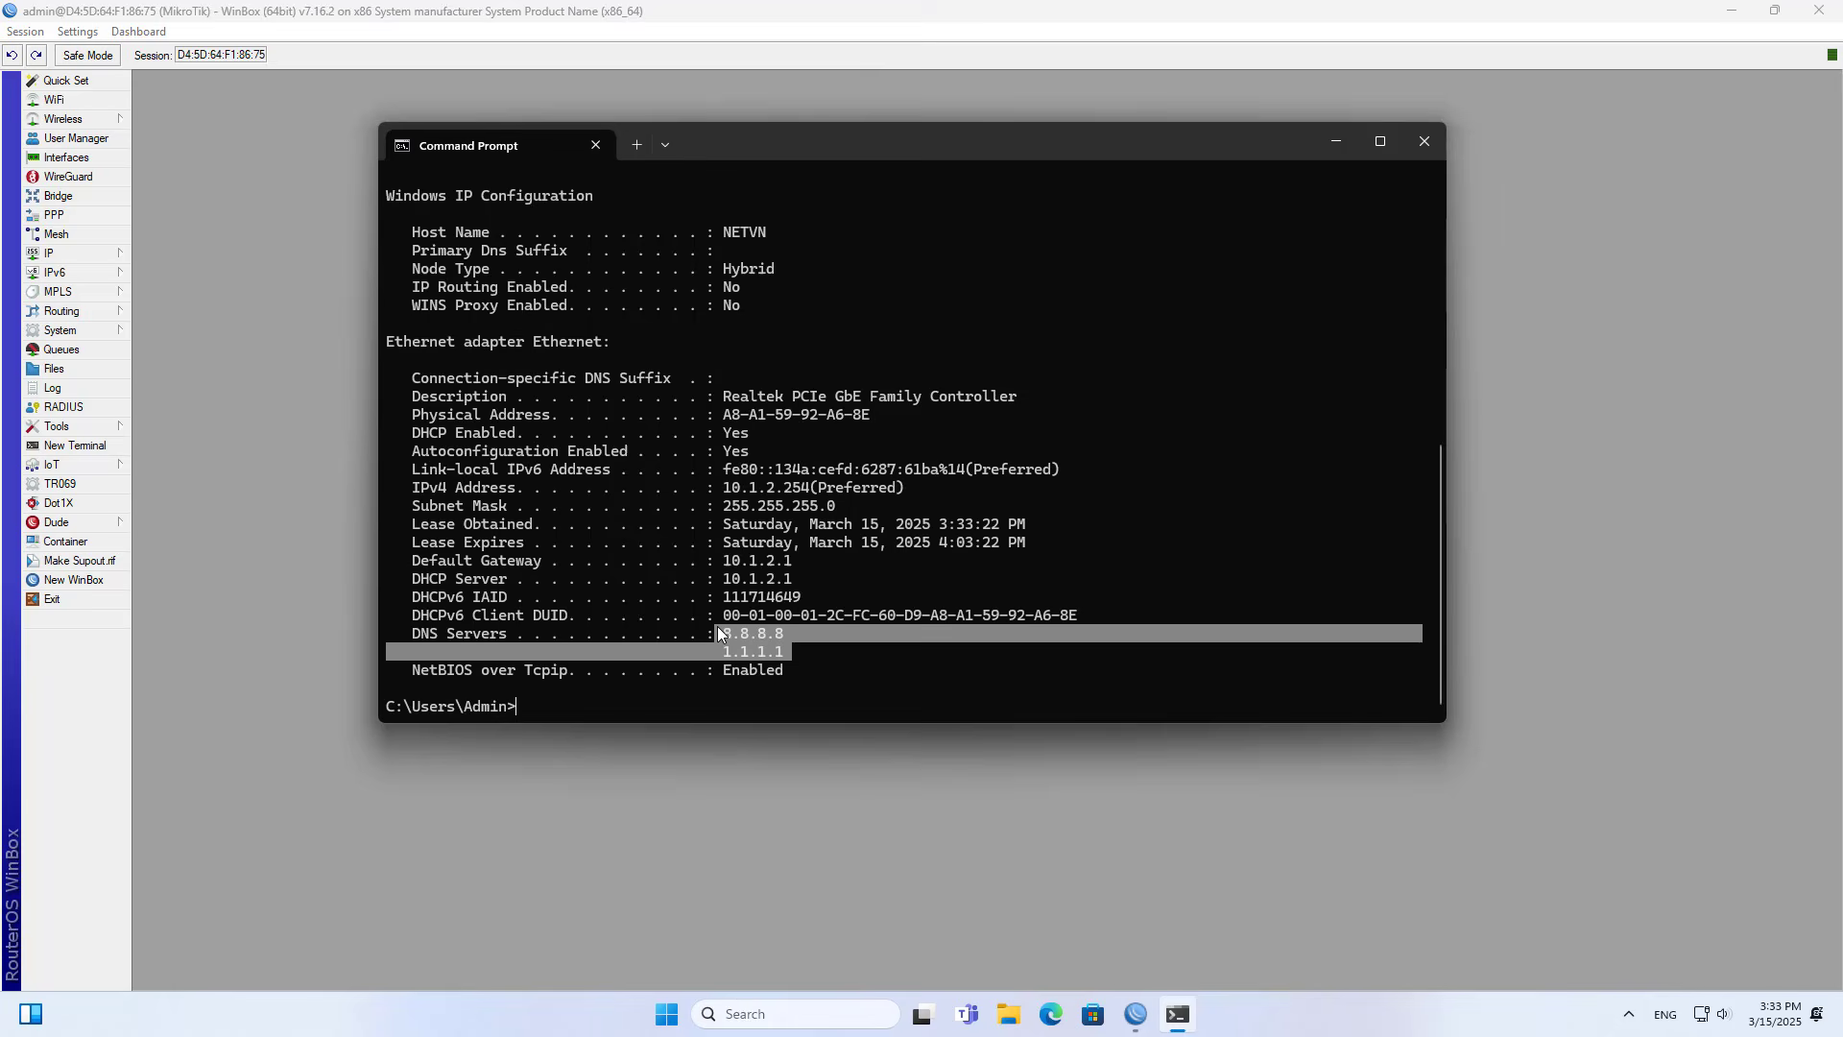
{"action": "left_click", "coordinate": [1426, 143]}
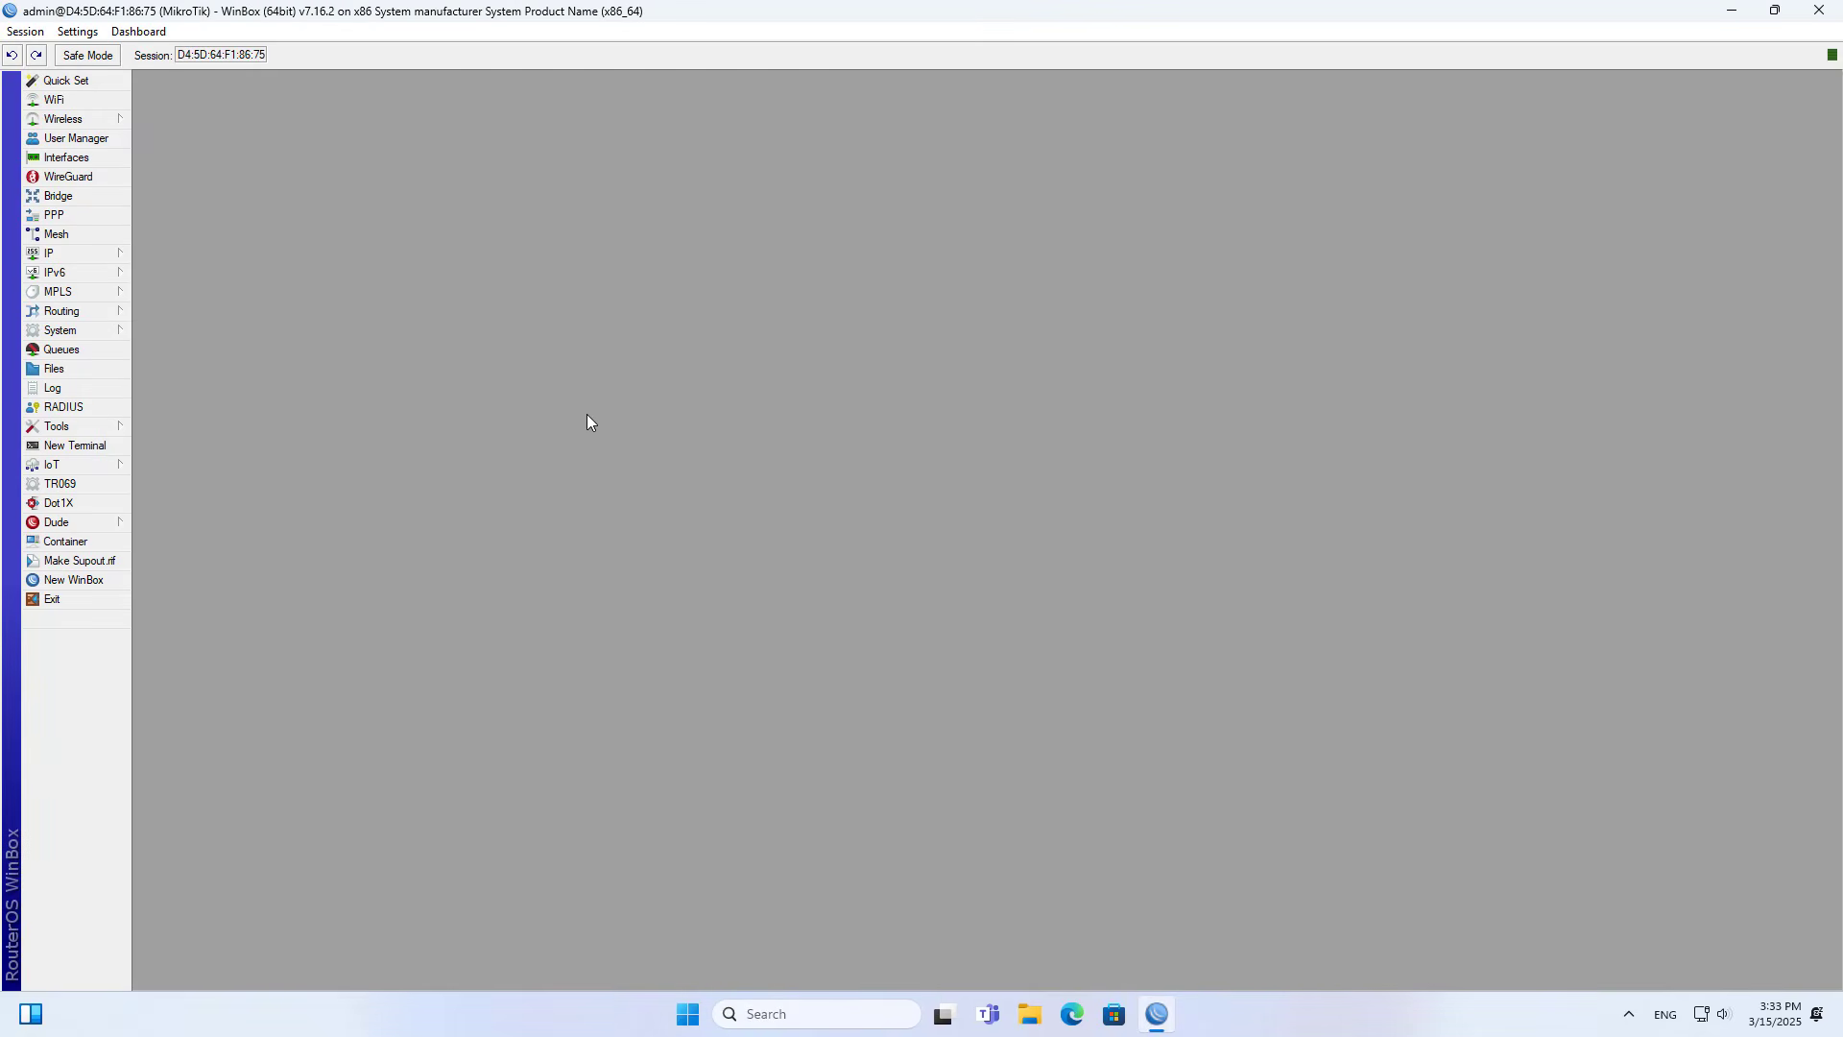
- Open the firewall's NAT rules and add a new srcnat rule, widening its dialog
{"action": "left_click", "coordinate": [122, 255]}
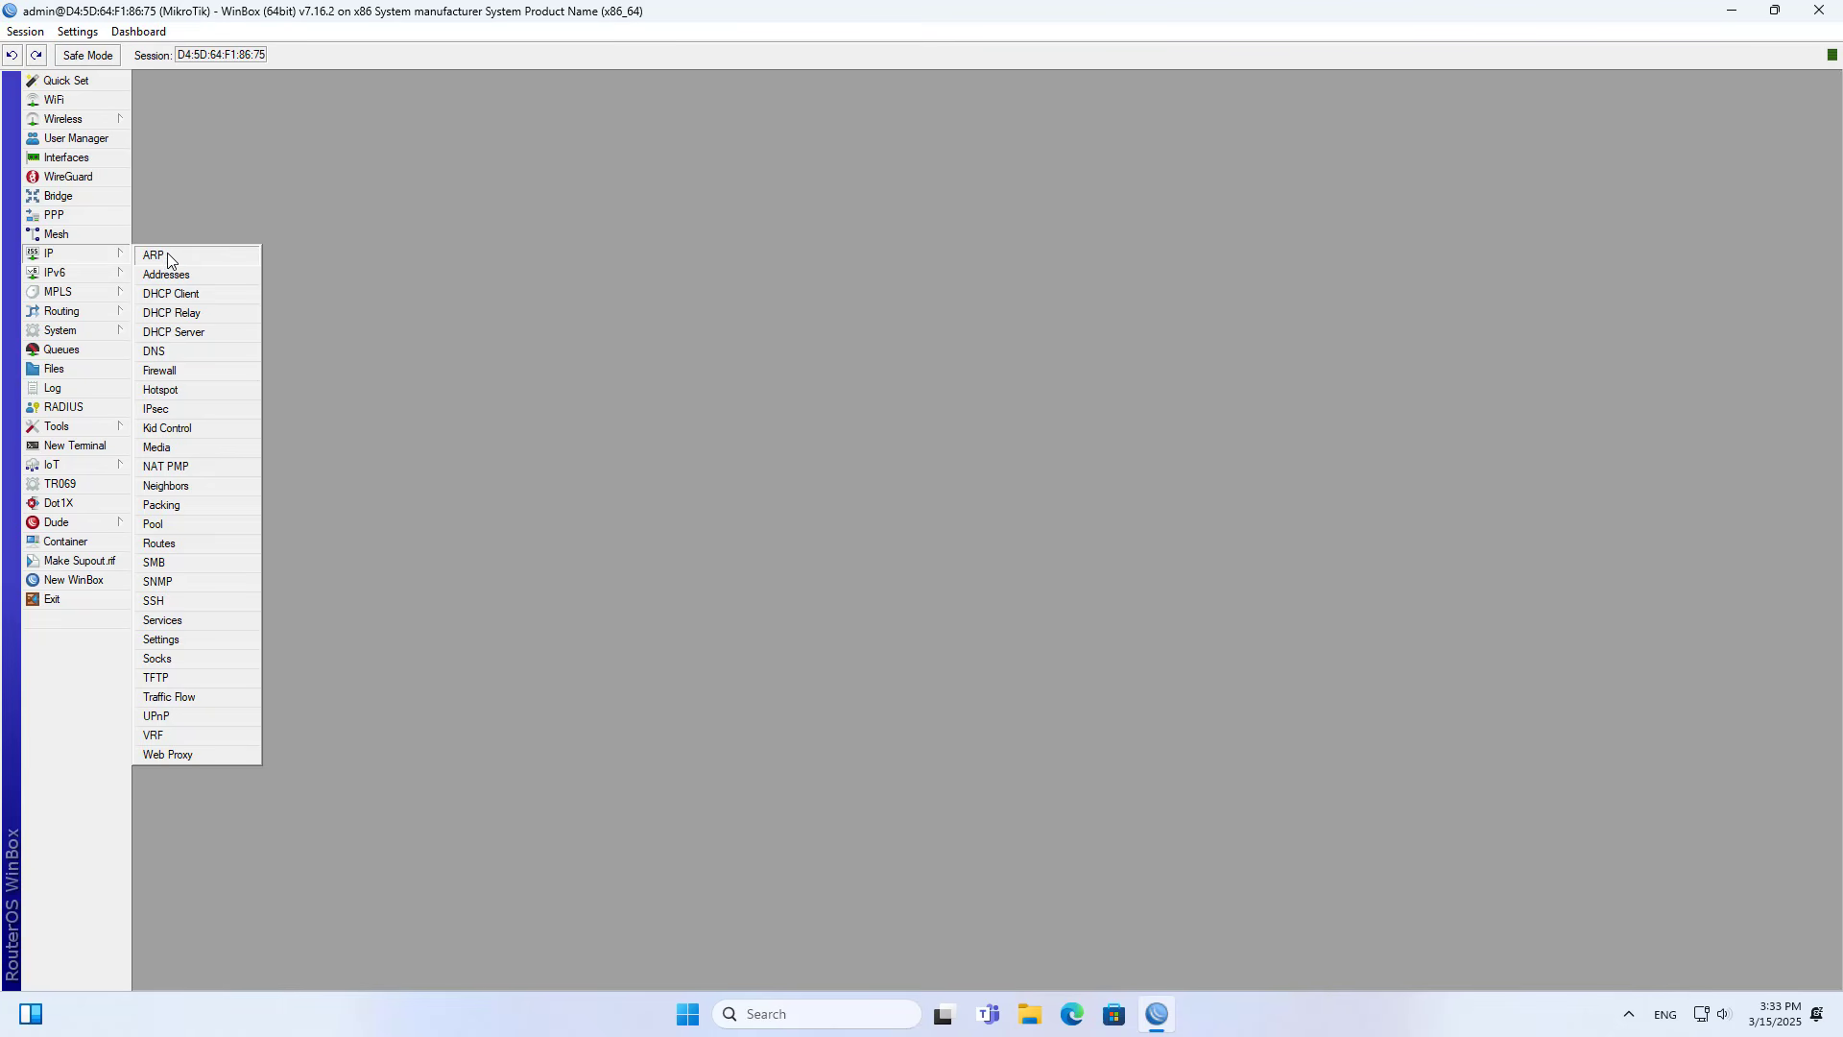
{"action": "left_click", "coordinate": [171, 372]}
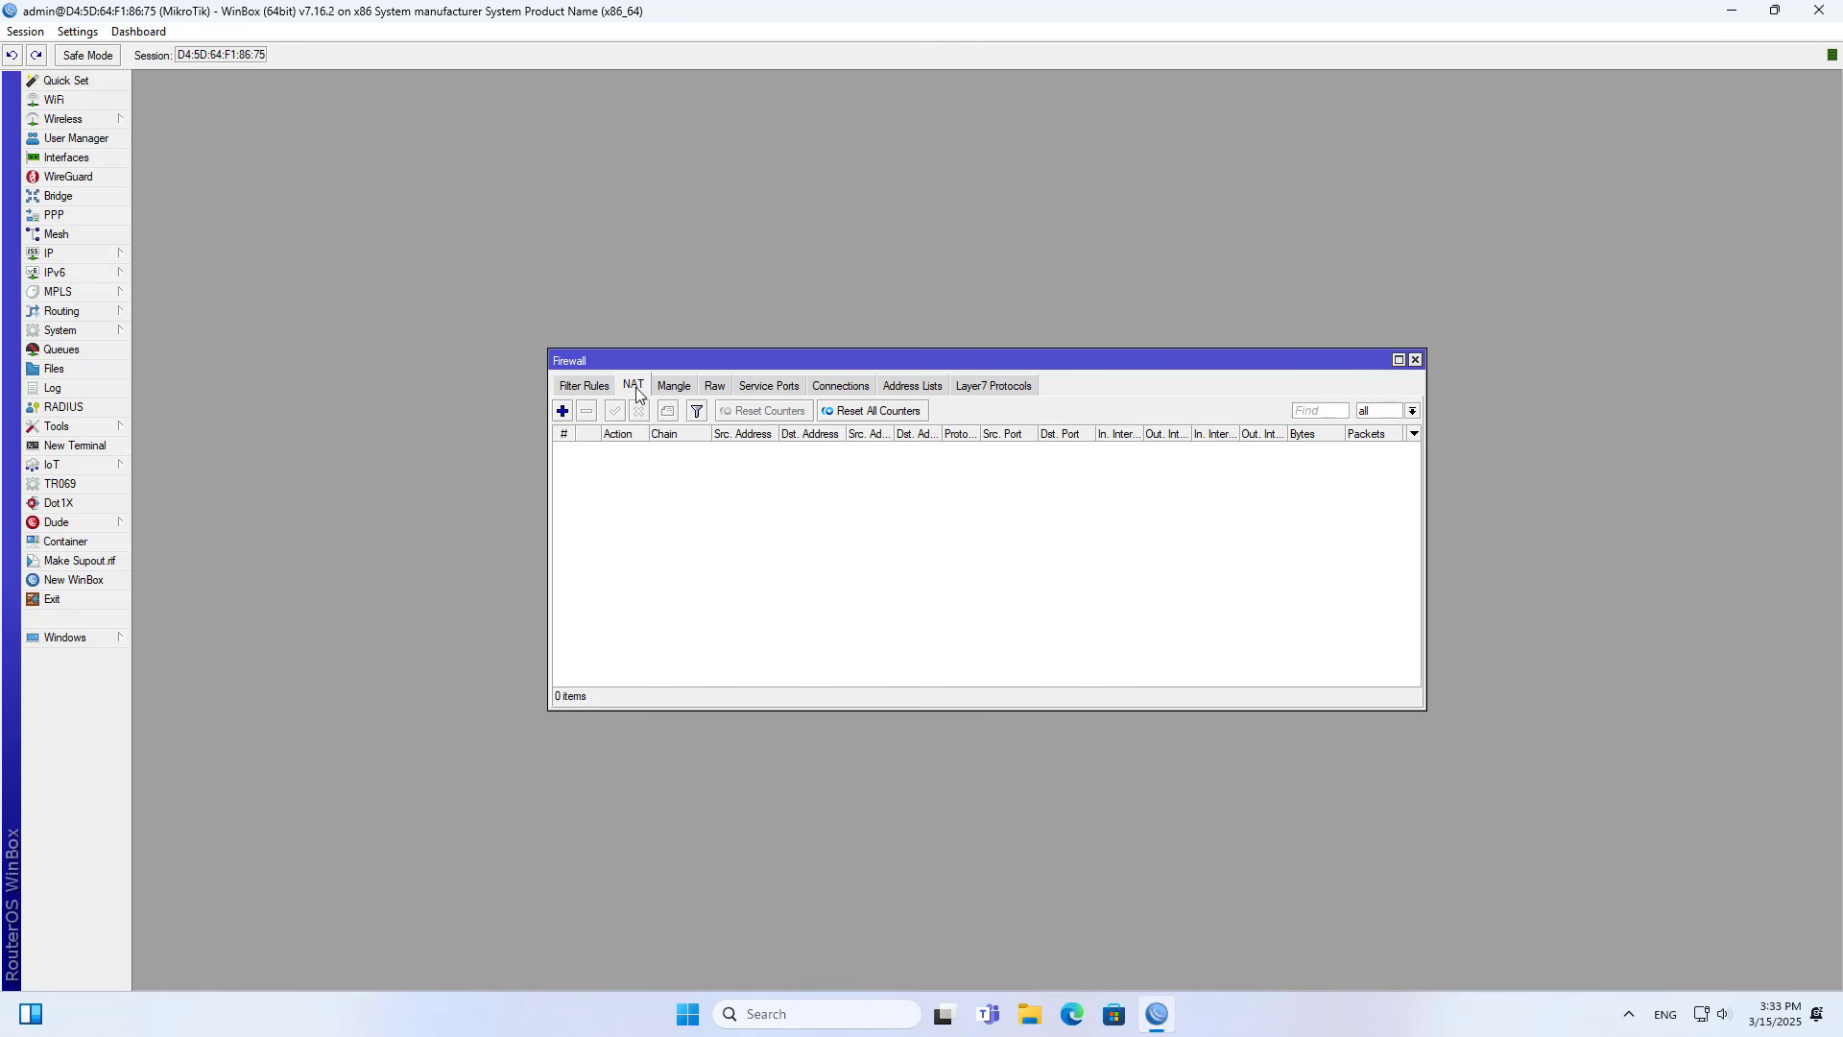
{"action": "left_click", "coordinate": [590, 392]}
{"action": "left_click", "coordinate": [632, 391]}
{"action": "left_click", "coordinate": [562, 411]}
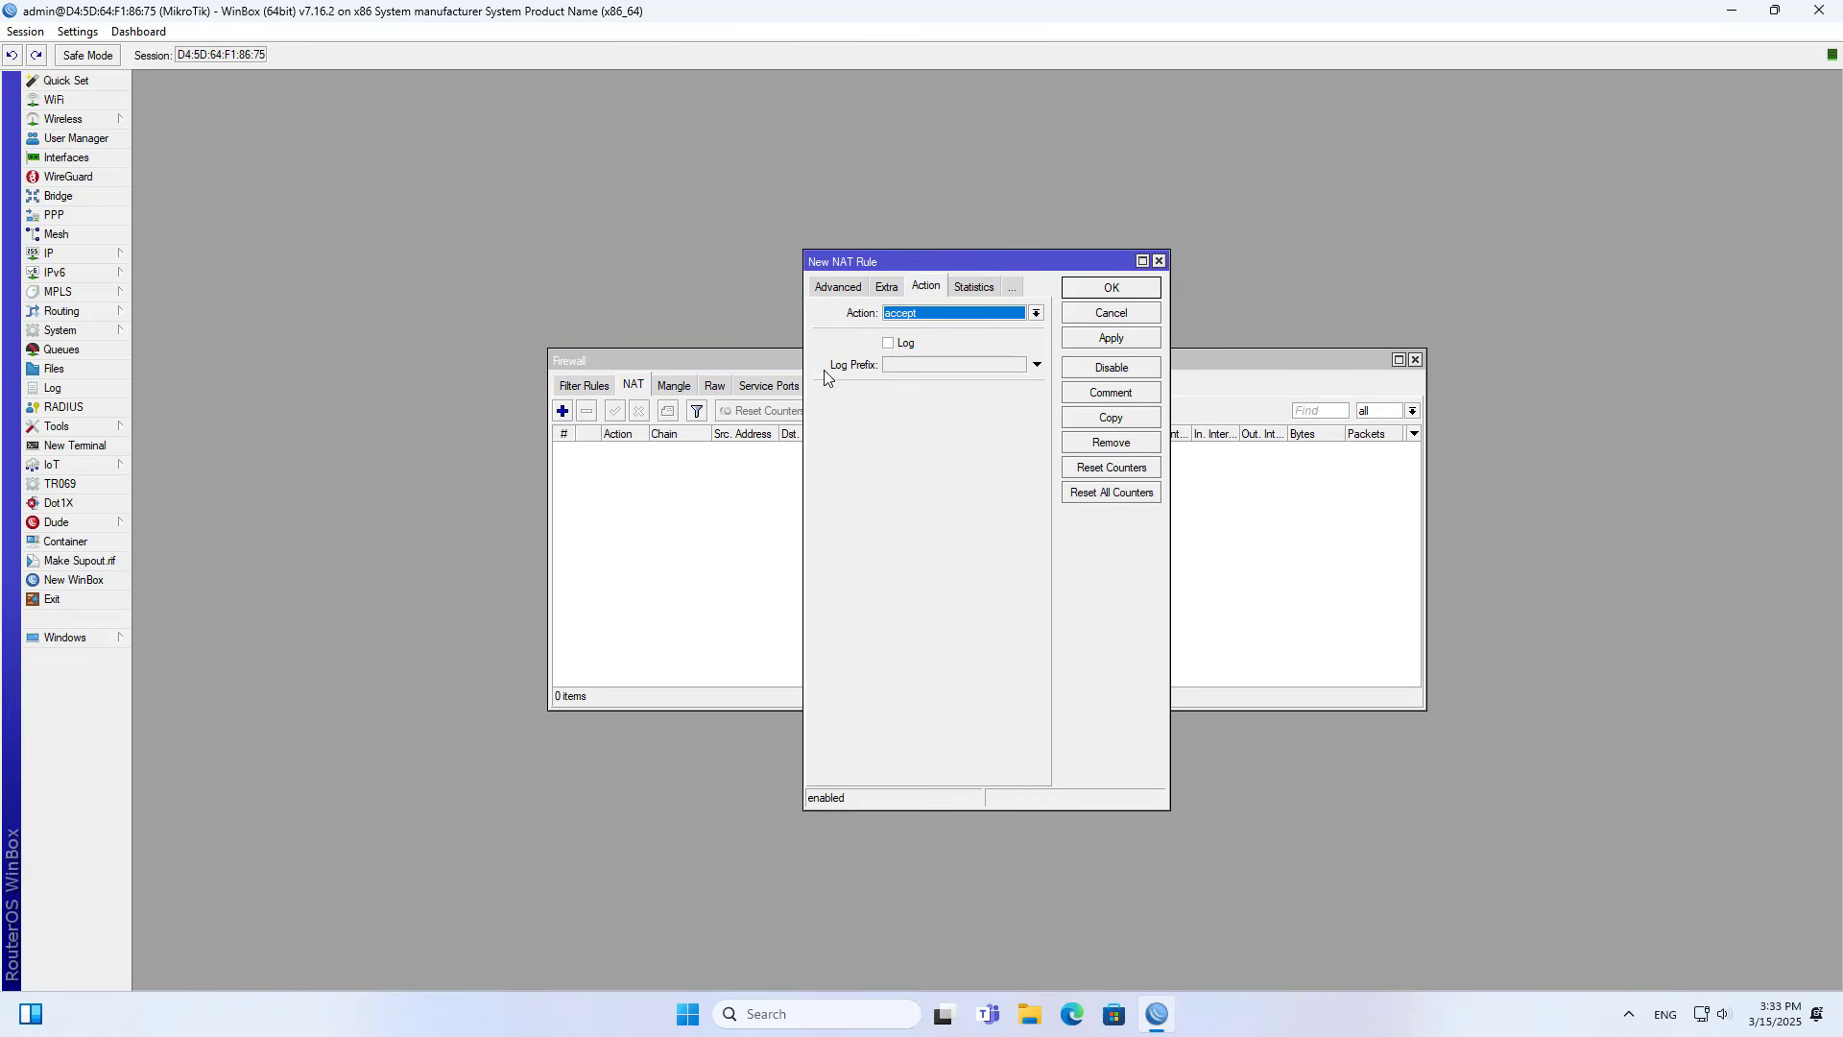
{"action": "left_click", "coordinate": [838, 288]}
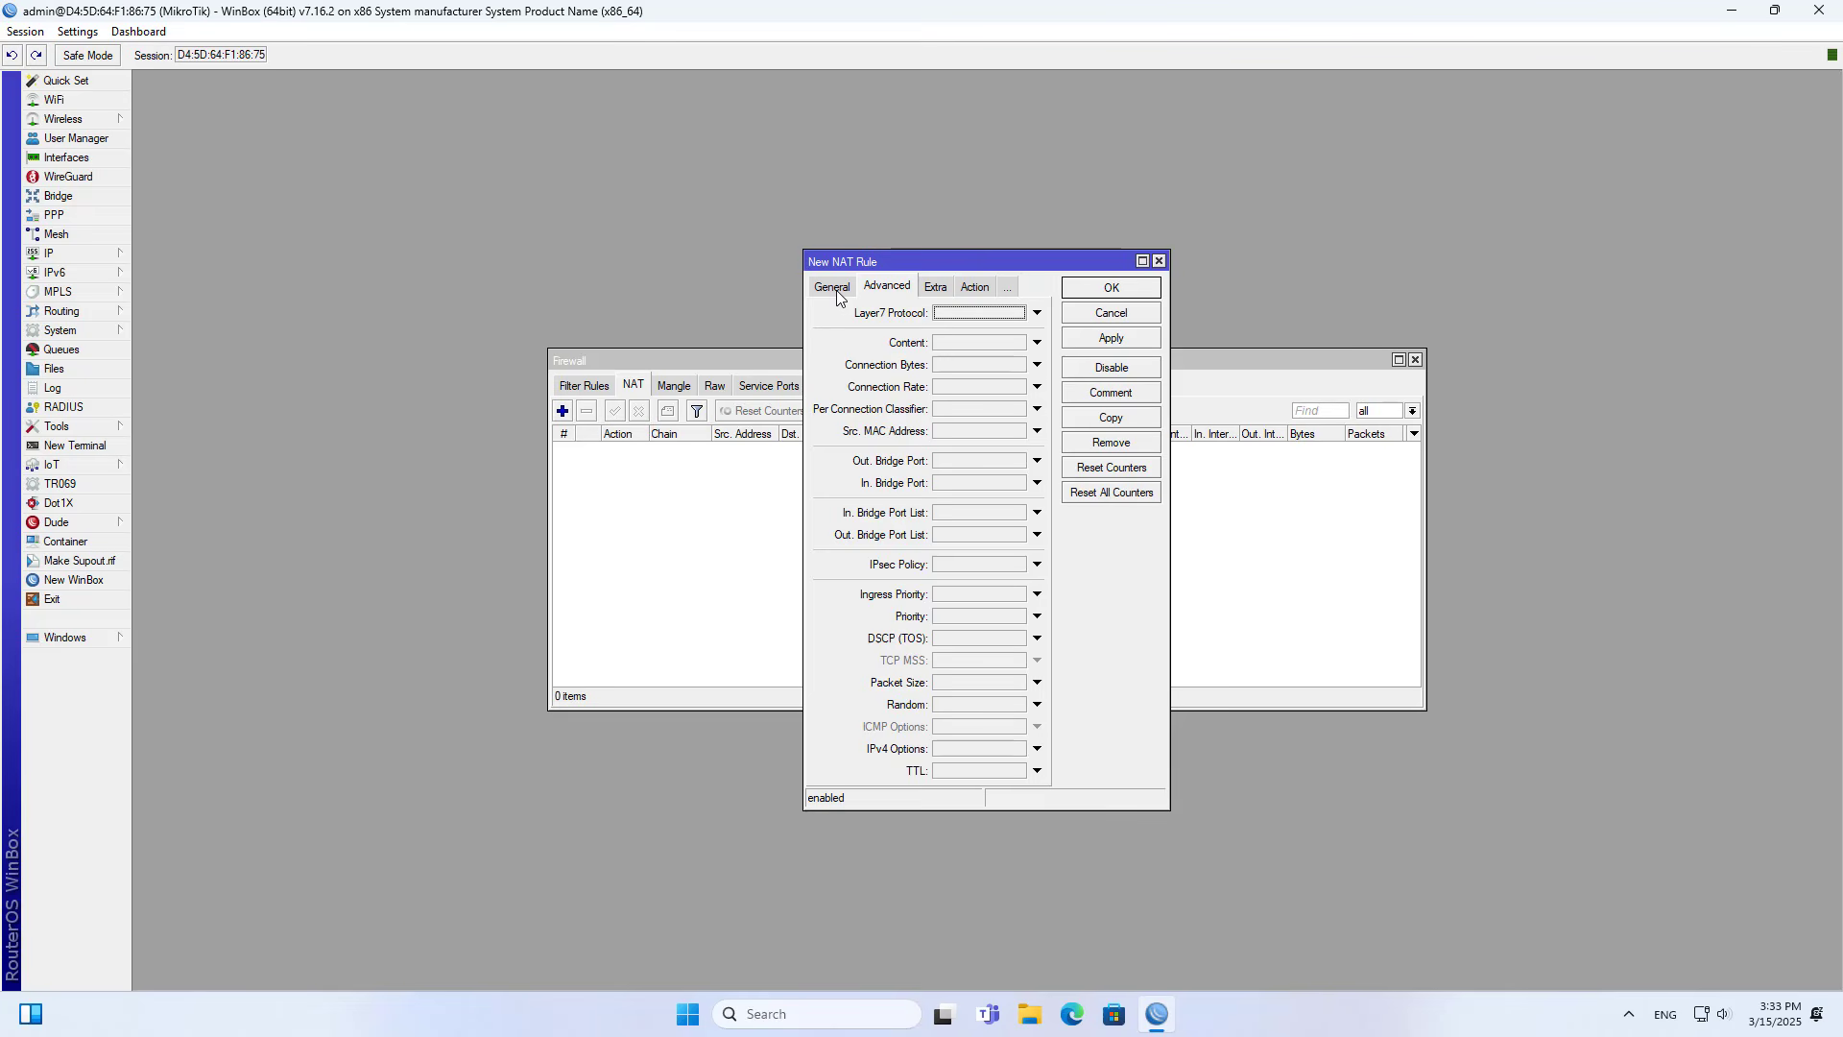
{"action": "left_click", "coordinate": [833, 287]}
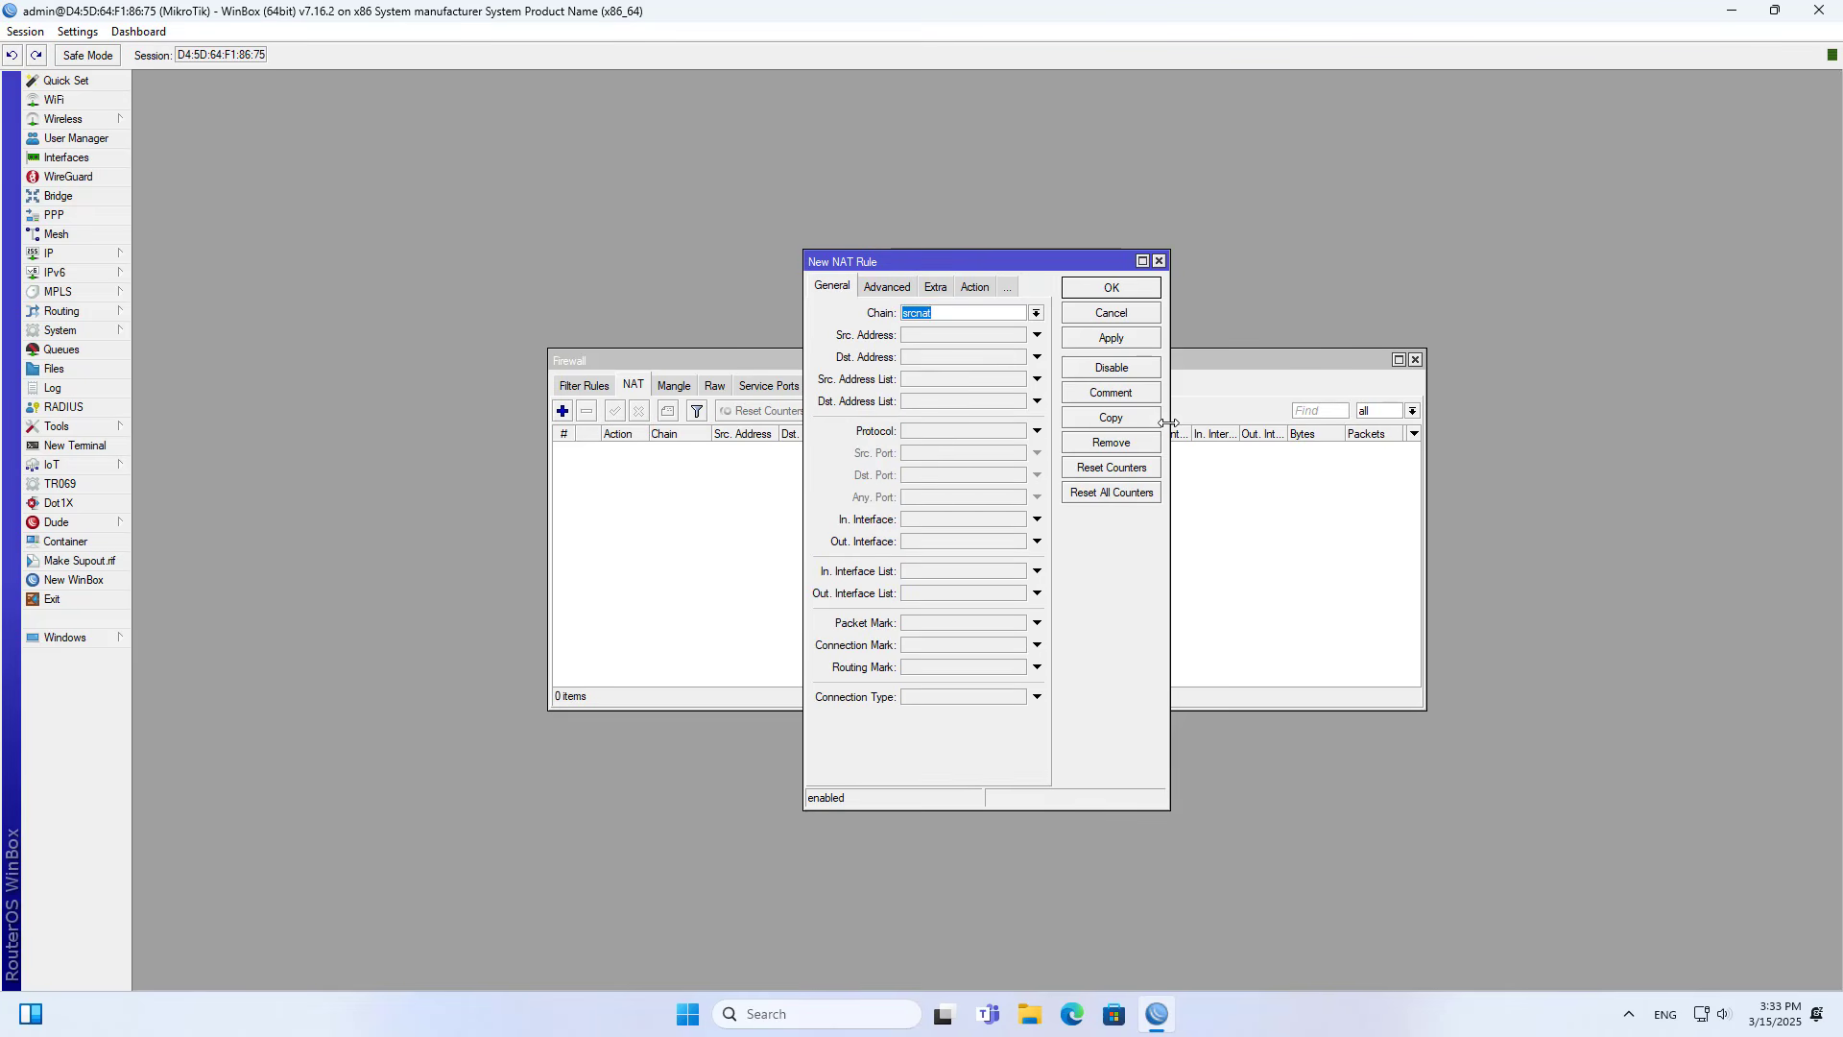
{"action": "left_click_drag", "start_coordinate": [1168, 422], "coordinate": [1612, 423]}
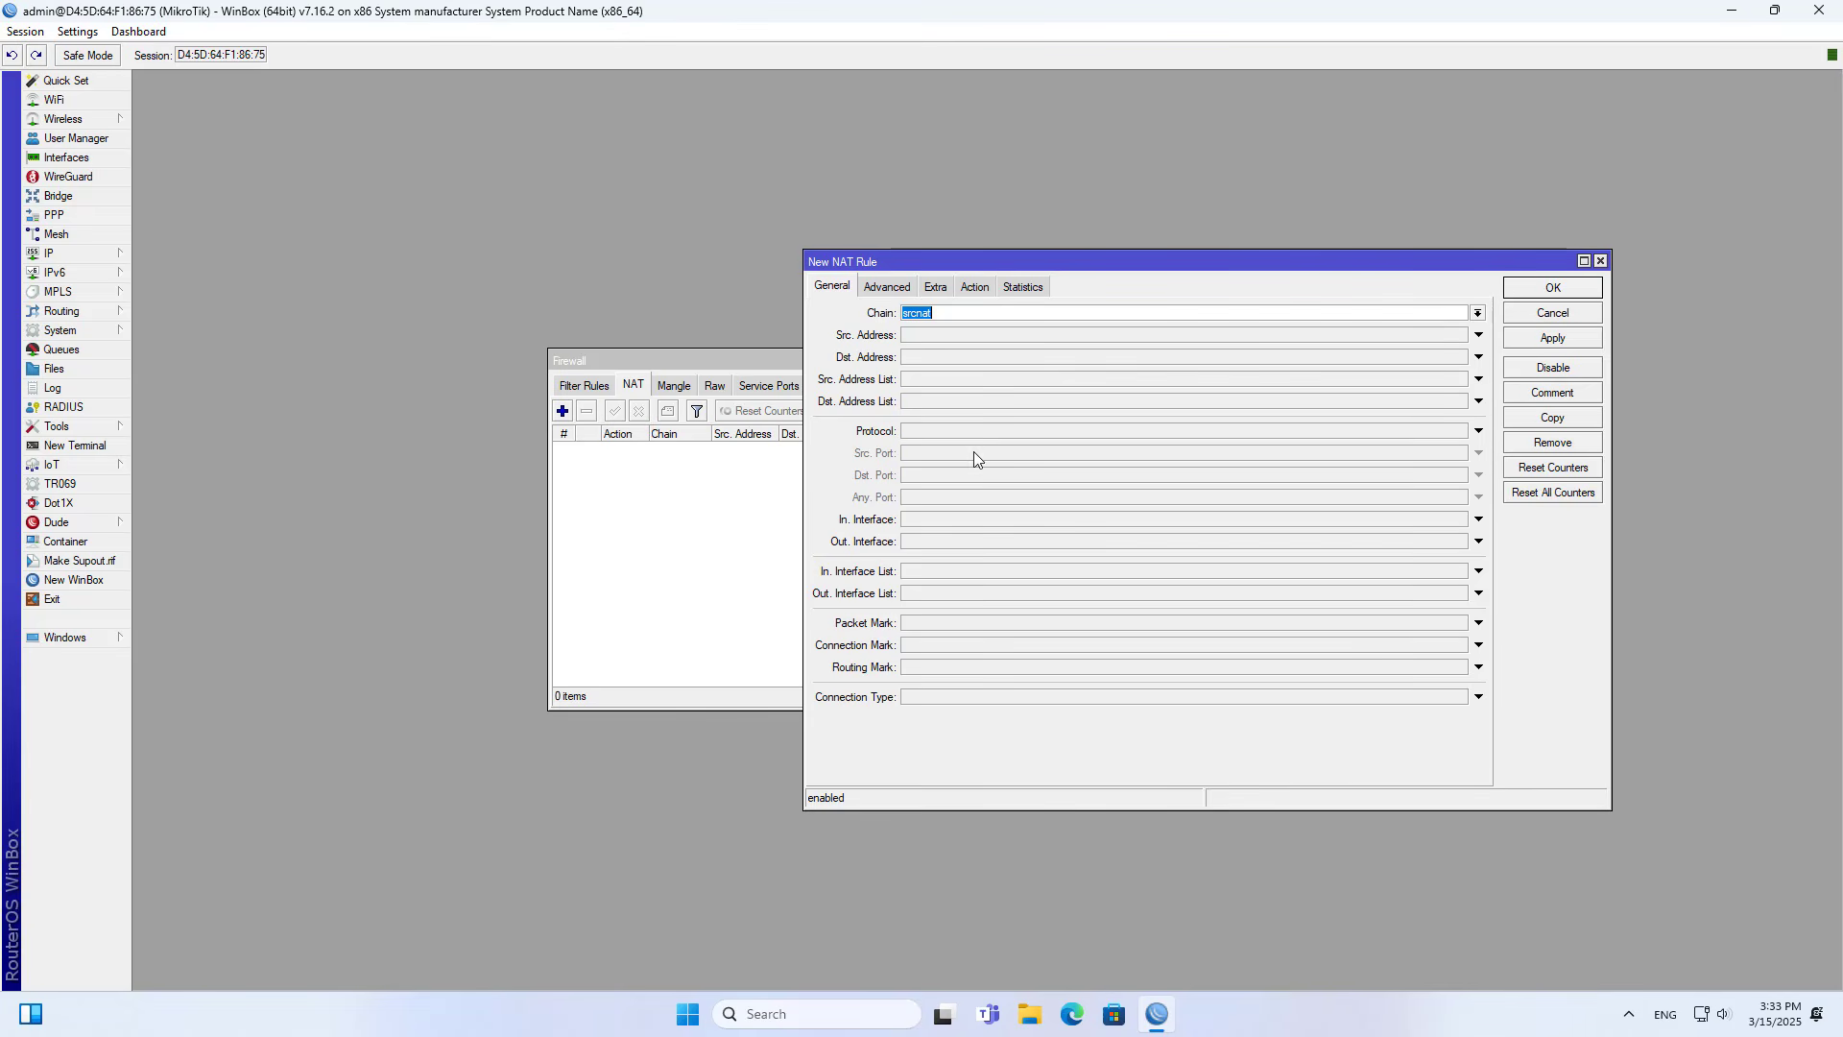
- Set the NAT rule's out interface to lte1, checking it against the interface list before closing that list
{"action": "left_click", "coordinate": [924, 541]}
{"action": "type", "text": "lo"}
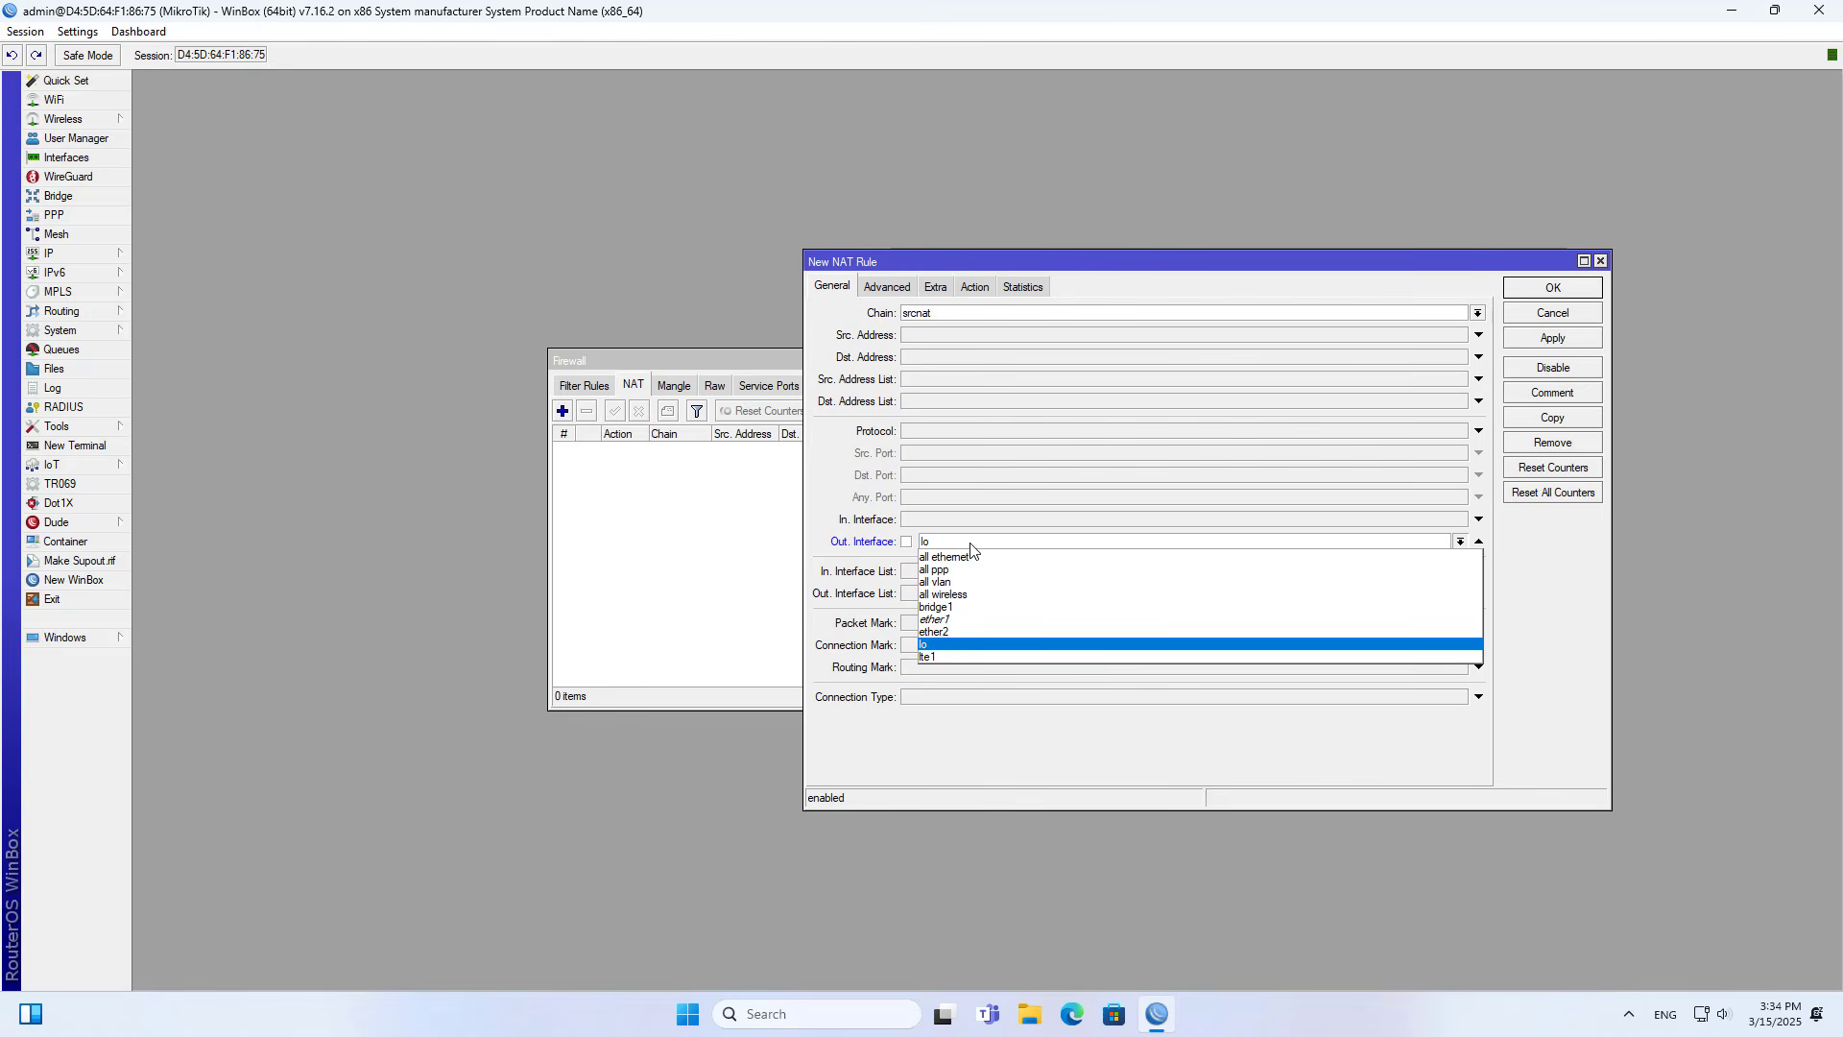
{"action": "left_click", "coordinate": [957, 659]}
{"action": "left_click", "coordinate": [96, 159]}
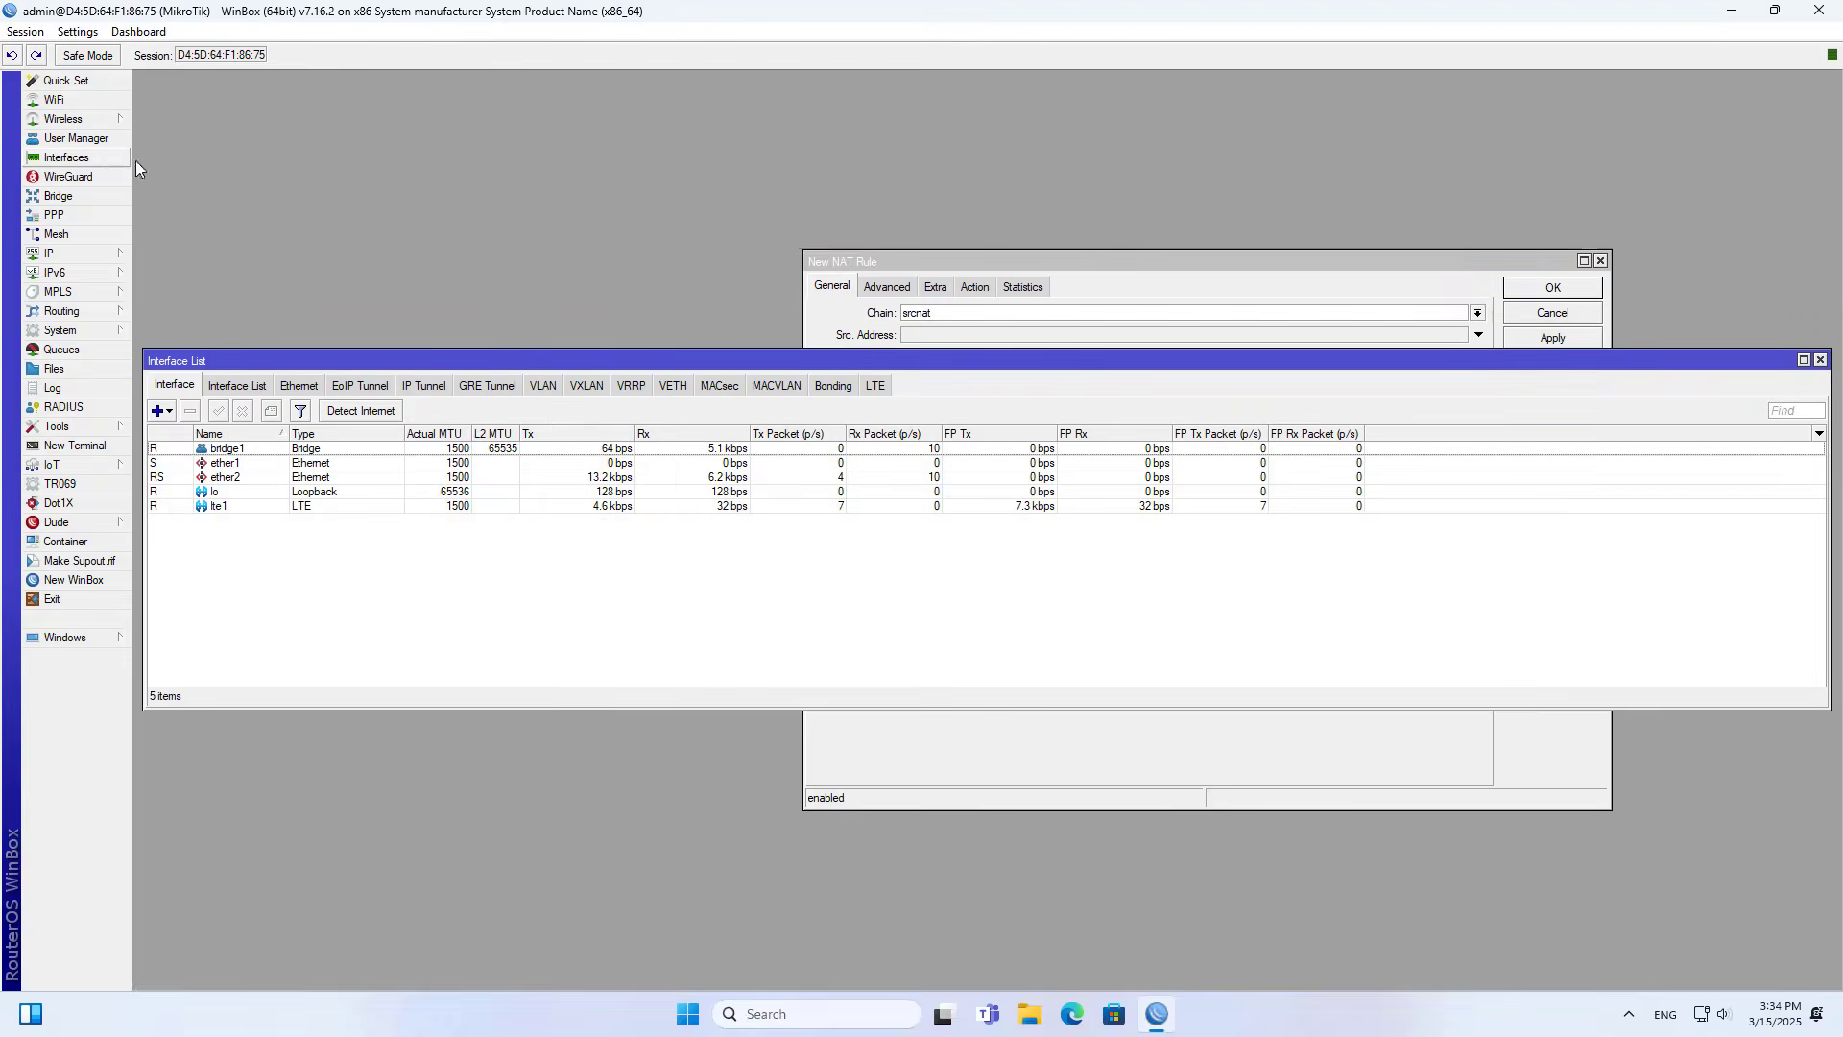
{"action": "left_click_drag", "start_coordinate": [649, 361], "coordinate": [648, 642]}
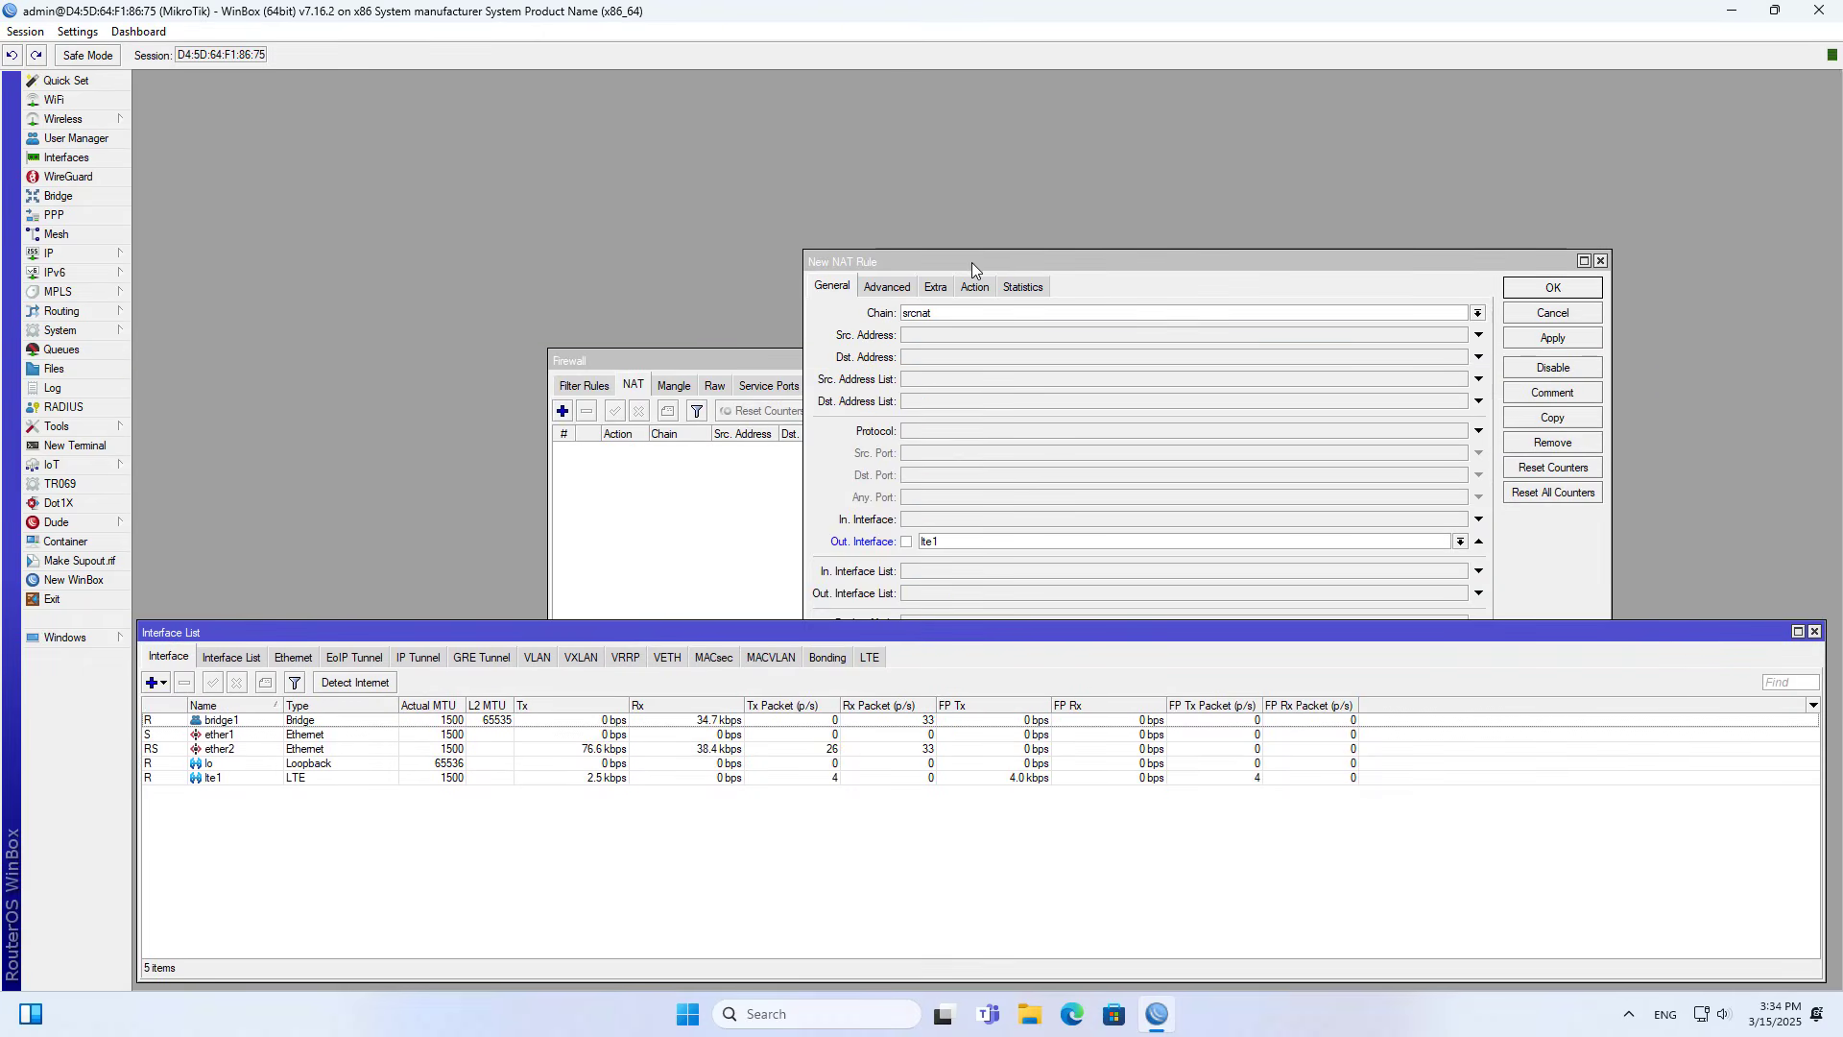
{"action": "left_click_drag", "start_coordinate": [972, 262], "coordinate": [996, 83]}
{"action": "left_click", "coordinate": [968, 364]}
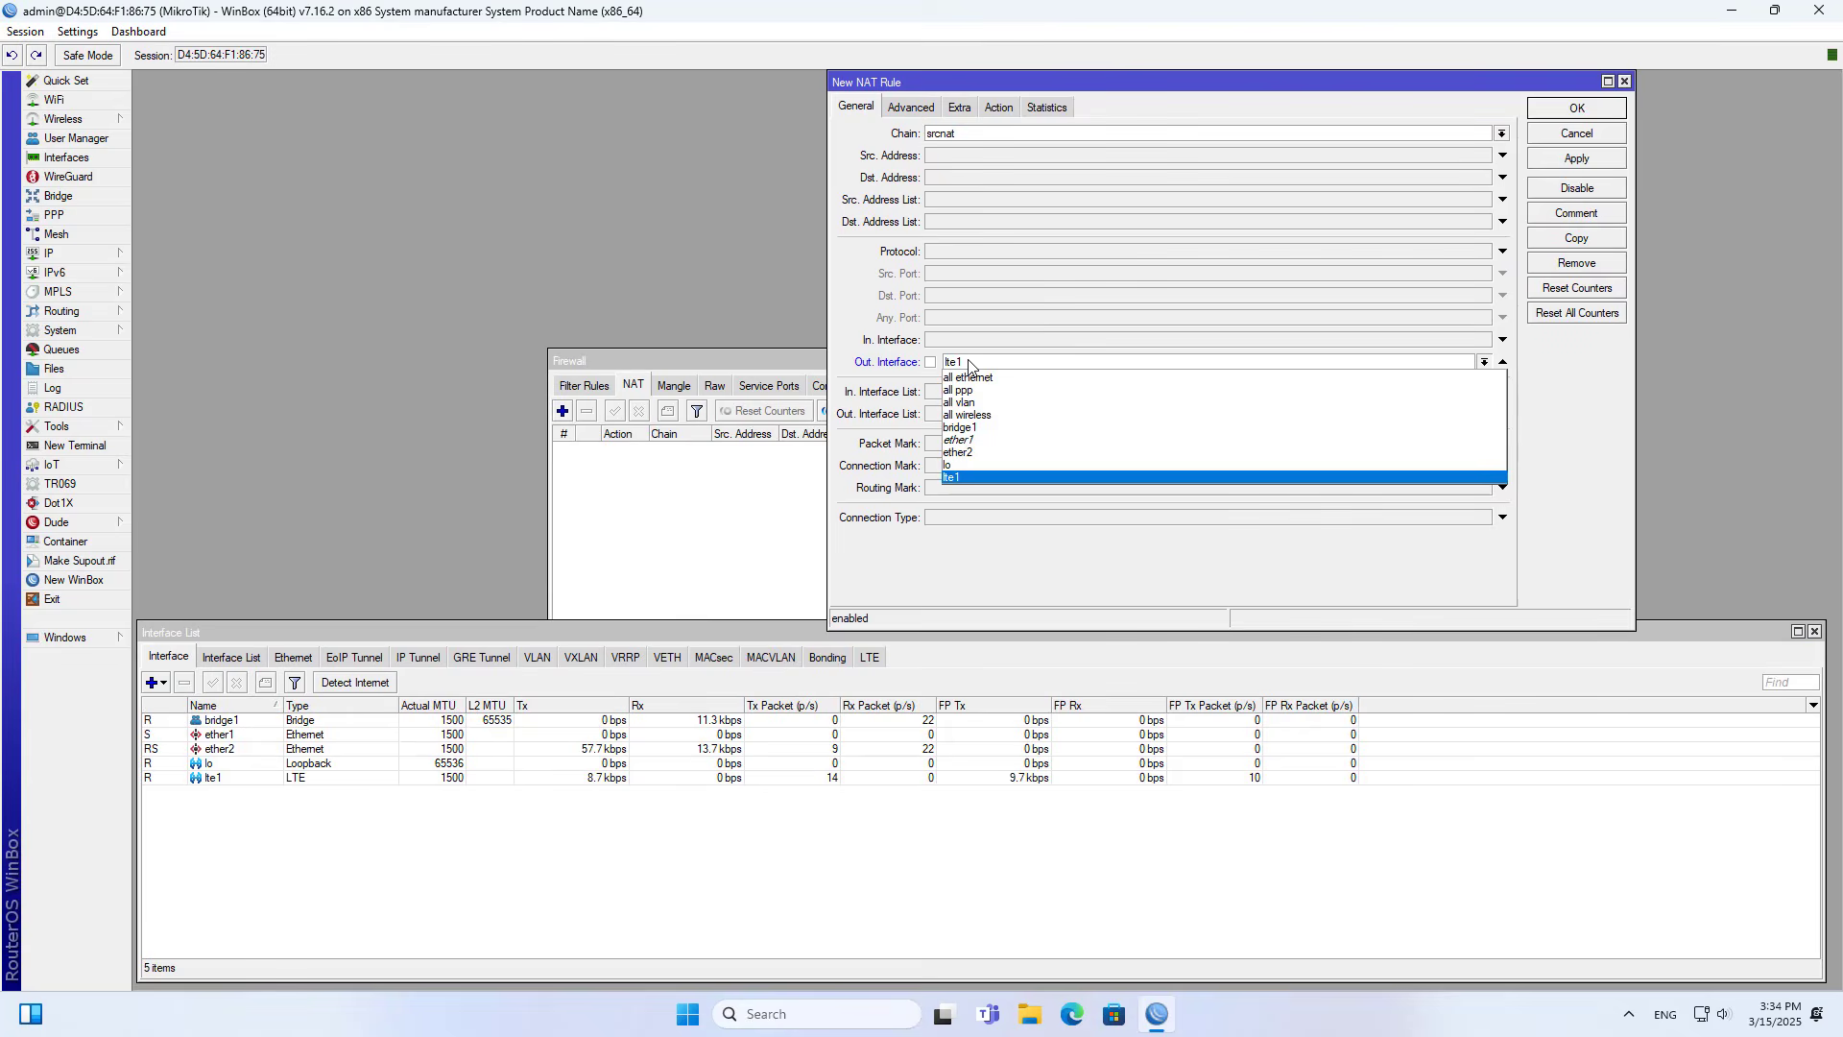
{"action": "left_click", "coordinate": [970, 365]}
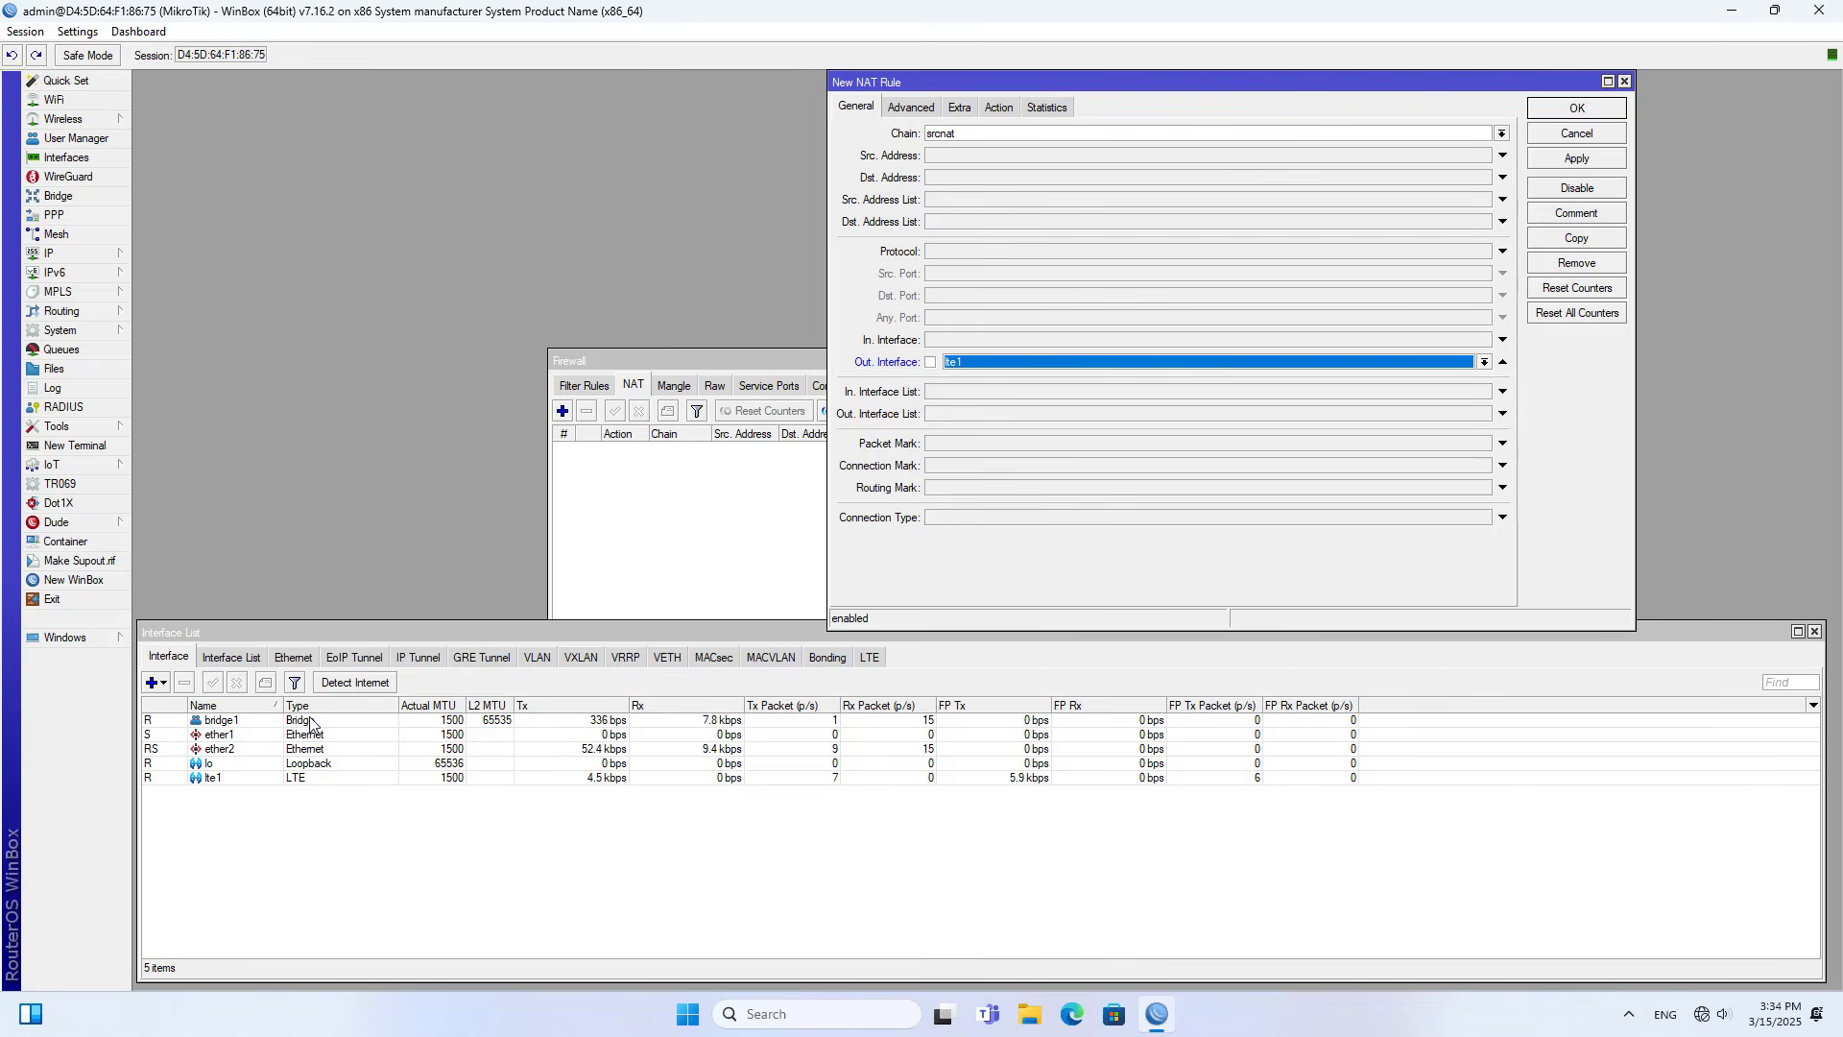
{"action": "left_click", "coordinate": [300, 779]}
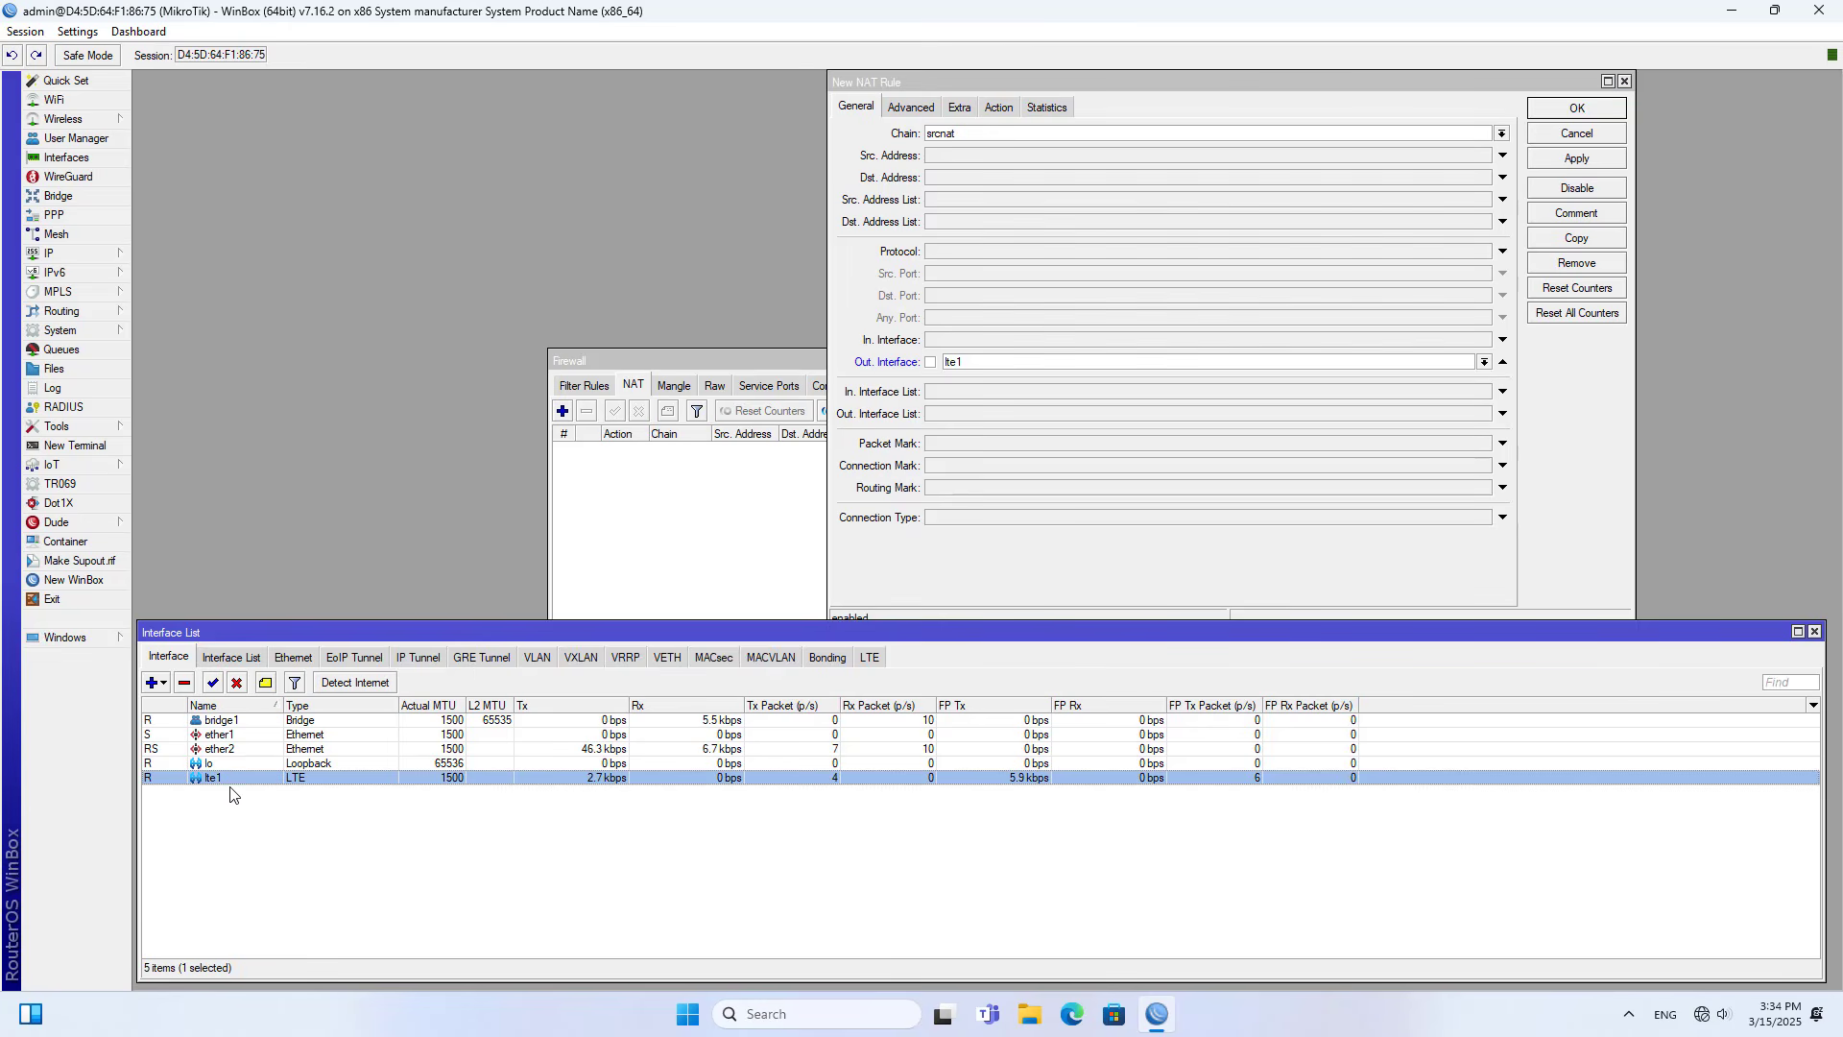
{"action": "left_click", "coordinate": [1815, 631]}
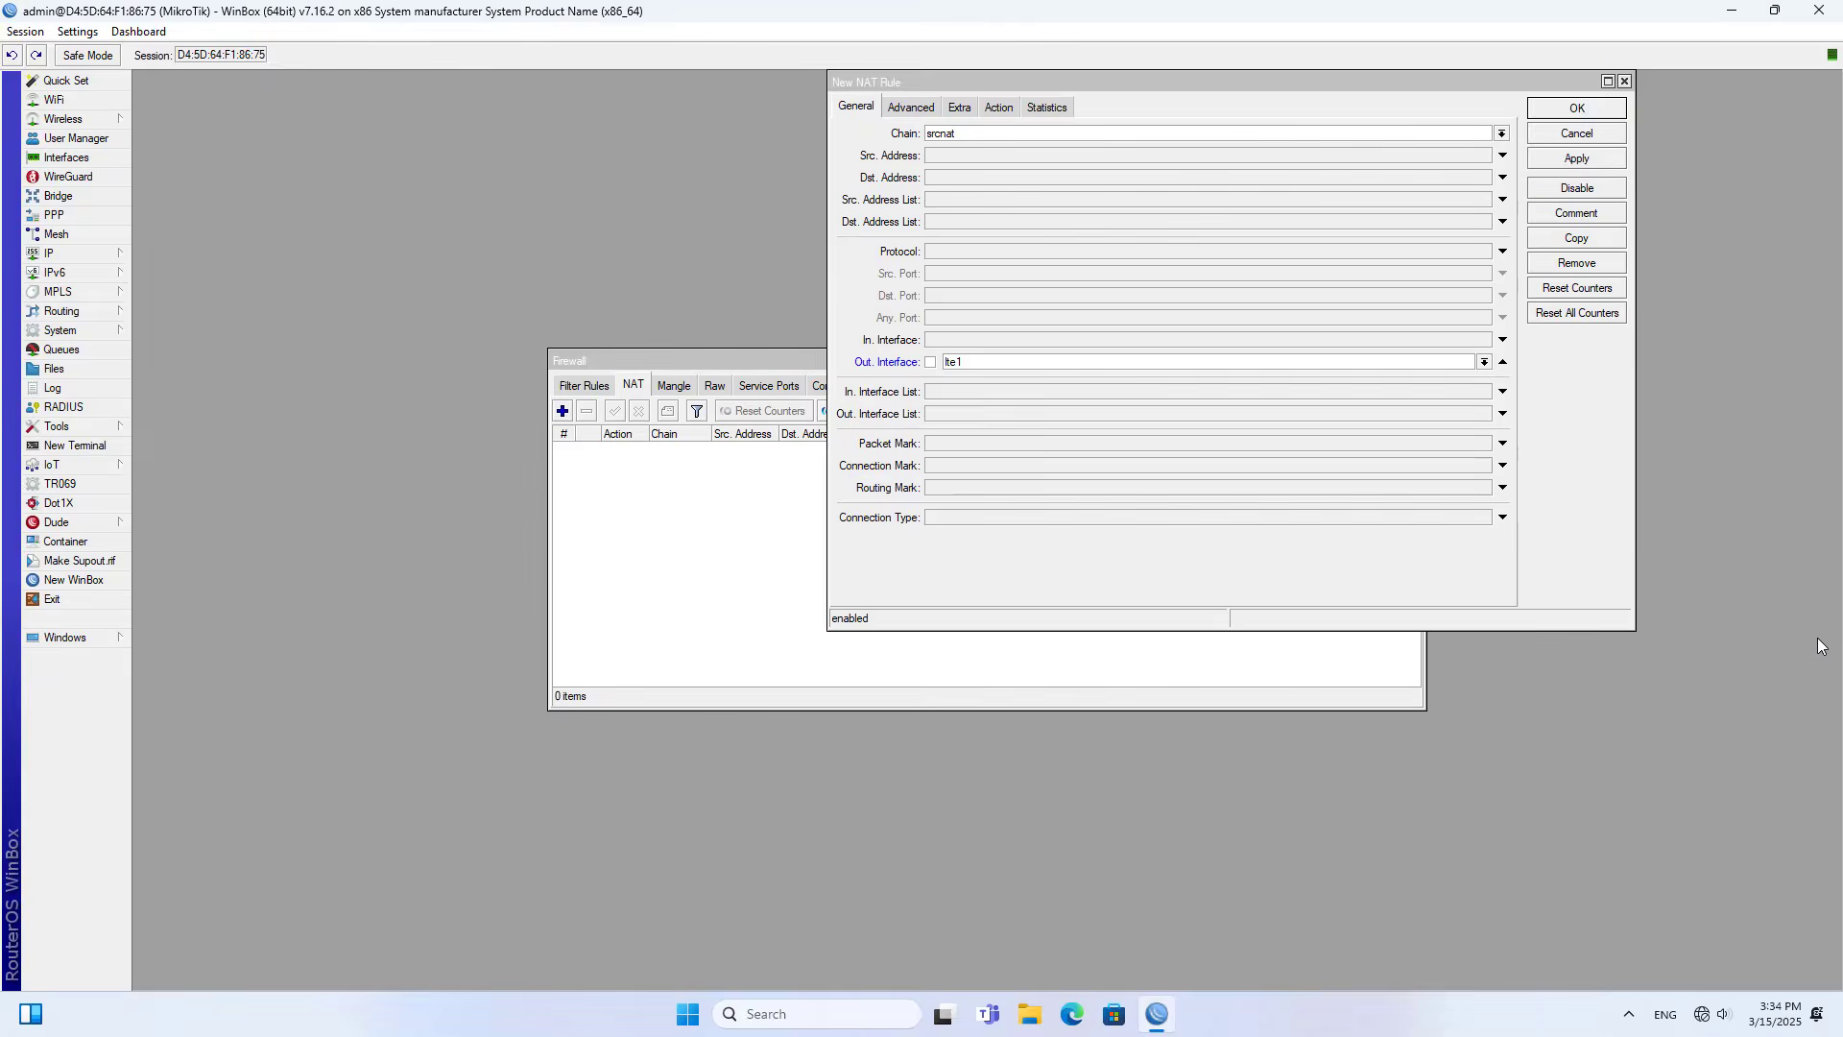
- Set the NAT rule's action to masquerade, save the rule, and close the Firewall window
{"action": "left_click", "coordinate": [1000, 108]}
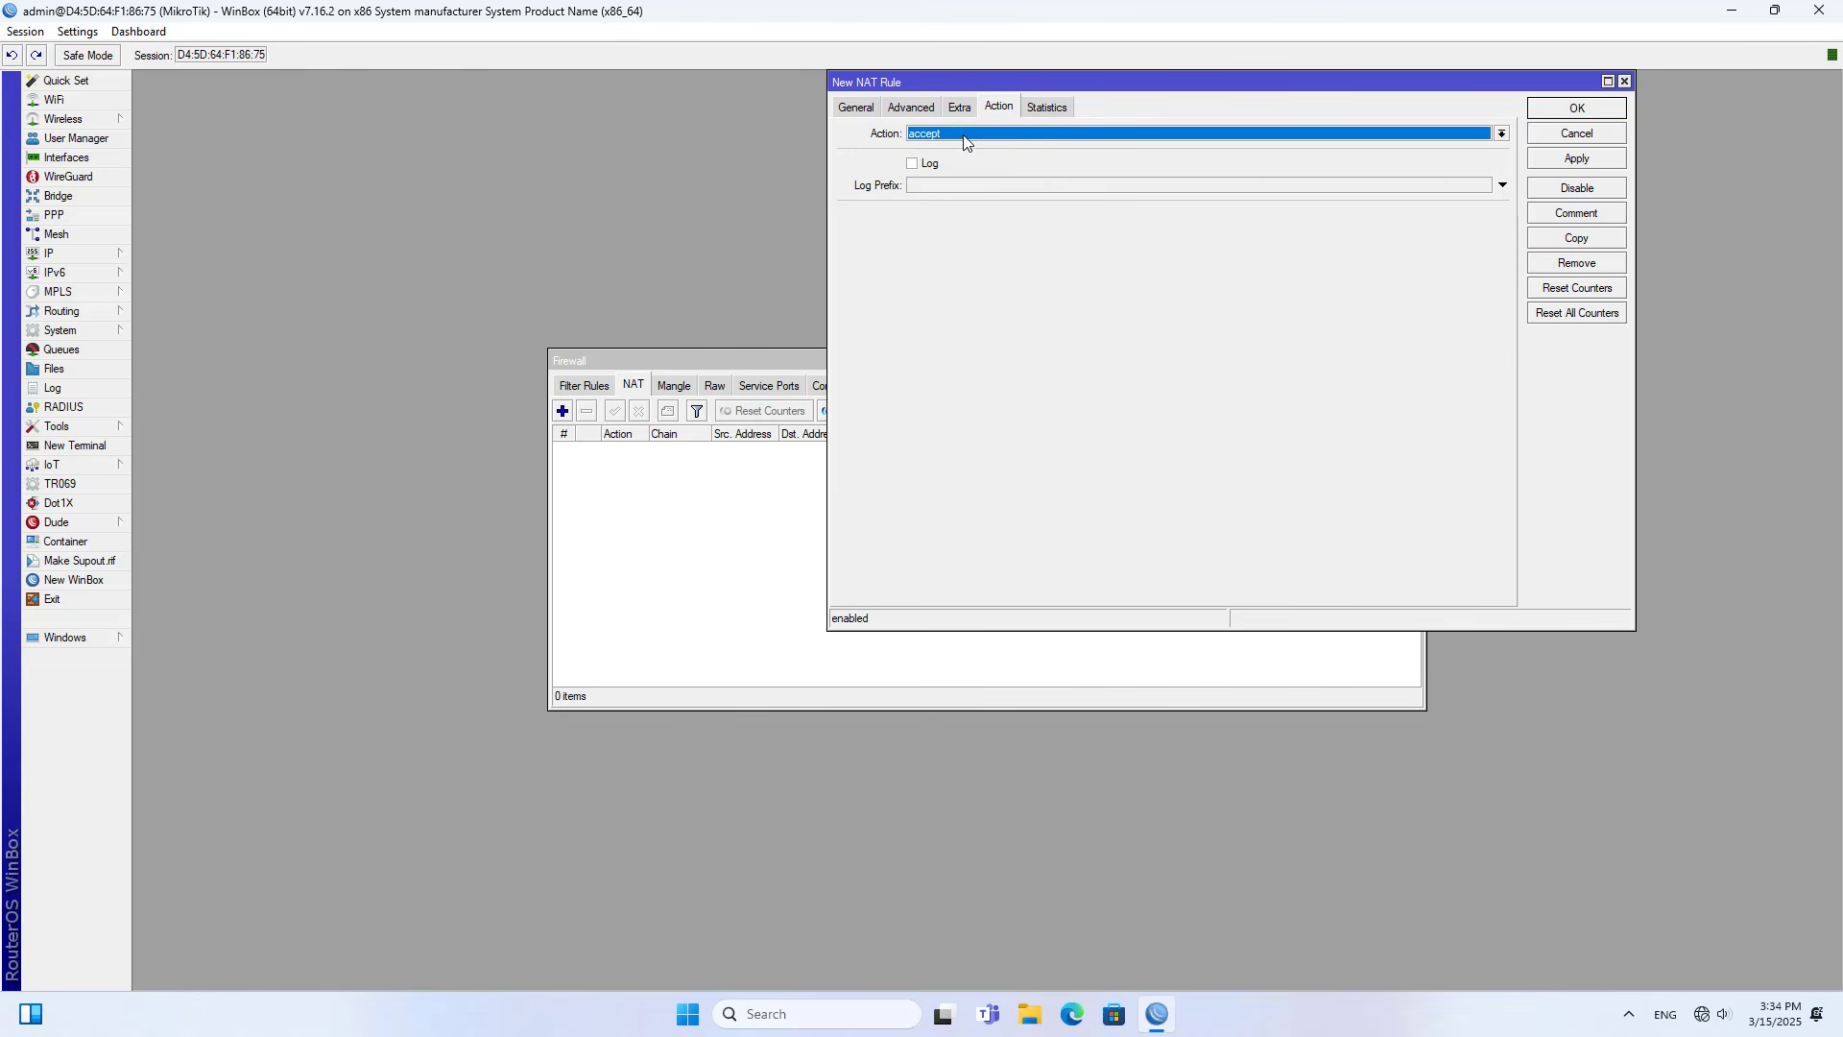
{"action": "left_click", "coordinate": [964, 134]}
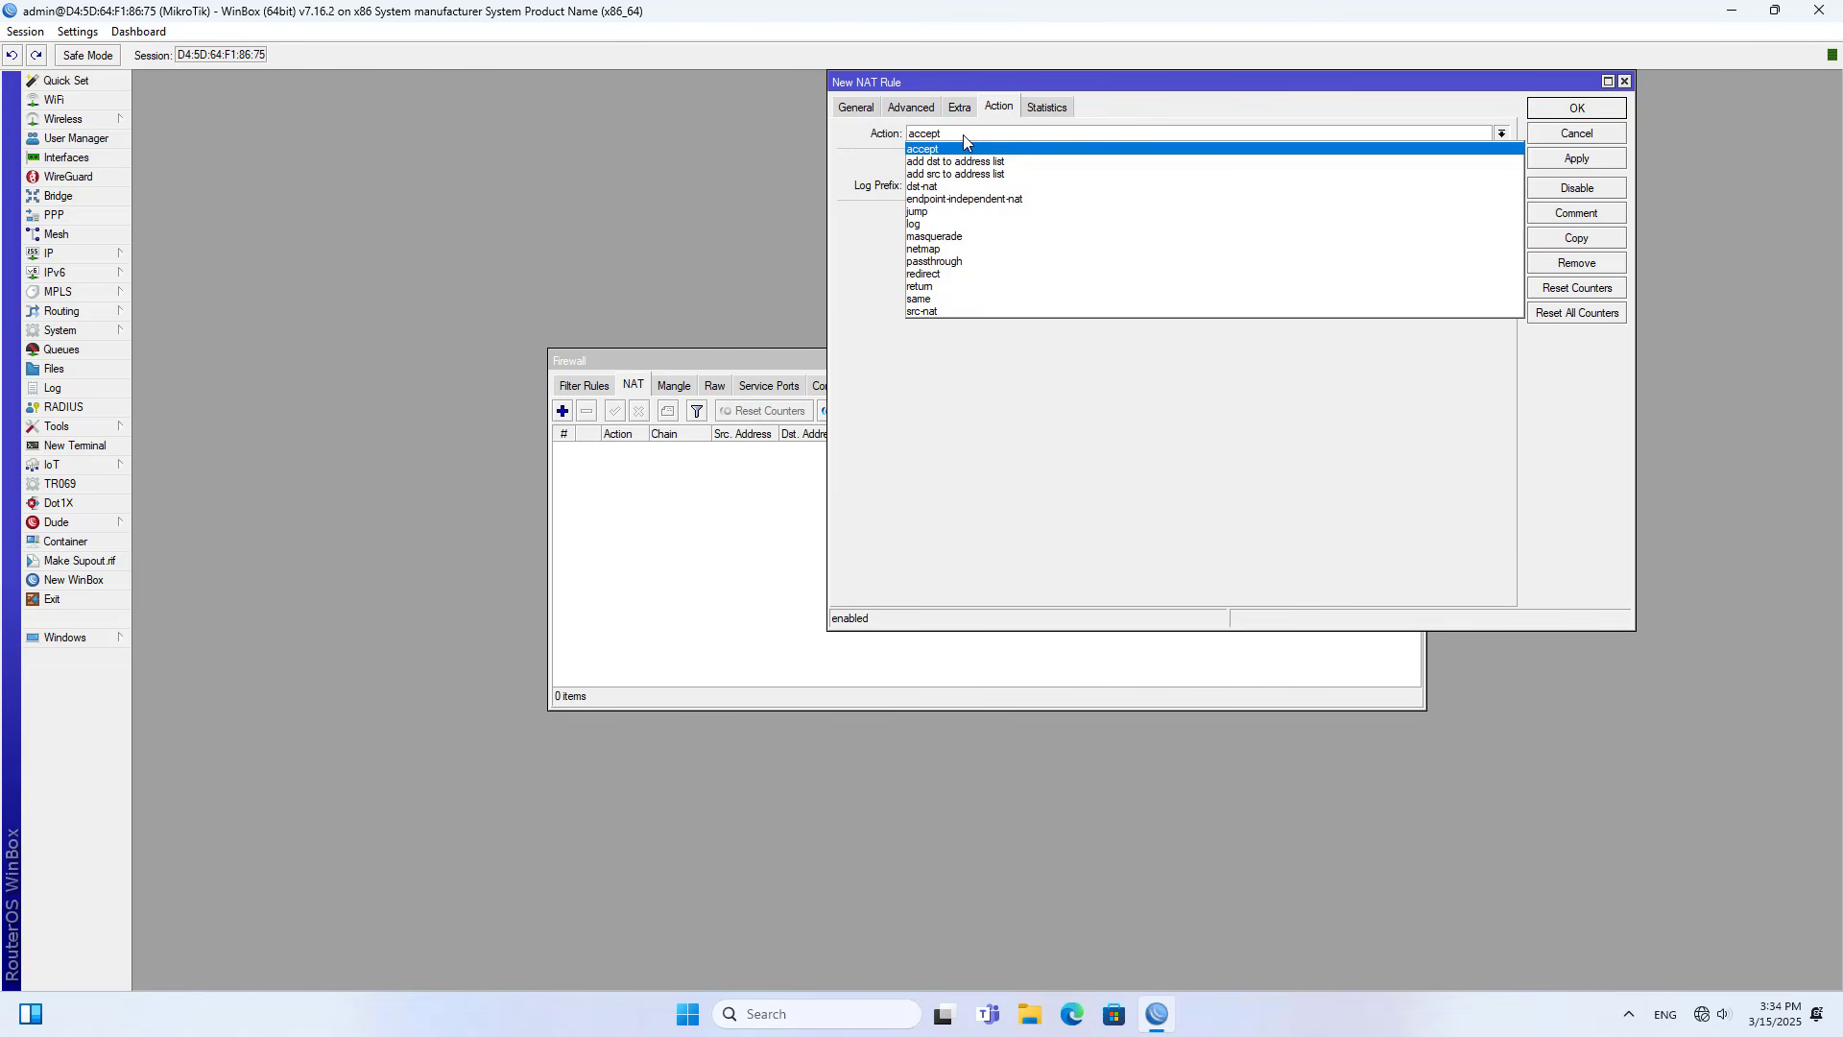
{"action": "left_click", "coordinate": [950, 236]}
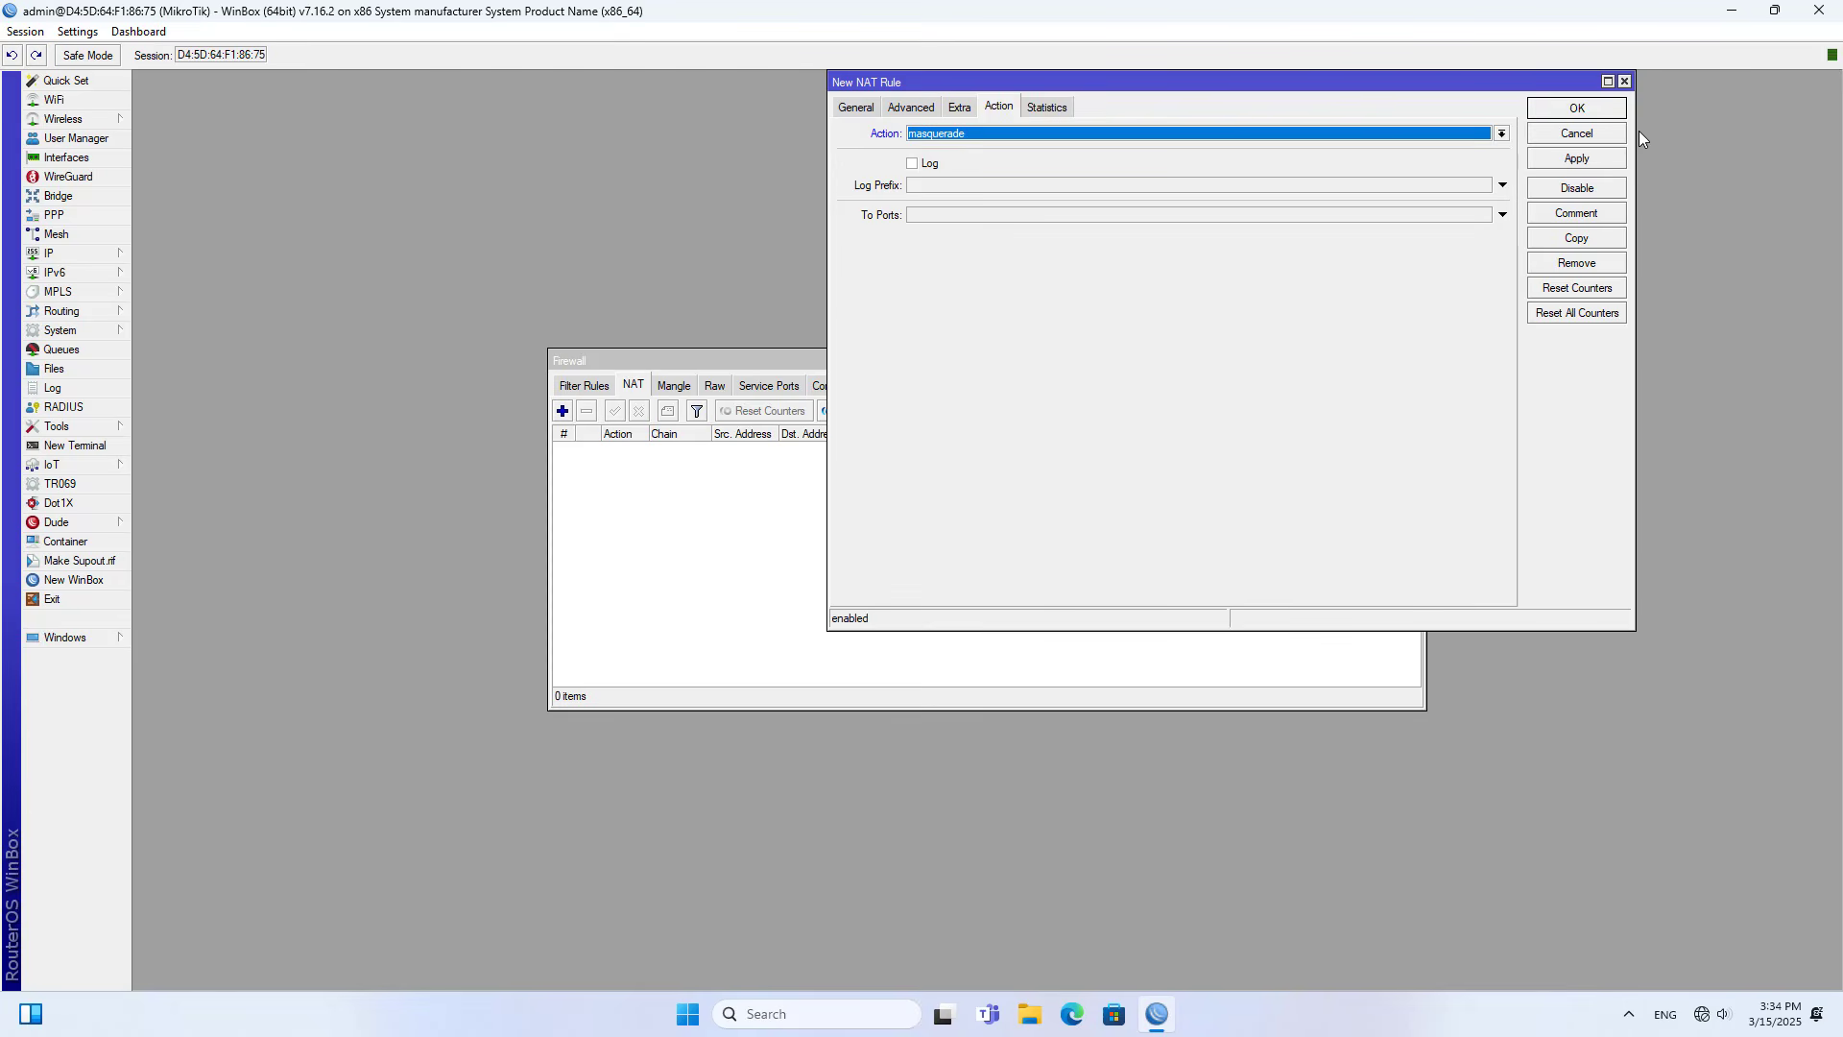
{"action": "left_click", "coordinate": [1596, 163]}
{"action": "left_click", "coordinate": [1602, 108]}
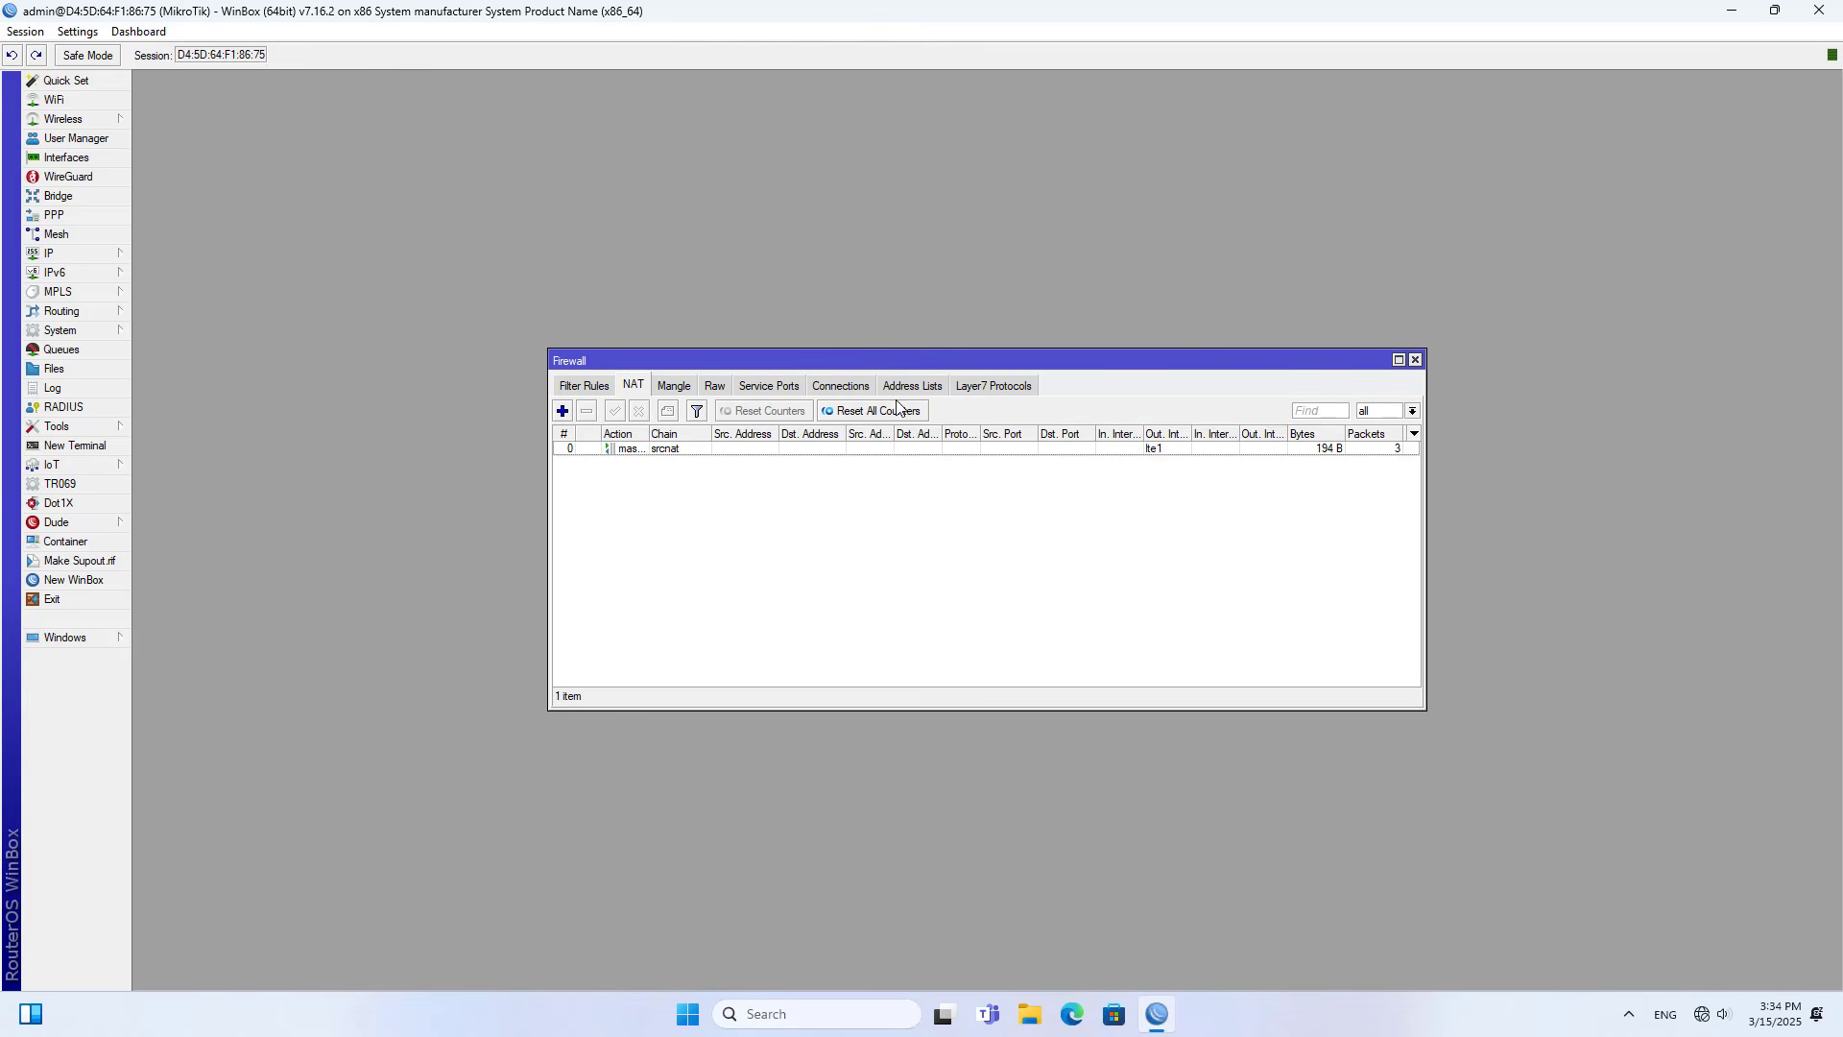
{"action": "left_click", "coordinate": [766, 452]}
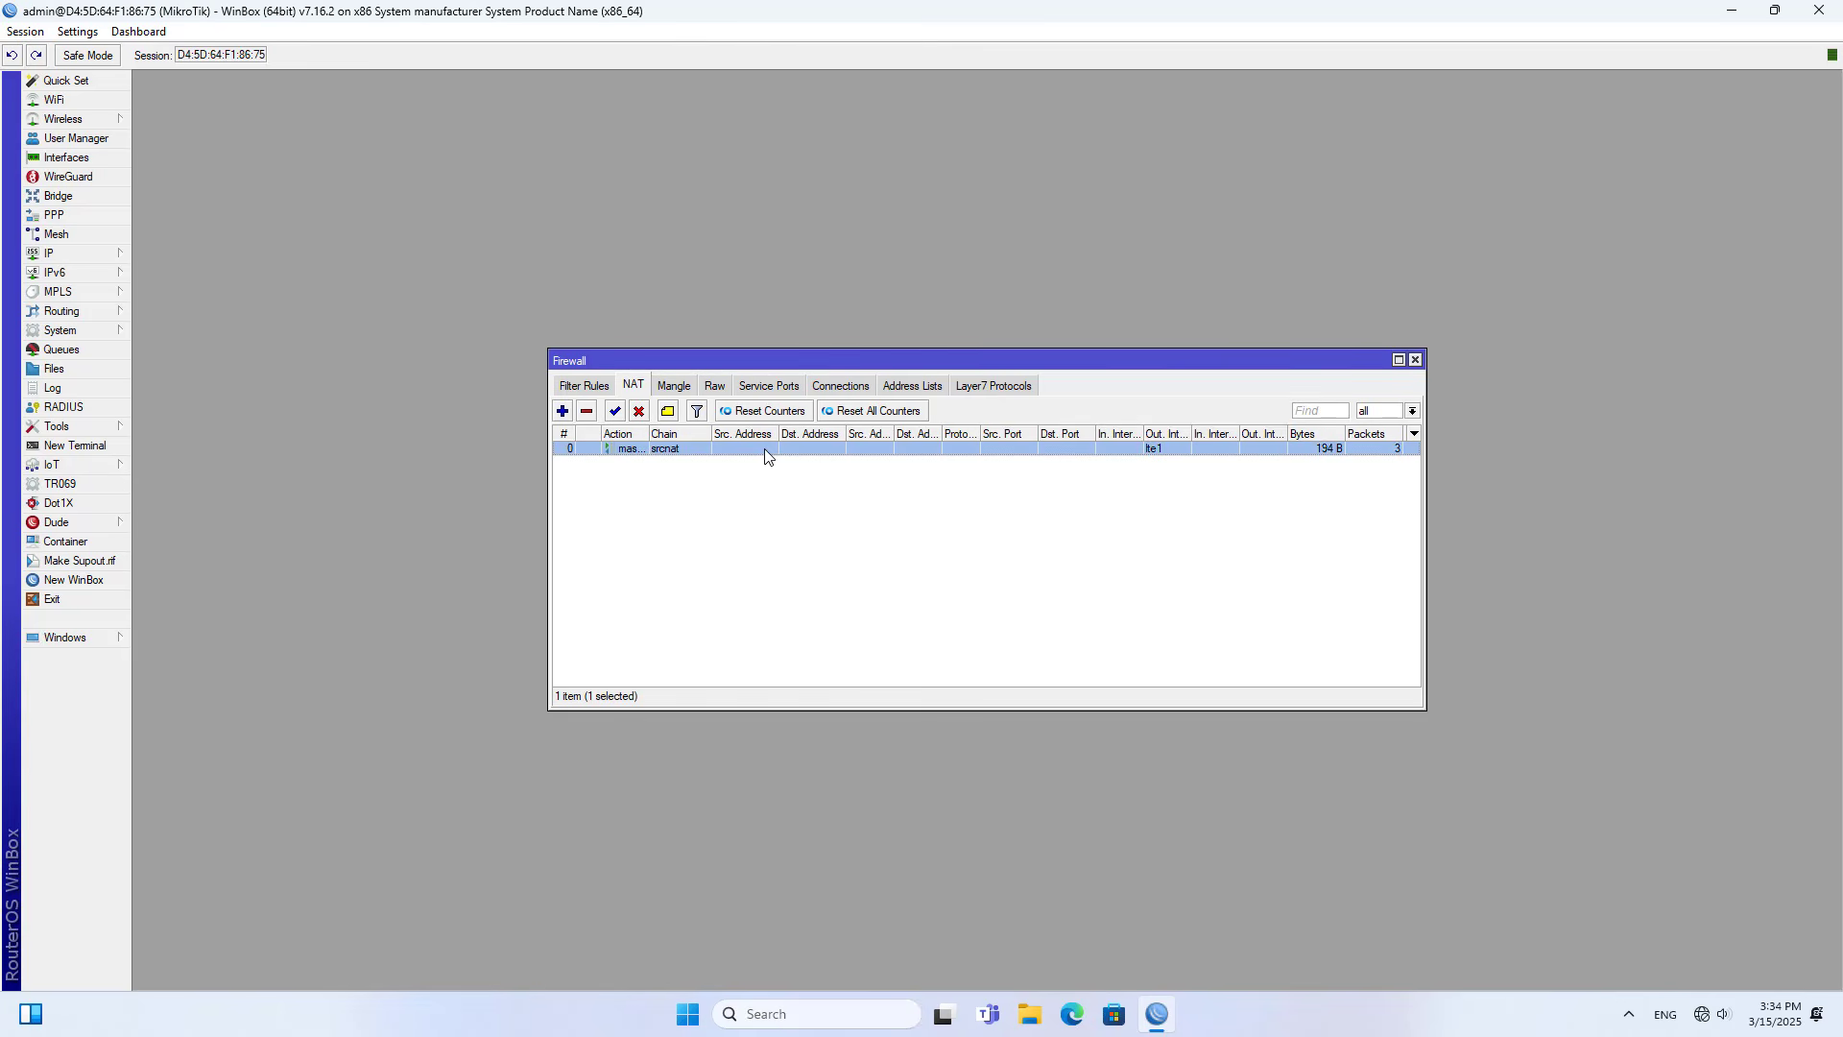
{"action": "left_click", "coordinate": [1416, 362]}
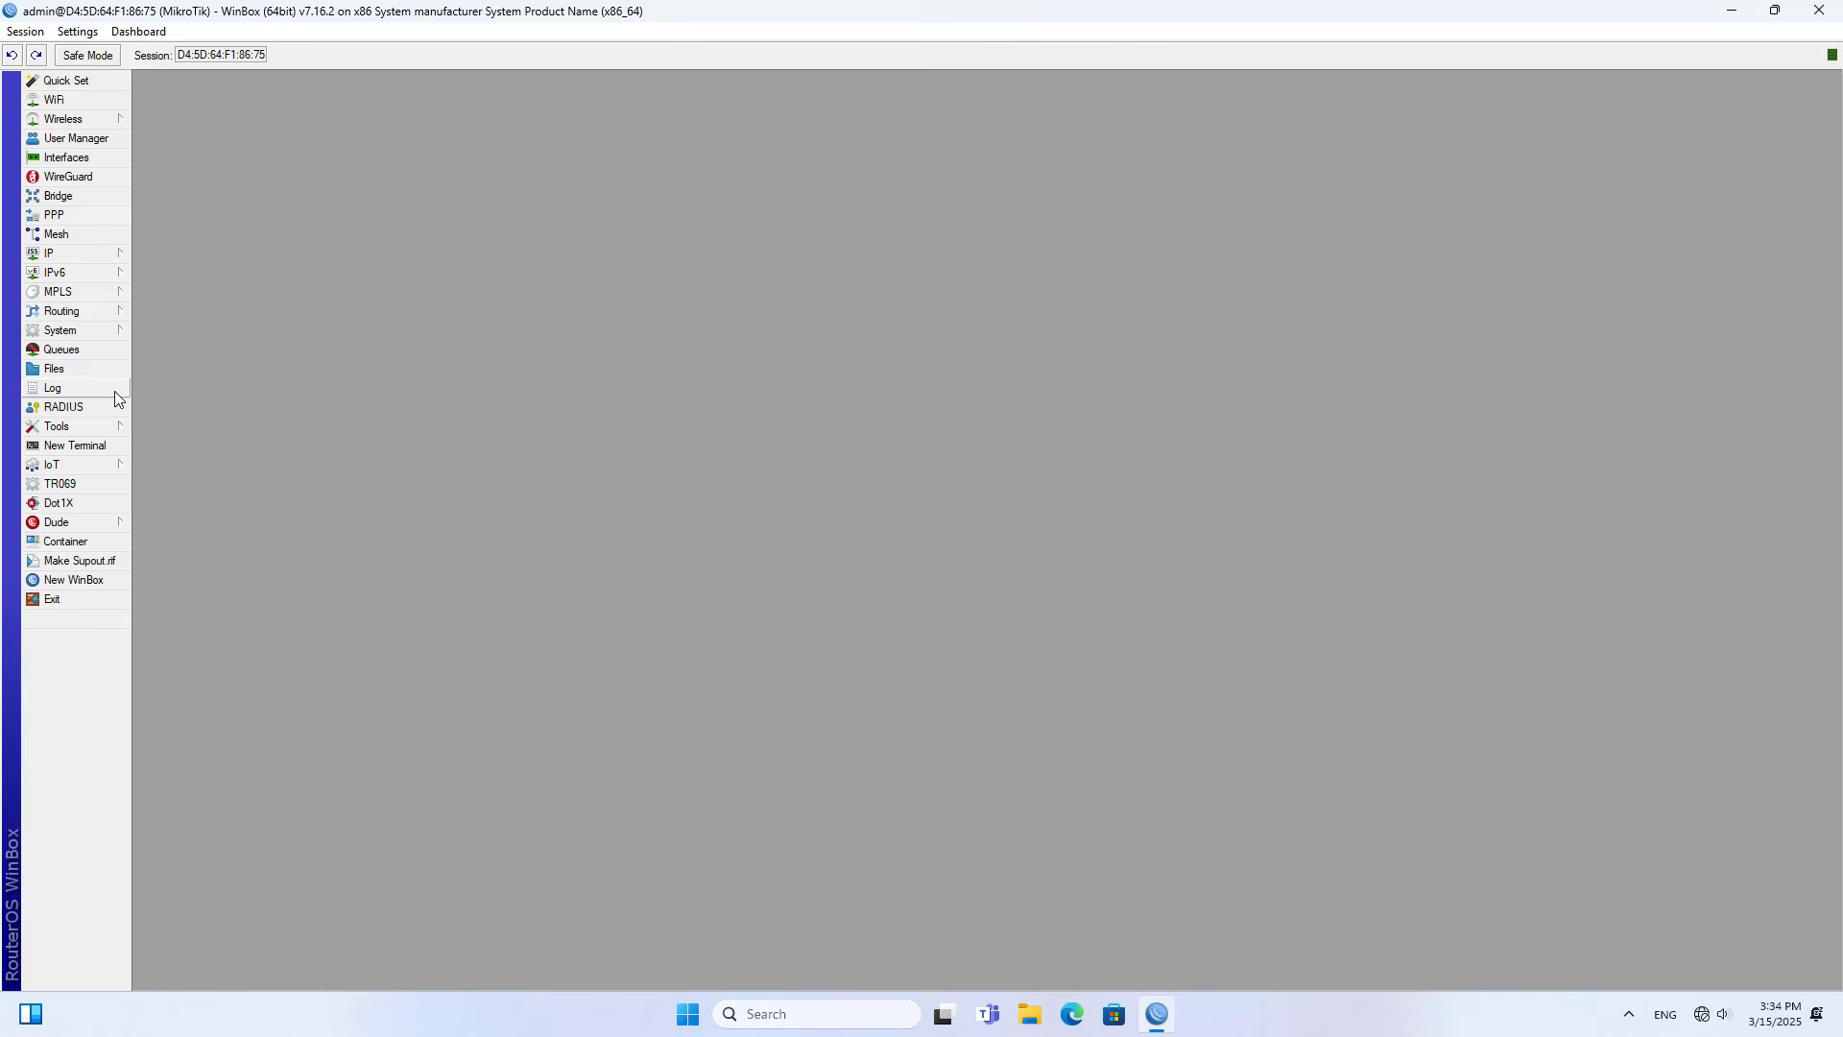
- Ping 8.8.8.8 from a new router terminal to test internet access, then close the terminal
{"action": "left_click", "coordinate": [103, 445]}
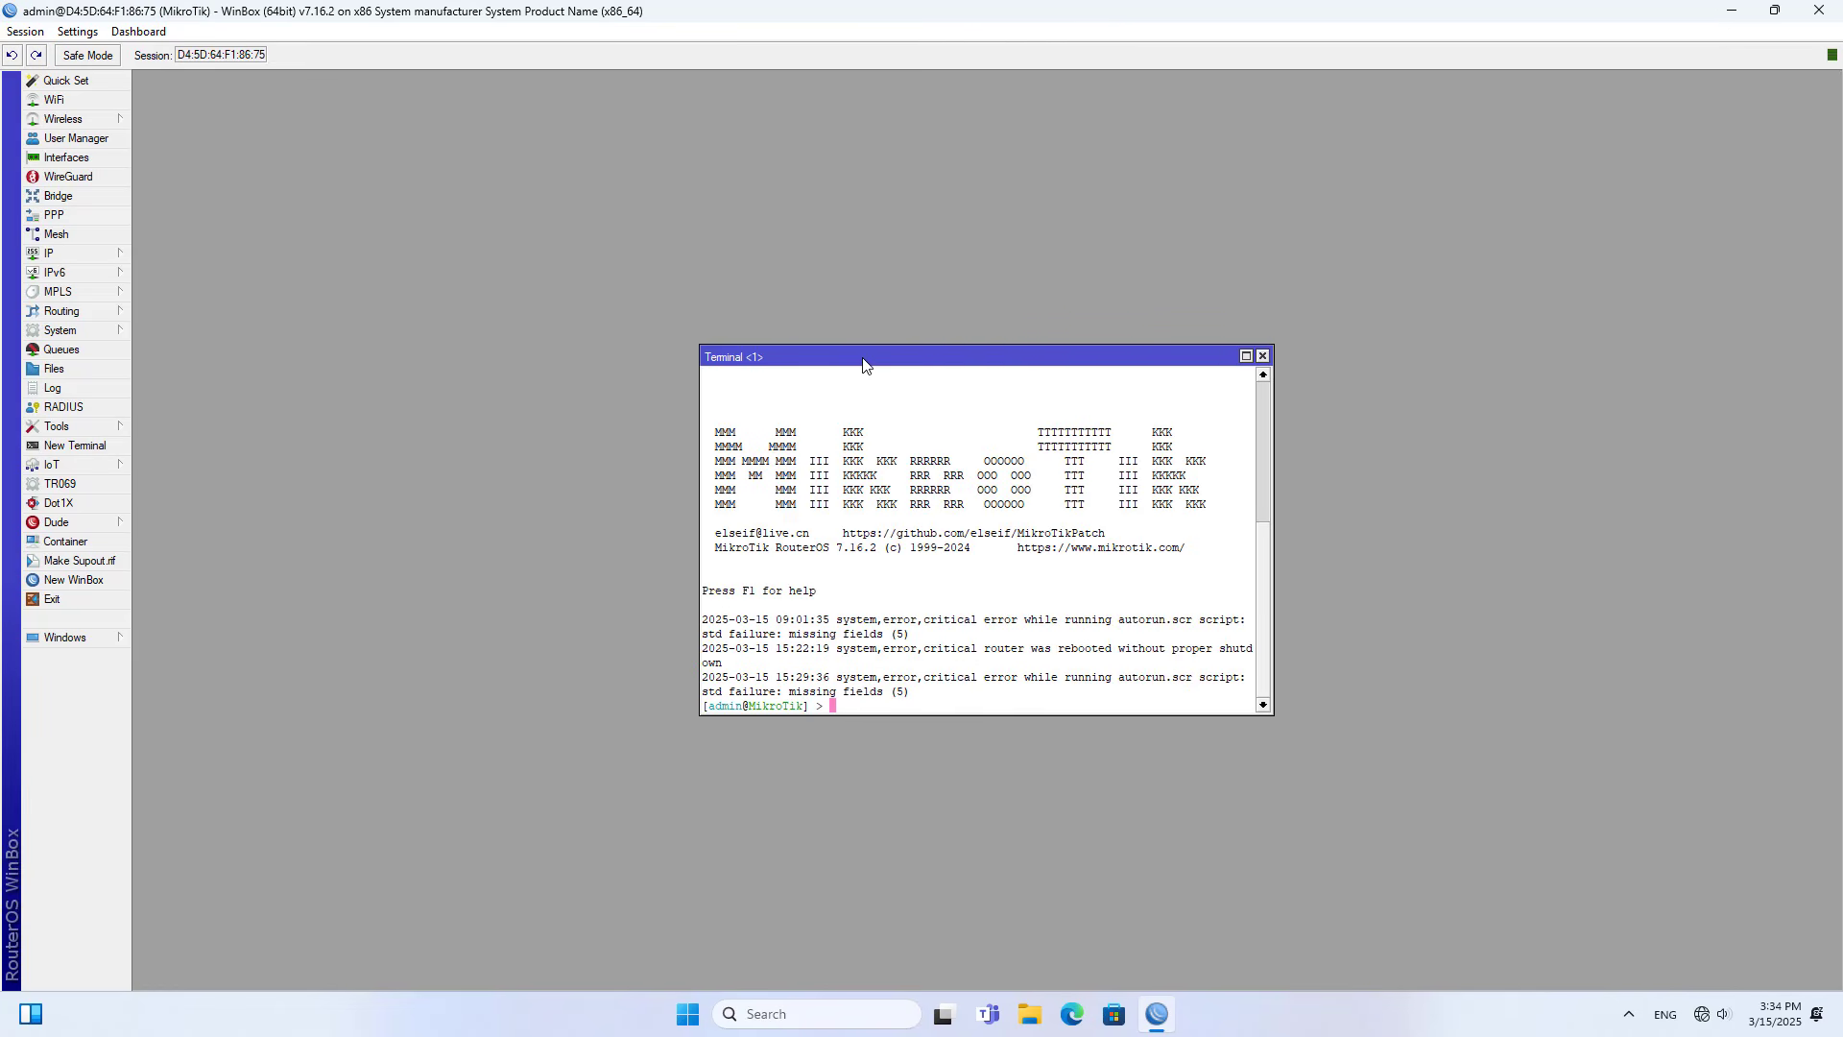
{"action": "type", "text": "ping 8.8.8.8"}
{"action": "key", "text": "Return"}
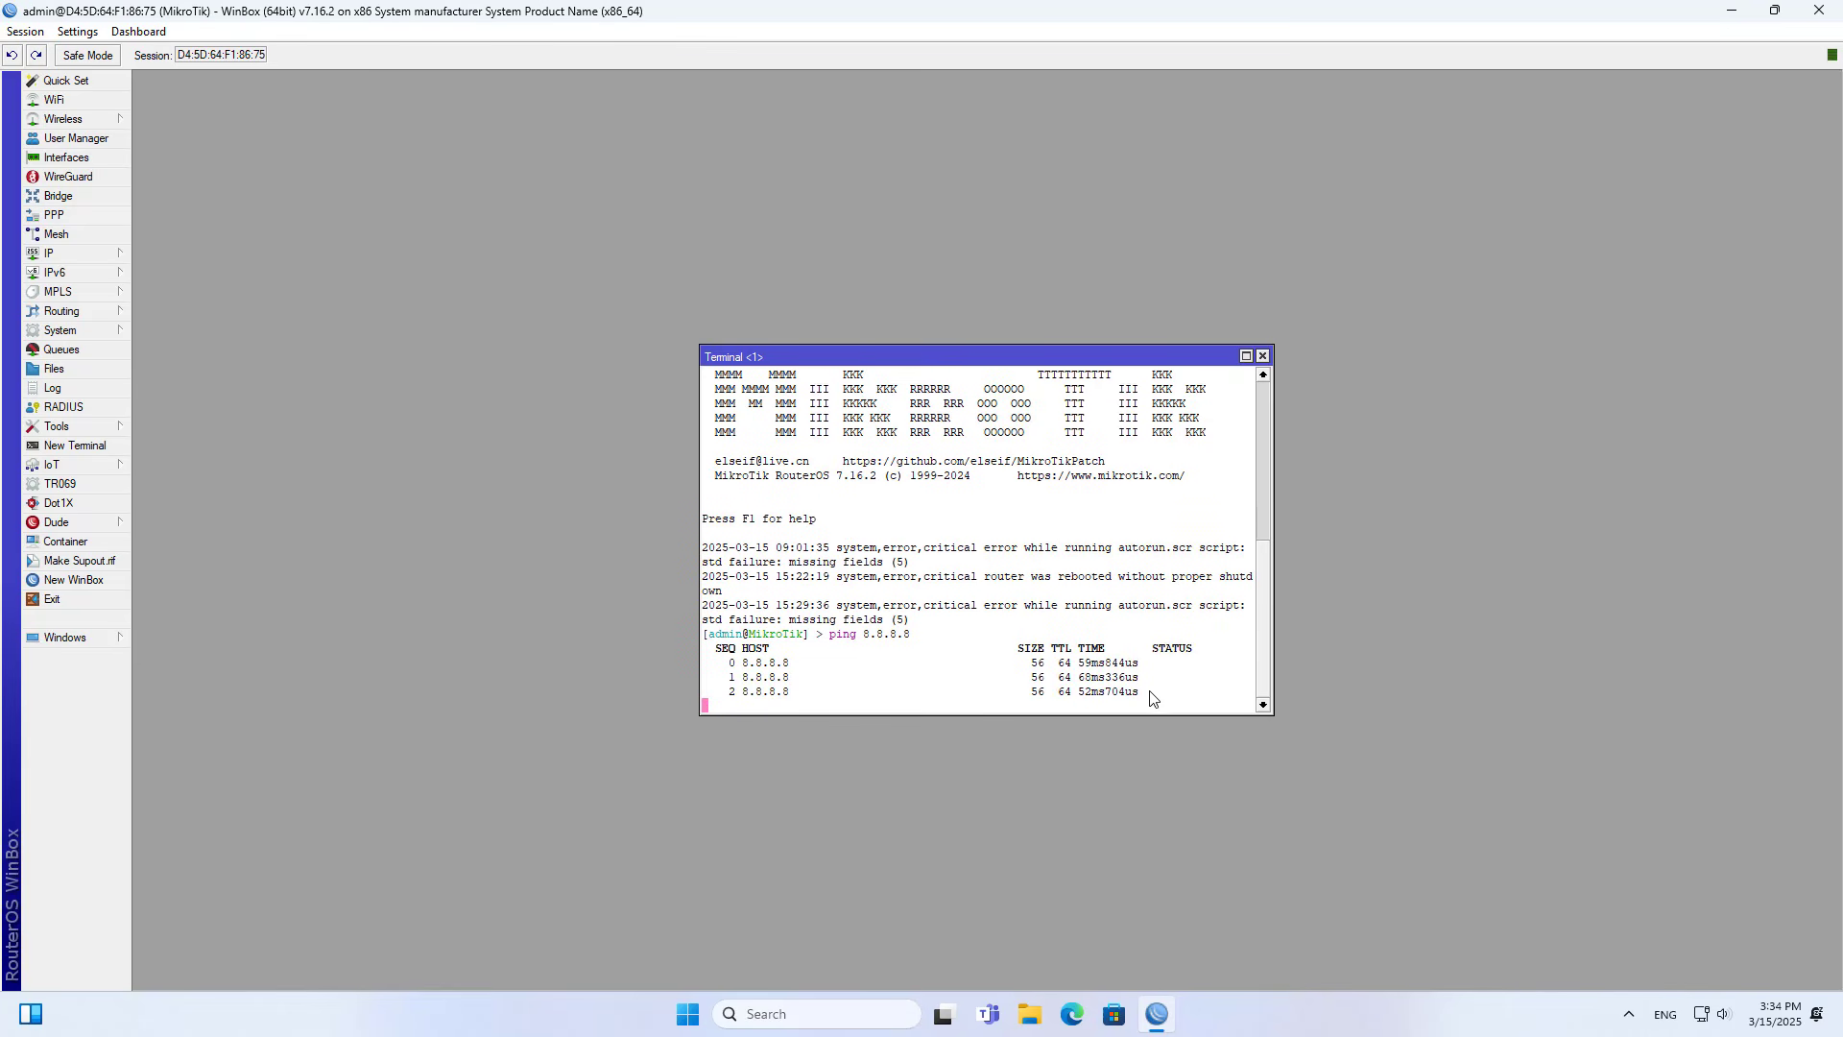
{"action": "left_click_drag", "start_coordinate": [1152, 698], "coordinate": [1104, 653]}
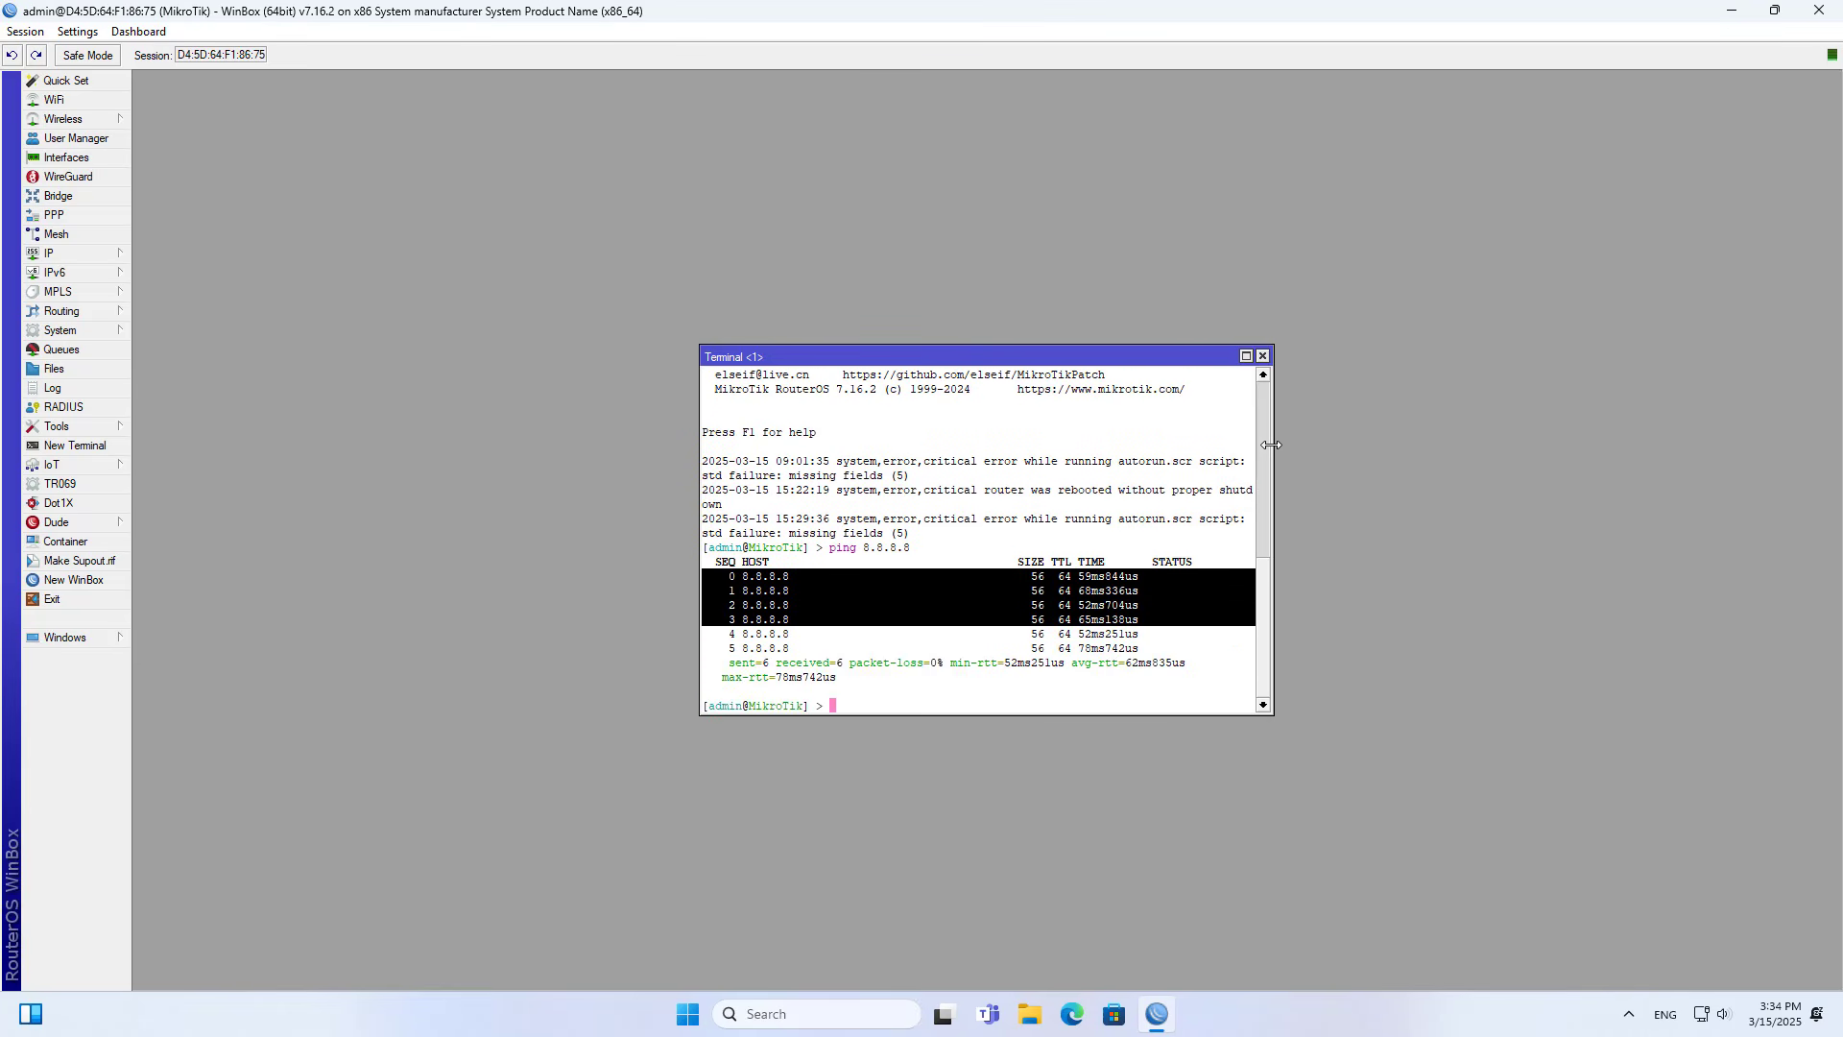
{"action": "left_click", "coordinate": [1263, 357]}
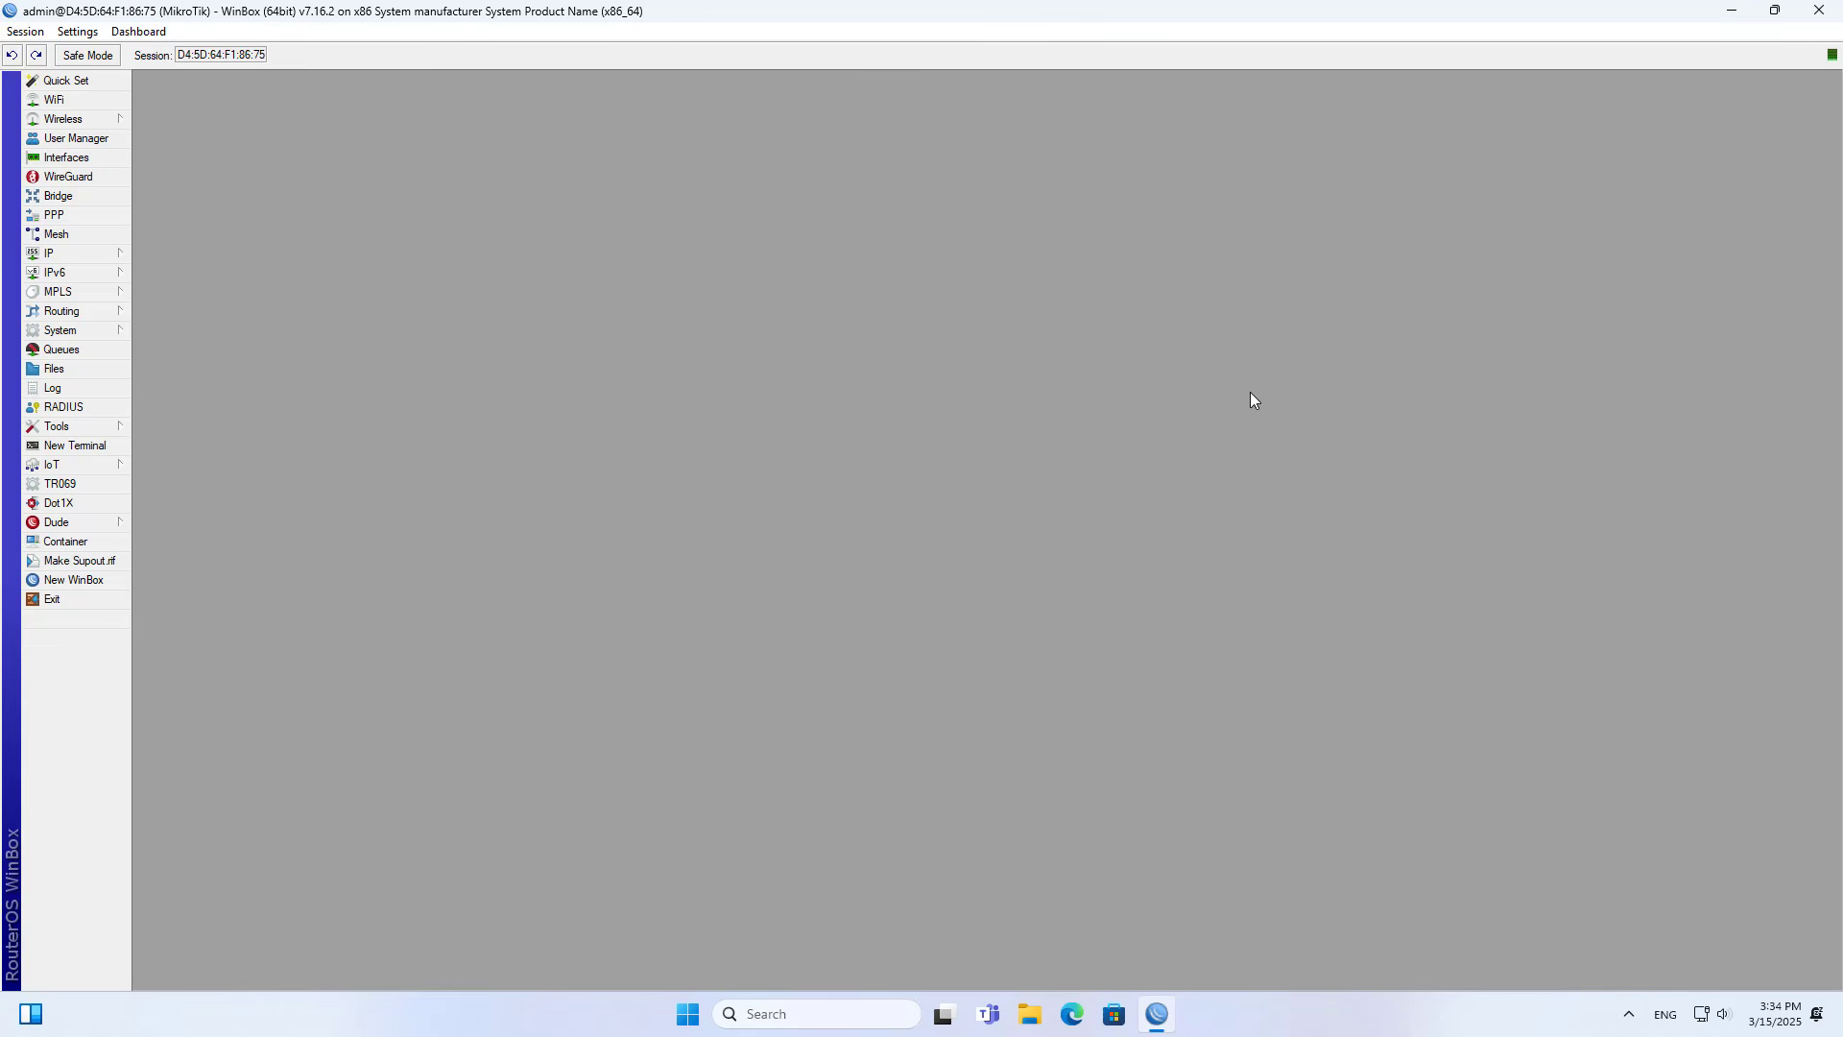
- Minimize WinBox, open Command Prompt on the client PC, and ping 8.8.8.8, stopping after a few replies
{"action": "left_click", "coordinate": [1732, 12]}
{"action": "left_click", "coordinate": [818, 1016]}
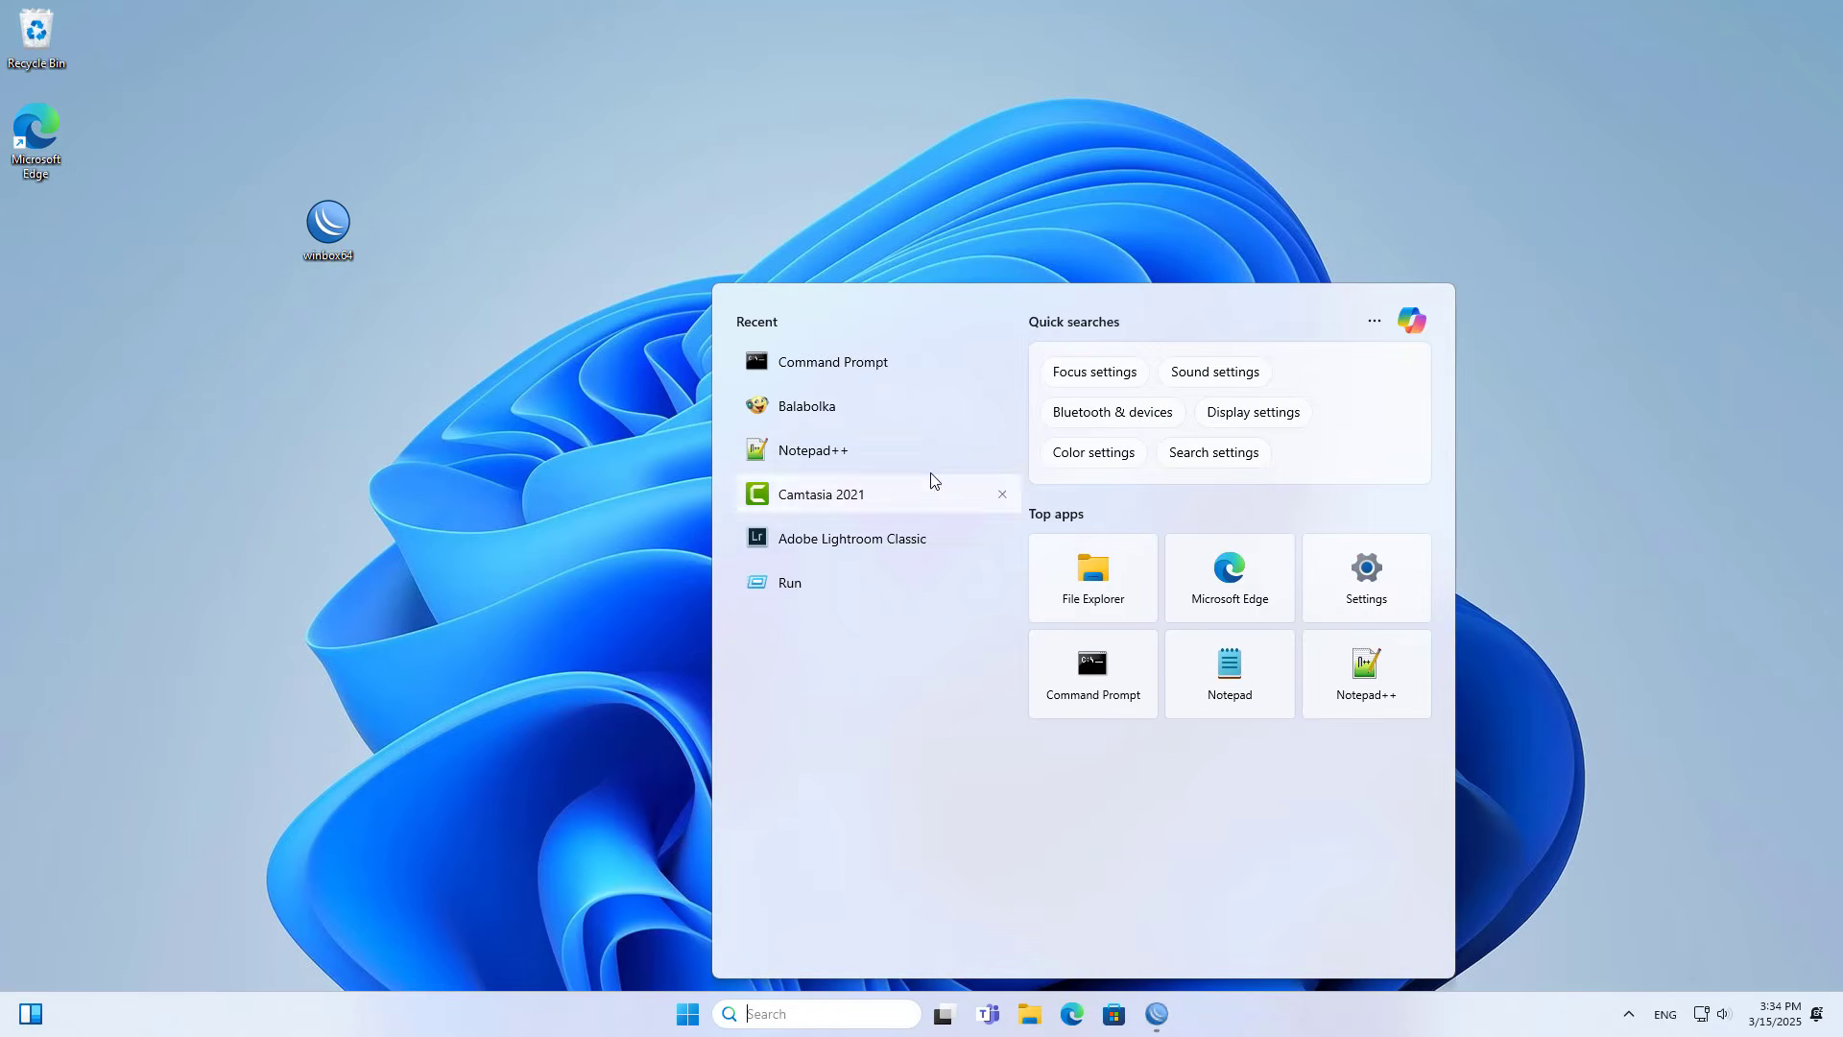
{"action": "left_click", "coordinate": [871, 365]}
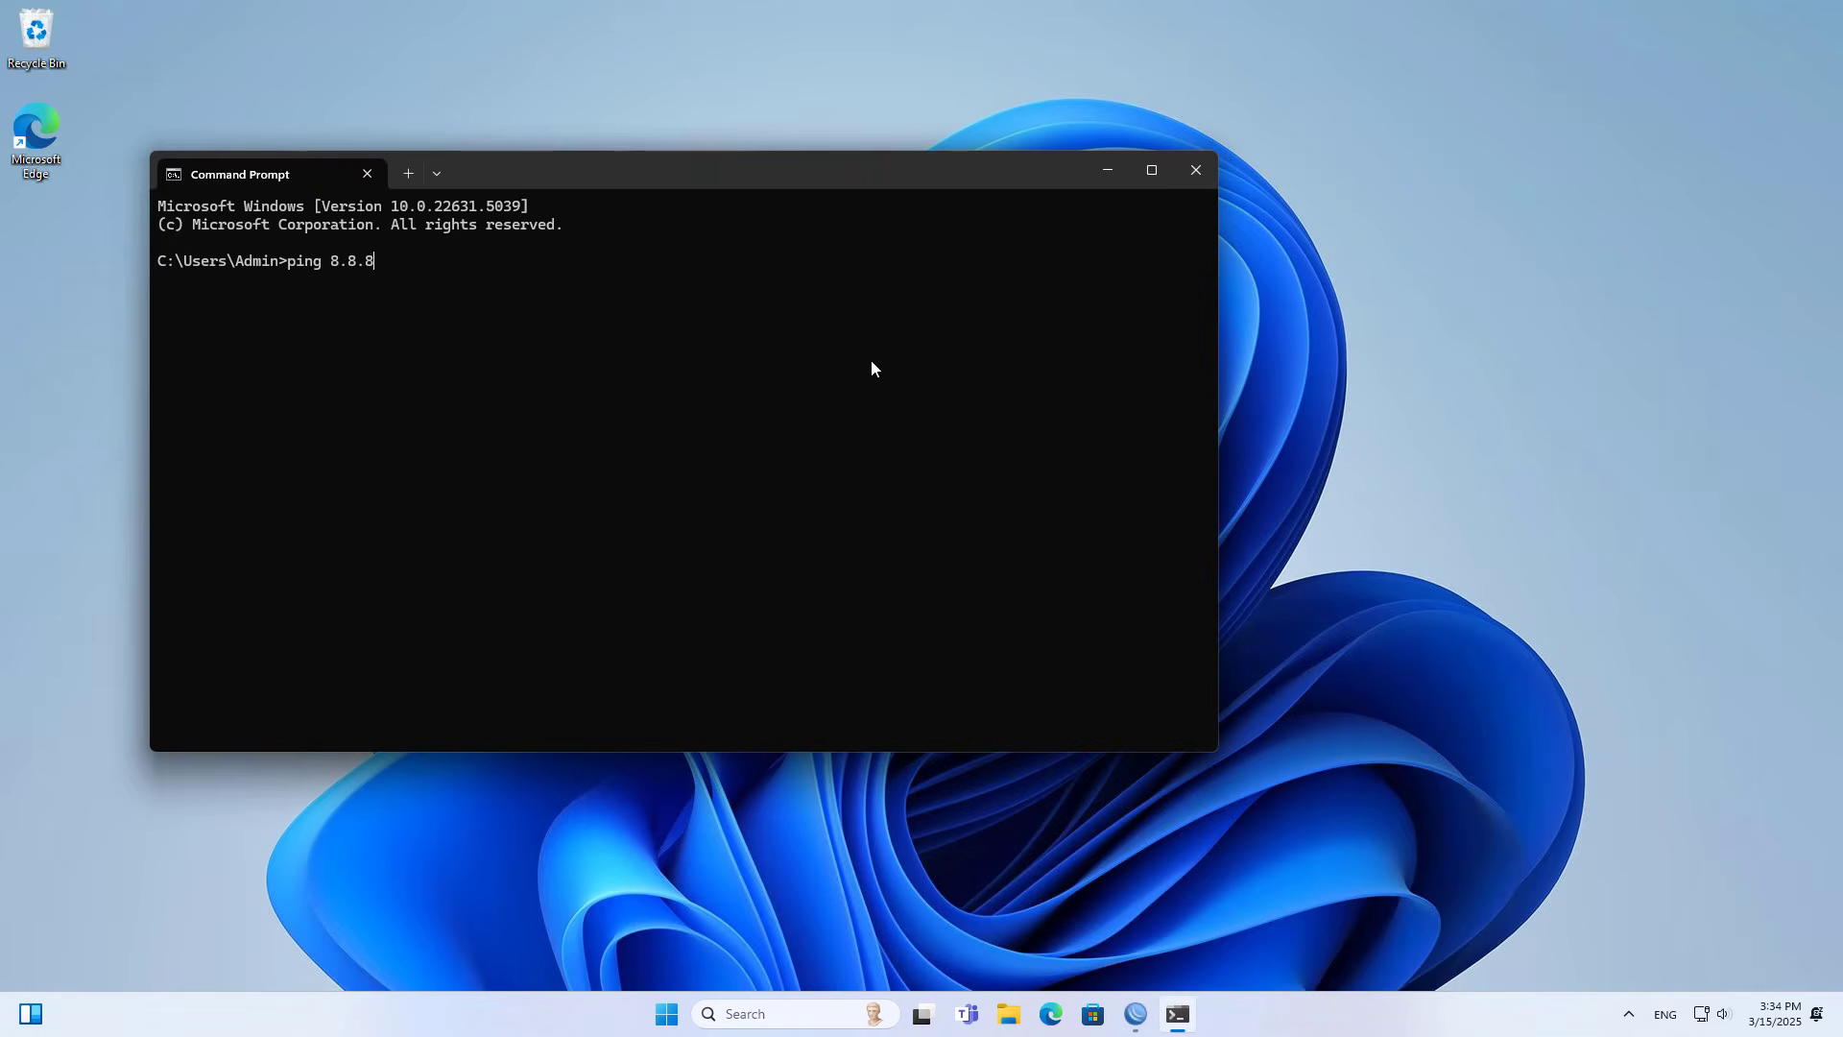
{"action": "key", "text": "Return"}
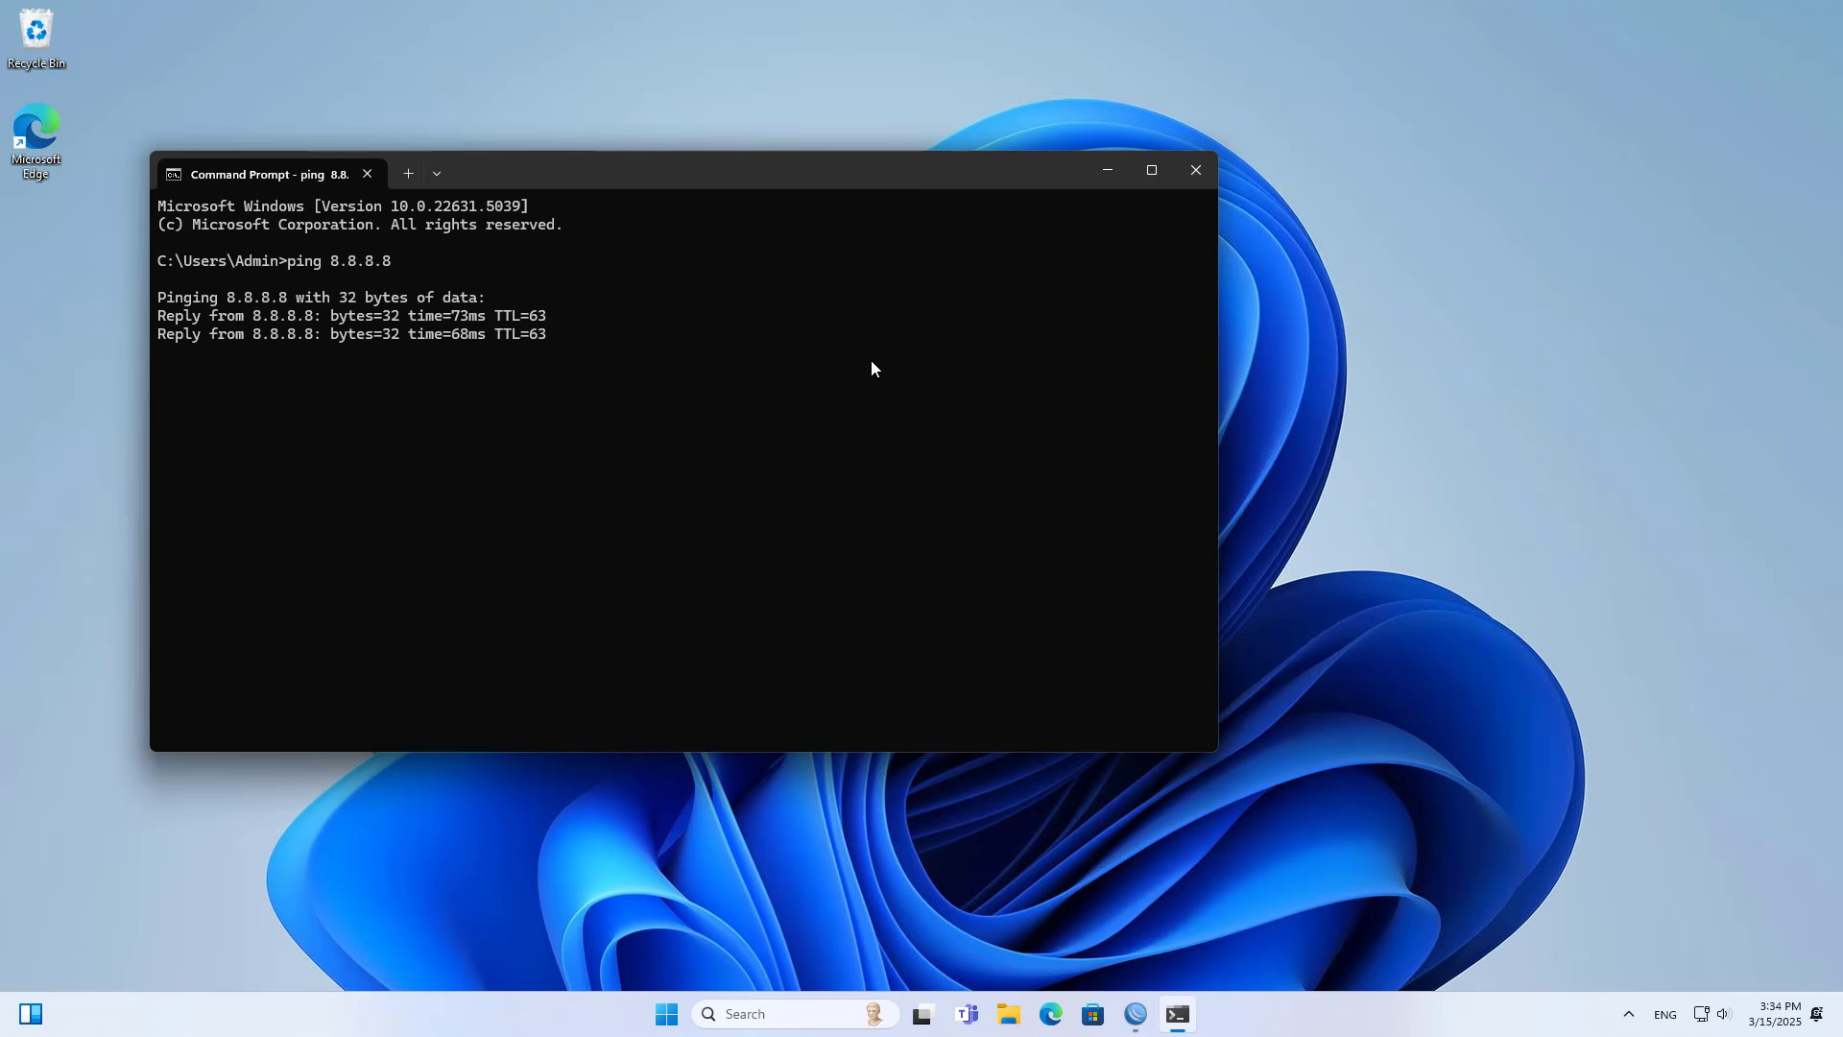
{"action": "key", "text": "ctrl+c"}
- Ping google.com from the Command Prompt and stop it after a few replies
{"action": "type", "text": "ping "}
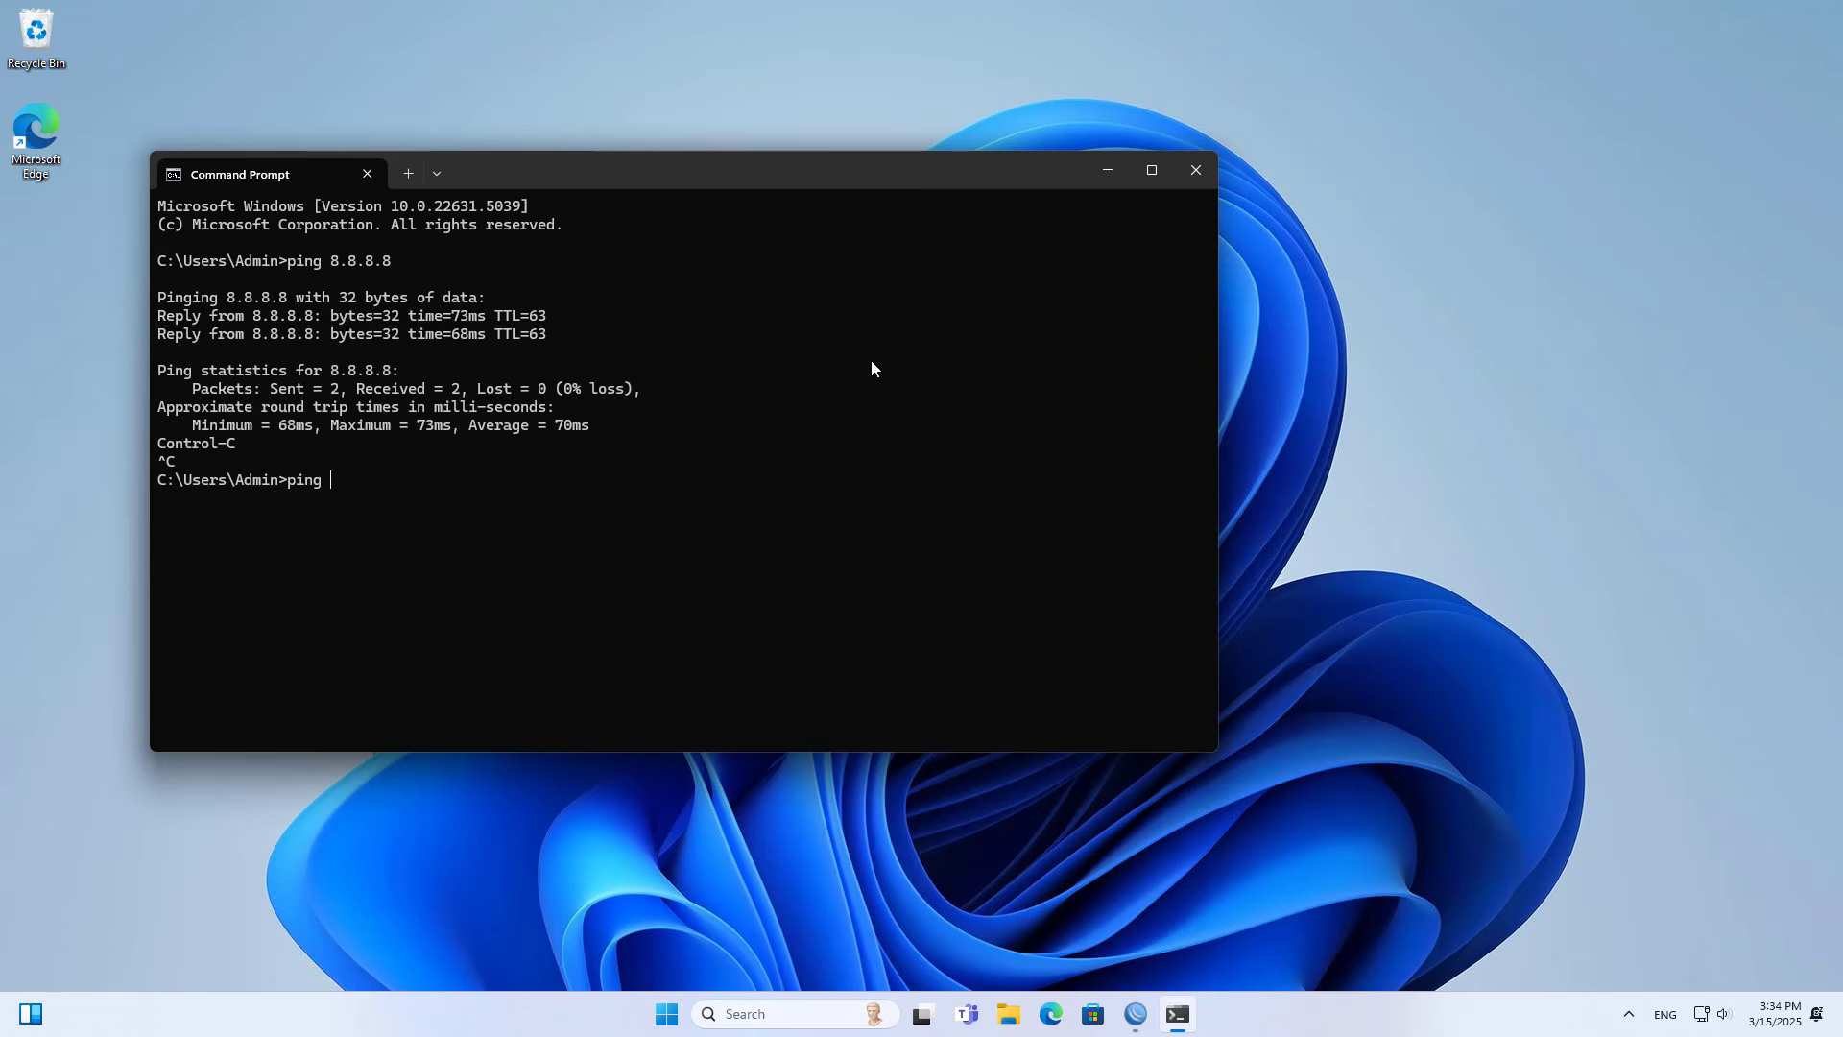
{"action": "type", "text": "google.com"}
{"action": "key", "text": "Return"}
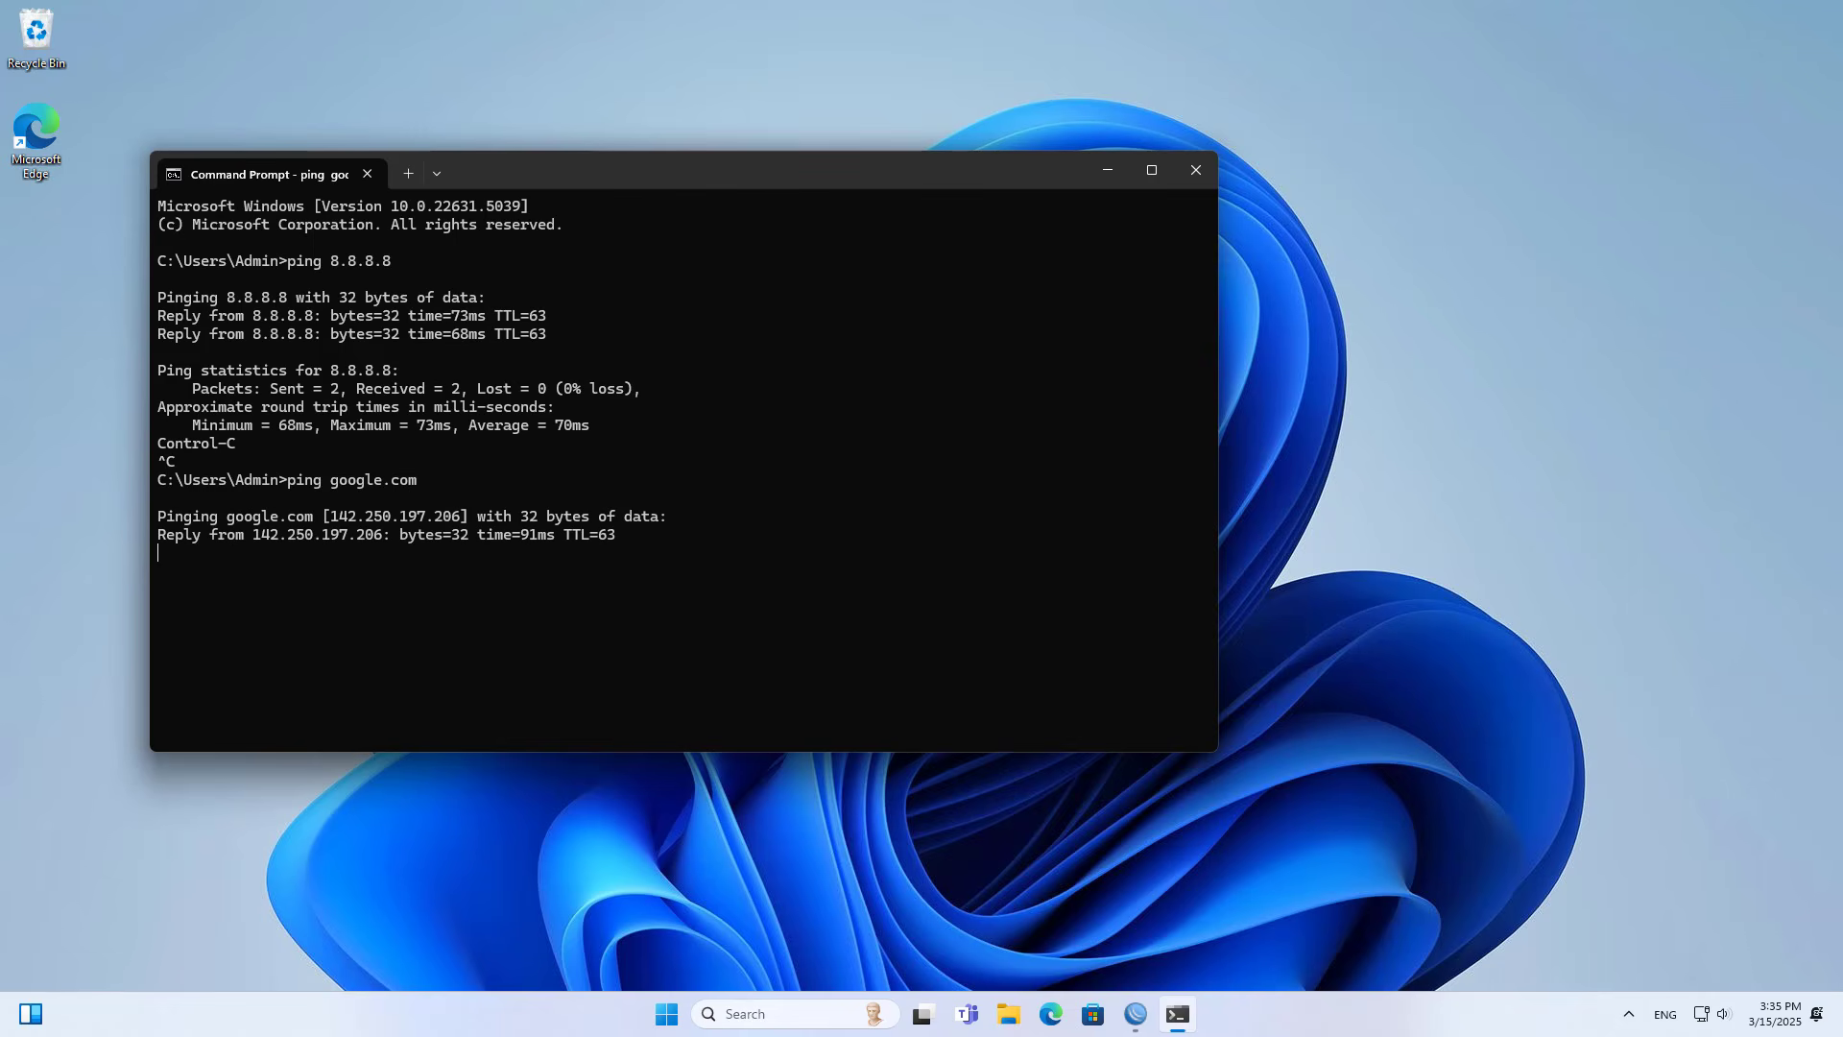
{"action": "key", "text": "ctrl+c"}
- Highlight the reply lines of both pings, then close the Command Prompt window
{"action": "left_click_drag", "start_coordinate": [540, 559], "coordinate": [110, 521]}
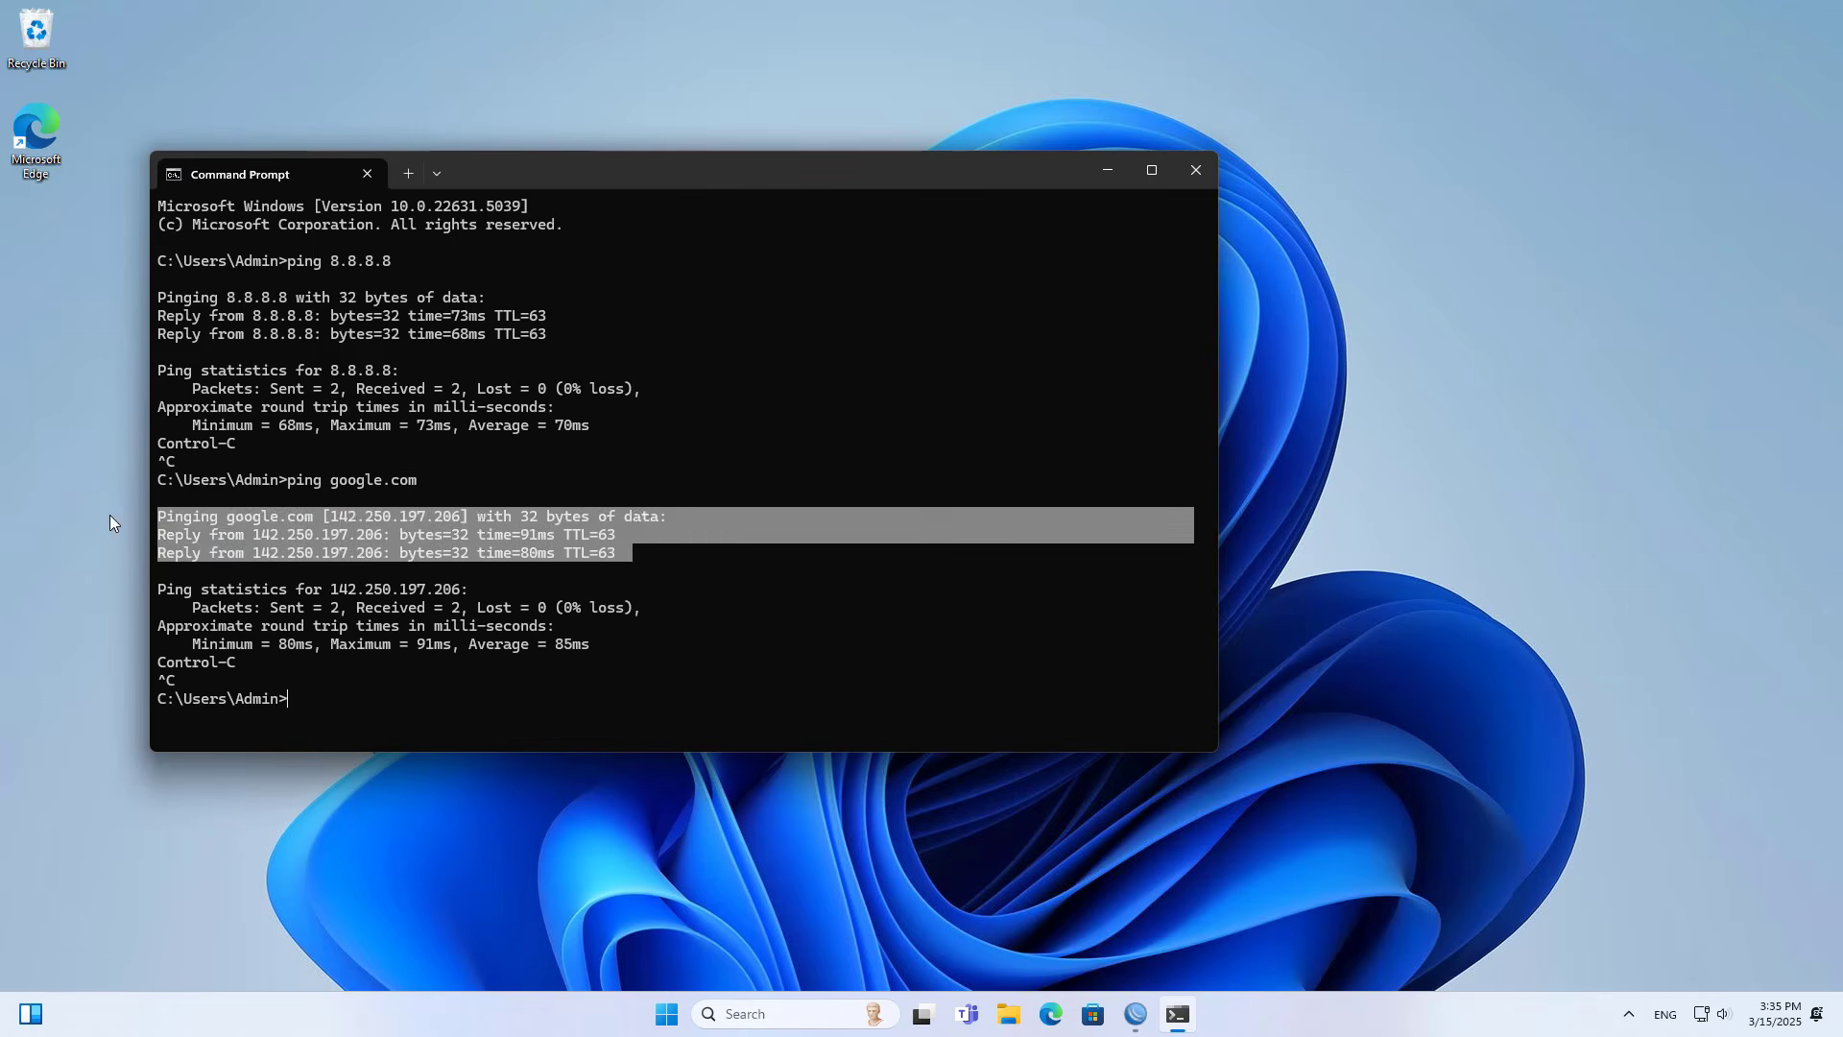
{"action": "left_click_drag", "start_coordinate": [543, 323], "coordinate": [118, 296]}
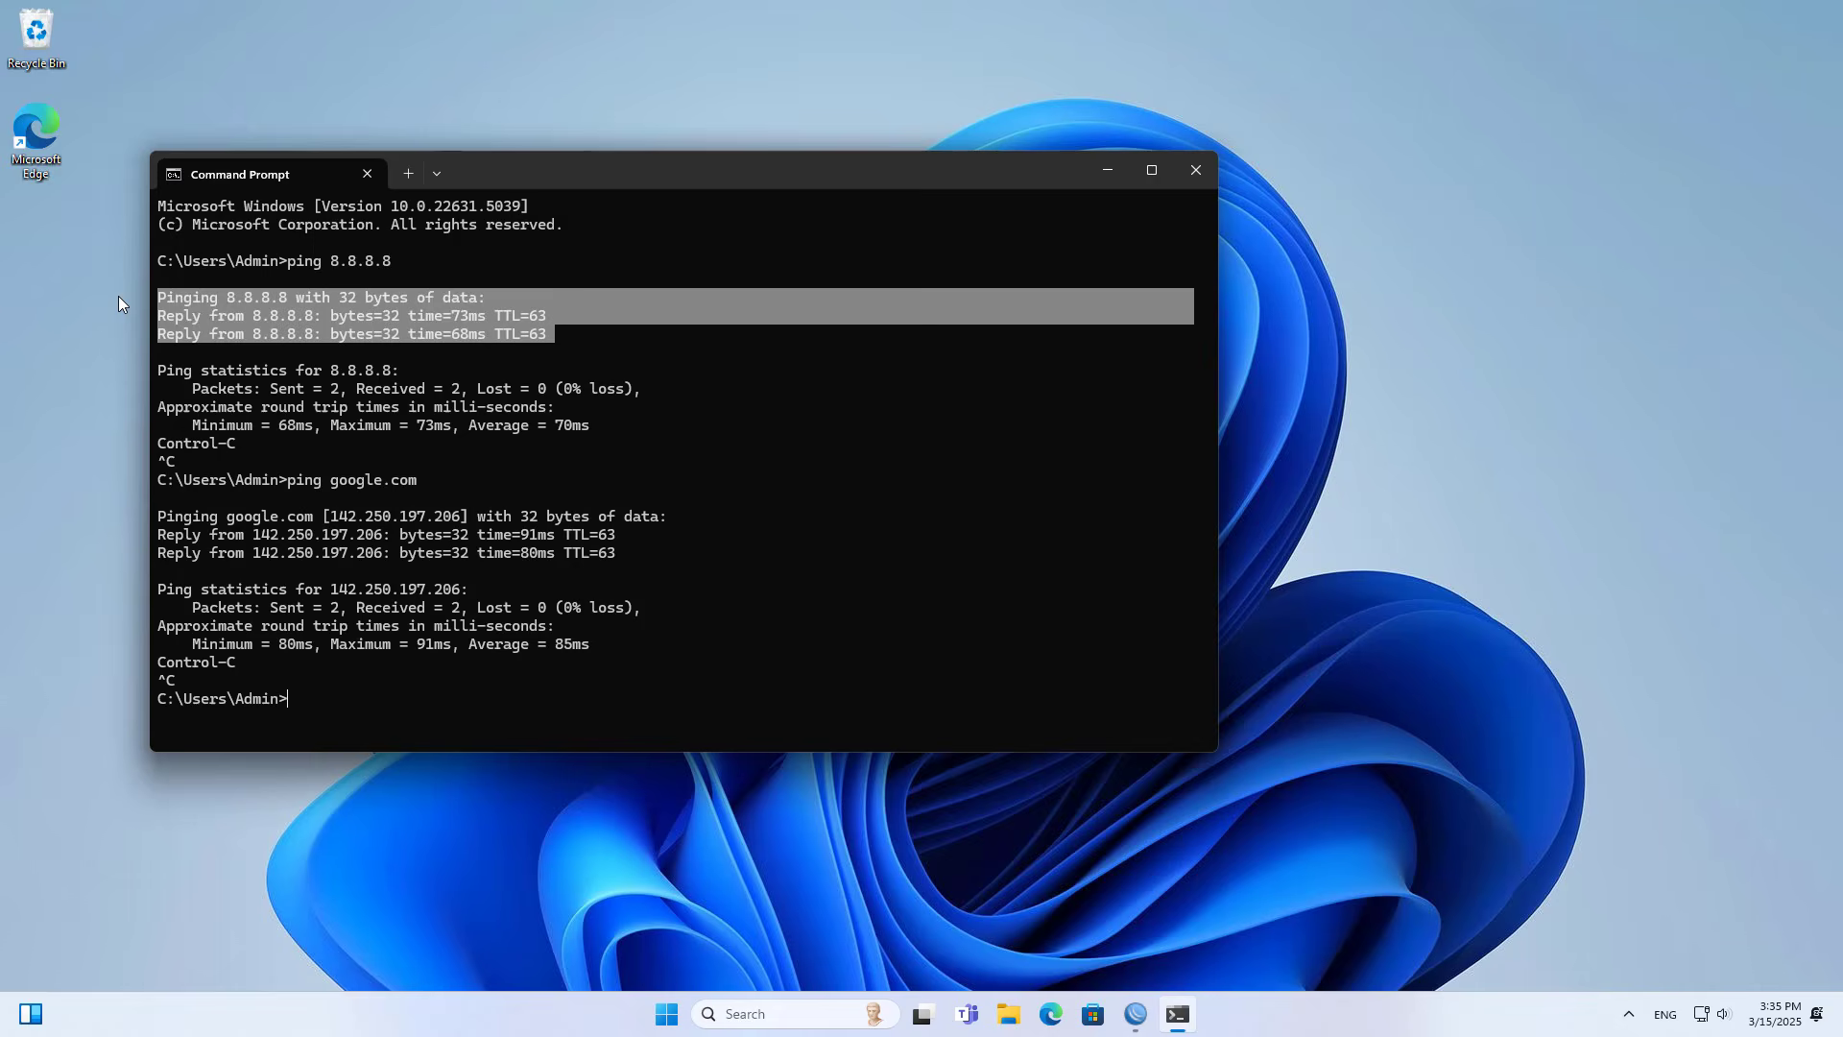
{"action": "left_click", "coordinate": [1187, 173]}
- Open Microsoft Edge, search the web for netvn82, and open the NETVN82 YouTube channel result
{"action": "left_click", "coordinate": [1072, 1013]}
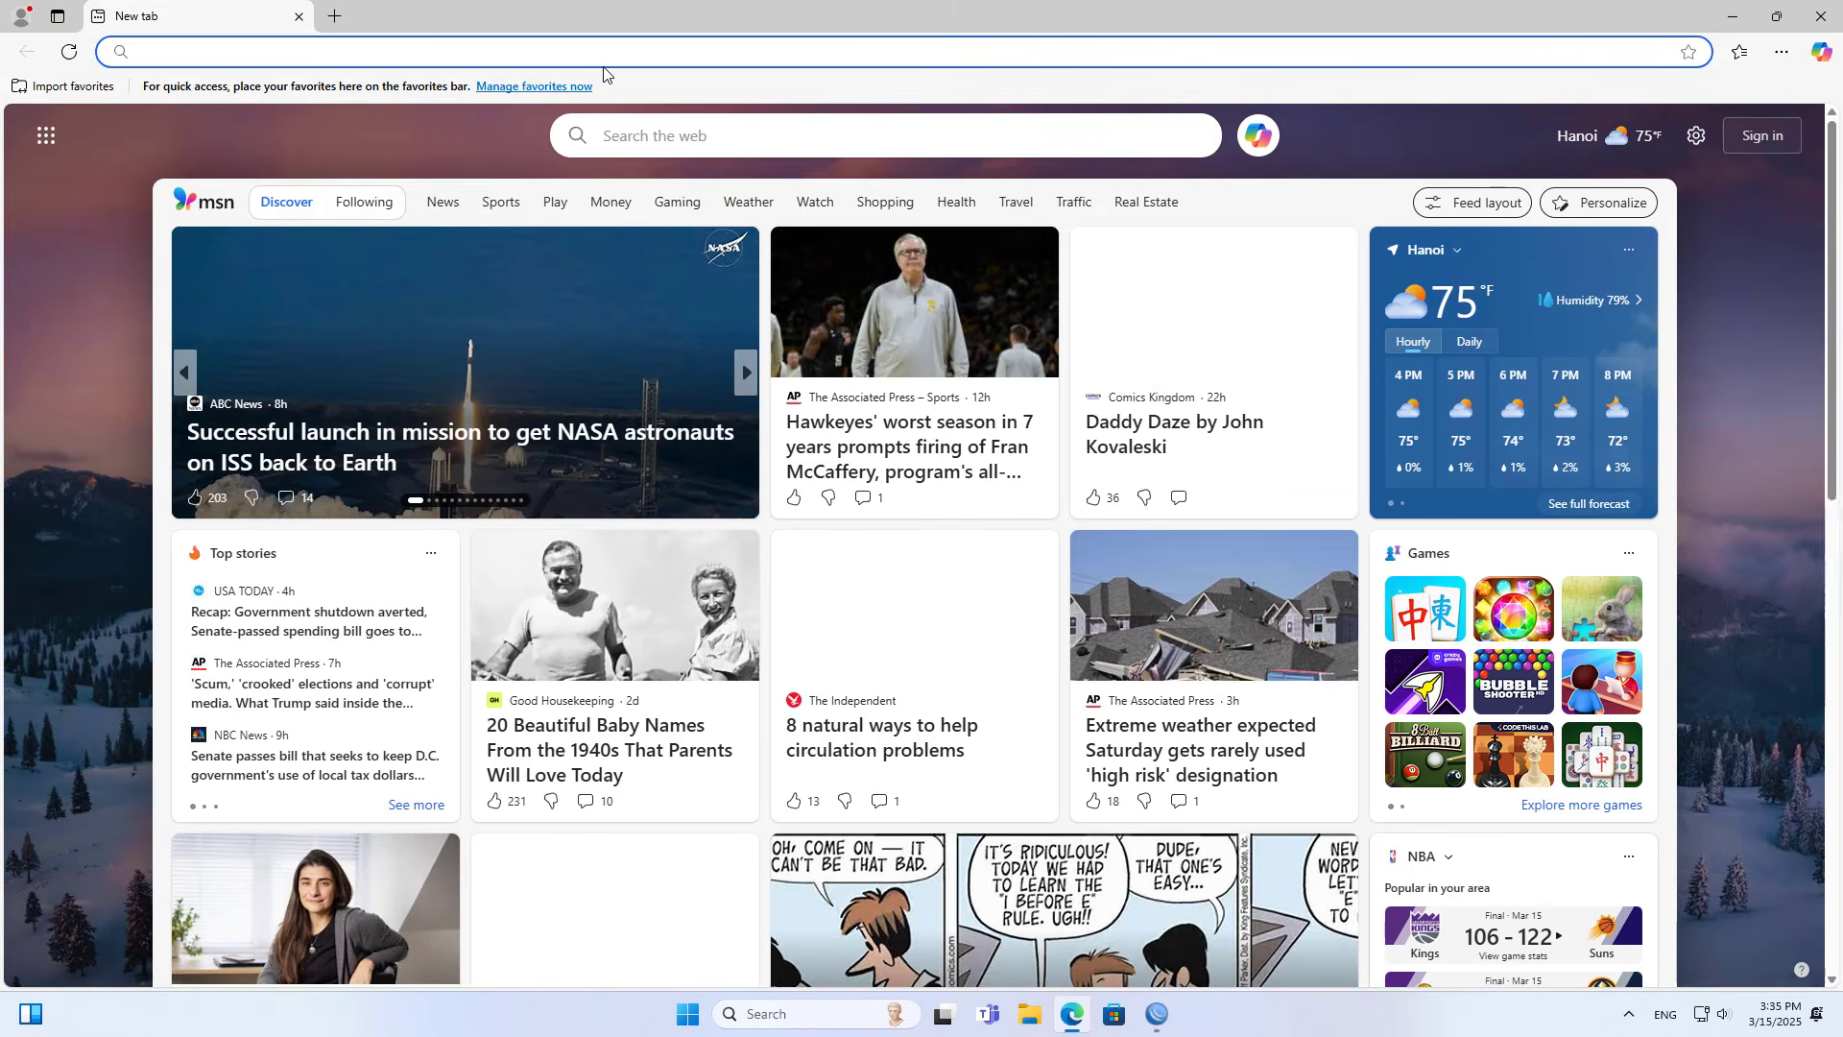
{"action": "type", "text": "netvn82"}
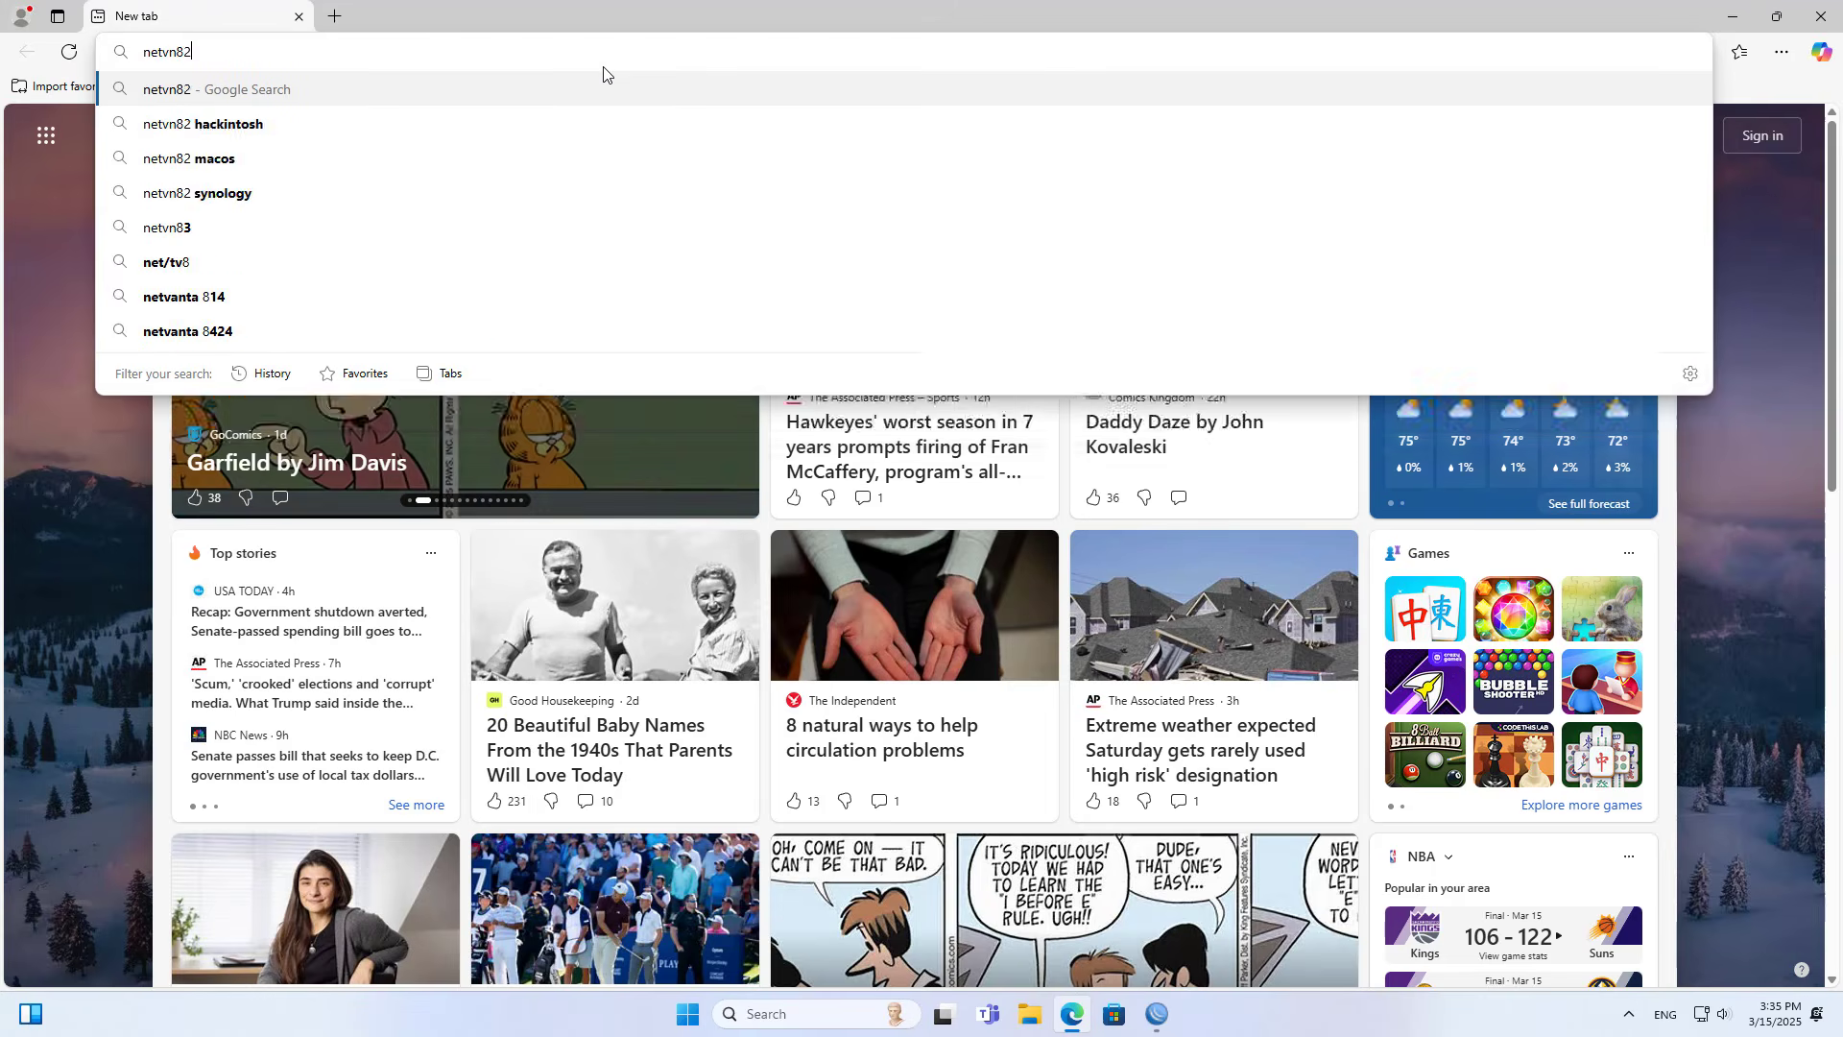
{"action": "key", "text": "Return"}
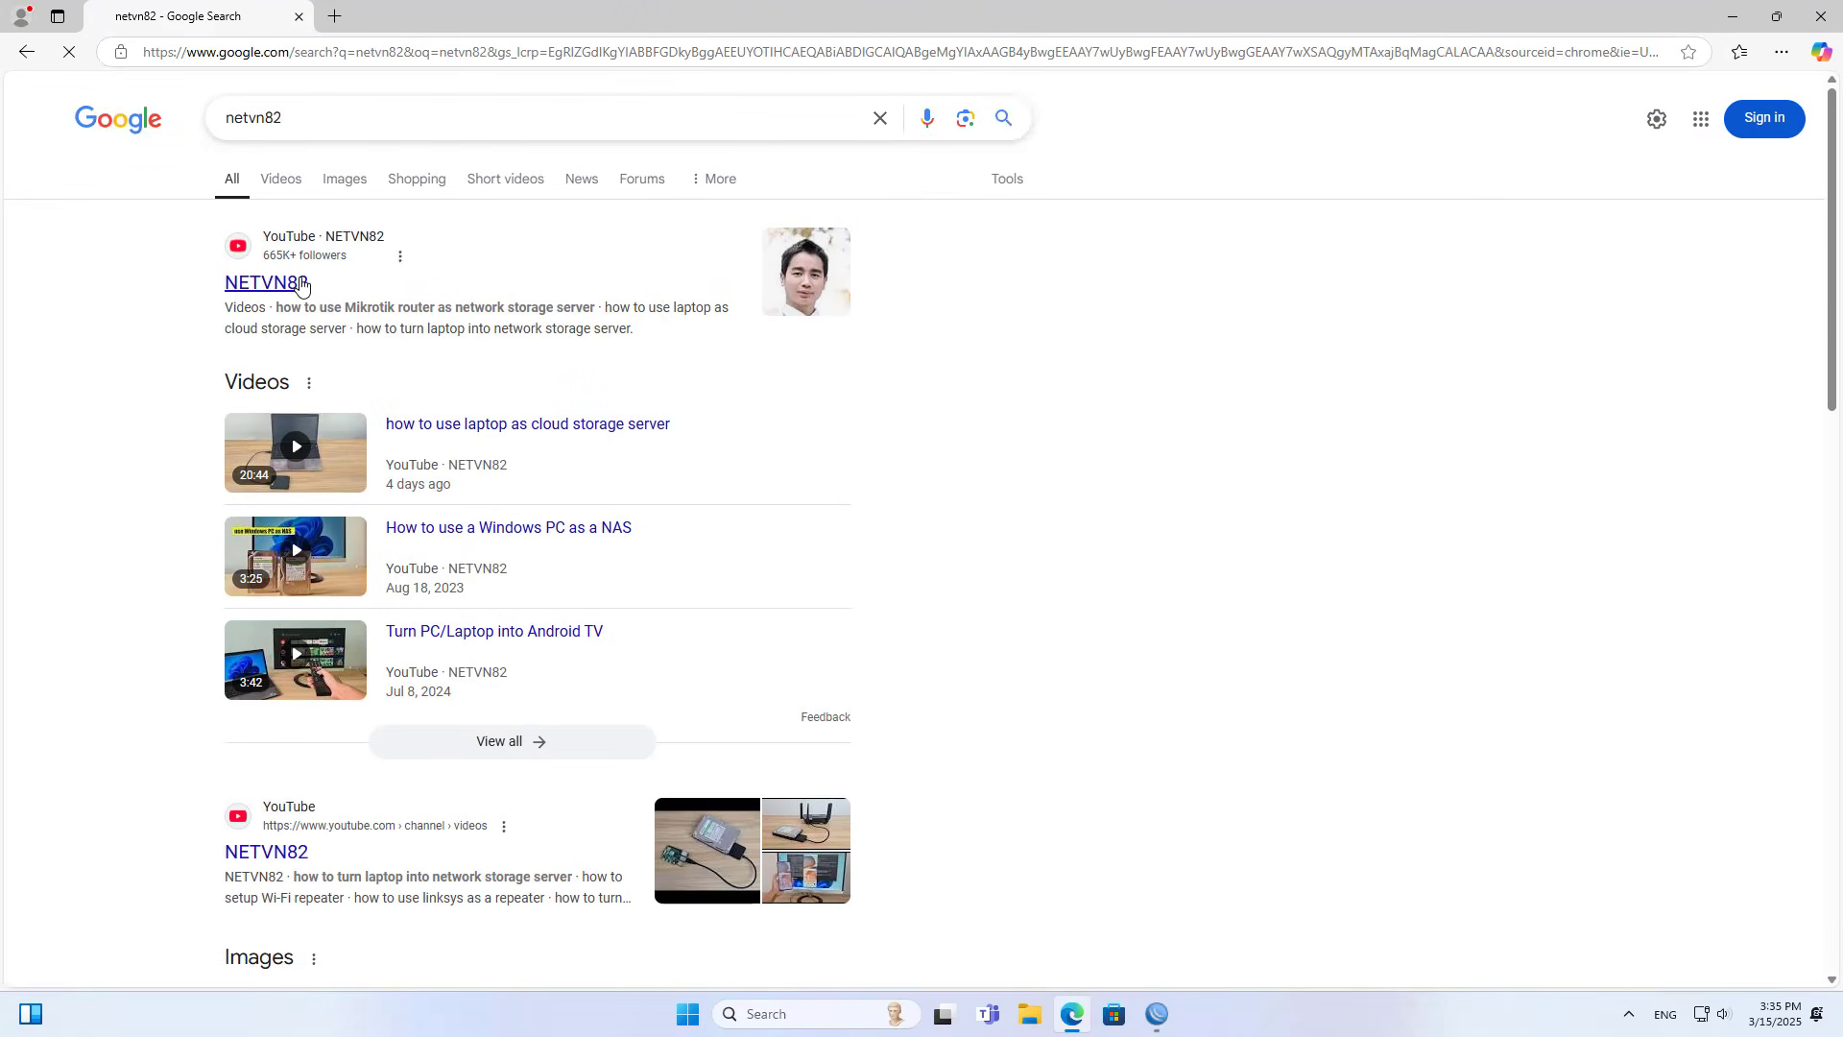
{"action": "left_click", "coordinate": [301, 286]}
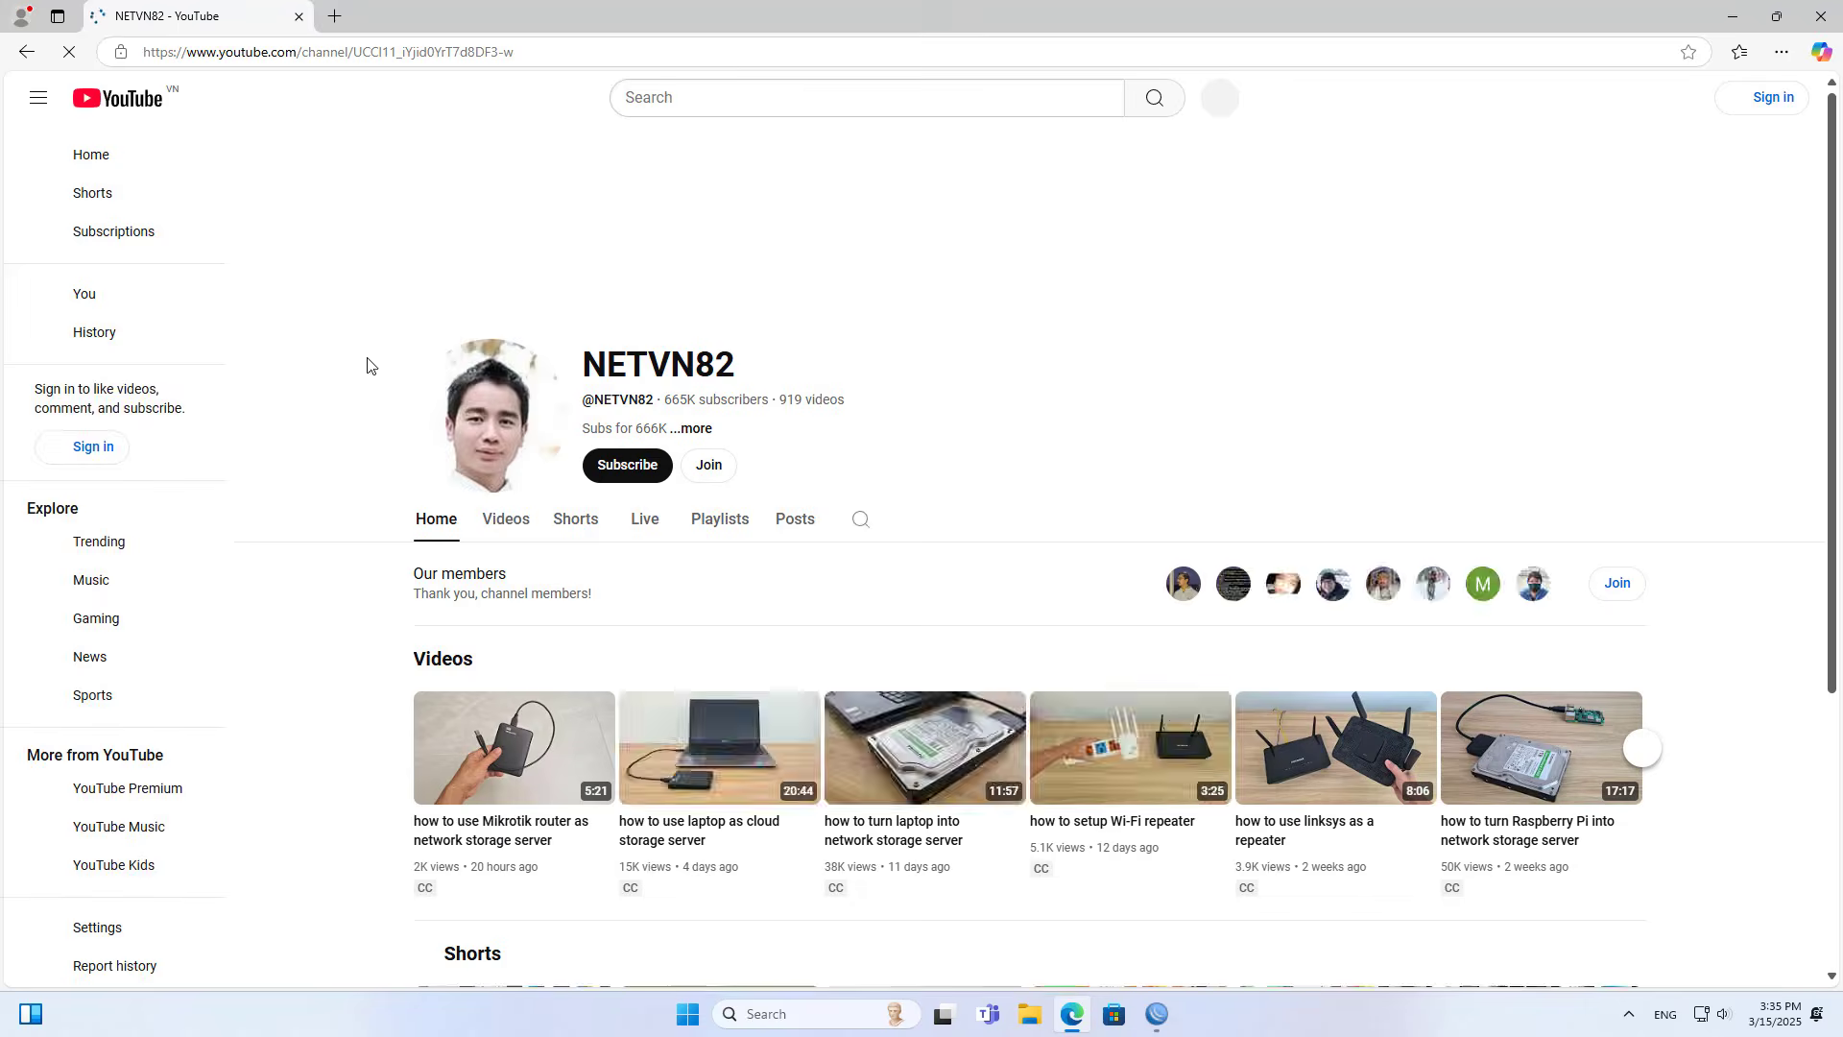